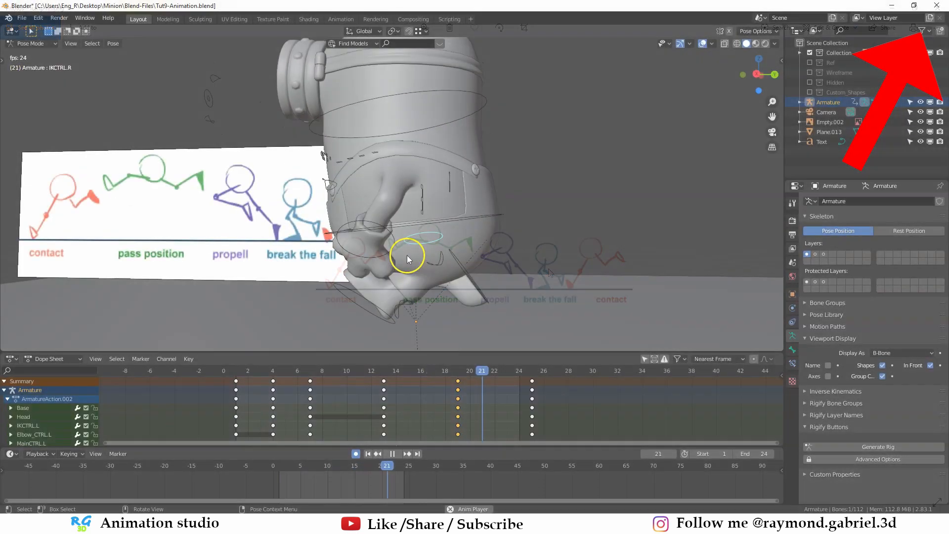
middle_click_drag(408, 255, 319, 274)
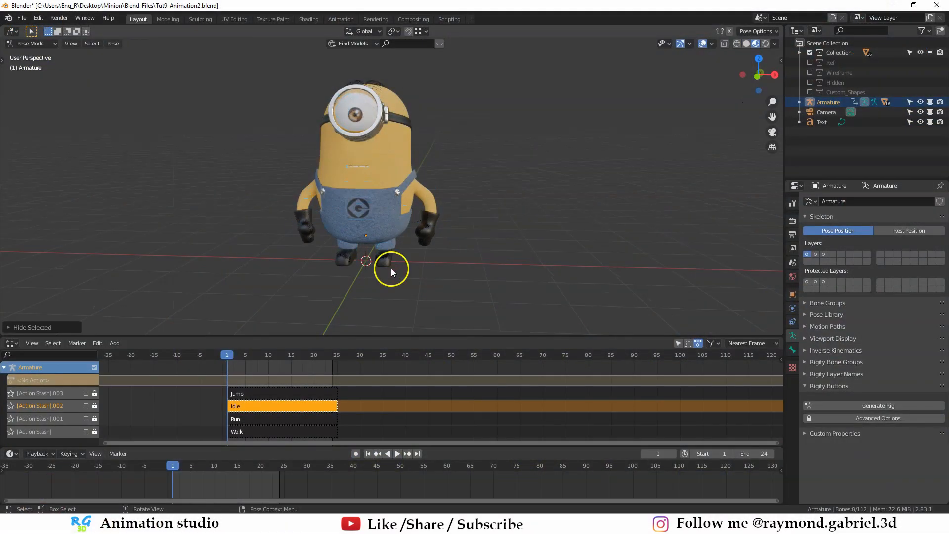
middle_click_drag(392, 272, 360, 310)
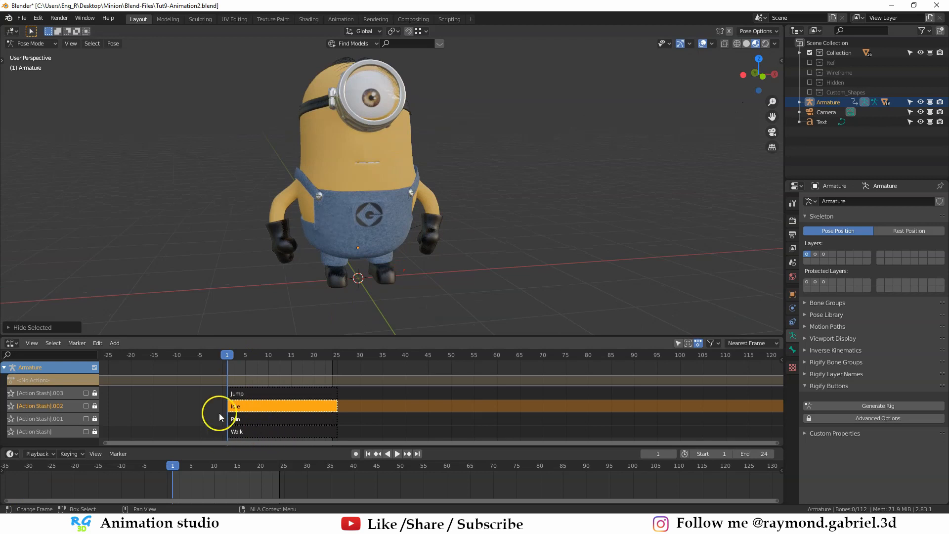
middle_click_drag(366, 245, 380, 226)
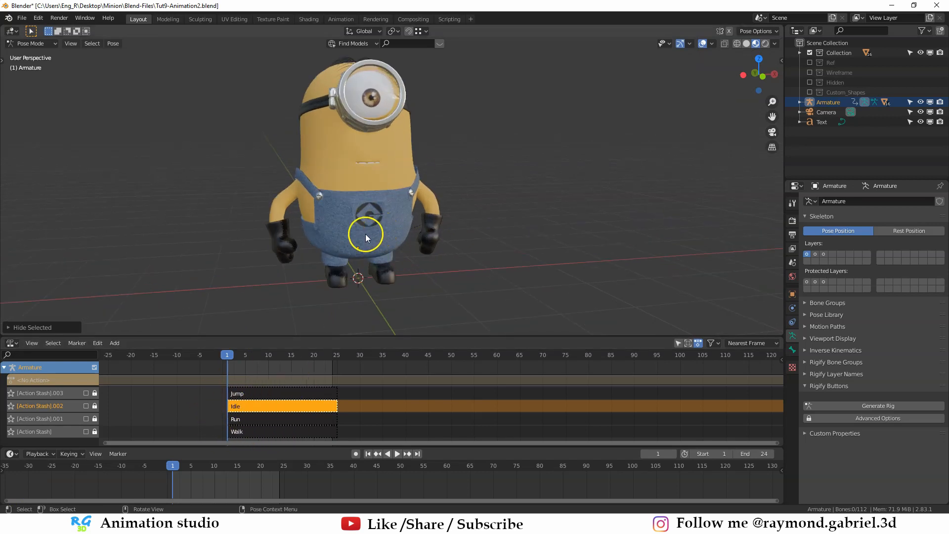
scroll(366, 234, "up", 1)
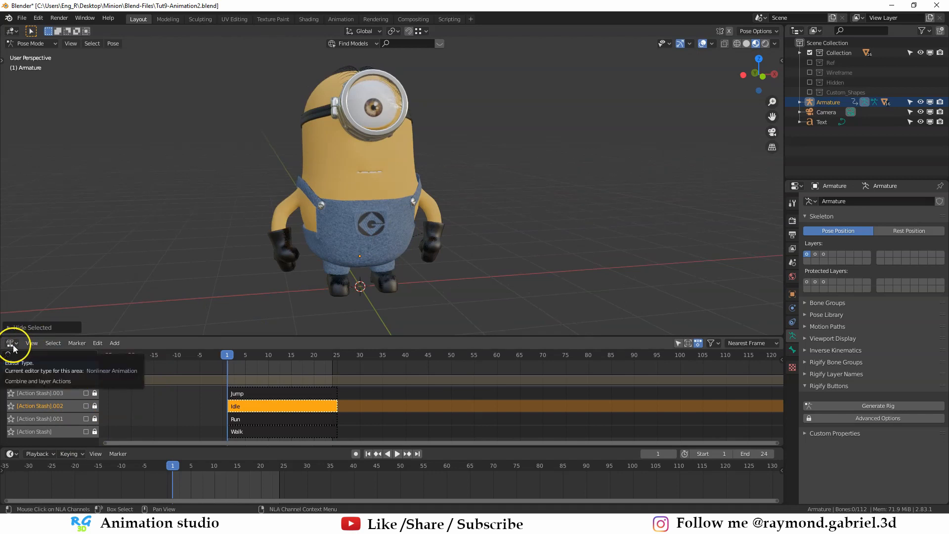
- Play the stashed Walk, Run, Idle and Jump actions one after another to preview each animation on the character
left_click(87, 433)
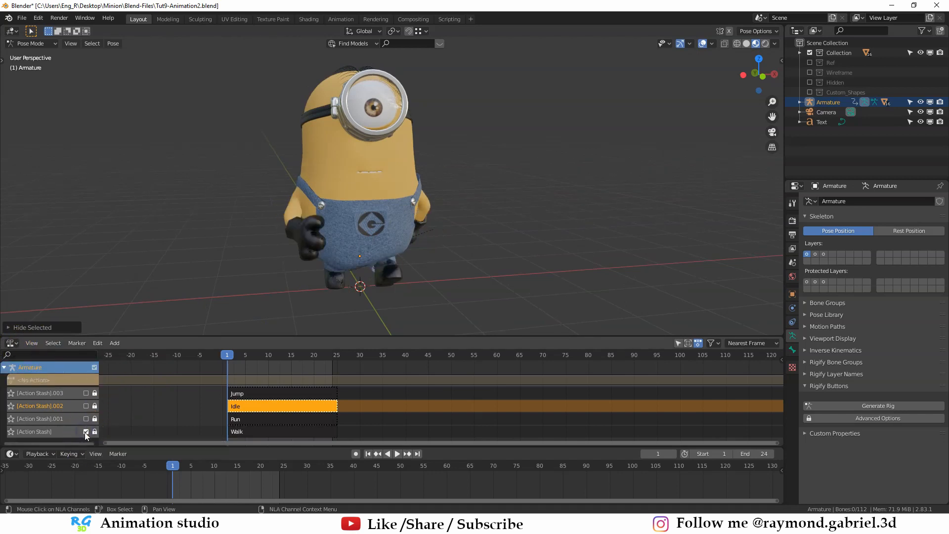
left_click(398, 453)
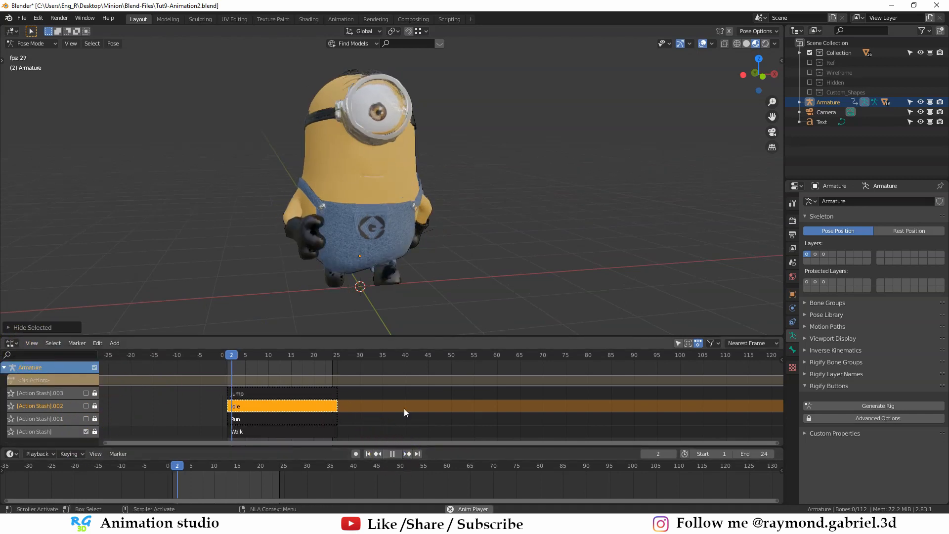
left_click(86, 419)
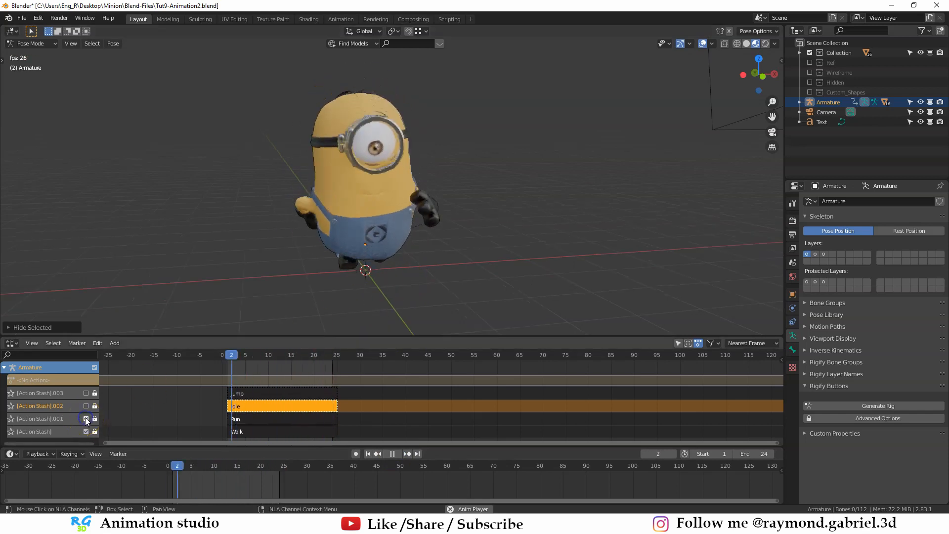
left_click(87, 406)
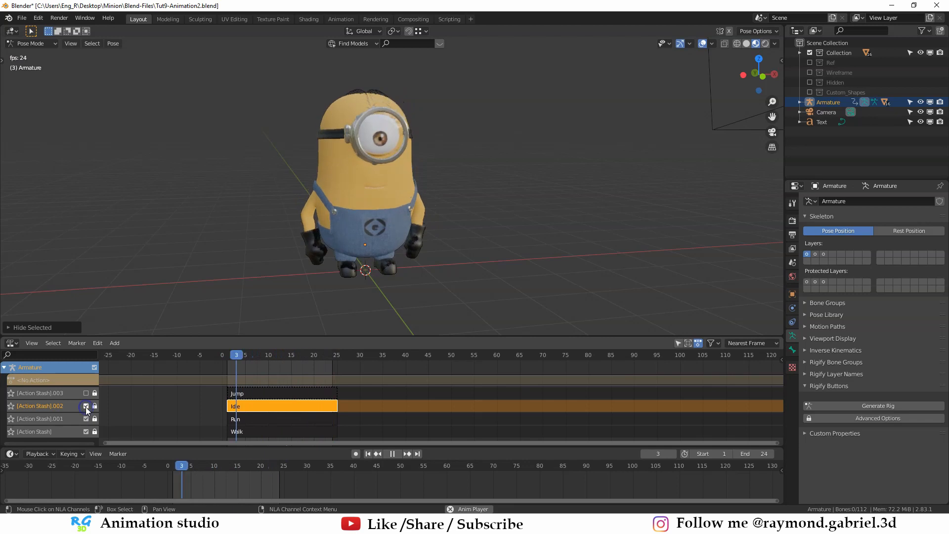
left_click(86, 394)
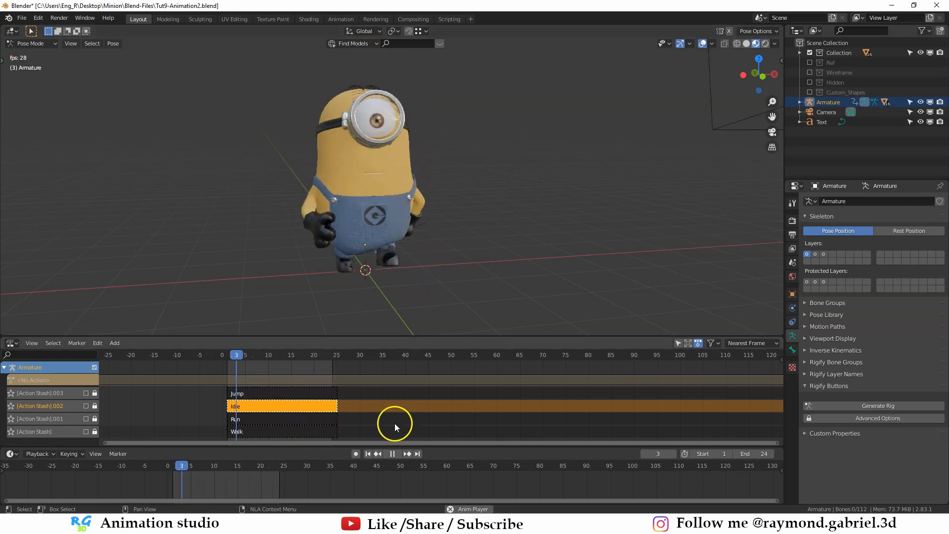
left_click(392, 454)
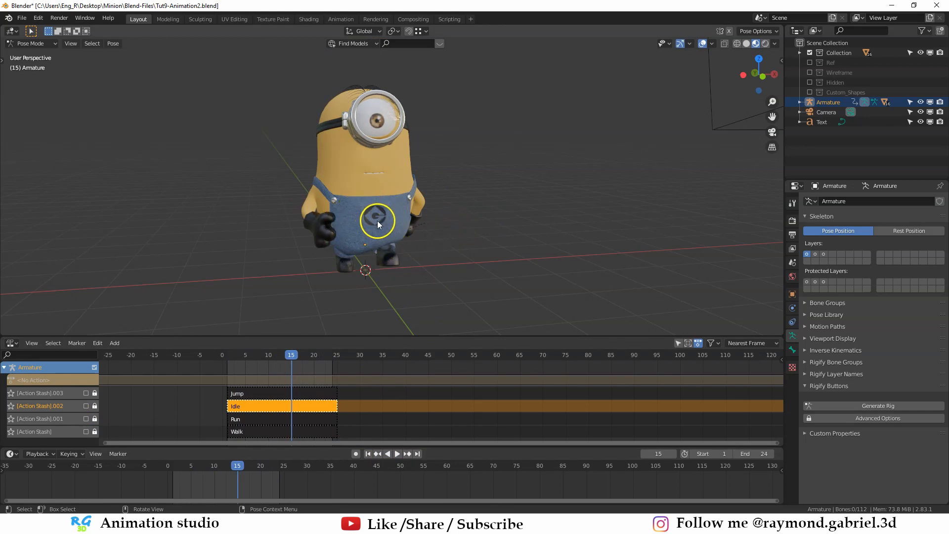
- Switch the armature to Object Mode, examine the overalls and buttons up close, and clear the selection
key("ctrl+Tab")
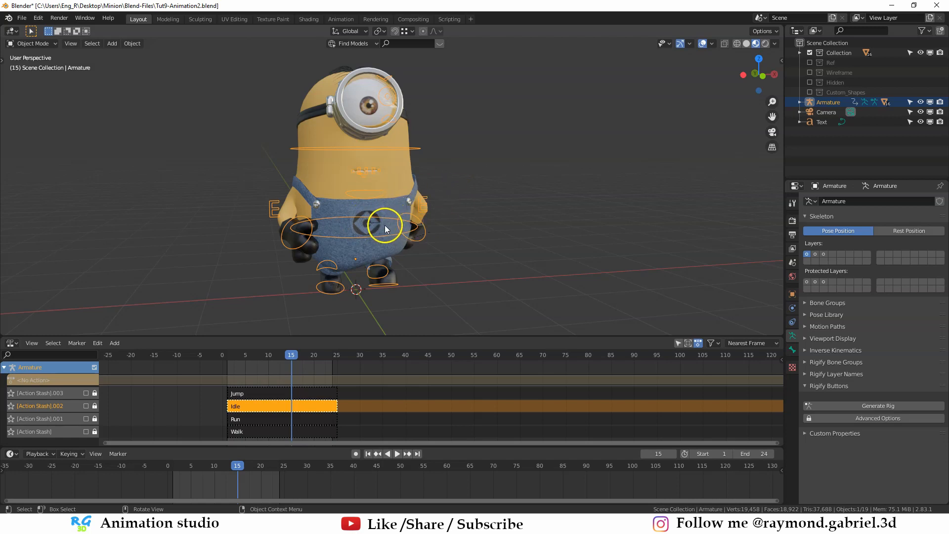
scroll(380, 220, "up", 2)
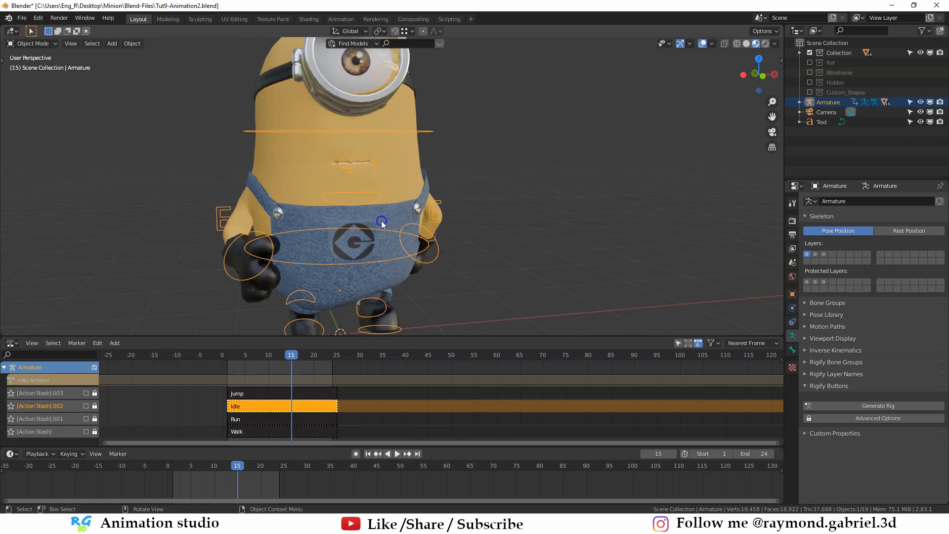
left_click(382, 221)
middle_click_drag(381, 221, 362, 209)
left_click(393, 196)
key("alt+a")
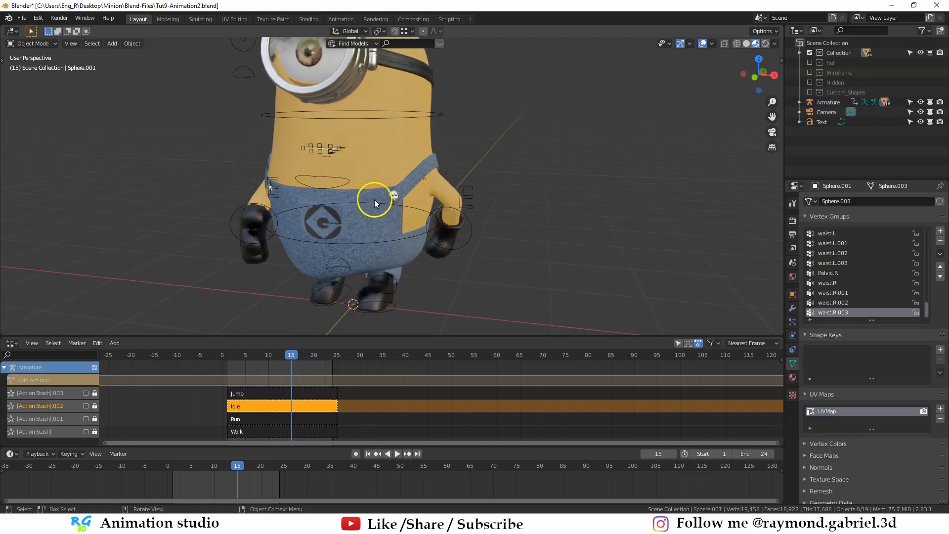
- Clear the rotation and location of the armature's pose bones in Pose Mode, keeping the bone controls shown
scroll(375, 200, "down", 2)
left_click(361, 201)
key("ctrl+Tab")
key("alt+r")
key("alt+g")
mouse_move(359, 231)
middle_mouse_down("shift")
mouse_move(354, 251)
mouse_move(366, 226)
middle_mouse_up("shift")
key("h")
scroll(367, 226, "up", 1)
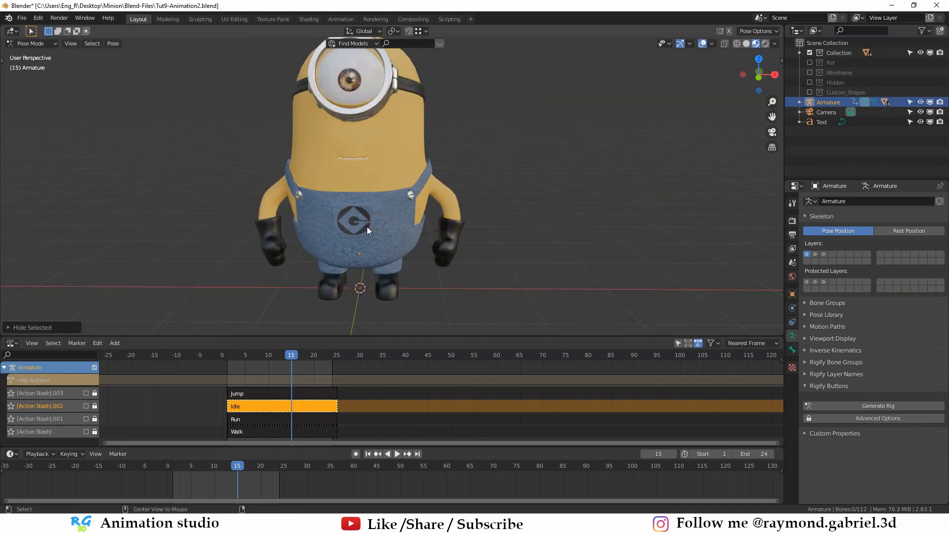
key("alt+h")
- Return from Pose Mode to Object Mode so that the character's meshes can be selected
left_click(376, 218)
key("ctrl+Tab")
left_click(369, 227)
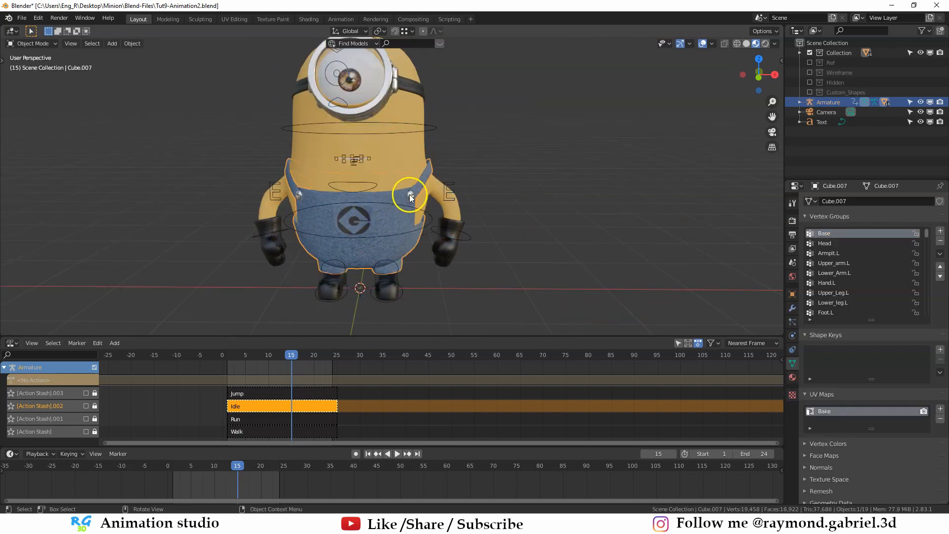
left_click(354, 191)
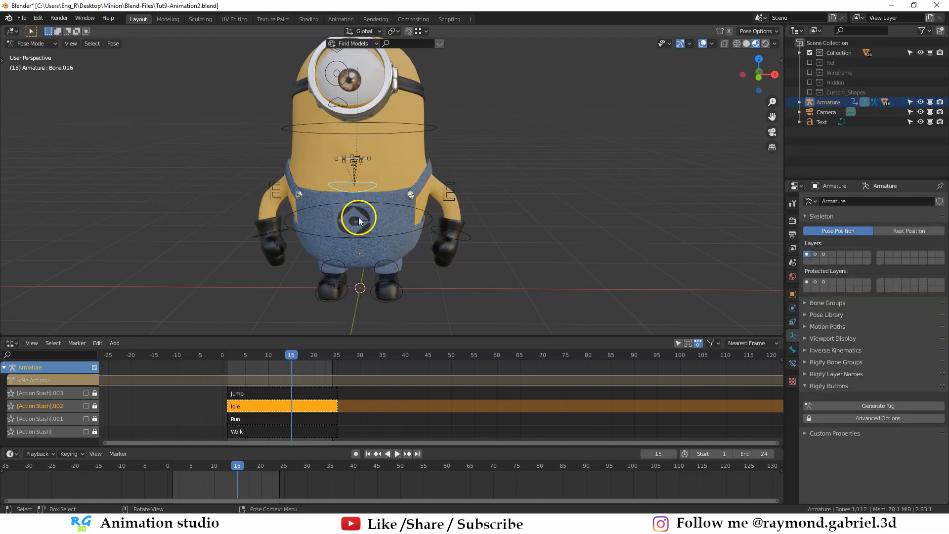
key("ctrl+Tab")
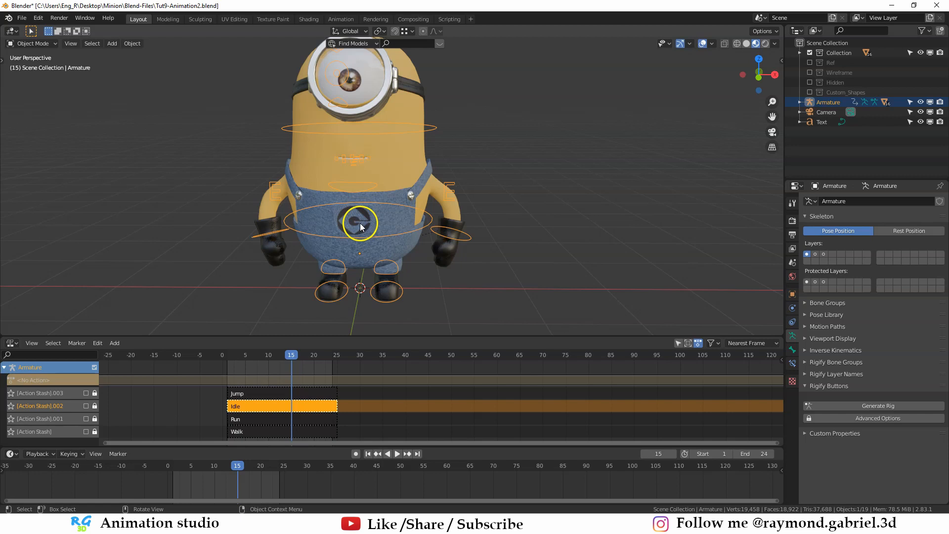
- Open the overalls mesh in Edit Mode from the front view and delete all of its vertex groups
left_click(362, 221)
scroll(341, 228, "up", 2)
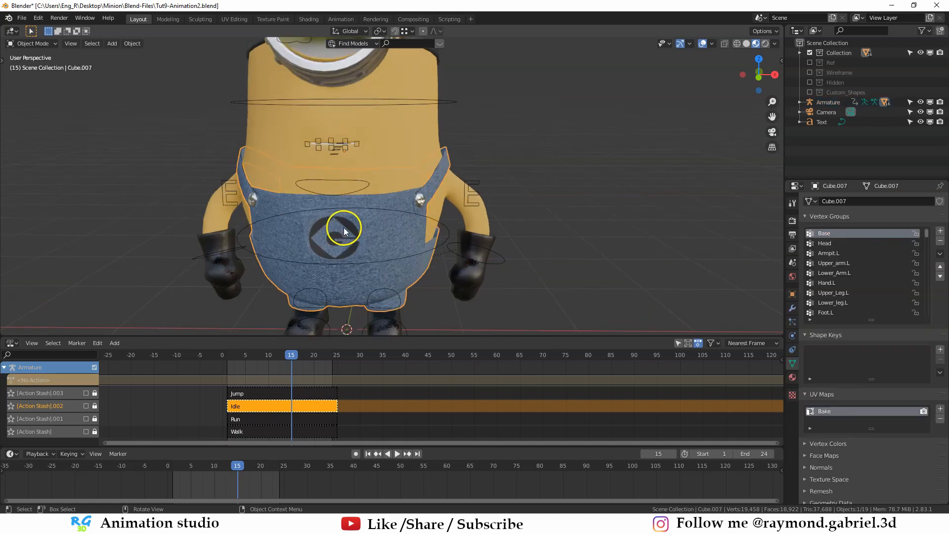
middle_click_drag(343, 227, 375, 188, "shift")
key("KP_1")
key("Tab")
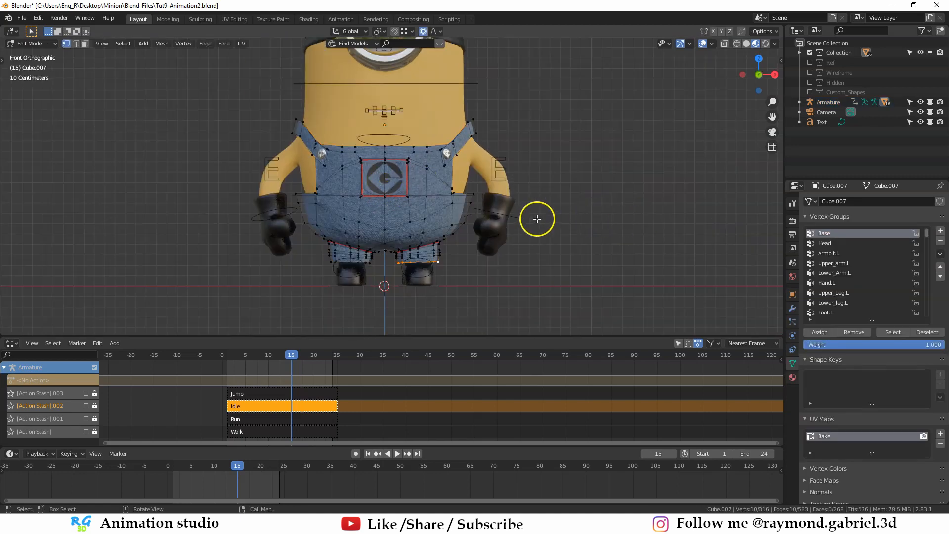
left_click(940, 254)
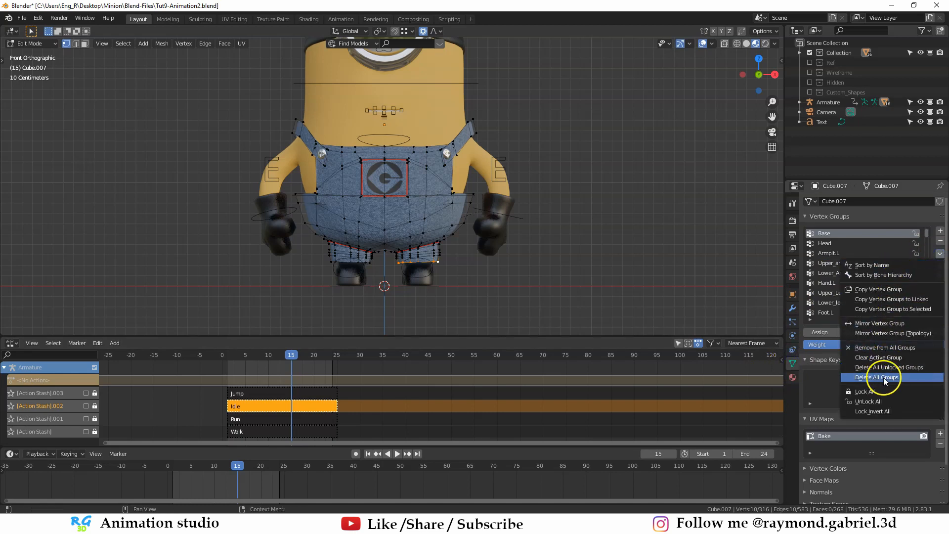
left_click(870, 379)
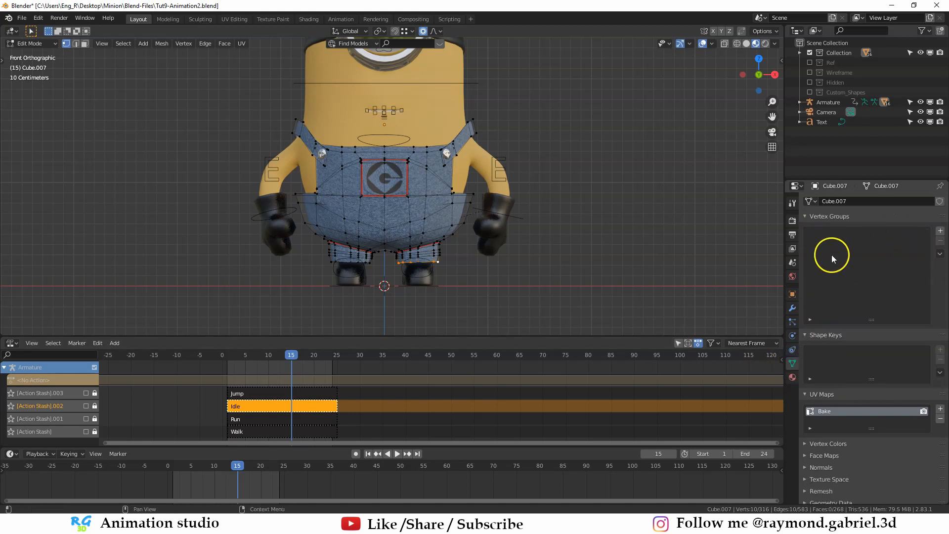
- Delete the vertices of the overalls' positive-X half using wireframe shading, and switch the viewport to solid shading
scroll(502, 195, "up", 1)
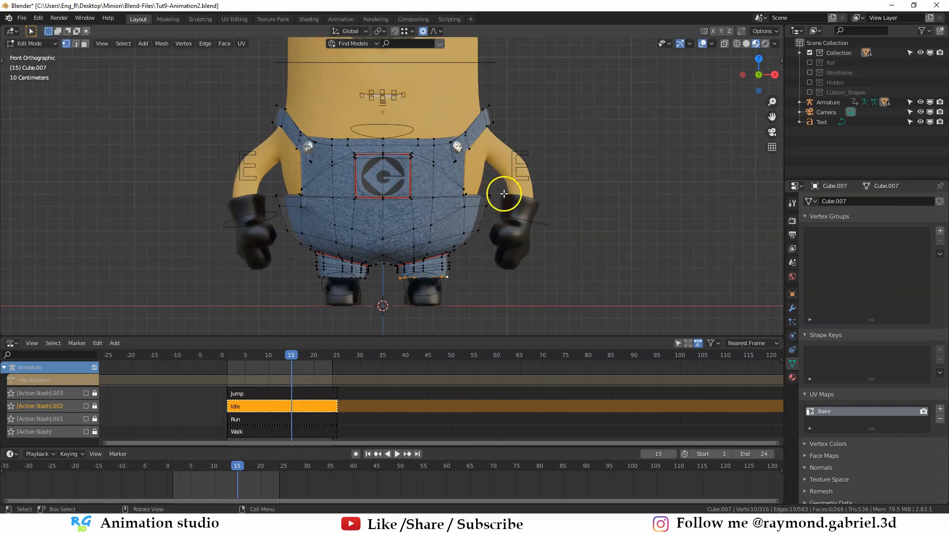
key("z")
left_click(435, 190)
left_click_drag(631, 64, 384, 322)
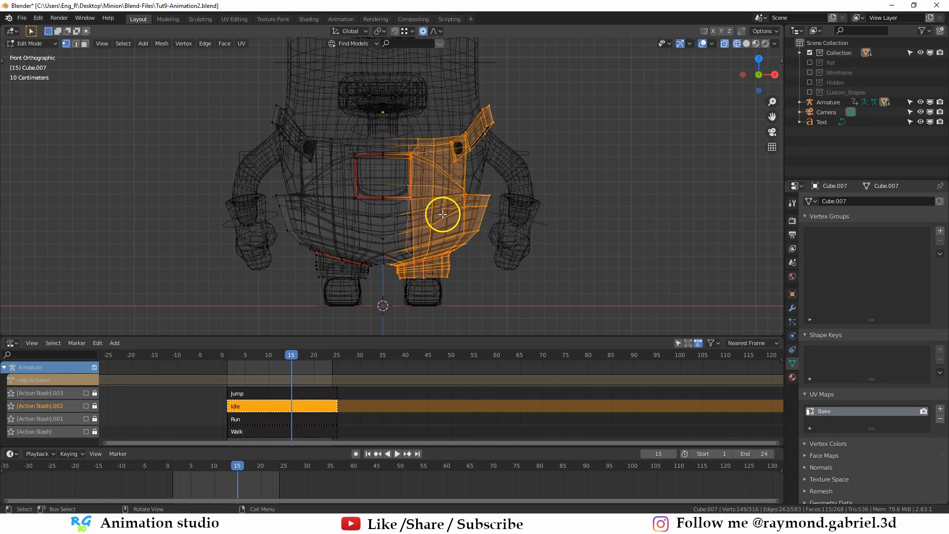
key("x")
left_click(418, 208)
key("z")
left_click(555, 201)
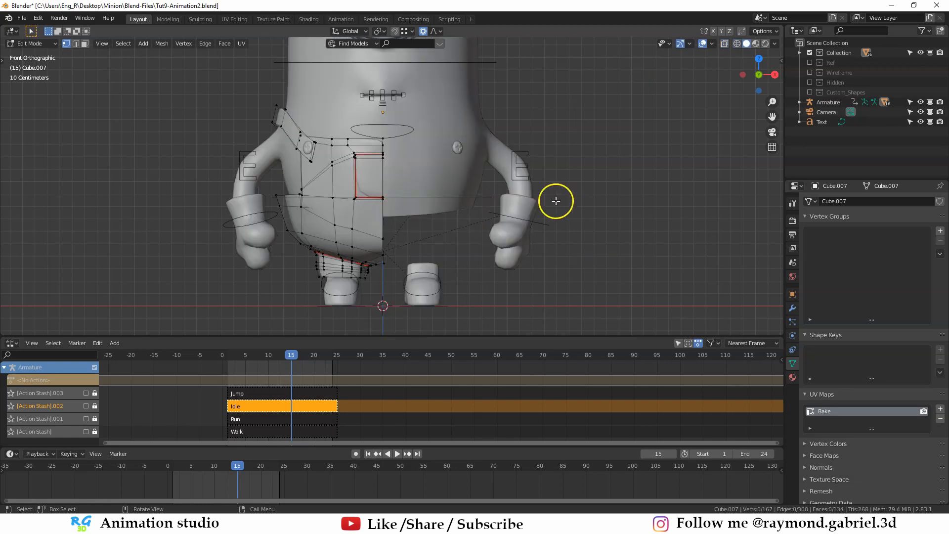
- Leave Edit Mode and add a Mirror modifier to the halved overalls
middle_click_drag(556, 201, 431, 228)
key("Tab")
left_click(793, 308)
left_click(808, 216)
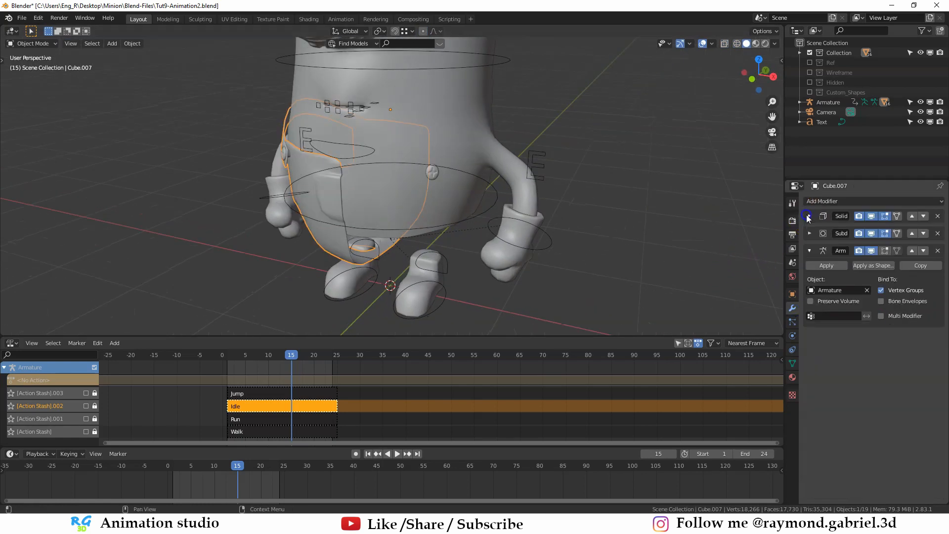
middle_click_drag(365, 229, 390, 229)
scroll(389, 229, "down", 1)
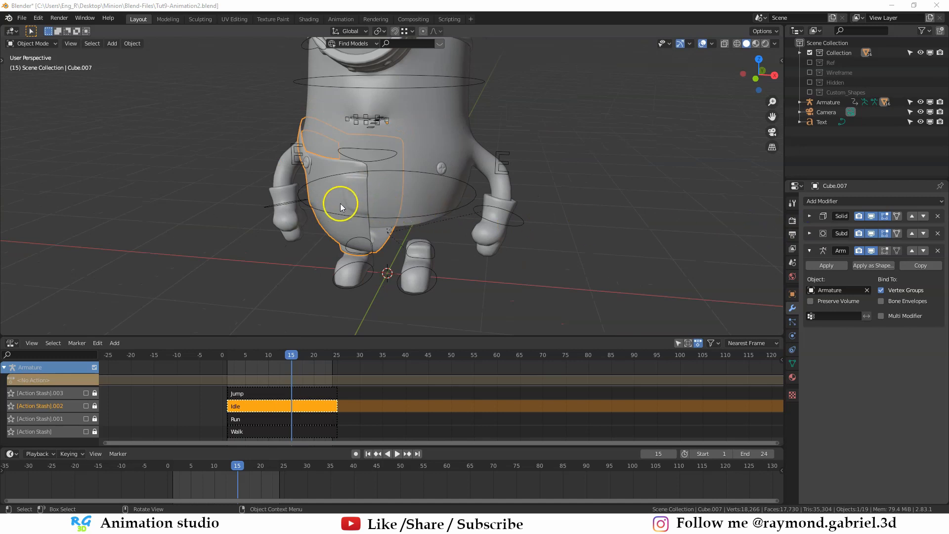
scroll(340, 203, "up", 1)
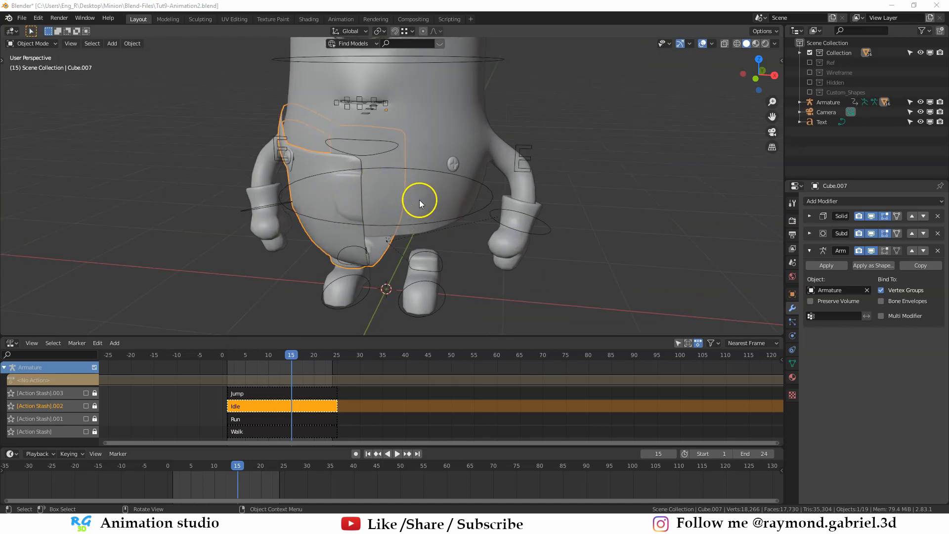
left_click(419, 200)
left_click(332, 205)
left_click(873, 200)
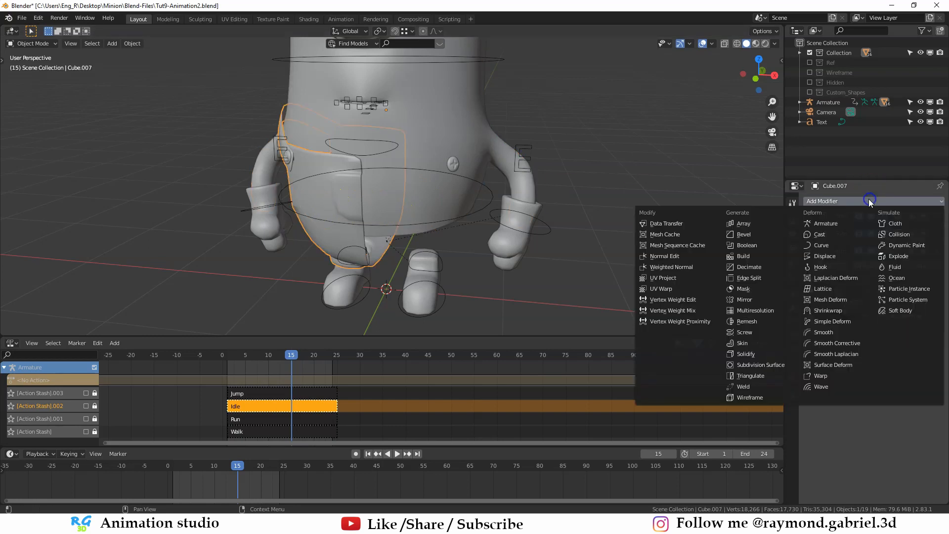
left_click(747, 298)
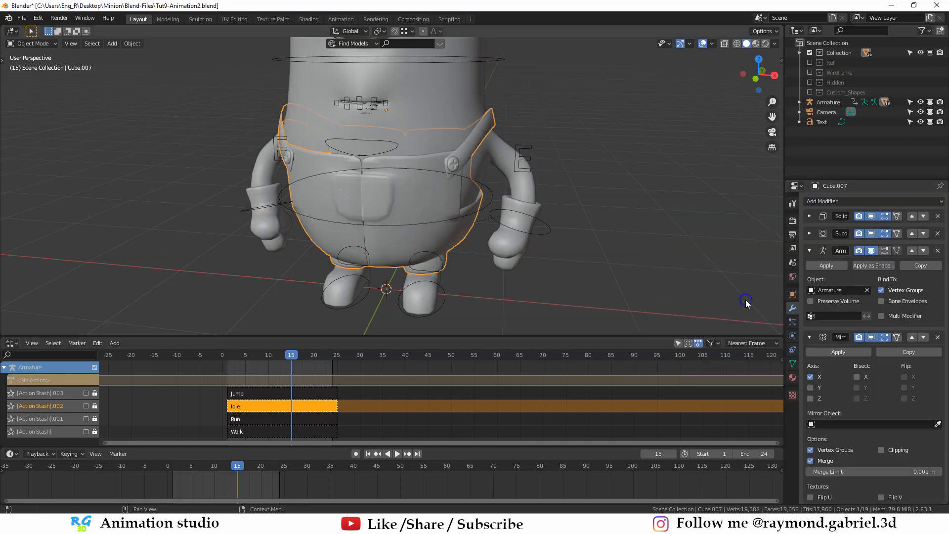
- Move the Mirror modifier to the top of the overalls' modifier stack, above Solidify, Subdivision and Armature
left_click(912, 338)
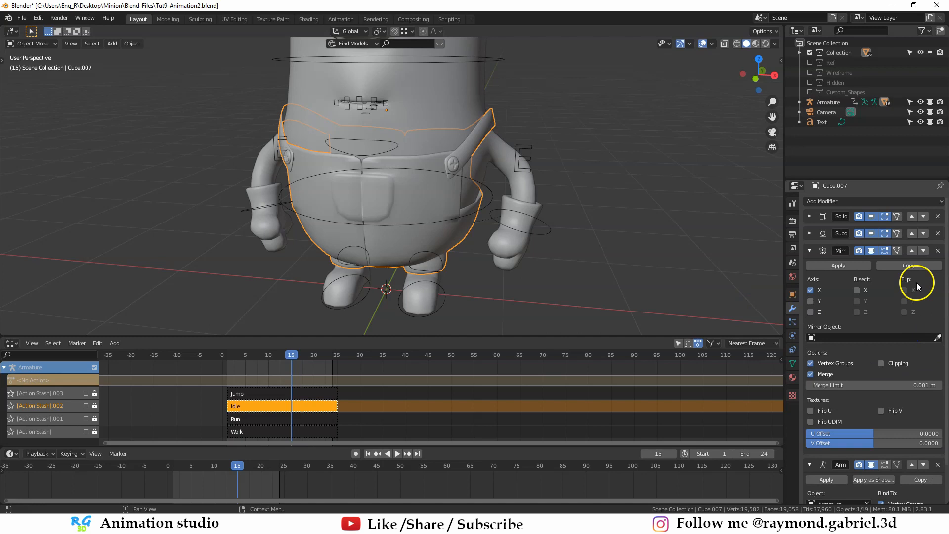
left_click(911, 250)
left_click(912, 233)
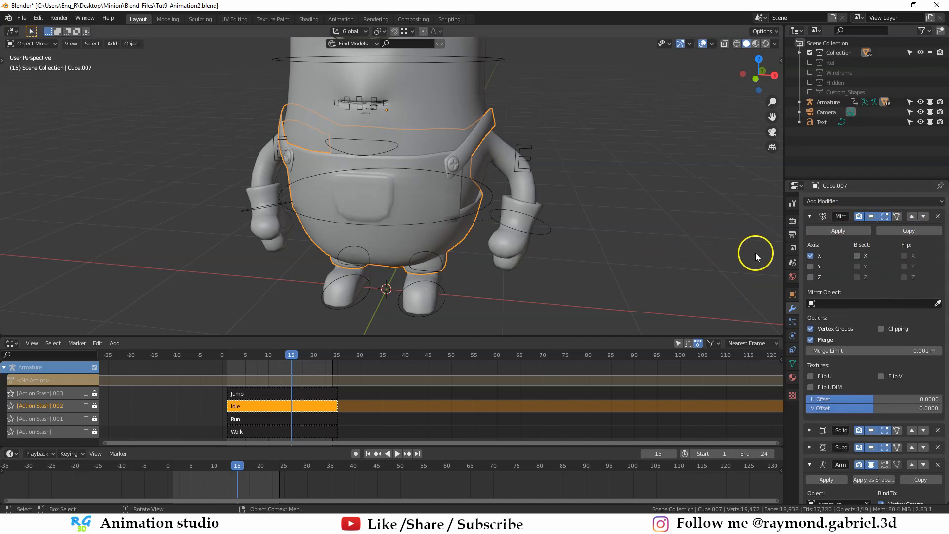
- Delete all vertex groups of the overalls' buttons and reselect the overalls mesh
left_click(453, 158)
left_click(793, 365)
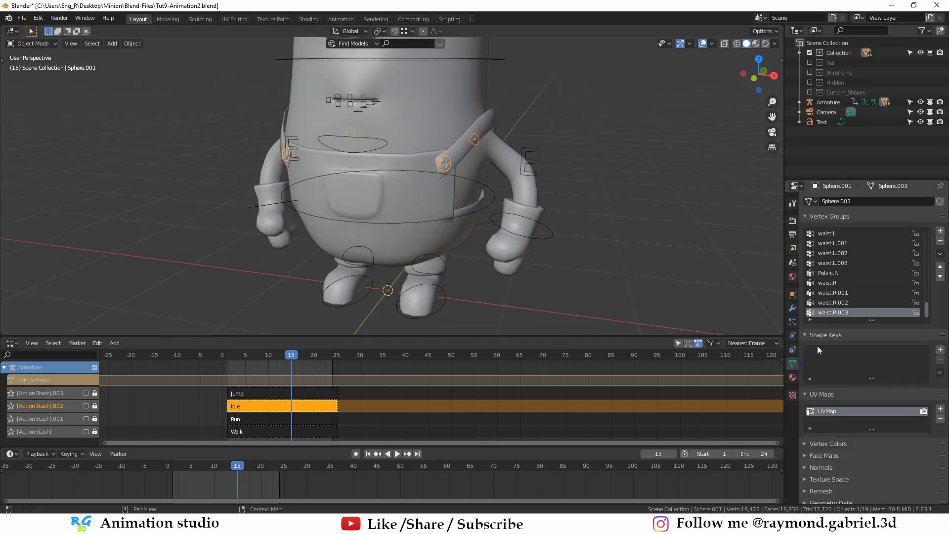
left_click(940, 253)
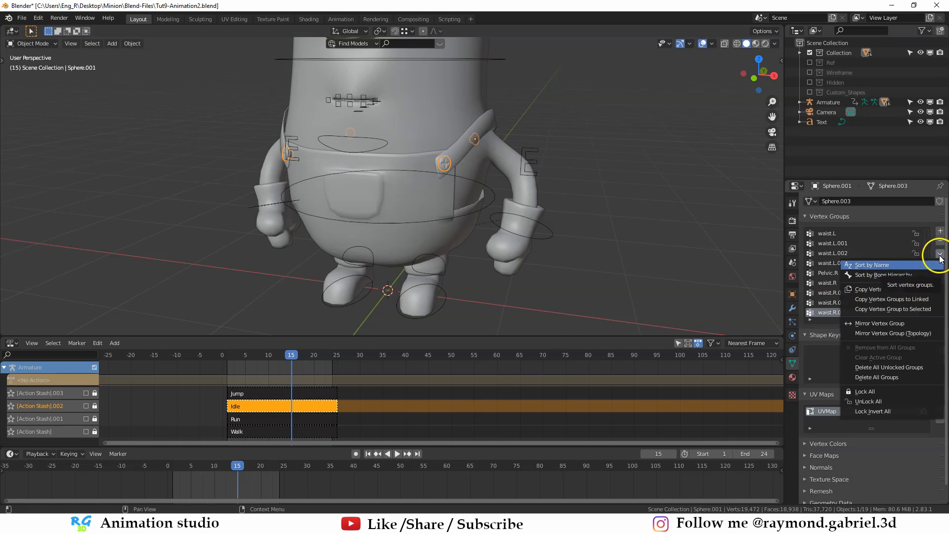
left_click(876, 378)
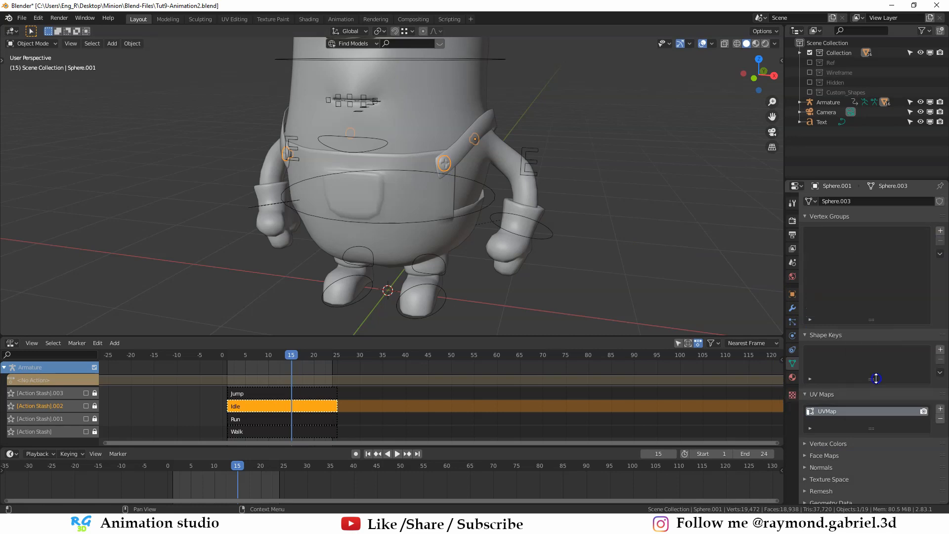
left_click(403, 193)
middle_click_drag(445, 198, 444, 224)
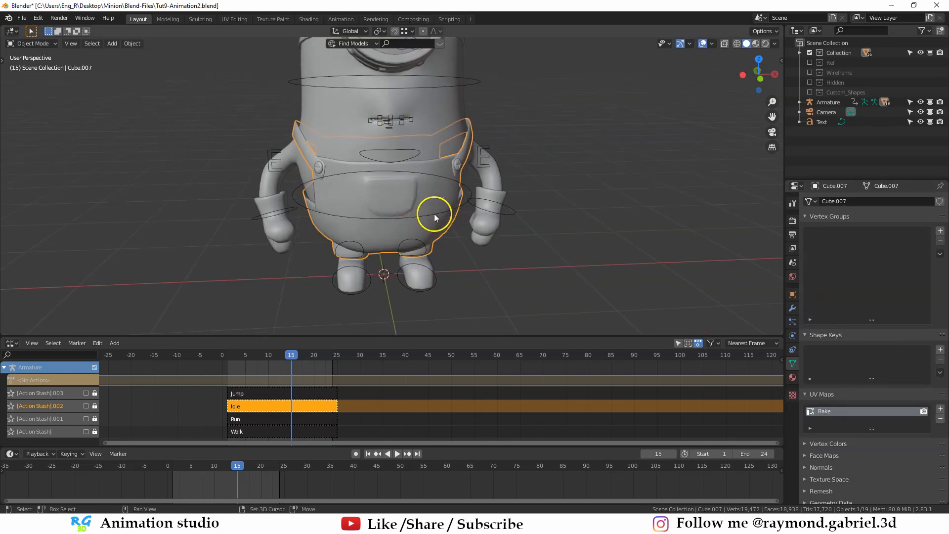
- Parent the overalls to the armature with automatic weights
left_click(434, 214, "shift")
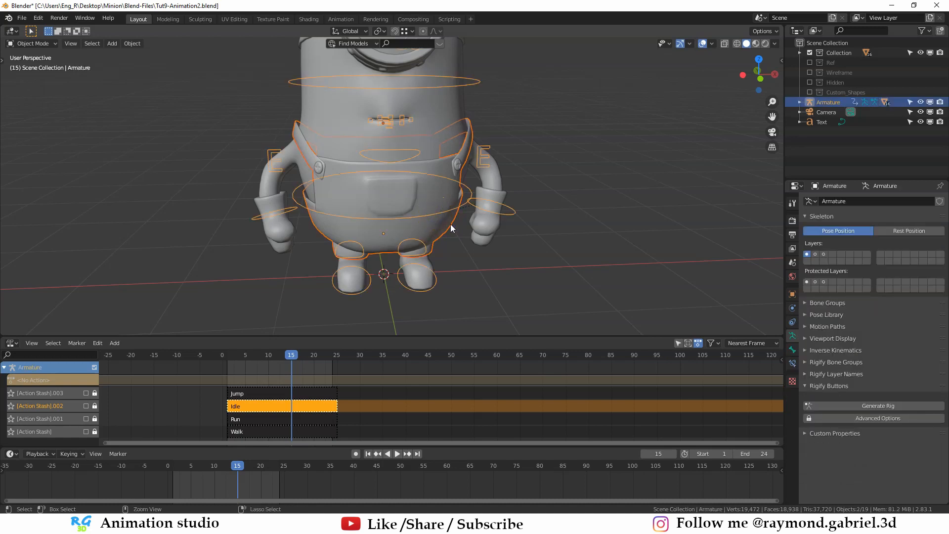
key("ctrl+p")
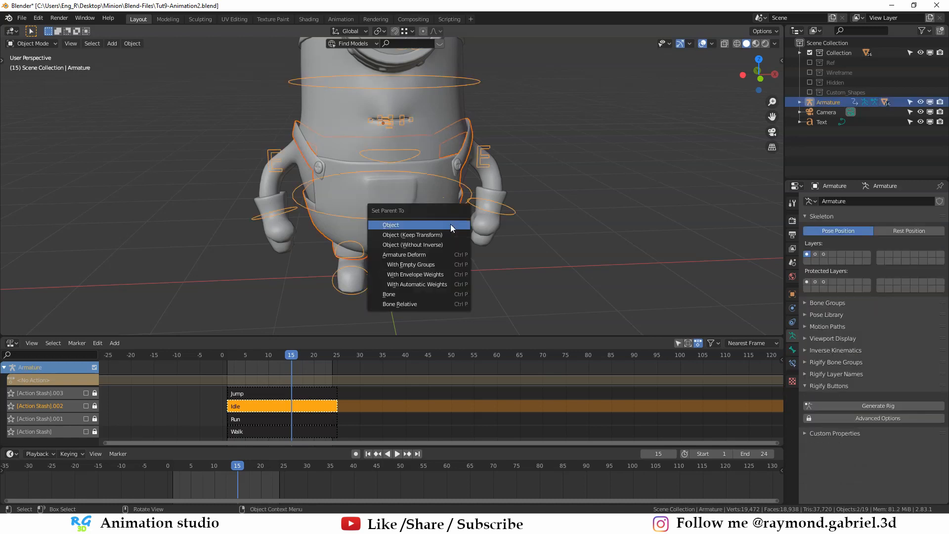
left_click(428, 285)
- Parent the overalls' buttons to the armature with automatic weights
left_click(448, 175)
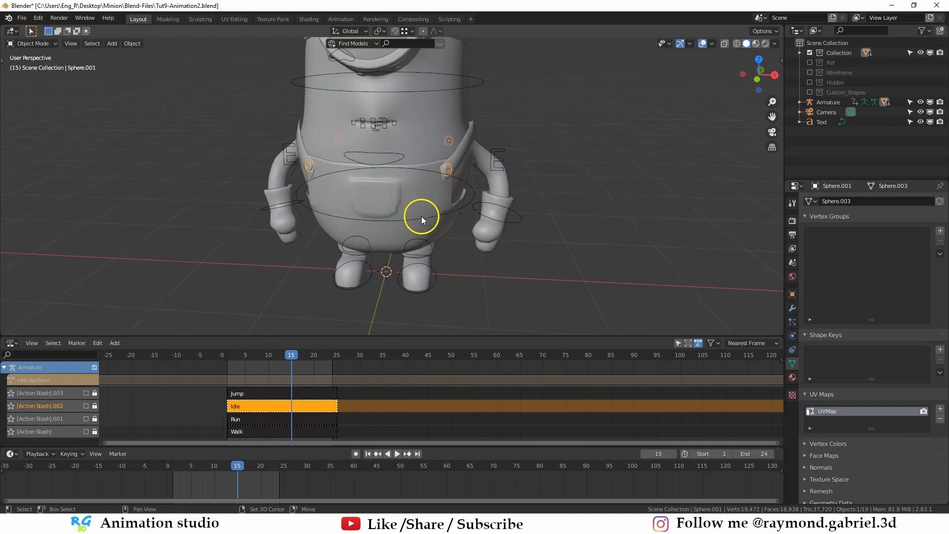
left_click(421, 216, "shift")
key("ctrl+p")
left_click(422, 215)
- Put the armature in Pose Mode and switch the viewport to Material Preview shading
scroll(422, 216, "down", 3)
middle_click_drag(422, 215, 447, 229)
key("ctrl+Tab")
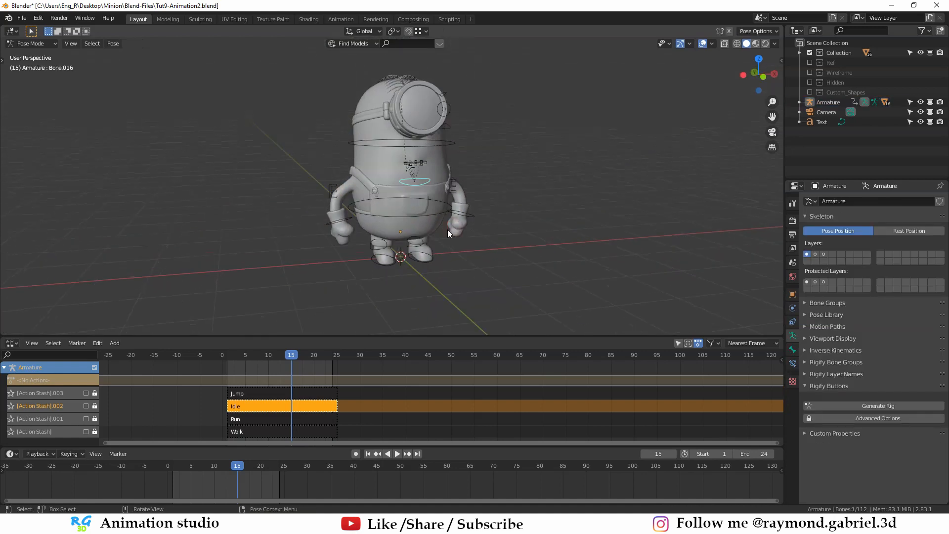
key("z")
- Enable the armature's stashed Walk action and play it to check how the overalls deform, then stop playback
left_click(86, 432)
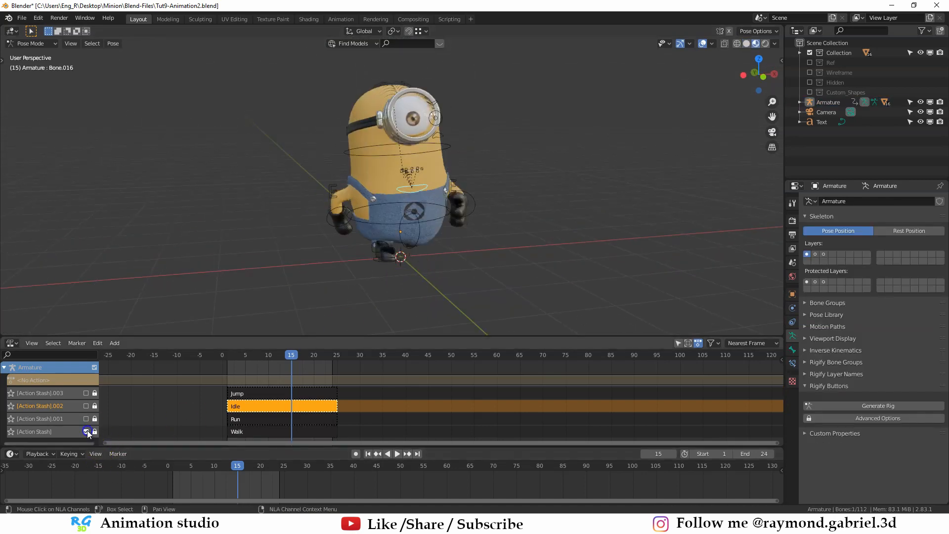
left_click(397, 453)
middle_click_drag(494, 233, 434, 306)
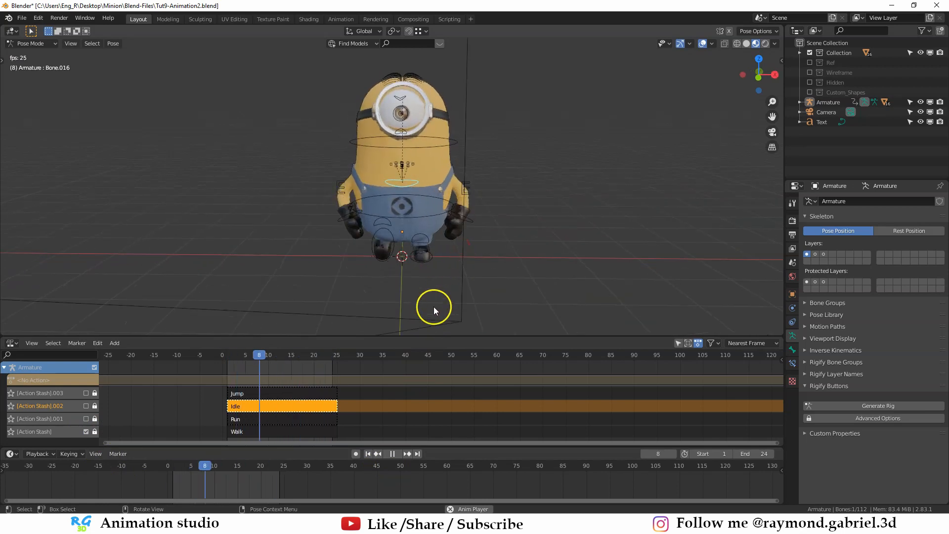
left_click(393, 454)
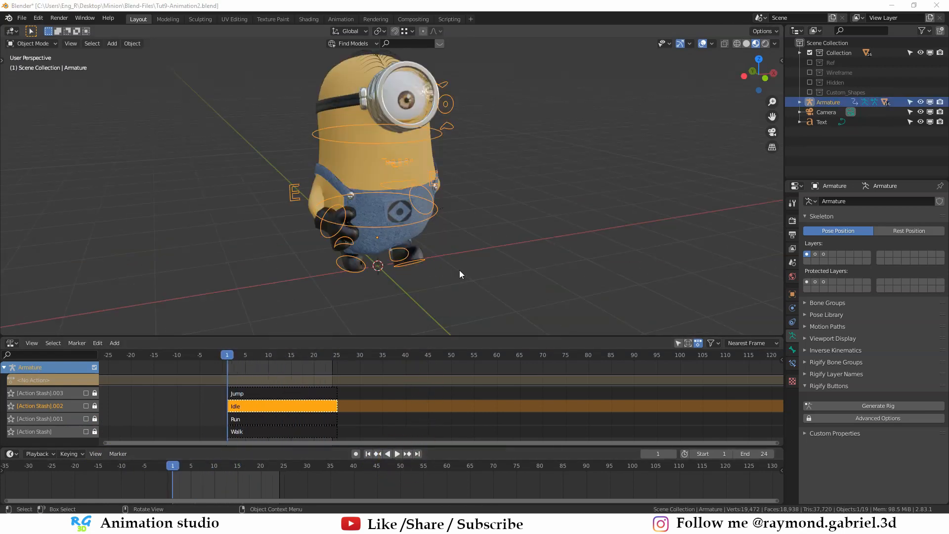
- Select the armature and hide it so only the Minion's meshes remain in view
middle_click_drag(458, 270, 499, 257)
left_click(520, 254)
scroll(519, 252, "down", 1)
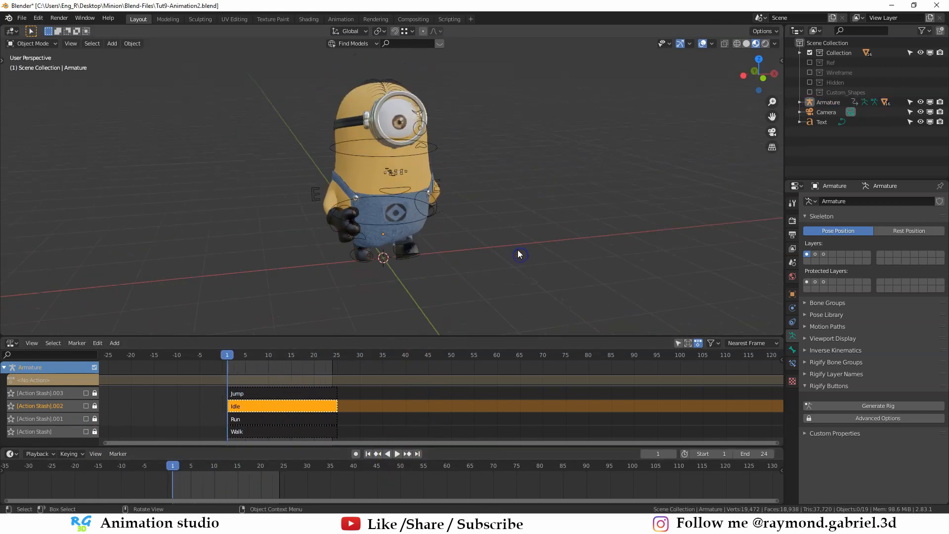
scroll(477, 235, "up", 1)
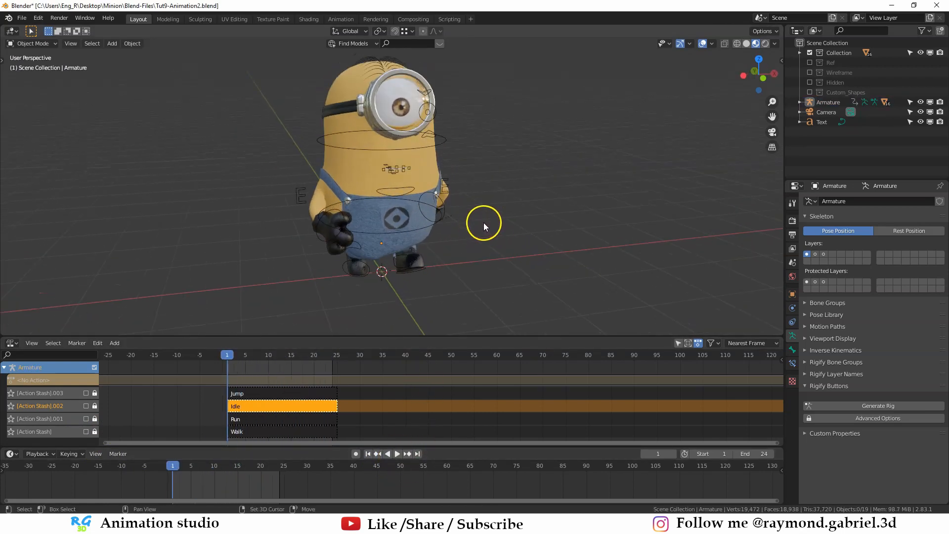
middle_click_drag(484, 227, 448, 203)
left_click(372, 133)
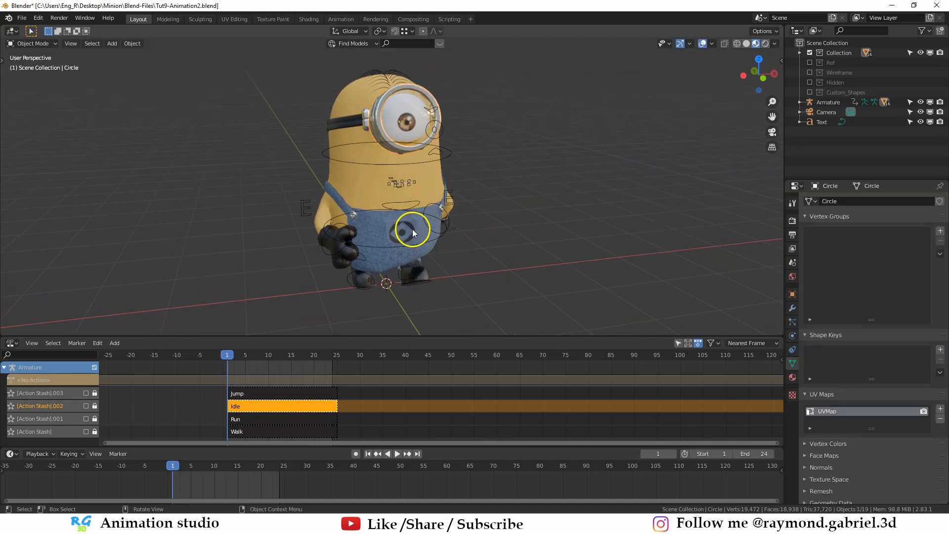
middle_click_drag(470, 228, 369, 130)
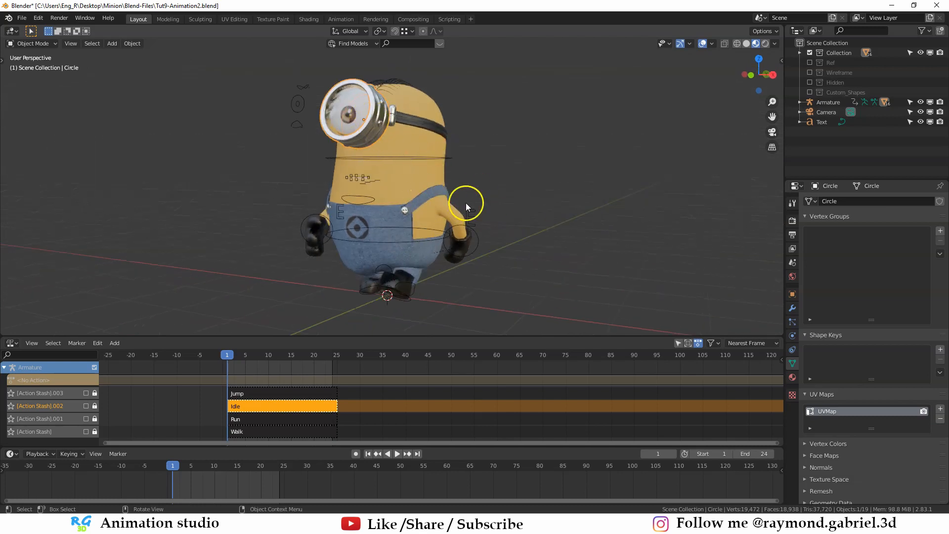
middle_click_drag(466, 203, 458, 213)
left_click(402, 206)
left_click(447, 169)
key("h")
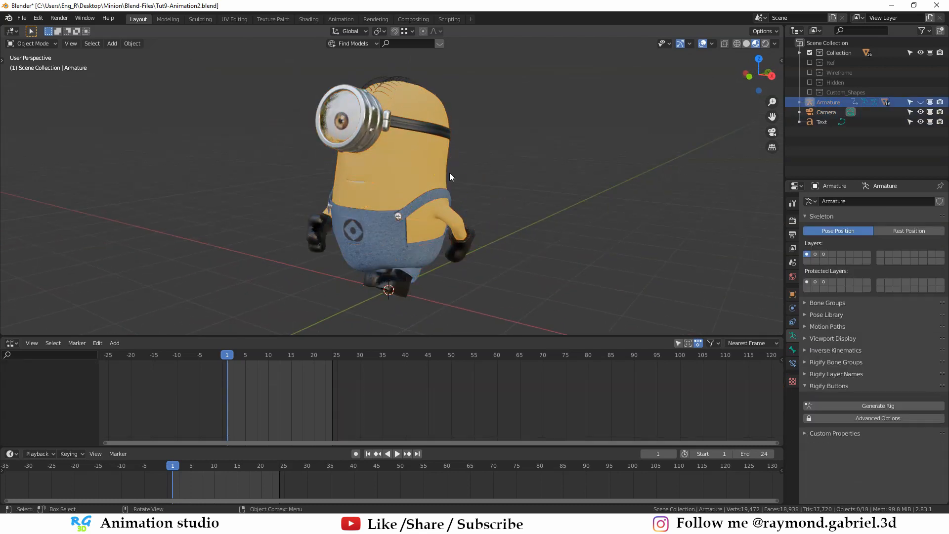
- Select all the Minion's objects with the body as the active one and enter Edit Mode
key("a")
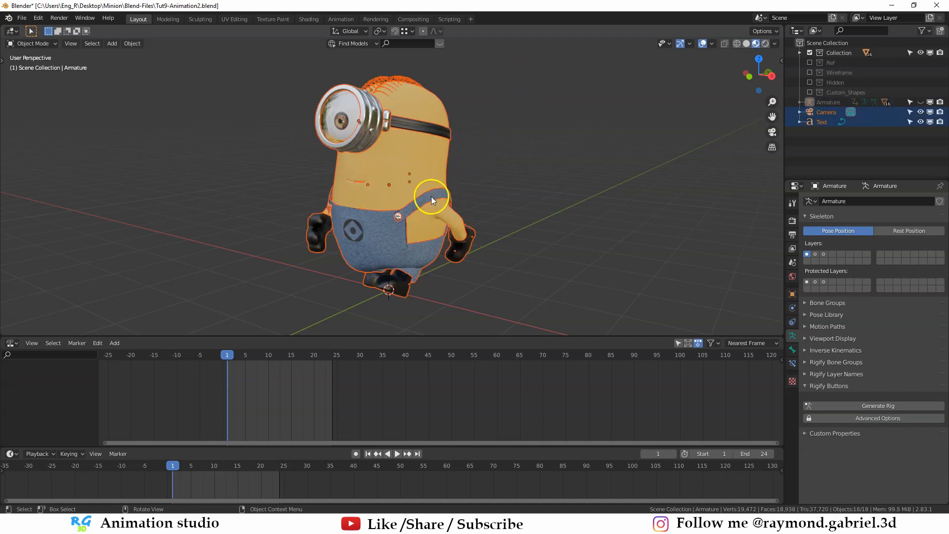
left_click(406, 194, "shift")
scroll(395, 183, "up", 1)
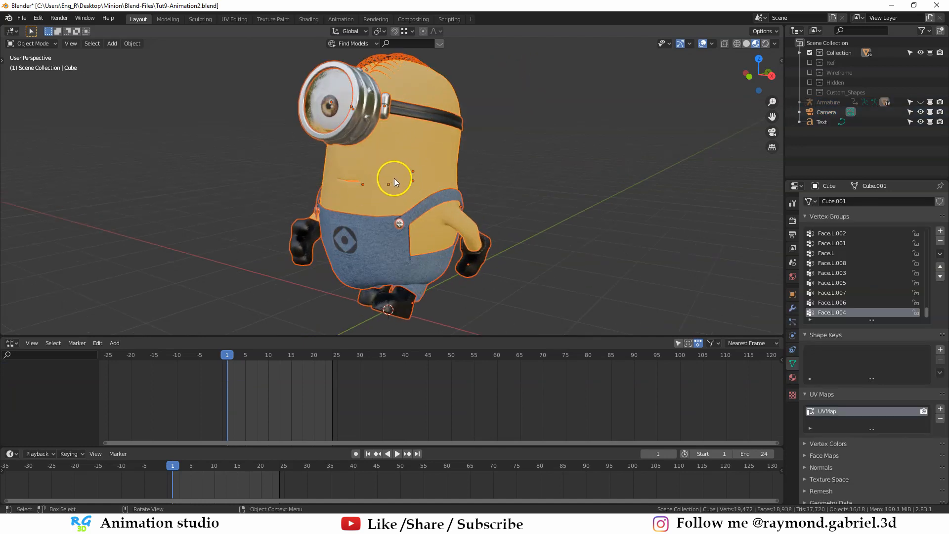
scroll(399, 175, "down", 1)
key("Tab")
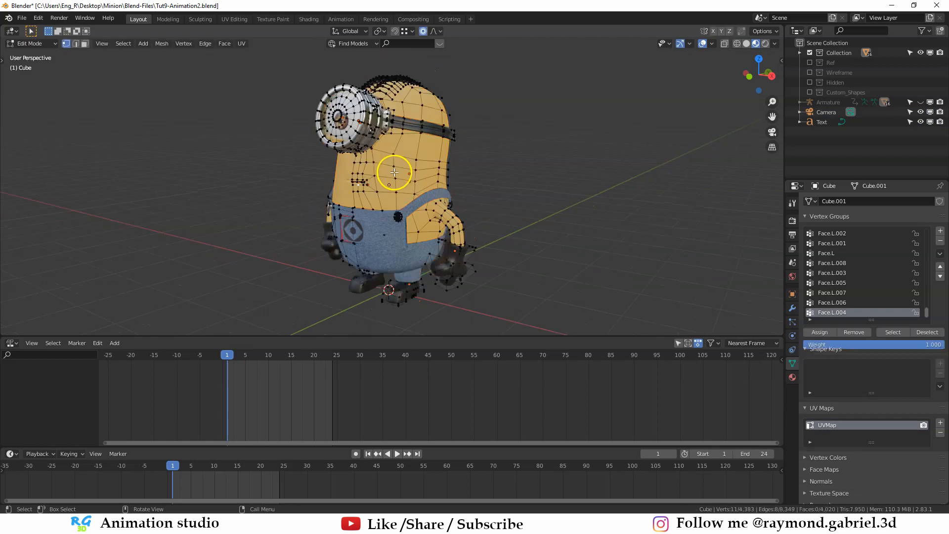
- Display face normals in the viewport overlays and examine their directions around the head, hair and goggles
middle_click_drag(386, 202, 602, 118)
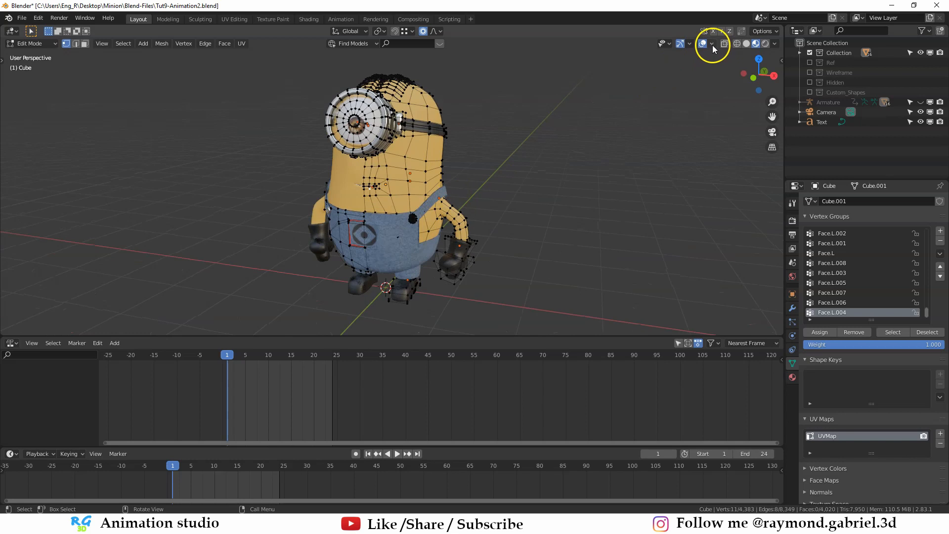
left_click(713, 45)
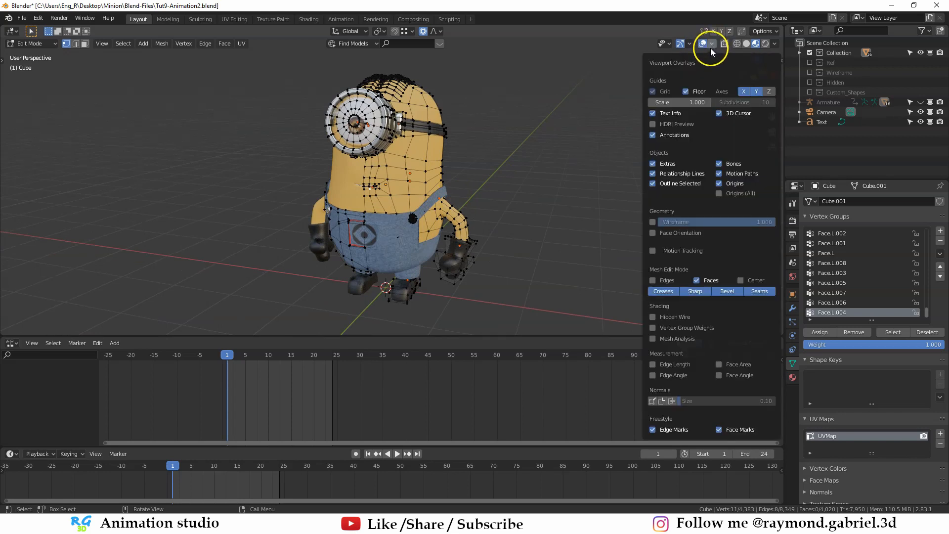
left_click(671, 402)
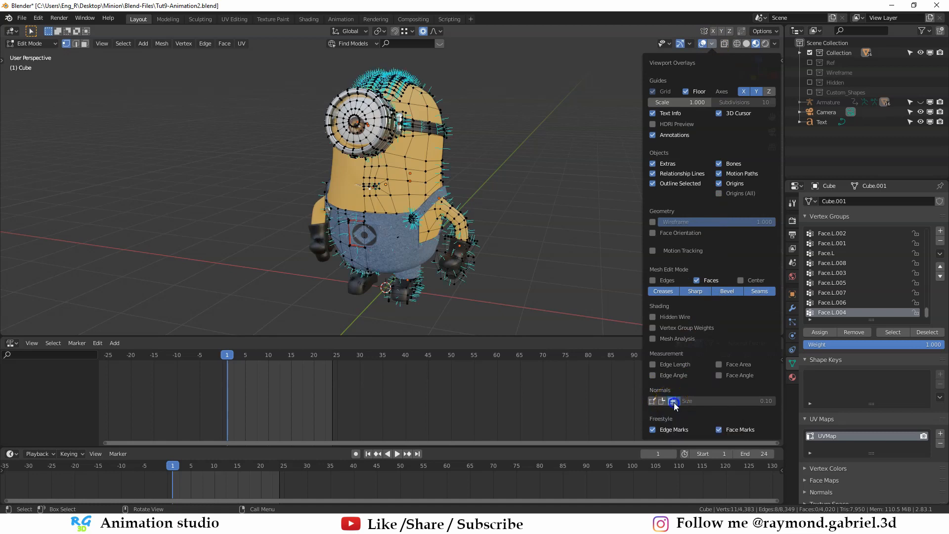
middle_click_drag(474, 213, 429, 196)
scroll(429, 196, "up", 1)
scroll(429, 196, "up", 2)
middle_click_drag(415, 138, 390, 222, "shift")
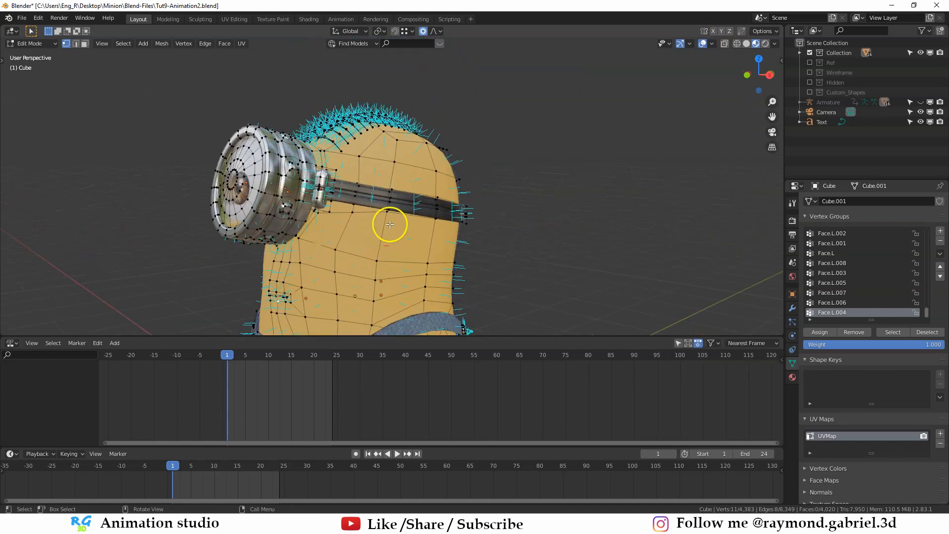
scroll(390, 222, "up", 2)
middle_click_drag(382, 144, 437, 163)
scroll(443, 201, "down", 4)
scroll(437, 163, "up", 2)
middle_click_drag(410, 227, 471, 197, "shift")
- Select all geometry of the meshes and recalculate the normals to the outside
key("a")
scroll(375, 153, "up", 3)
scroll(375, 152, "down", 4)
scroll(427, 190, "down", 2)
key("shift+n")
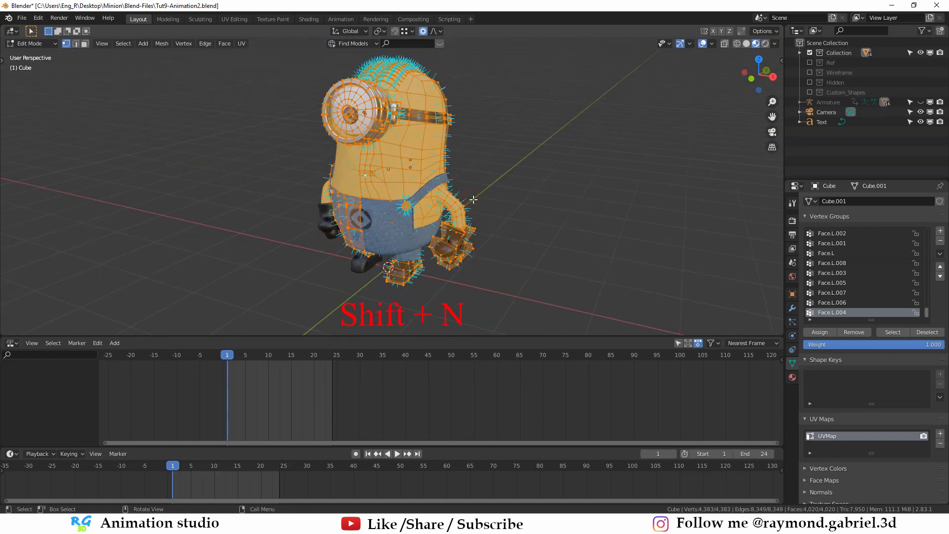
key("shift+n")
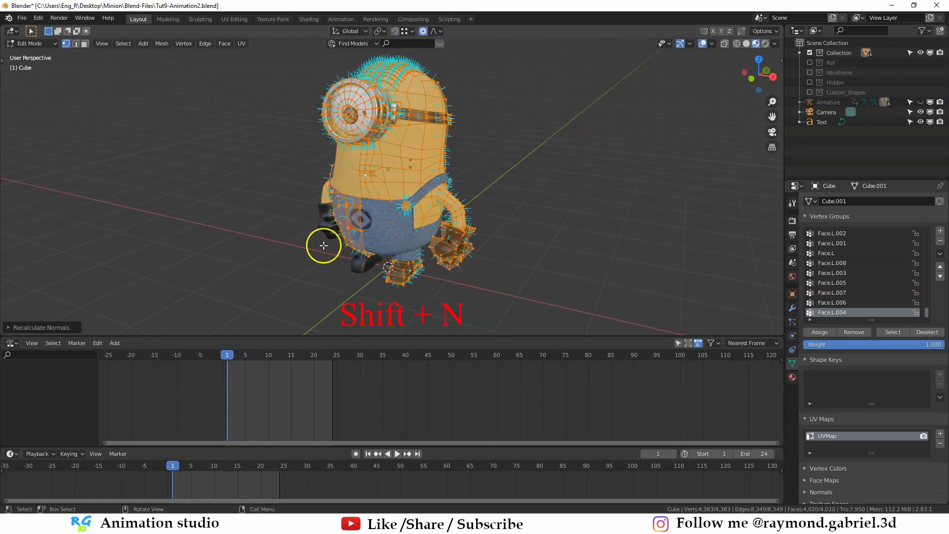
- Compare the Recalculate Normals result with the Inside option on and off, leaving the option disabled
middle_click_drag(379, 181, 364, 177)
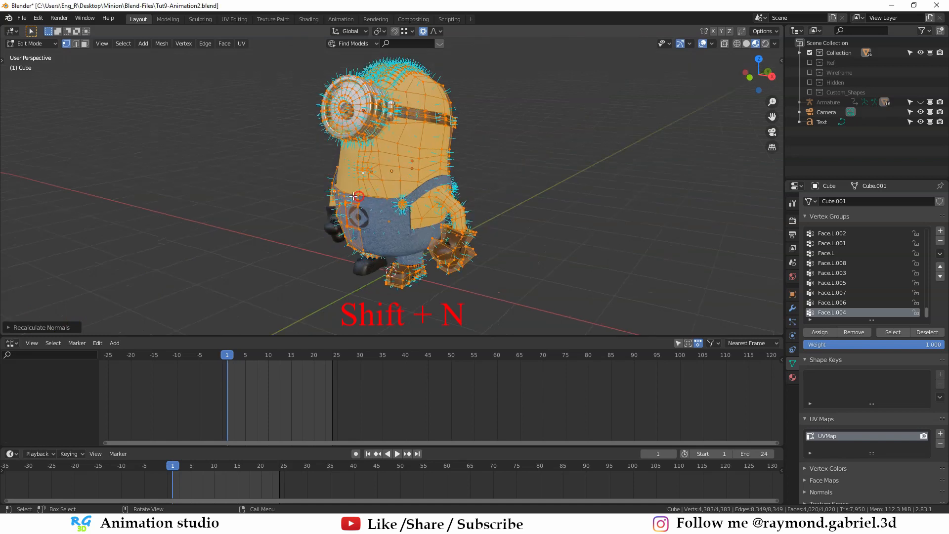
left_click(61, 327)
scroll(397, 135, "up", 1)
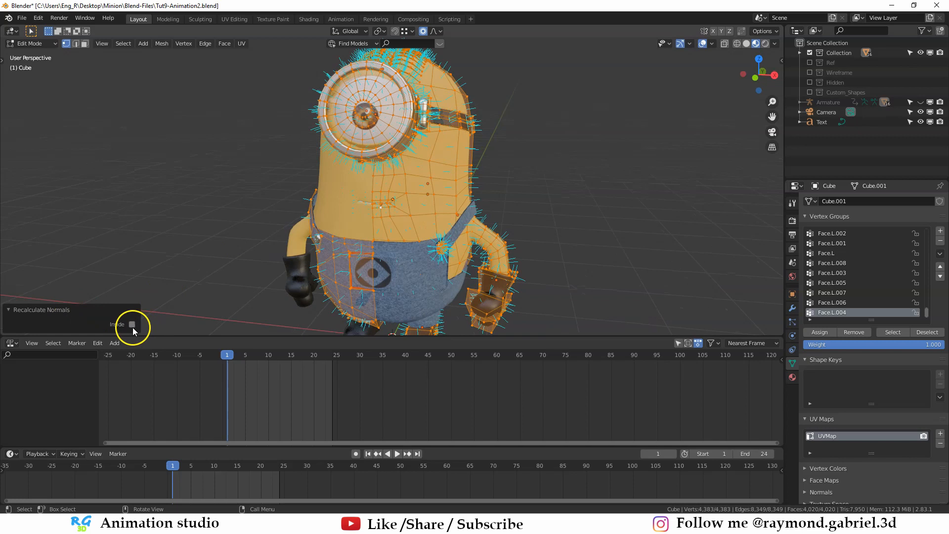
left_click(132, 324)
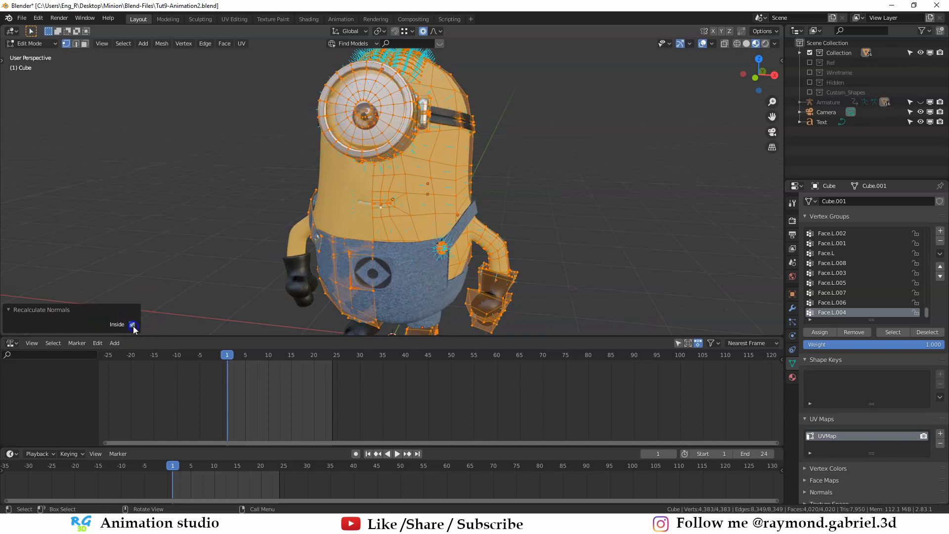
left_click(133, 325)
left_click(130, 326)
left_click(132, 325)
- Leave Edit Mode, select the goggles and open their modifier settings
middle_click_drag(463, 230, 459, 195)
key("Tab")
scroll(415, 173, "up", 1)
left_click(394, 168)
left_click(396, 165)
scroll(420, 164, "up", 1)
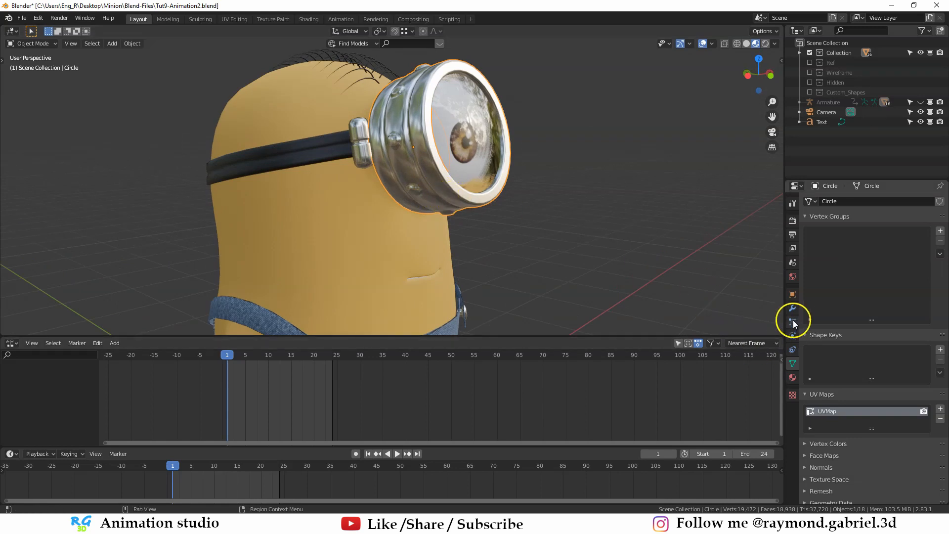
left_click(793, 308)
- Examine the modifiers of the goggles and the head strap, and inspect the goggles' geometry up close
middle_click_drag(640, 215, 591, 221)
key("Left")
scroll(404, 217, "down", 4)
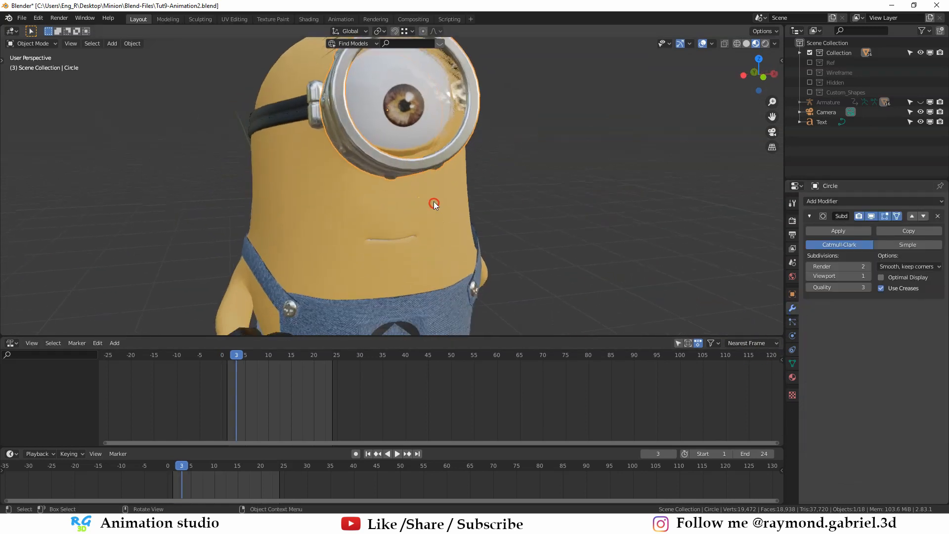
middle_click_drag(375, 266, 378, 262)
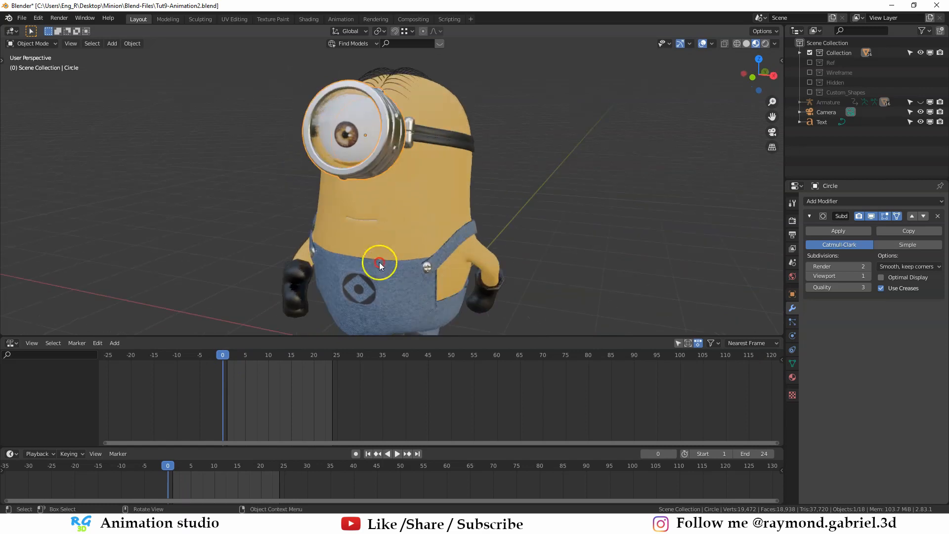
left_click(461, 244)
left_click(450, 141)
middle_click_drag(452, 140, 430, 159)
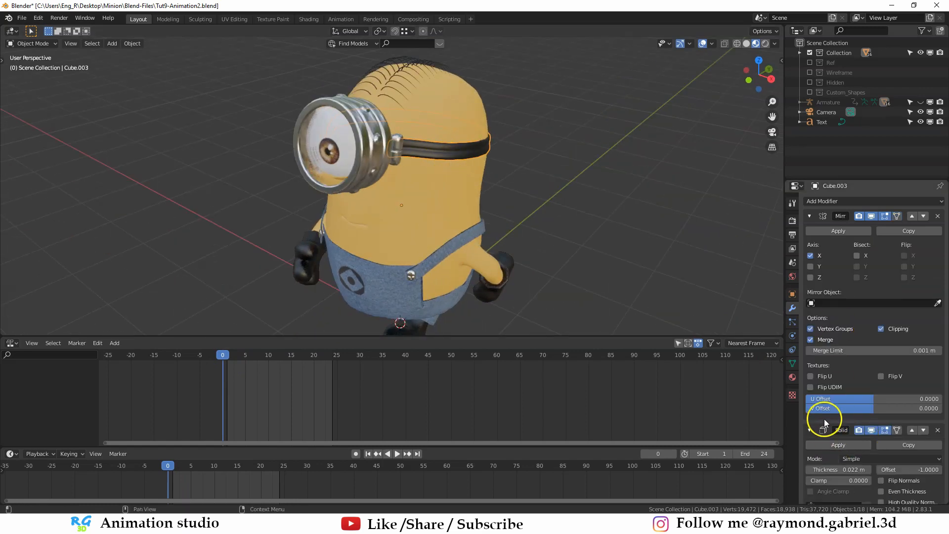
middle_click_drag(366, 169, 357, 159)
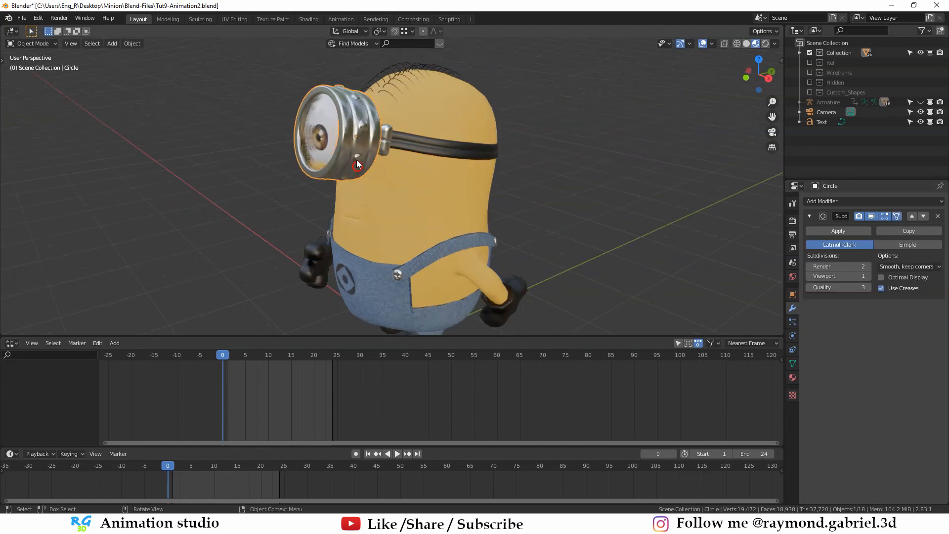
scroll(348, 152, "up", 2)
left_click(345, 150)
middle_click_drag(370, 141, 429, 189)
scroll(391, 198, "up", 5)
scroll(437, 178, "up", 2)
scroll(479, 182, "down", 5)
middle_click_drag(361, 190, 487, 182)
- Unhide the armature and reselect only the goggles
key("alt+h")
key("alt+a")
middle_click_drag(379, 165, 316, 138)
left_click(423, 133)
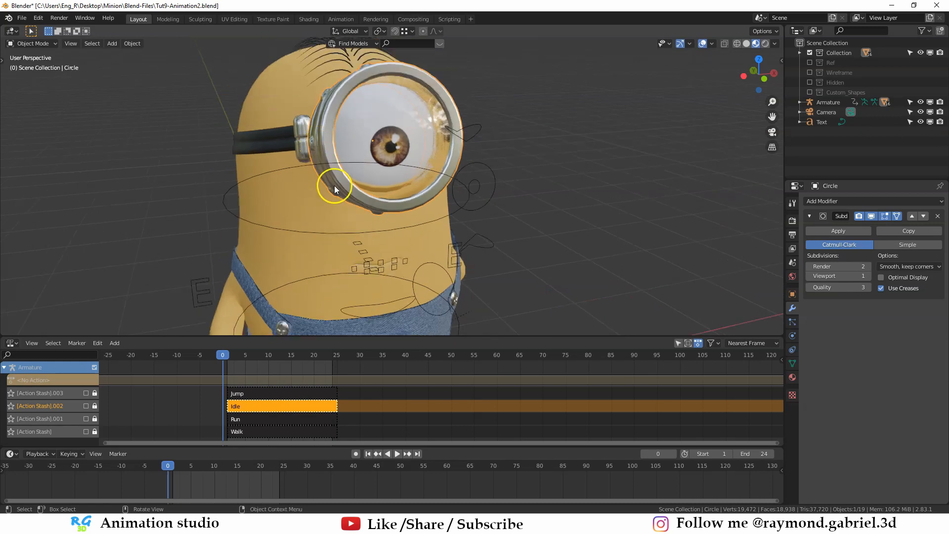
middle_click_drag(328, 206, 296, 206)
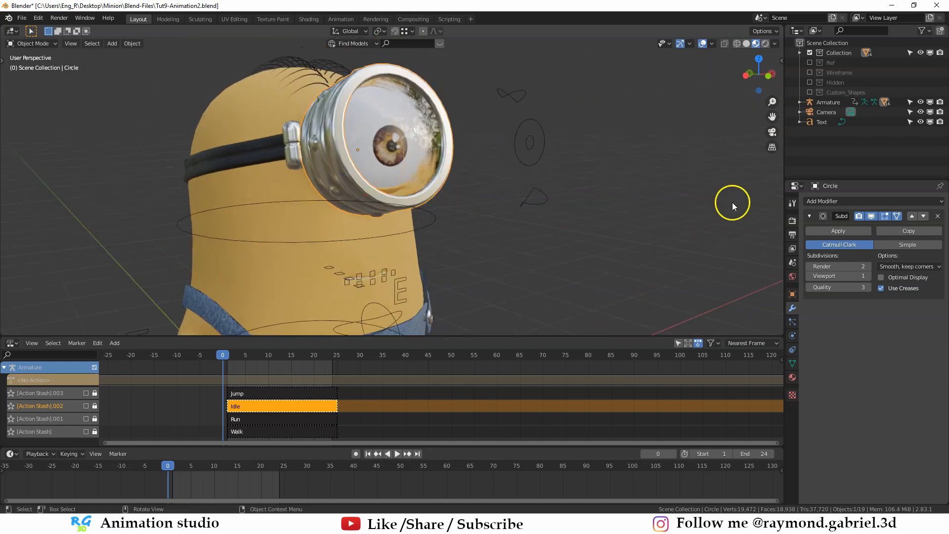
- Add a Solidify modifier to the goggles and move it above the Subdivision modifier
left_click(860, 201)
left_click(746, 354)
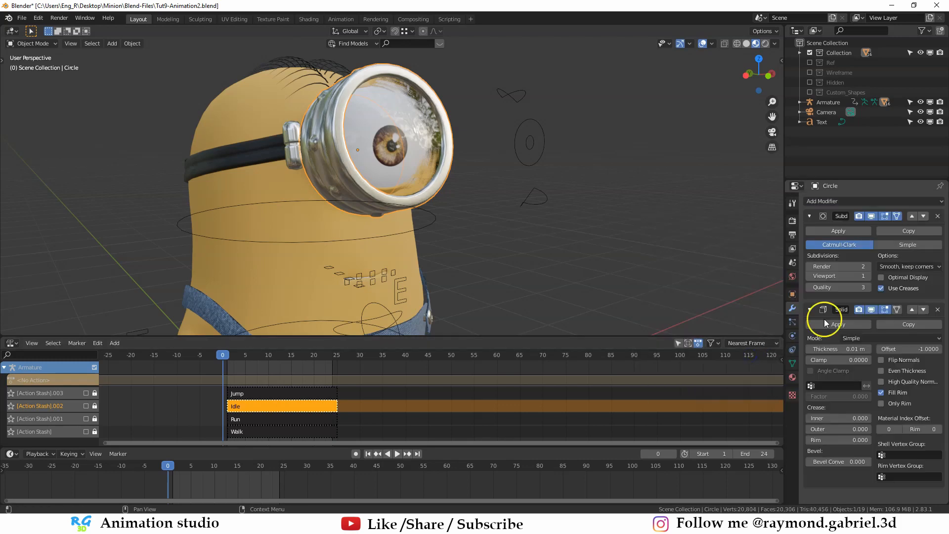
left_click(913, 311)
- Set the goggles' Solidify thickness to 0.005 m while viewing them in wireframe shading, and return to Material Preview
scroll(388, 186, "up", 3)
key("shift+z")
middle_click_drag(347, 173, 435, 188)
scroll(400, 185, "up", 2)
left_click(846, 253)
type("0.00")
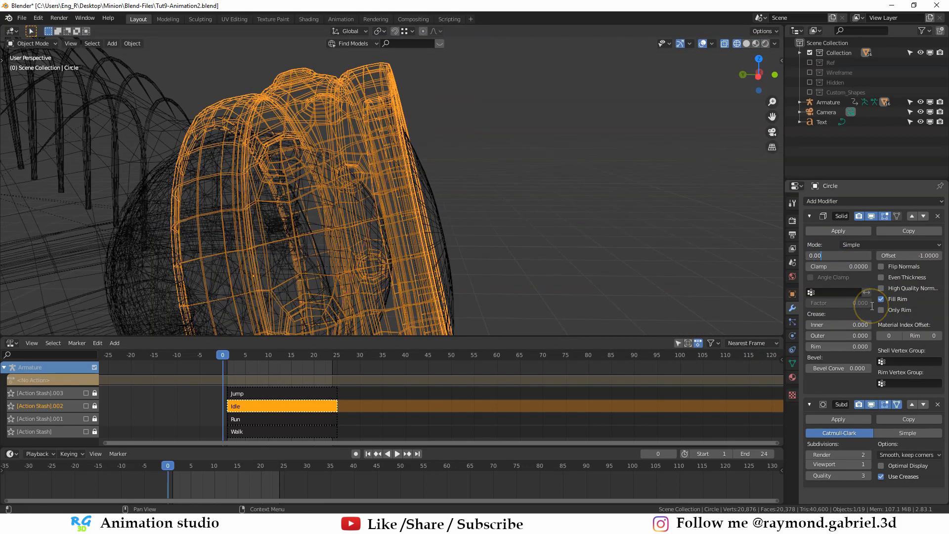
type("5")
key("Return")
key("shift+z")
- Add a Solidify modifier to the goggles' glass lens and move it above the Subdivision modifier
mouse_move(548, 119)
middle_mouse_down()
mouse_move(476, 153)
mouse_move(493, 144)
mouse_move(436, 140)
middle_mouse_up()
left_click(435, 140)
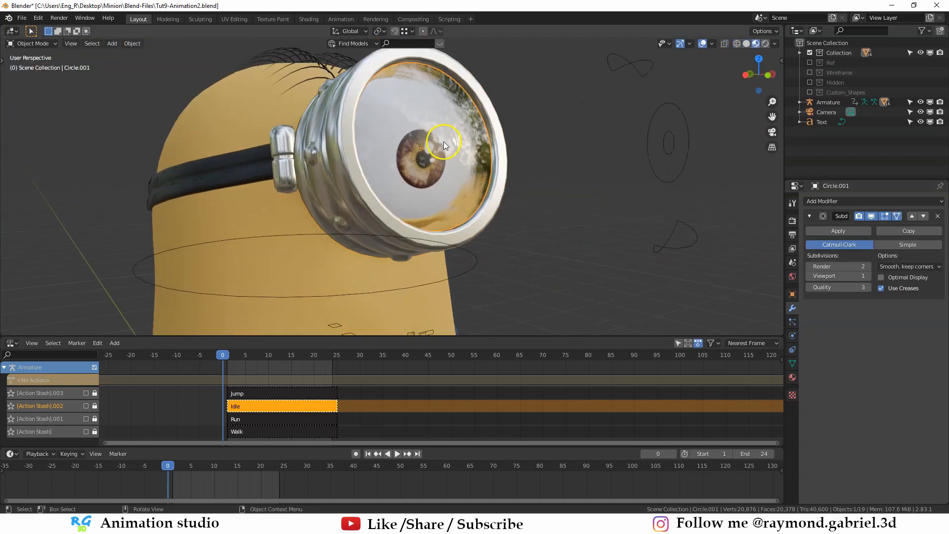
left_click(867, 200)
left_click(754, 357)
left_click(911, 310)
- Add an edge loop to the goggles' glass lens and slide it close to the outer rim, with a factor of 0.972
key("shift+z")
key("KP_Decimal")
middle_click_drag(360, 187, 451, 180)
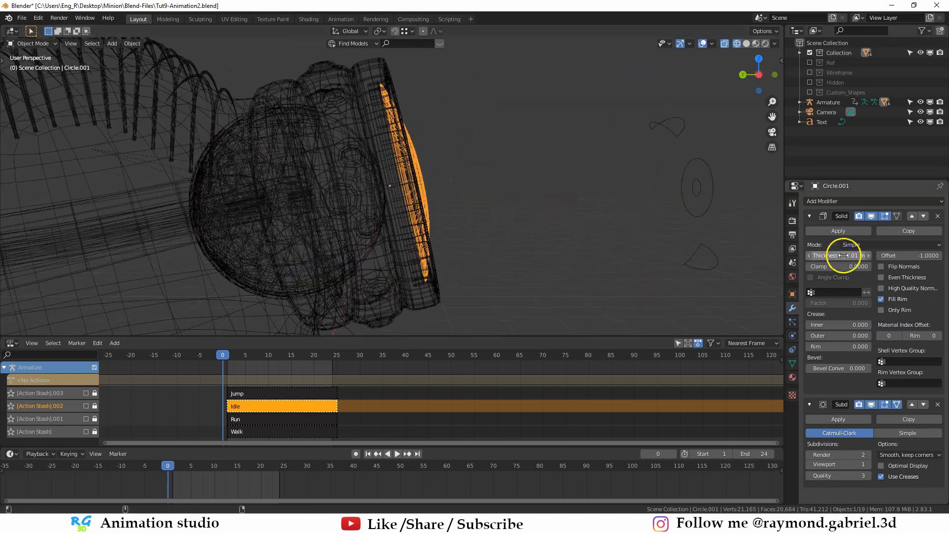
key("Tab")
mouse_move(543, 190)
middle_mouse_down()
mouse_move(445, 188)
mouse_move(475, 148)
mouse_move(452, 143)
middle_mouse_up()
key("shift+z")
scroll(409, 135, "up", 2)
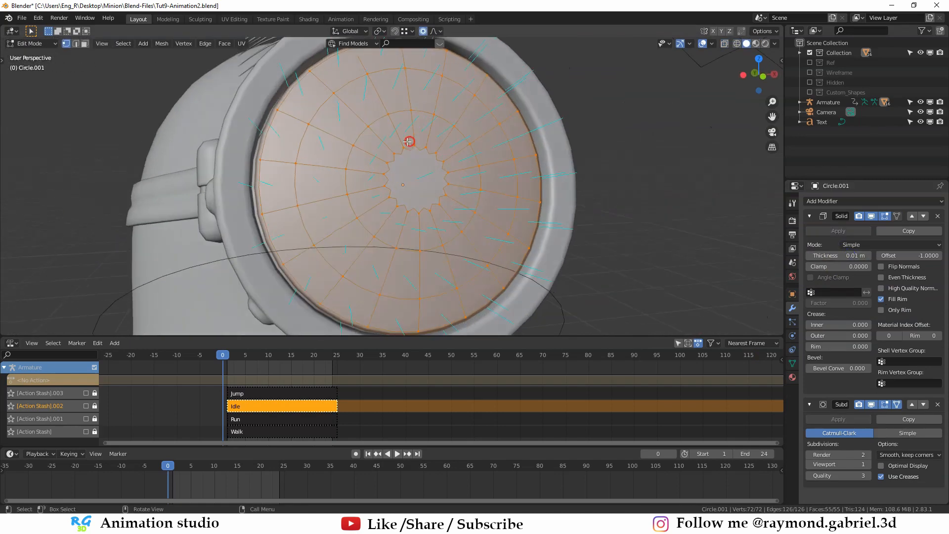
key("ctrl+r")
left_click(297, 121)
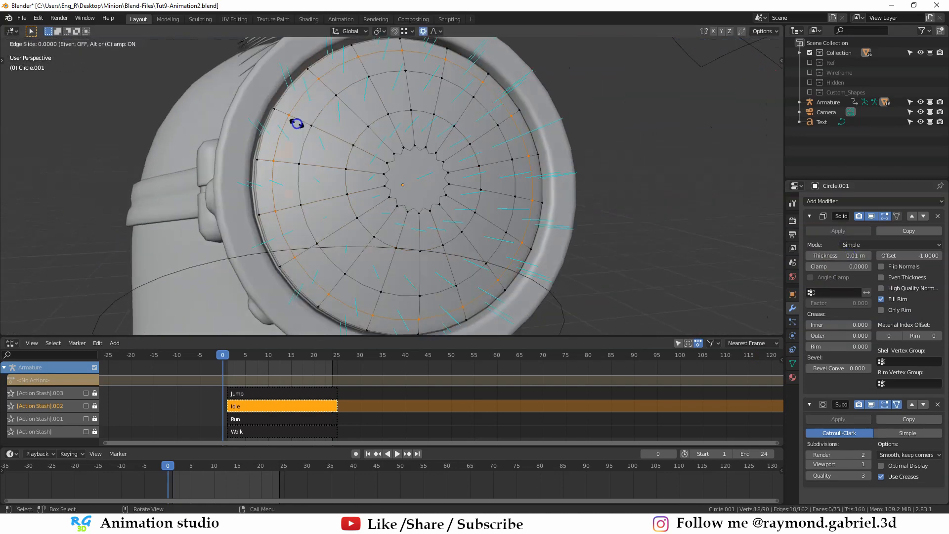
left_click(272, 130)
scroll(274, 129, "down", 3)
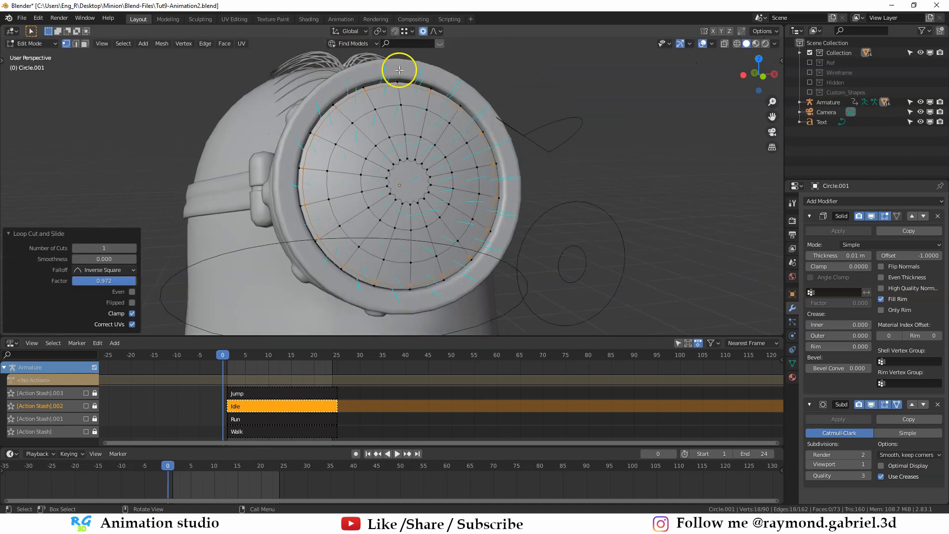
scroll(323, 123, "up", 2)
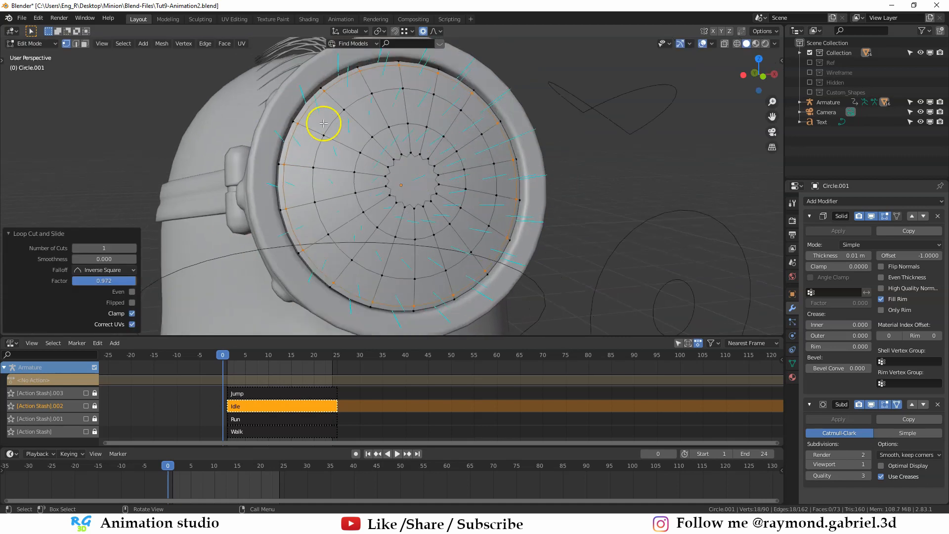
key("Tab")
- Select all the Minion's objects and turn off the face normals overlay in Edit Mode
scroll(366, 163, "down", 5)
middle_click_drag(367, 163, 470, 166)
key("a")
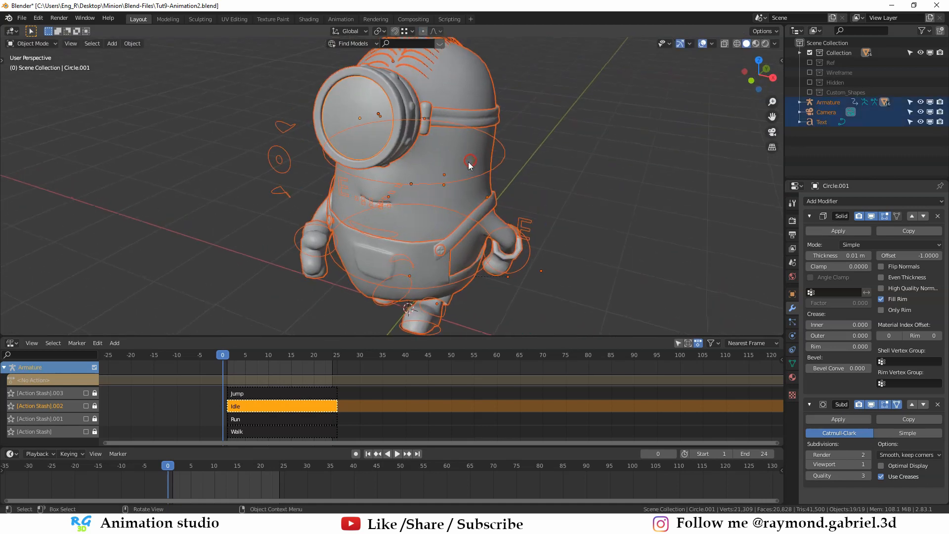
key("Tab")
left_click(712, 45)
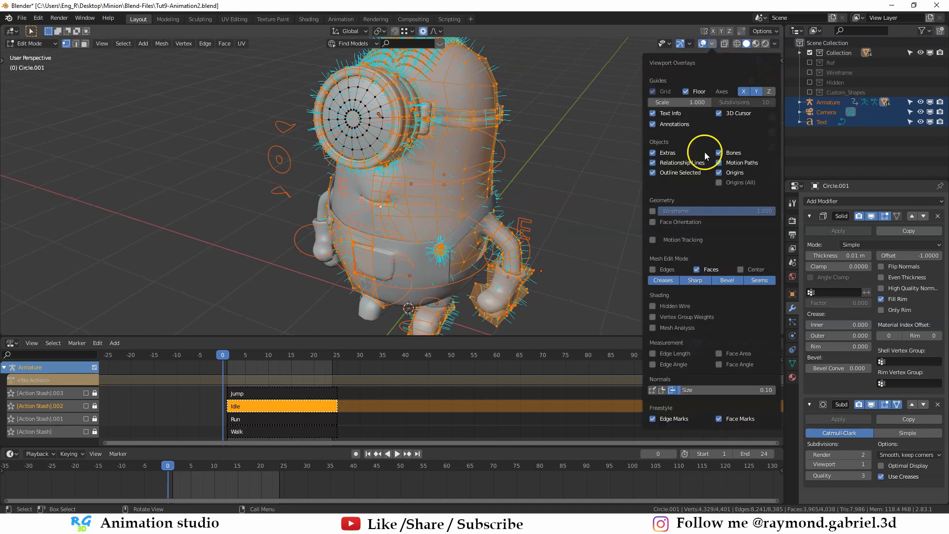
left_click(672, 390)
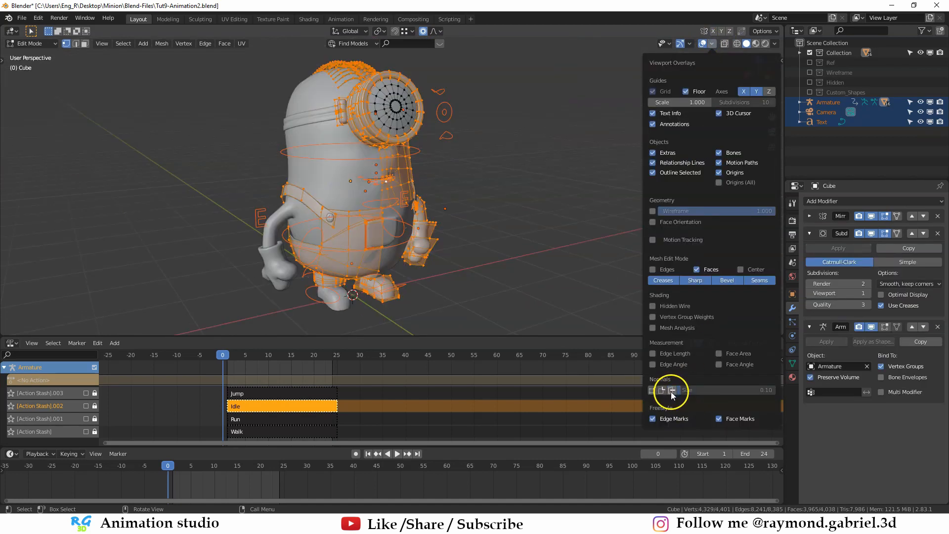
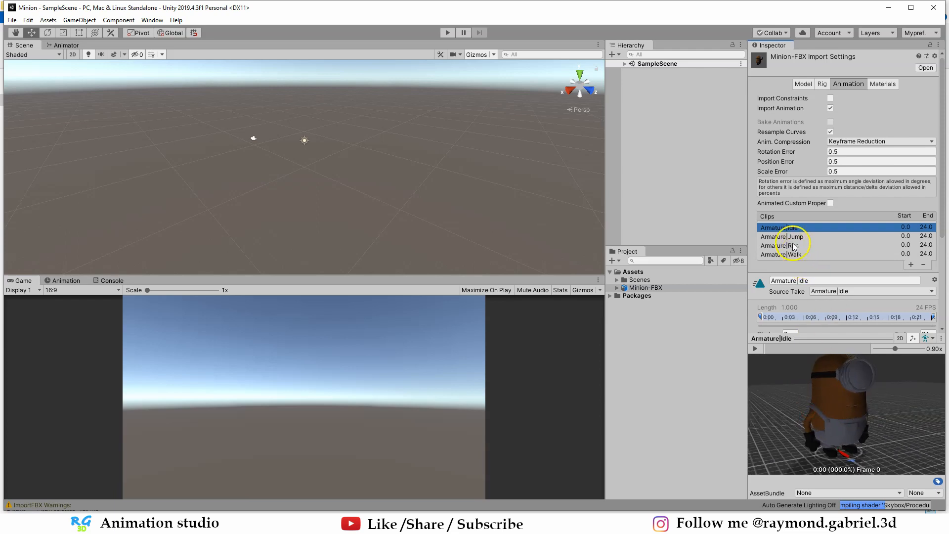
- Switch to Unity and preview the Armature Idle, Jump, Run and Walk clips of the imported Minion-FBX
left_click(755, 349)
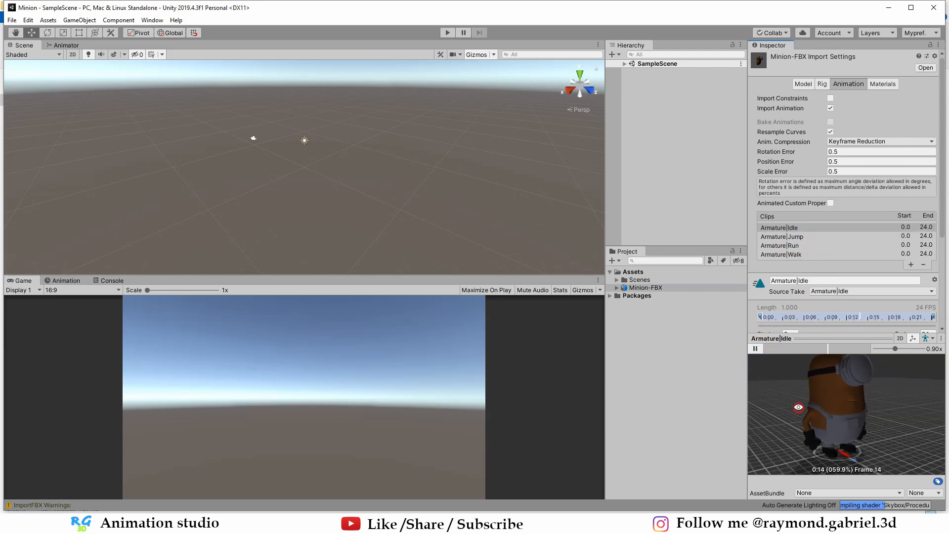
left_click(785, 237)
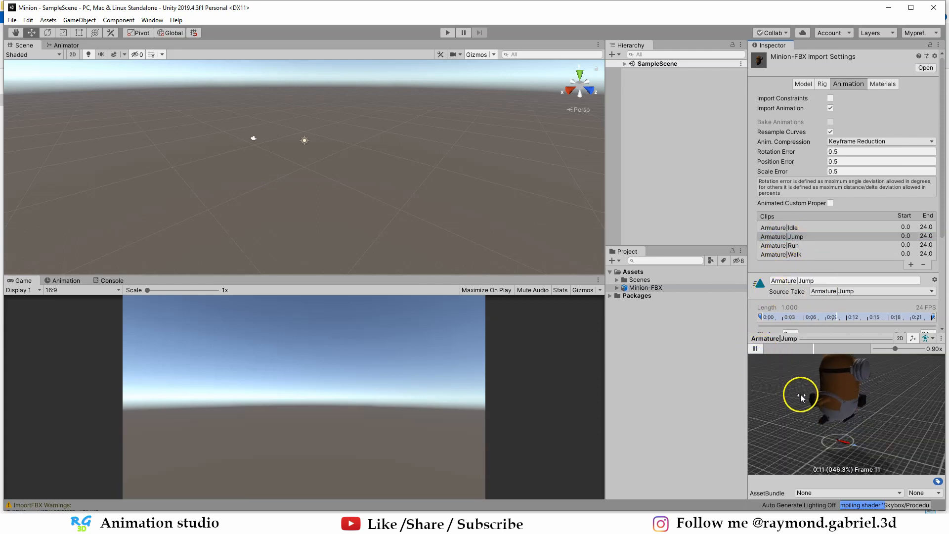
left_click(762, 349)
left_click(791, 246)
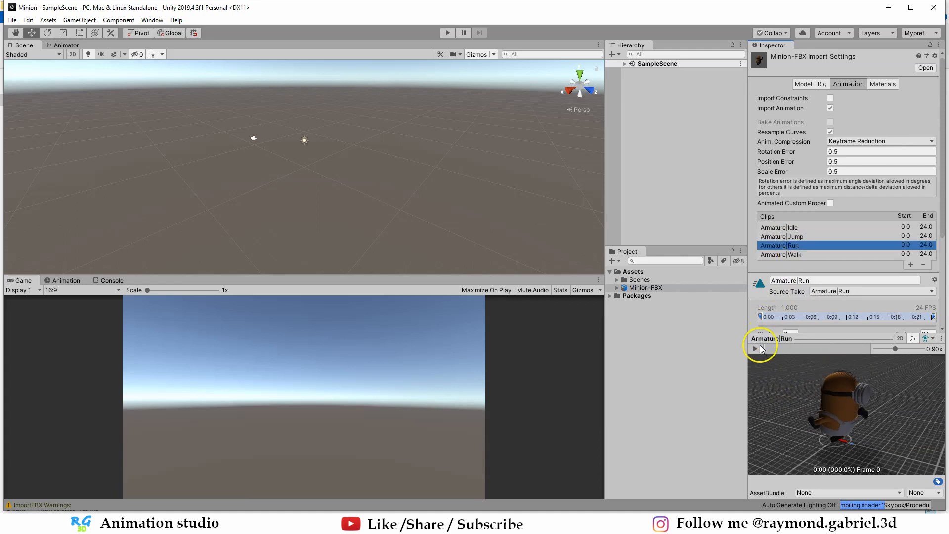
left_click_drag(855, 424, 836, 410)
left_click(801, 254)
left_click(755, 349)
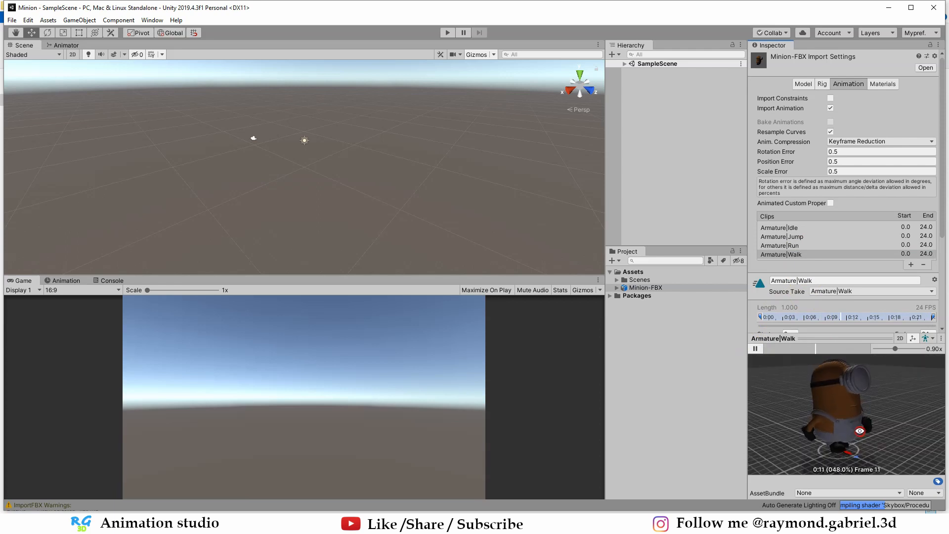
left_click(755, 349)
- Add the Minion-FBX model to SampleScene and frame it in the Scene view
left_click(638, 288)
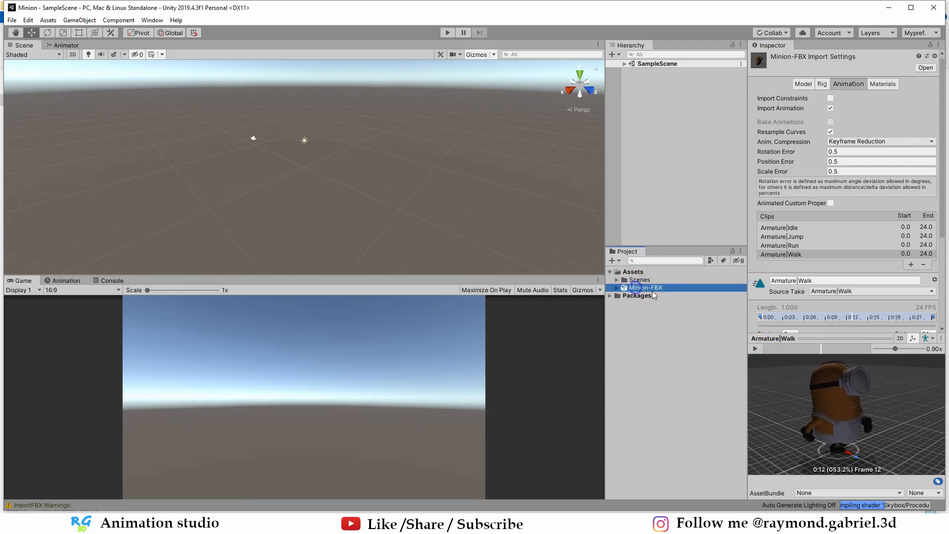
left_click_drag(644, 295, 661, 141)
key("f")
left_click(328, 254)
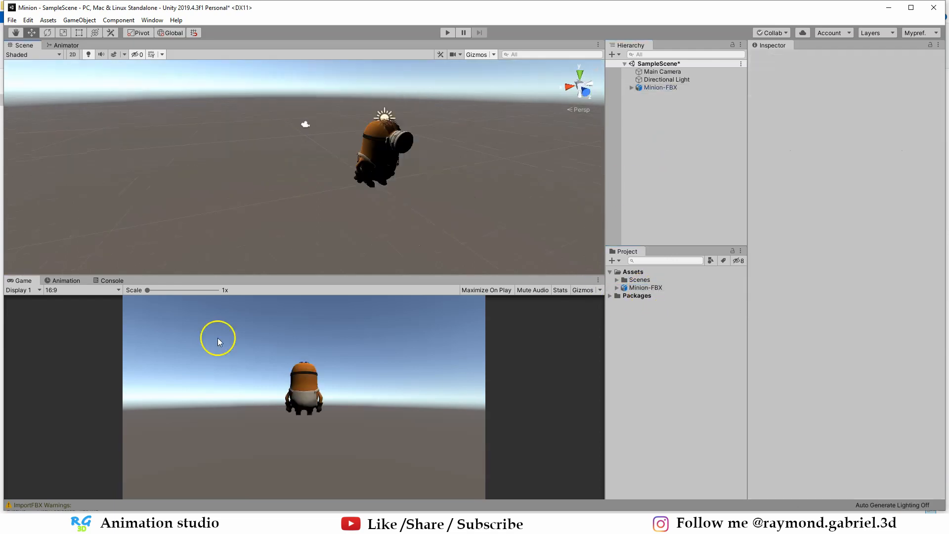
left_click_drag(375, 218, 324, 52, "alt")
- Move the Directional Light above the Minion to about Y 4.81 and Z 3.31
left_click(319, 114)
scroll(304, 110, "down", 2)
left_click_drag(355, 154, 524, 163, "alt")
left_click_drag(447, 147, 523, 162)
left_click_drag(526, 198, 384, 198, "alt")
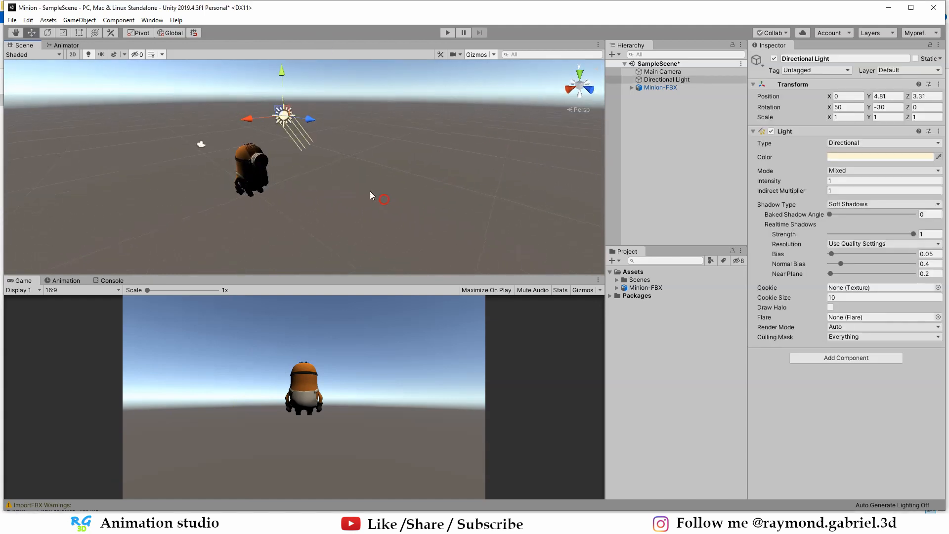
- Rotate the Directional Light to about X 40.2, Y -186.9, Z -190 to light the Minion's front
left_click(47, 33)
left_click_drag(303, 90, 316, 236)
right_click_drag(366, 208, 355, 197)
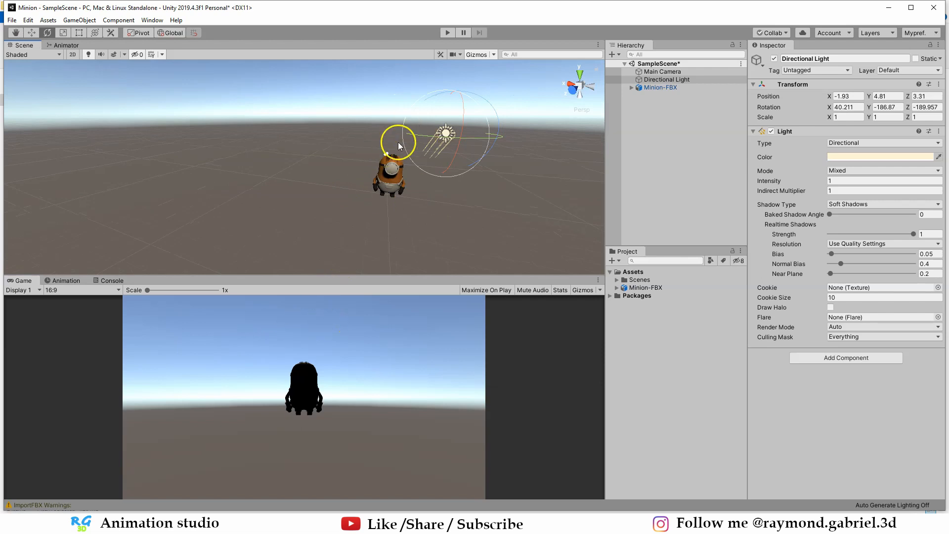
- Examine the lit Minion from the front and the sides in the Scene view
scroll(399, 142, "up", 4)
middle_click_drag(500, 169, 376, 163)
scroll(361, 183, "up", 4)
scroll(345, 193, "down", 5)
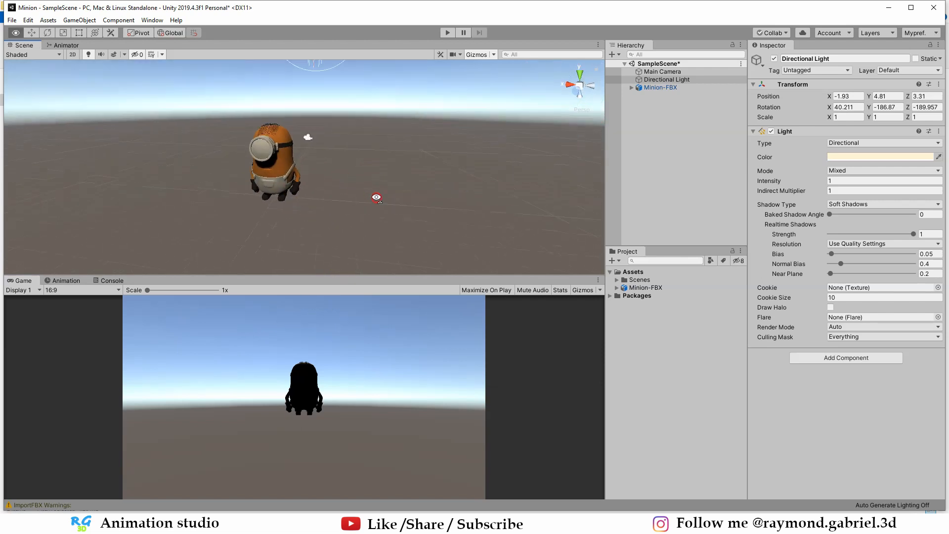
left_click_drag(272, 215, 325, 177, "alt")
left_click(327, 199)
left_click(451, 173)
left_click(325, 177)
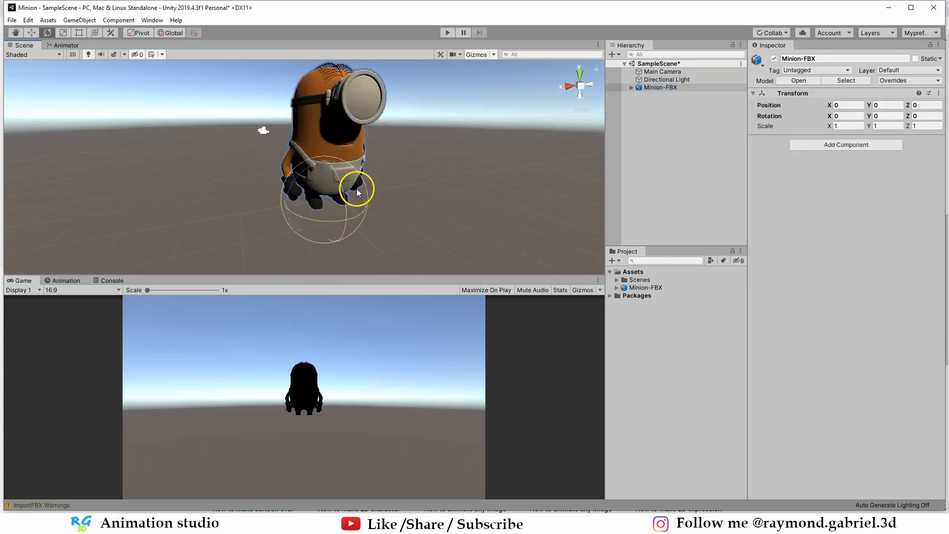
left_click(435, 165)
left_click_drag(435, 165, 443, 198, "alt")
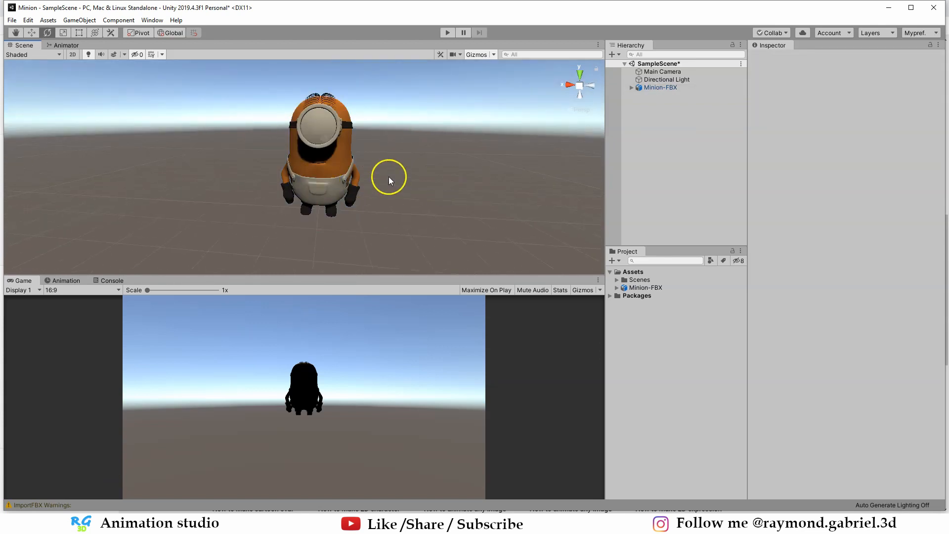
left_click_drag(369, 183, 374, 184, "alt")
- Expand the Minion-FBX asset and inspect its armature and mesh objects through Cube.007
left_click(645, 288)
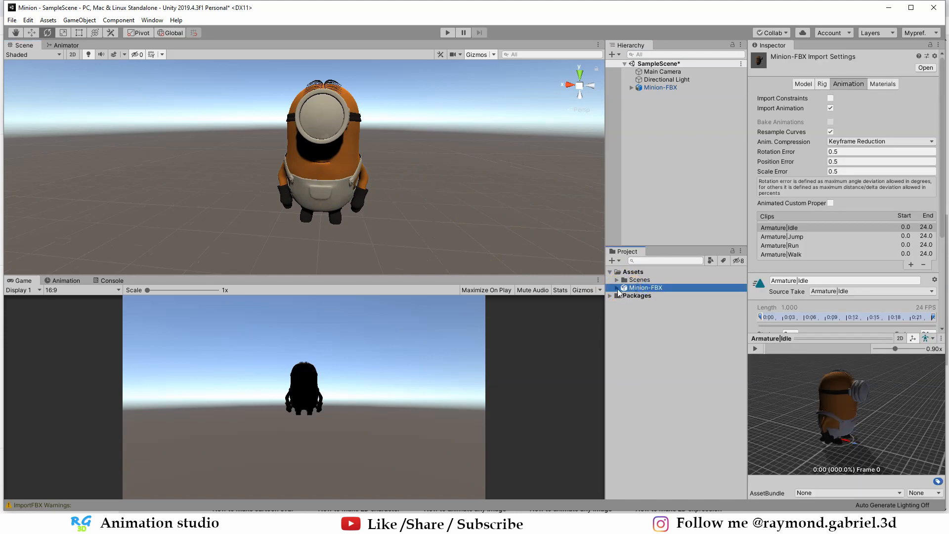
left_click(616, 289)
scroll(657, 328, "down", 4)
scroll(663, 358, "up", 4)
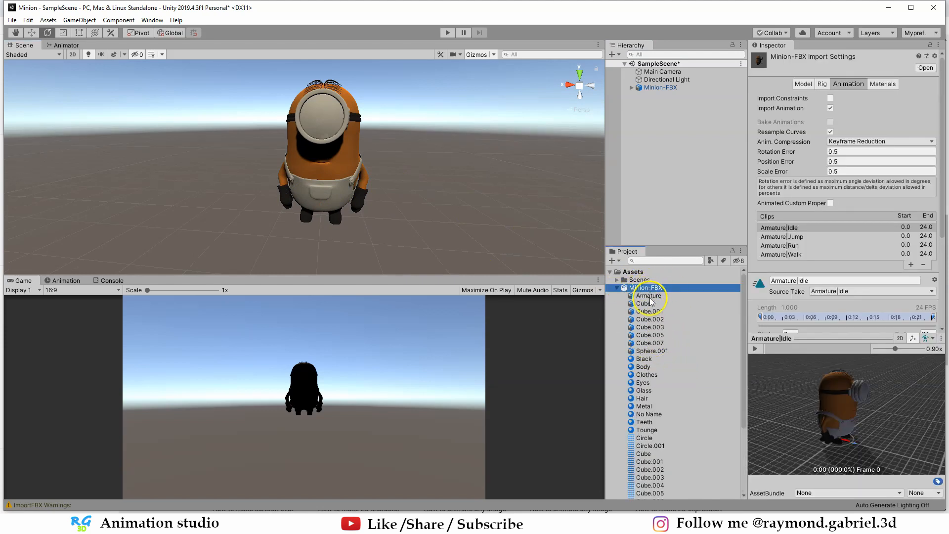
left_click(649, 295)
left_click(644, 303)
left_click(647, 320)
left_click(649, 327)
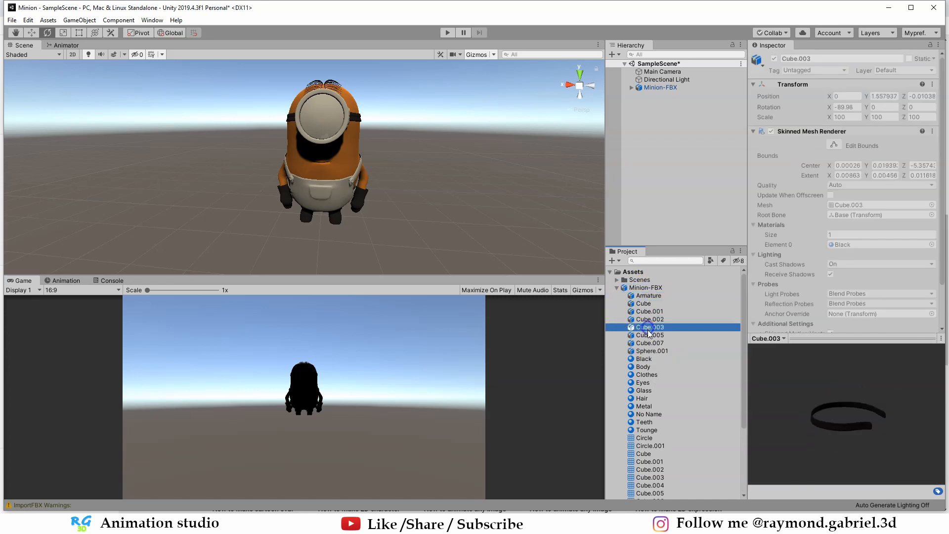
left_click(650, 335)
left_click(651, 343)
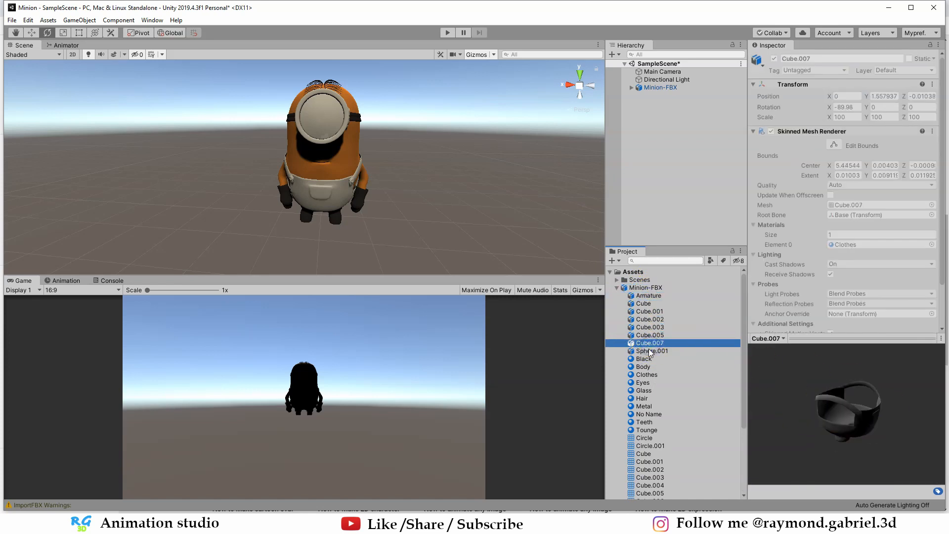
- Inspect the Minion-FBX's embedded Black, Body, Clothes, Eyes, Glass, Hair and Metal materials
left_click(644, 358)
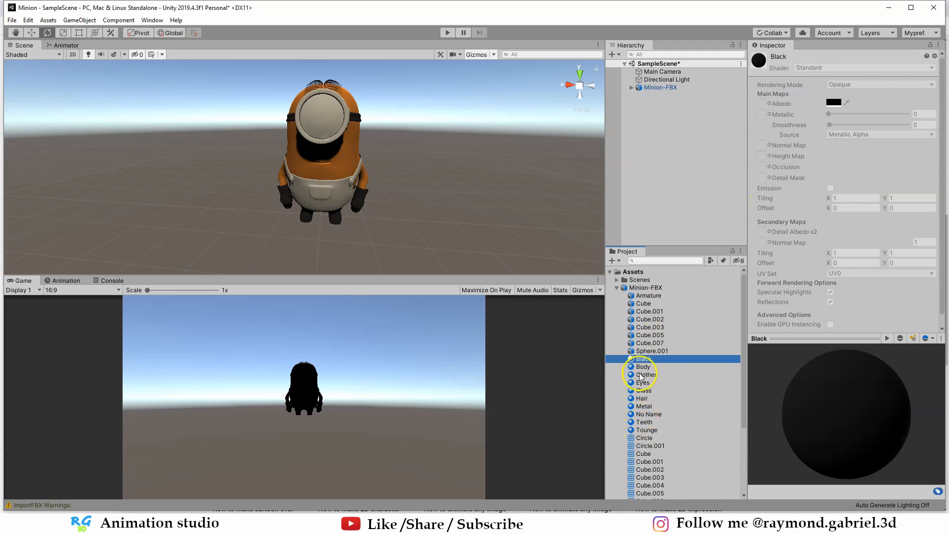
left_click(641, 367)
left_click(642, 375)
left_click(643, 382)
left_click(647, 391)
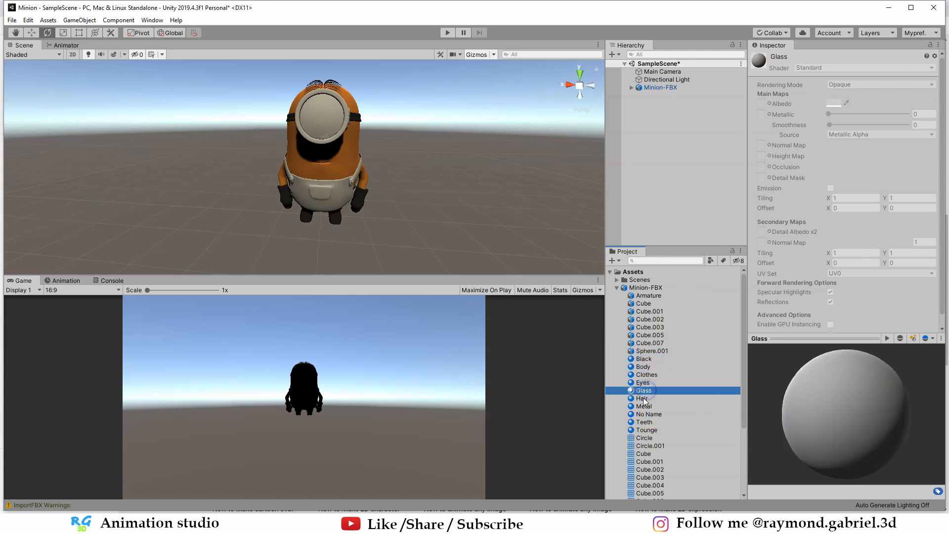
left_click(643, 399)
left_click(644, 406)
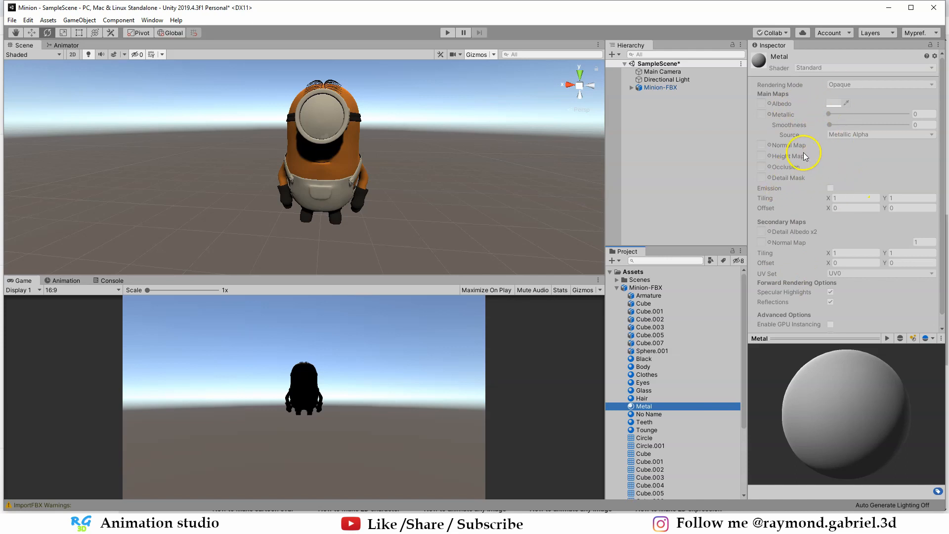
- Extract the Minion-FBX's embedded materials into a new Assets folder named materials
left_click(644, 288)
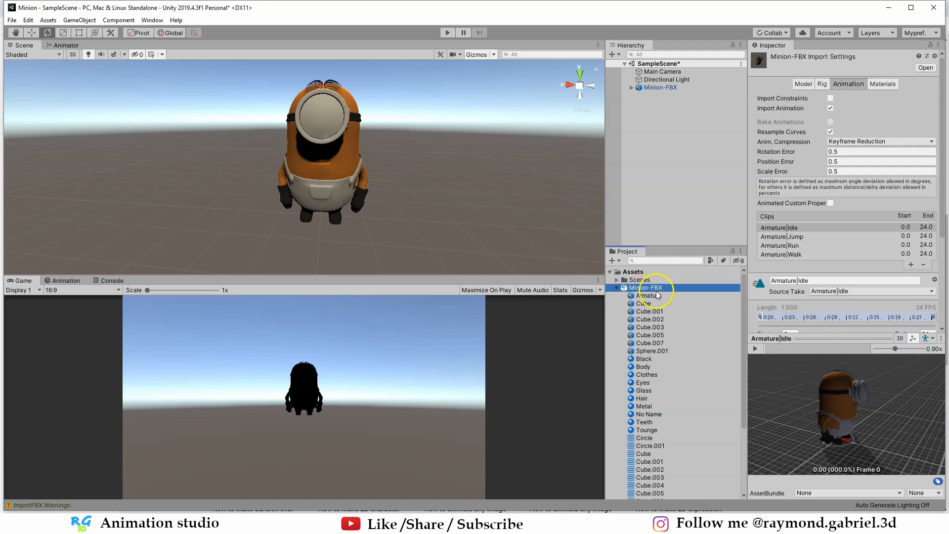
left_click(882, 85)
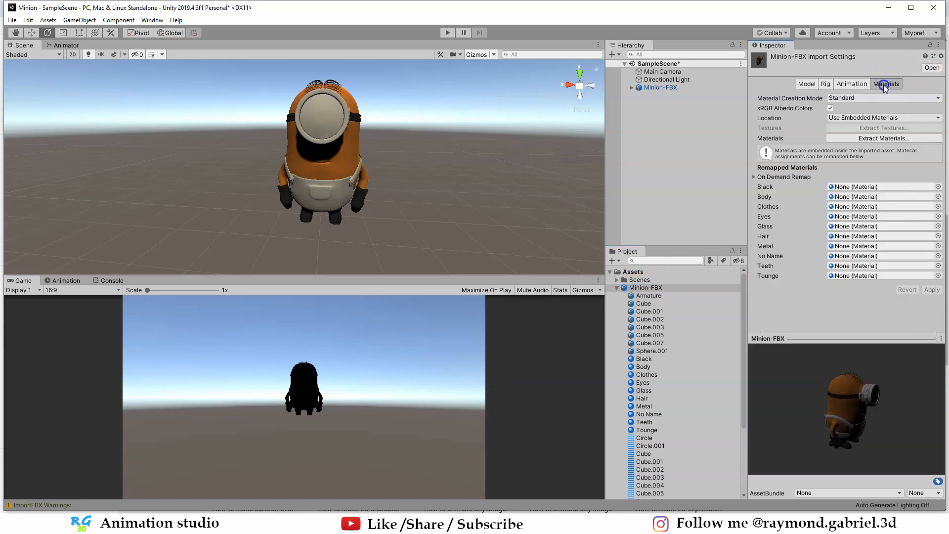
left_click(870, 140)
left_click(76, 65)
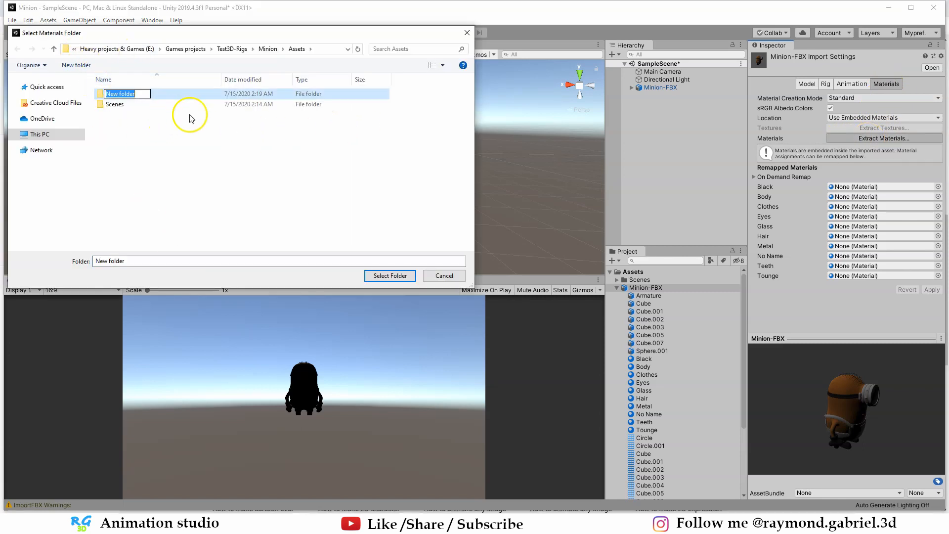
type("materials")
left_click(390, 277)
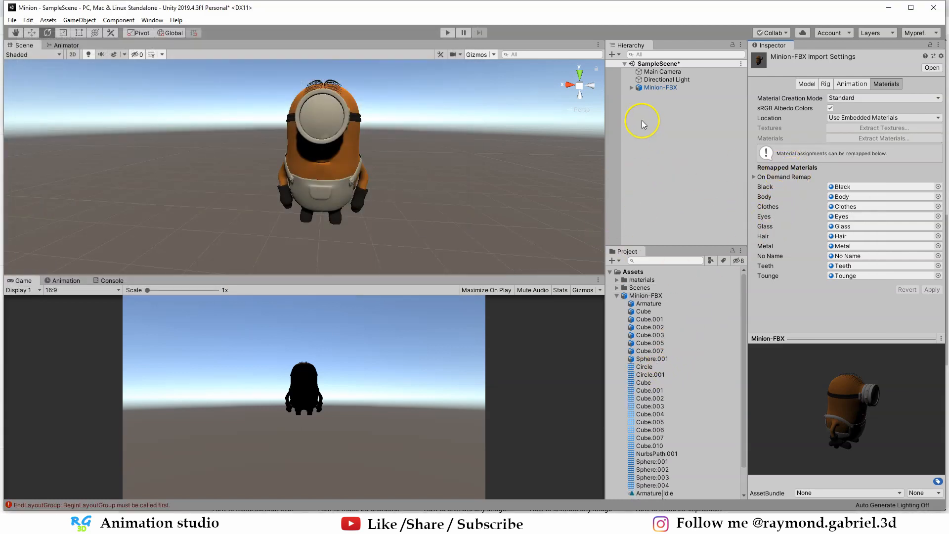
- Browse the extracted materials in the materials folder and select the Clothes material
left_click(634, 281)
left_click(642, 288)
left_click(646, 304)
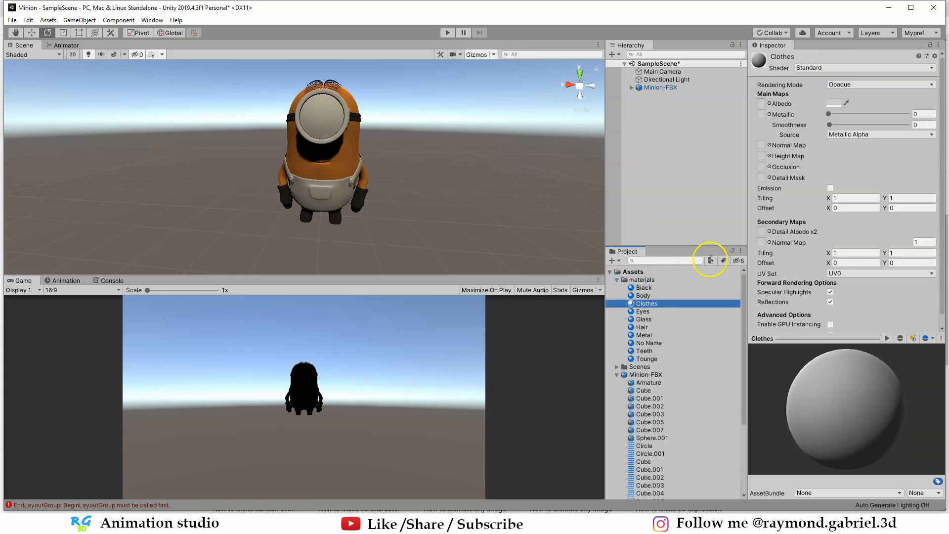
left_click(643, 318)
left_click(641, 327)
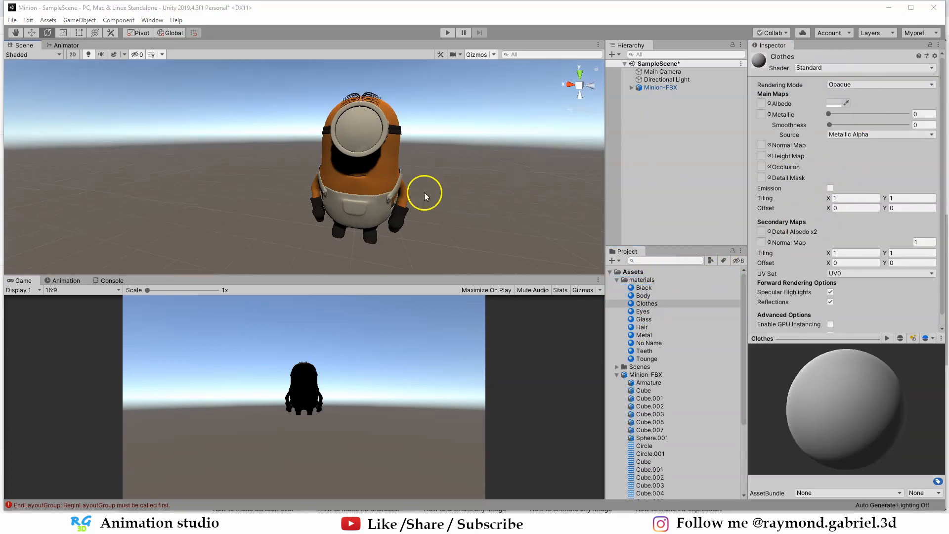
left_click(638, 302)
scroll(467, 220, "up", 3)
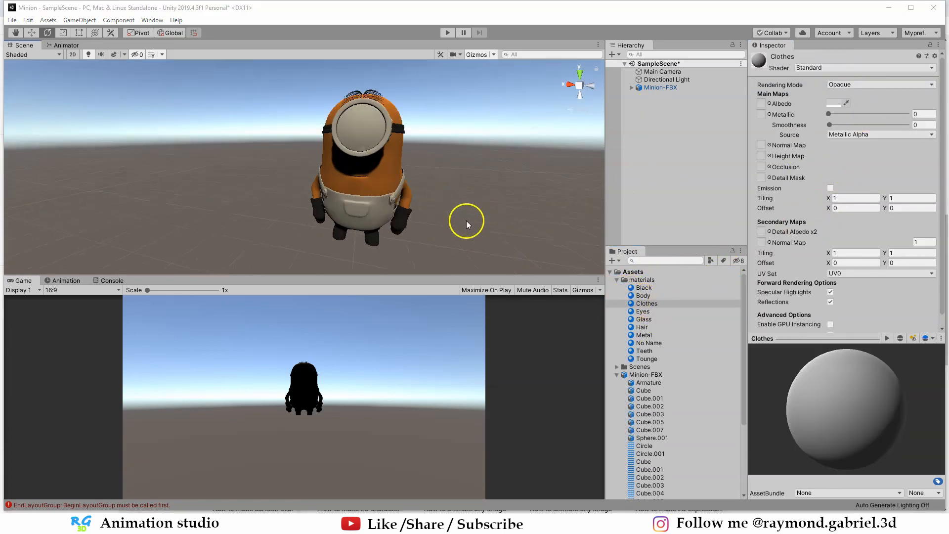
left_click(650, 305)
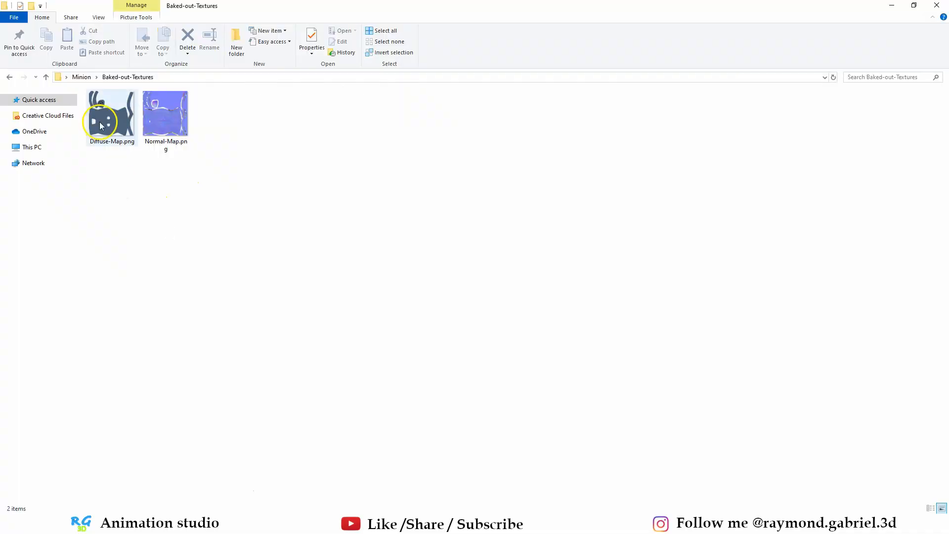
- Import the baked Diffuse-Map.png and Normal-Map.png textures into the materials folder
left_click_drag(102, 130, 126, 279)
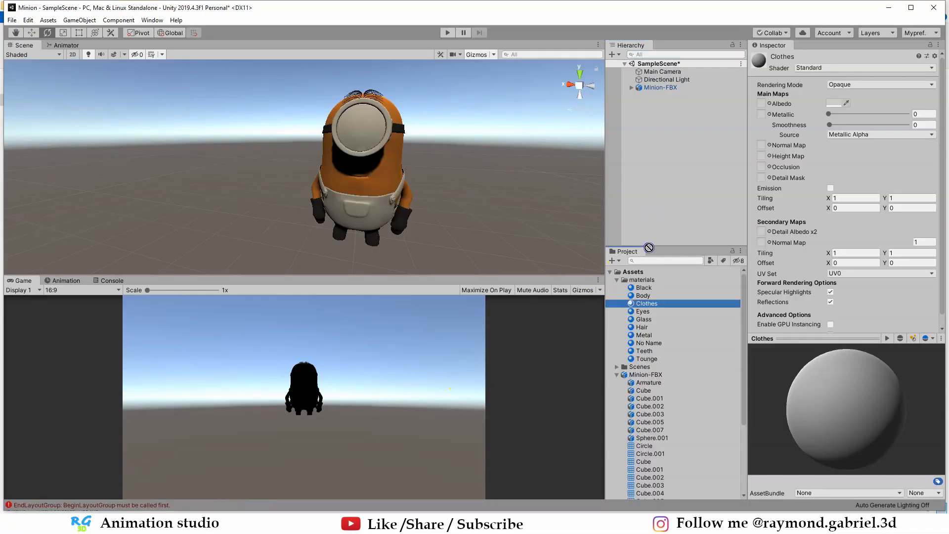
left_click_drag(649, 247, 649, 278)
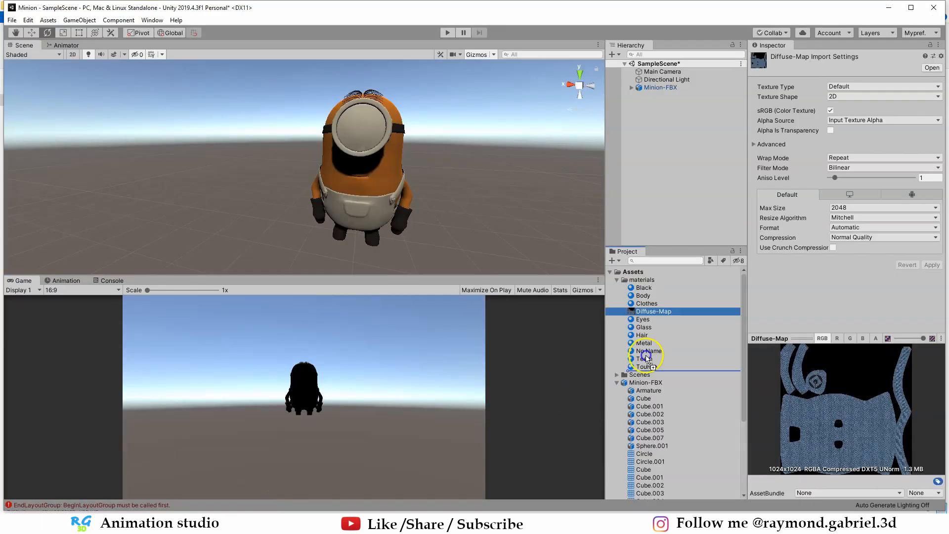
left_click_drag(647, 358, 767, 106)
- Assign the Diffuse-Map texture to the Albedo of the Clothes material
left_click(658, 303)
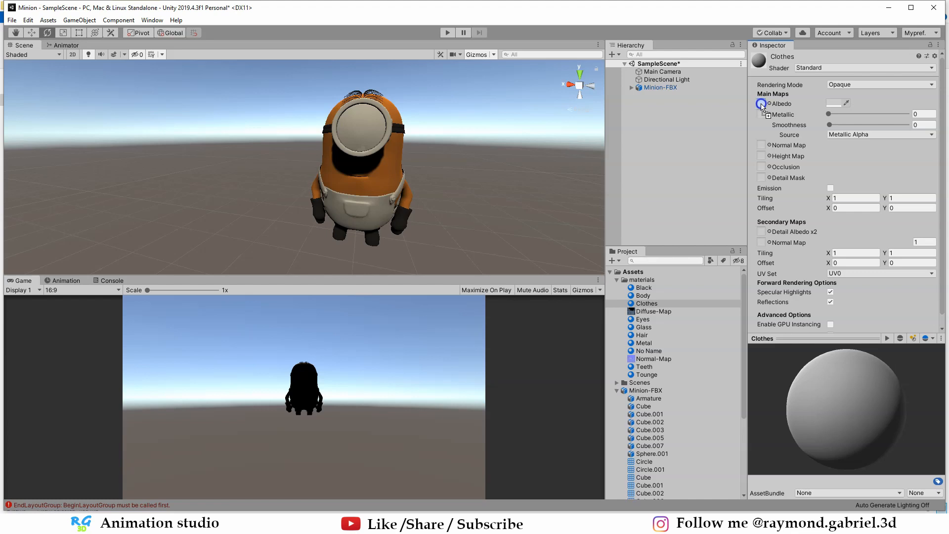
left_click_drag(763, 106, 763, 107)
scroll(391, 243, "up", 5)
scroll(392, 243, "down", 4)
left_click_drag(376, 232, 339, 193, "alt")
scroll(338, 193, "up", 3)
left_click_drag(418, 190, 404, 193, "alt")
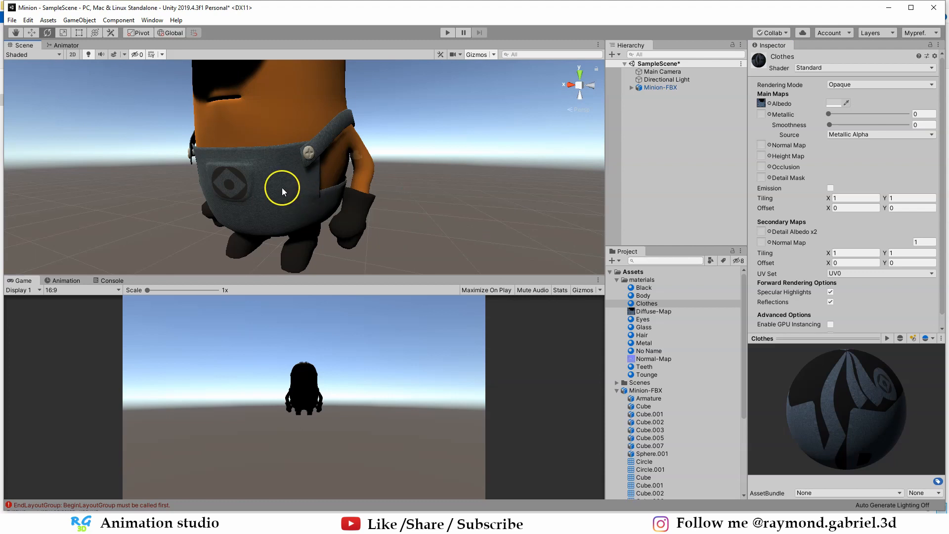
left_click_drag(265, 203, 329, 193, "alt")
scroll(329, 193, "down", 2)
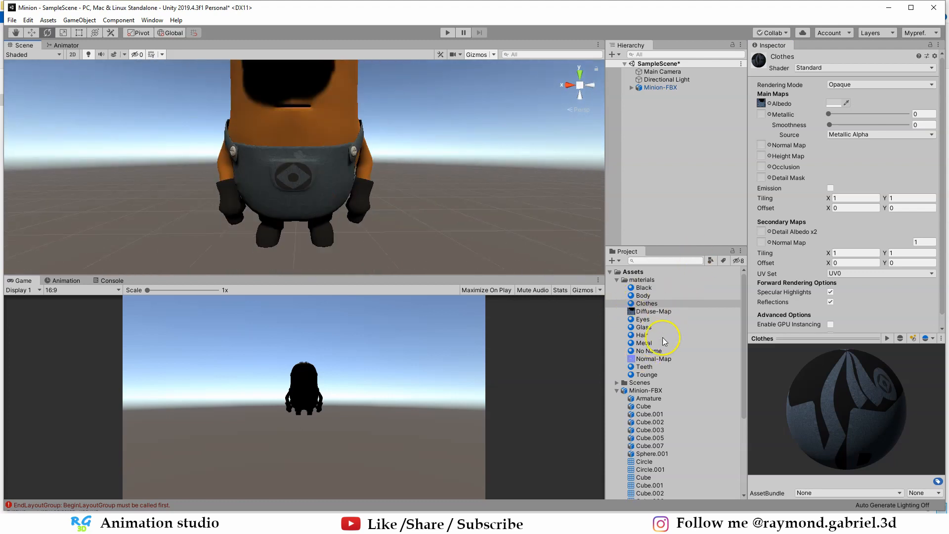
- Assign the Normal-Map texture to the Clothes material's main Normal Map and fix its import type as a normal map
left_click_drag(650, 365, 762, 148)
scroll(357, 191, "up", 3)
left_click_drag(358, 191, 400, 195, "alt")
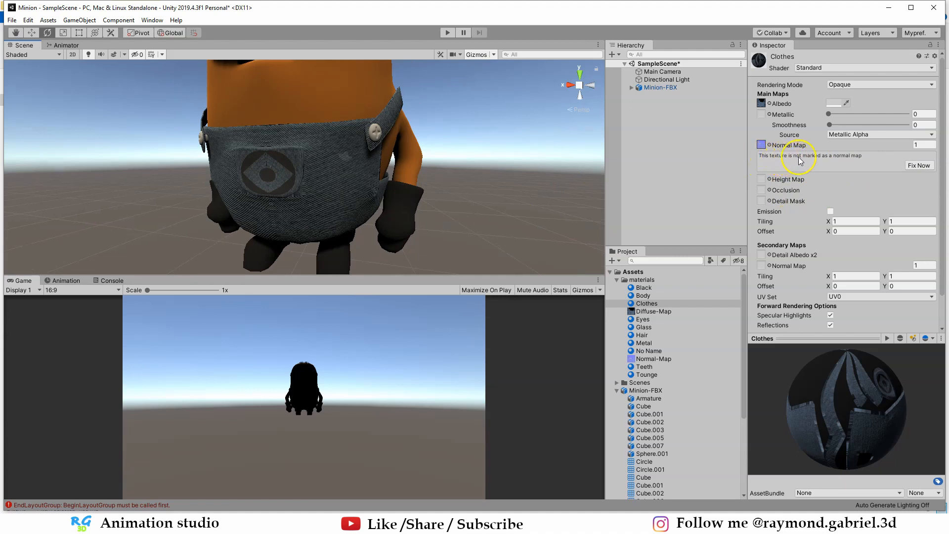
left_click(915, 165)
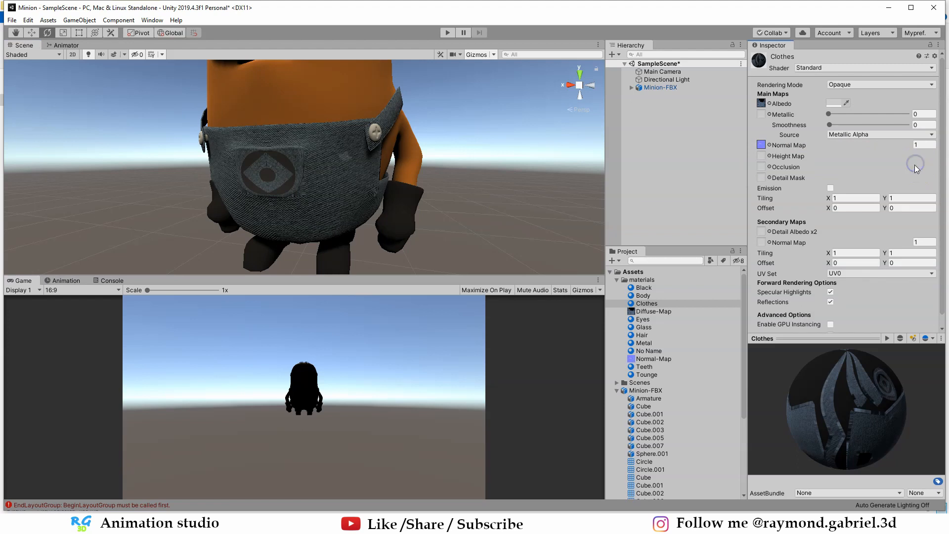
- Set the strength of the Clothes material's main Normal Map to 0.5
left_click(899, 146)
type("0.5")
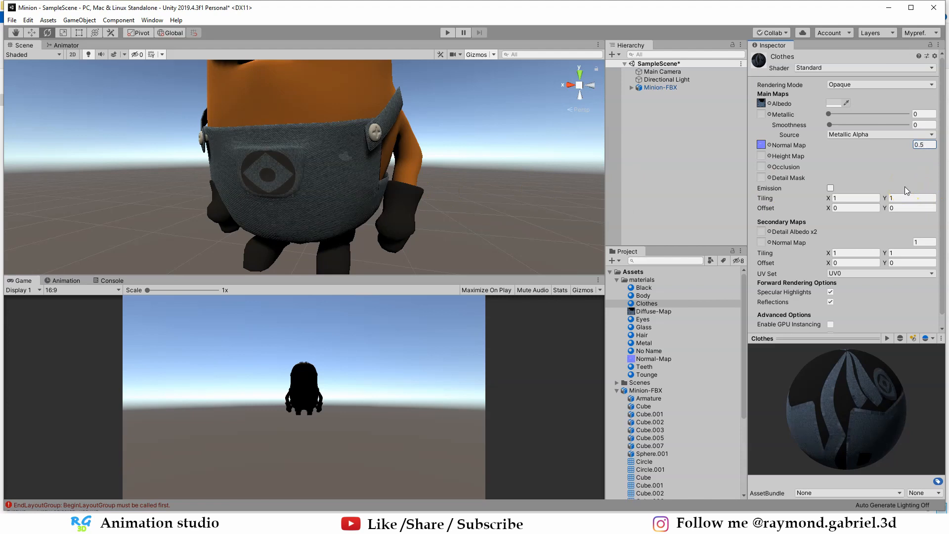
scroll(395, 109, "down", 4)
left_click_drag(435, 183, 405, 196, "alt")
scroll(378, 206, "down", 8)
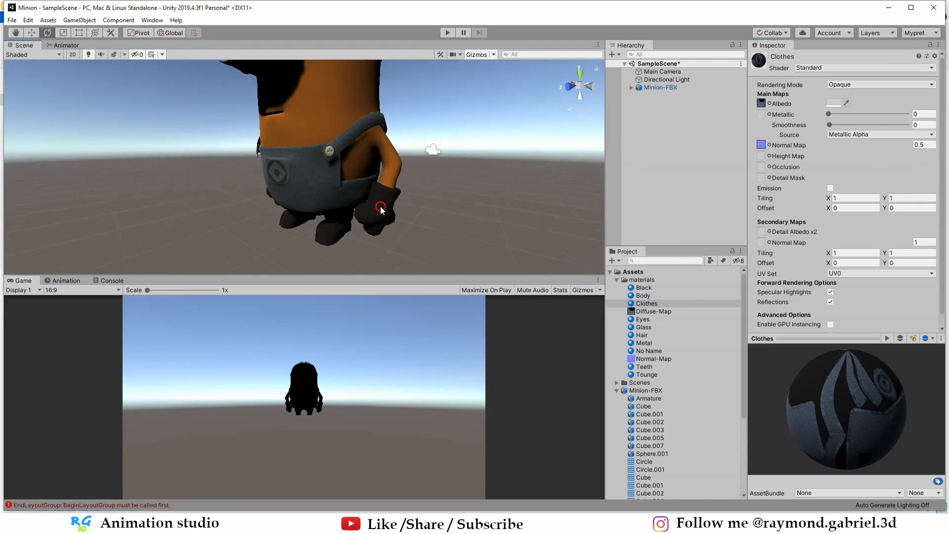
- Examine the Minion's overalls and goggles in the scene, and check which material the gloves use
middle_click_drag(445, 205, 411, 200)
left_click_drag(410, 200, 379, 215, "alt")
scroll(379, 215, "up", 2)
left_click(362, 219)
left_click(405, 214)
scroll(405, 214, "up", 5)
middle_click_drag(366, 237, 424, 205)
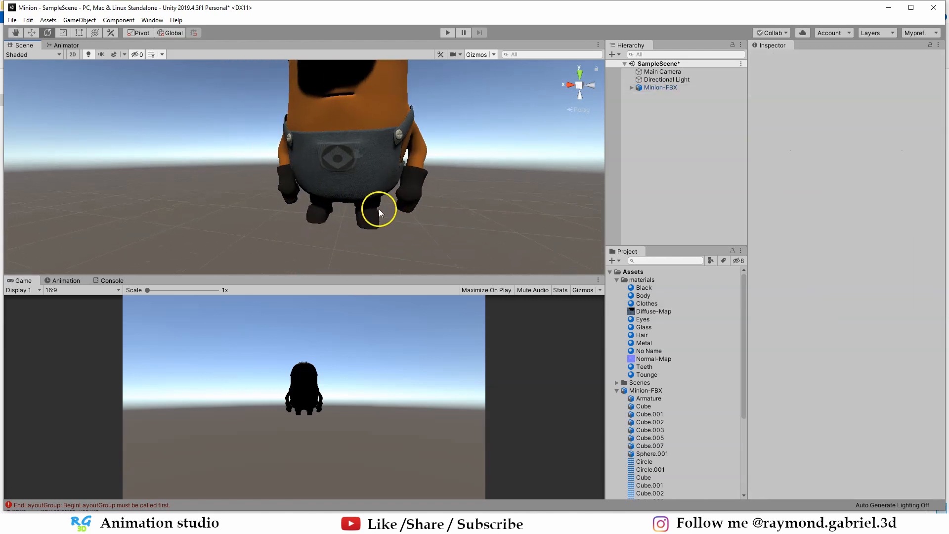
left_click_drag(413, 191, 351, 227, "alt")
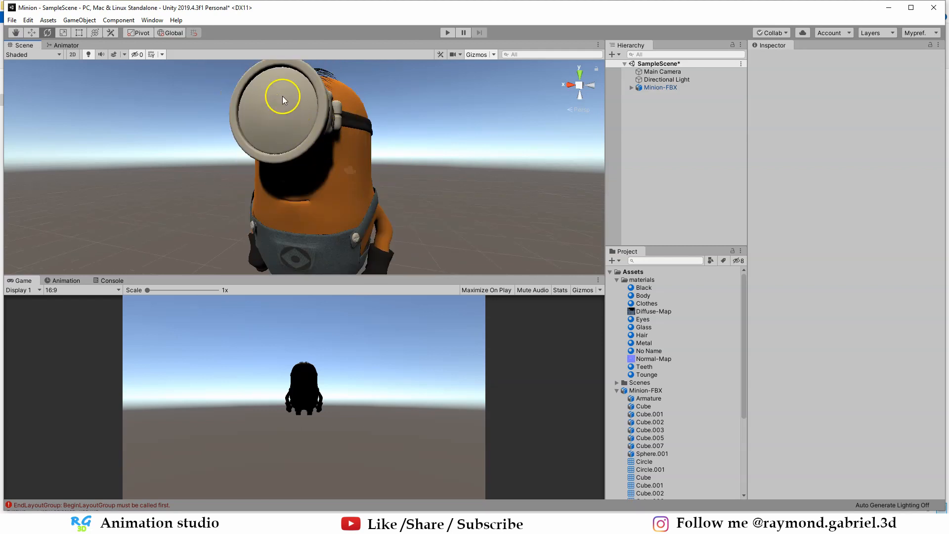
left_click(282, 97)
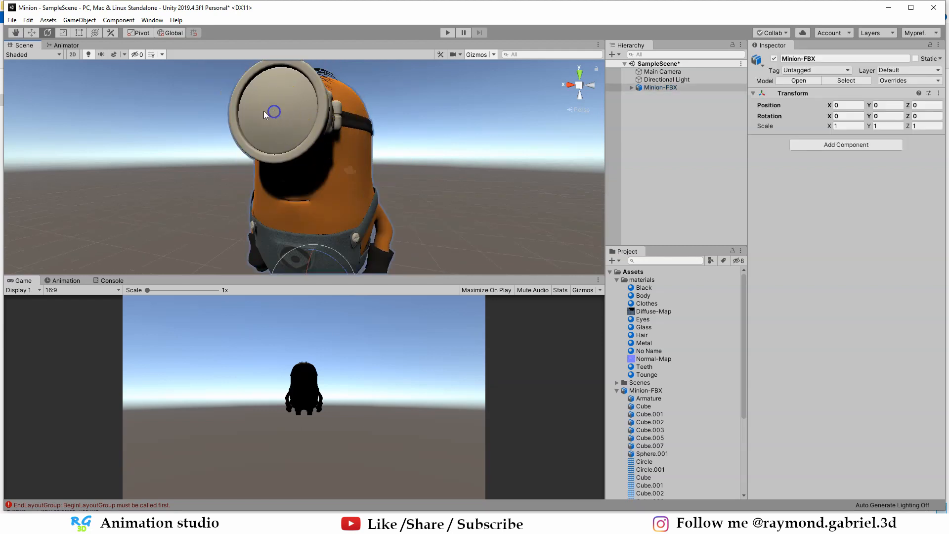
left_click_drag(278, 122, 351, 188, "alt")
left_click(328, 199)
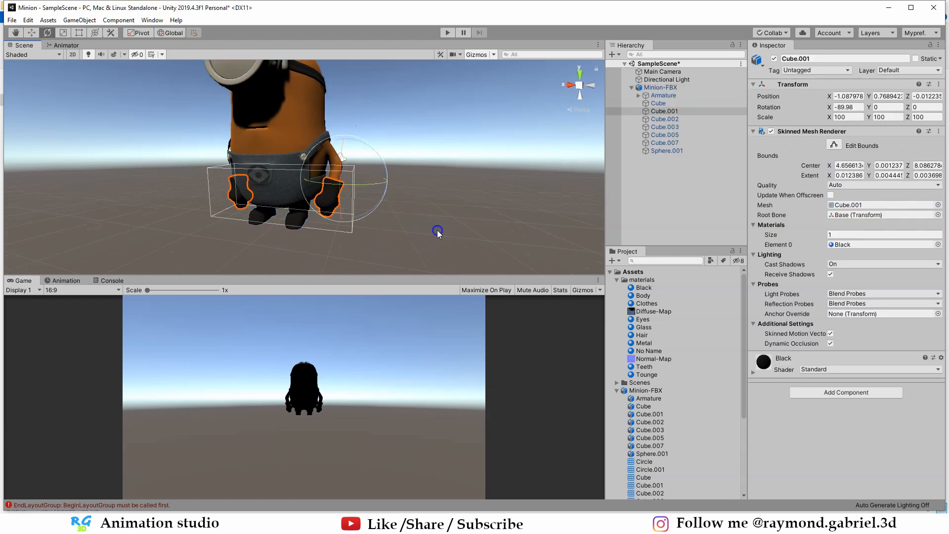
left_click(481, 235)
- Set the Black material's Smoothness to about 0.445 to give the gloves and boots a slight shine
left_click(645, 288)
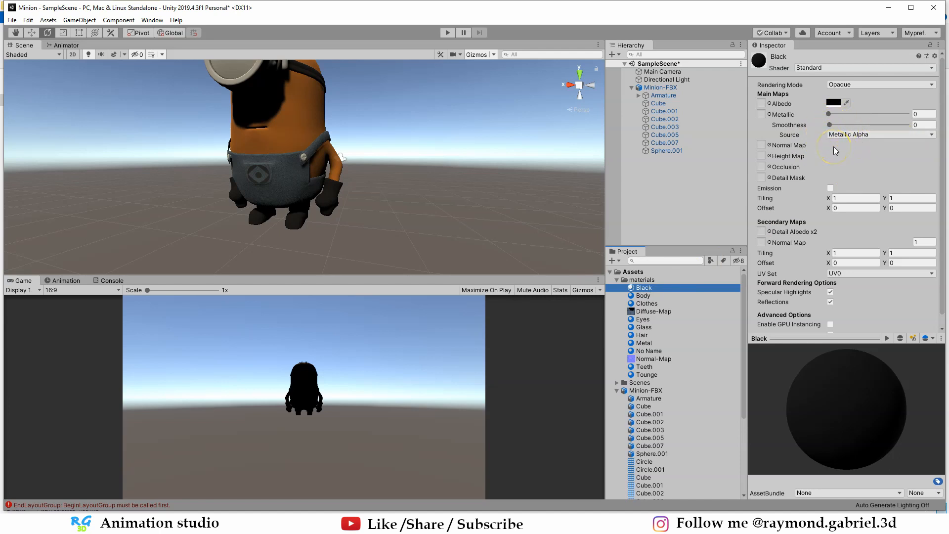
left_click_drag(829, 125, 832, 124)
scroll(316, 214, "up", 3)
scroll(356, 201, "down", 1)
right_click_drag(352, 199, 337, 190)
right_click_drag(390, 213, 380, 206)
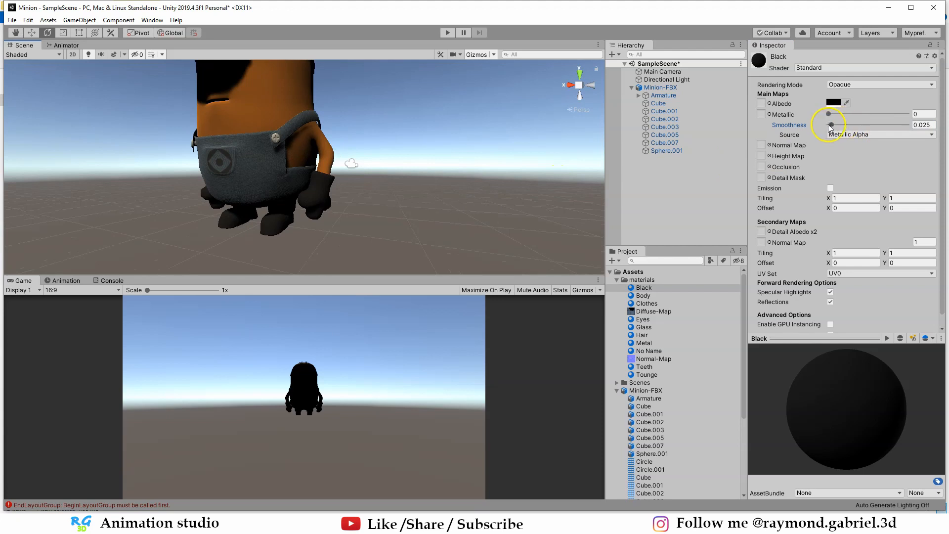
left_click_drag(844, 126, 874, 127)
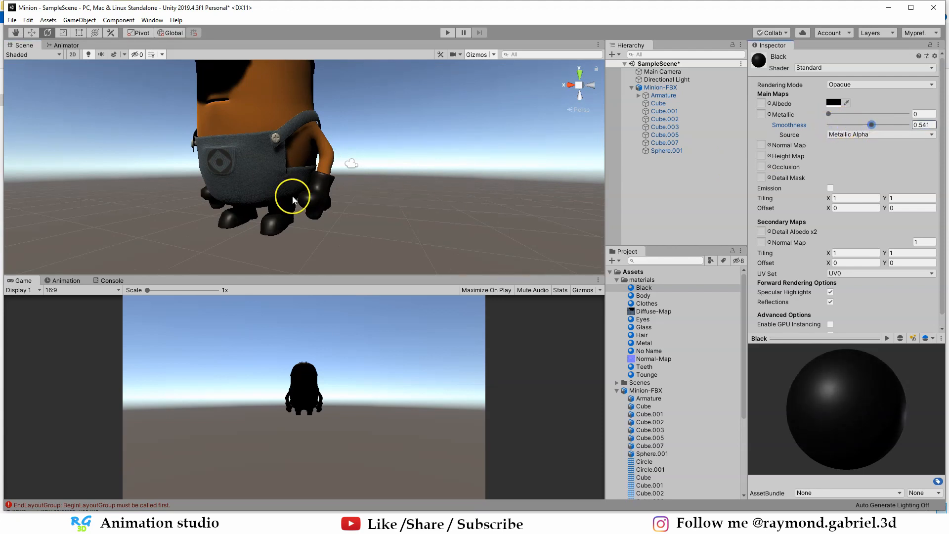
scroll(312, 168, "down", 3)
right_click_drag(316, 193, 329, 221)
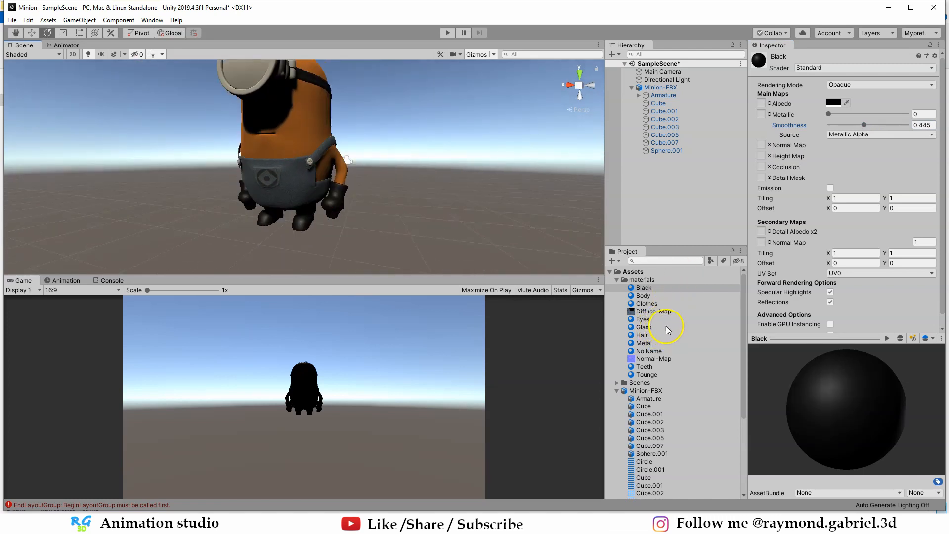
- Raise the Metal material's Metallic to its maximum and its Smoothness to about halfway
left_click(642, 344)
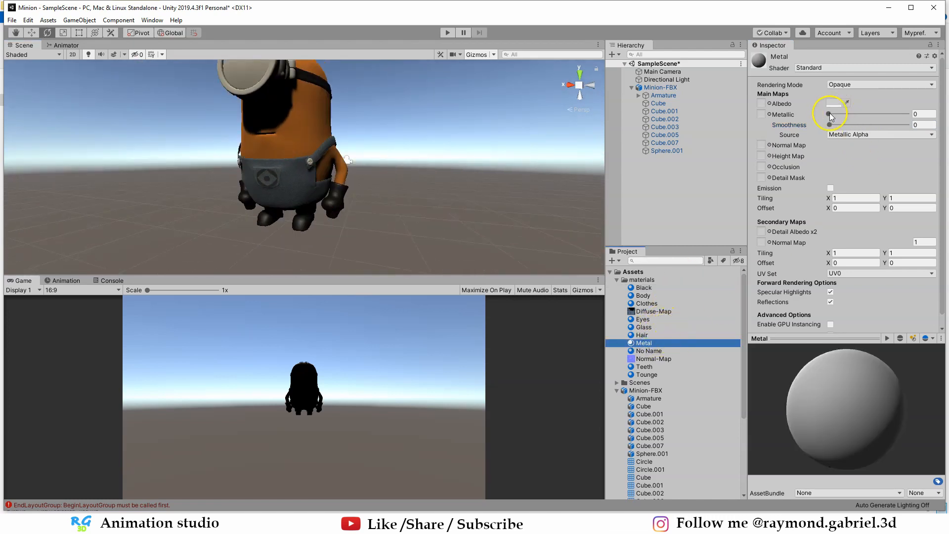
left_click_drag(829, 115, 924, 120)
left_click(834, 124)
left_click_drag(834, 124, 868, 126)
scroll(372, 183, "up", 3)
left_click_drag(372, 183, 426, 165, "alt")
scroll(427, 165, "down", 3)
middle_click_drag(297, 111, 419, 170)
mouse_move(419, 173)
left_mouse_down("alt")
mouse_move(473, 161)
mouse_move(435, 175)
left_mouse_up("alt")
- Set the Glass material's Rendering Mode to Transparent, its smoothness Source to Albedo Alpha and its Smoothness to 1
left_click(648, 328)
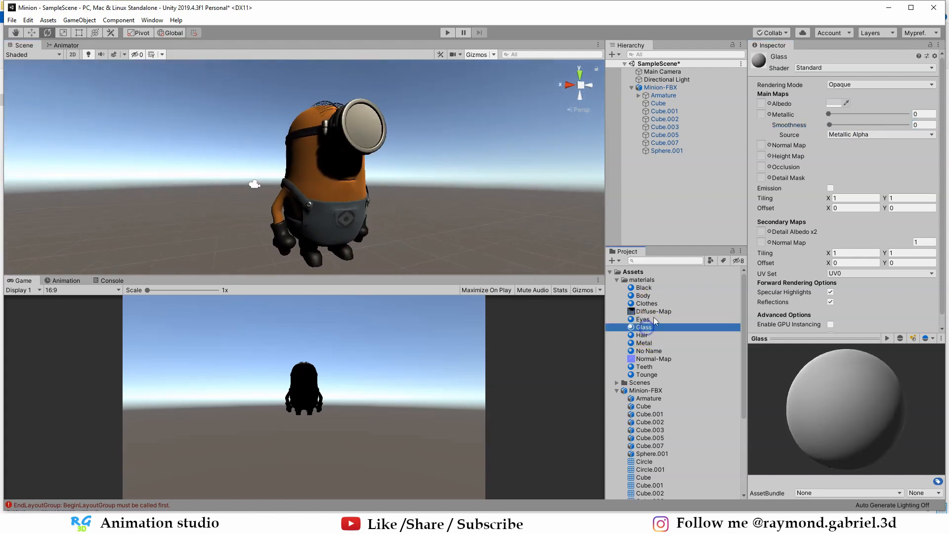
scroll(379, 203, "up", 3)
scroll(404, 191, "down", 3)
middle_click_drag(405, 192, 420, 176)
scroll(450, 189, "up", 2)
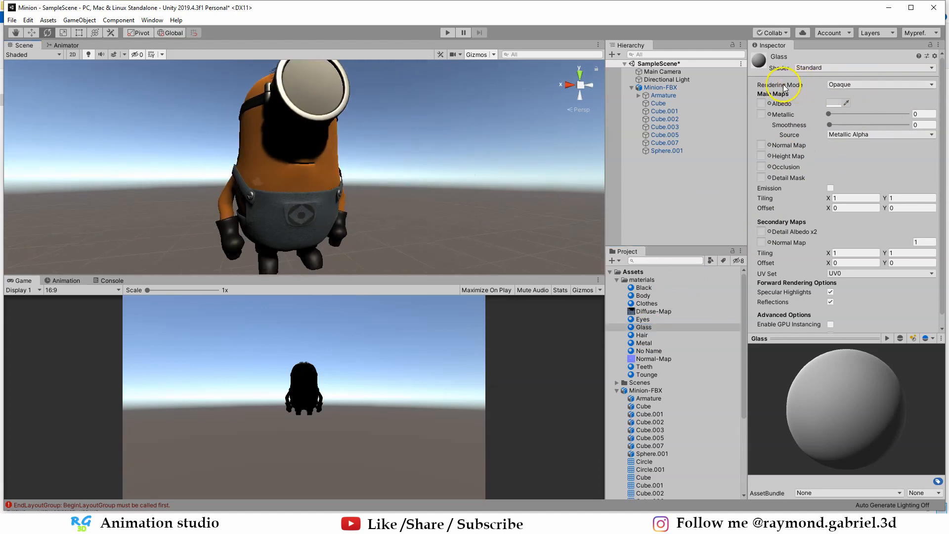
left_click(867, 85)
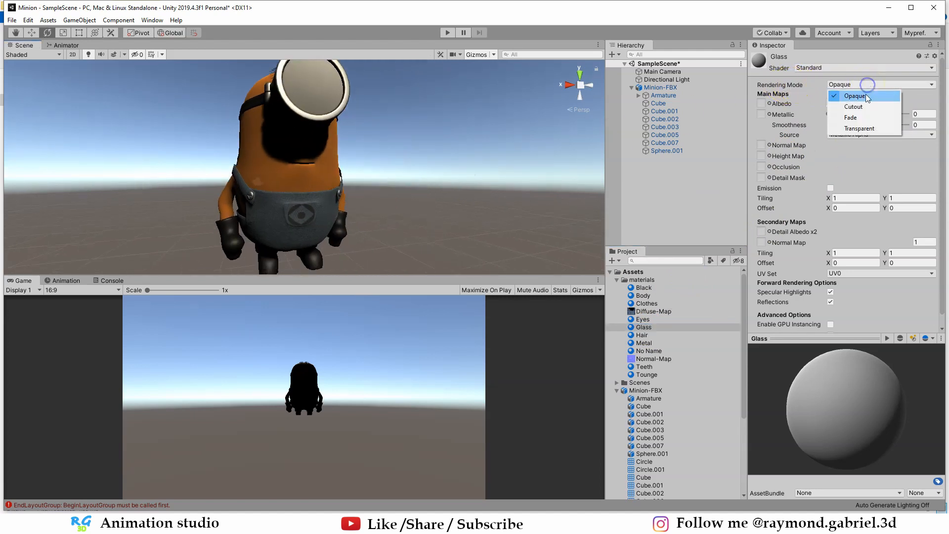
left_click(860, 129)
left_click(858, 135)
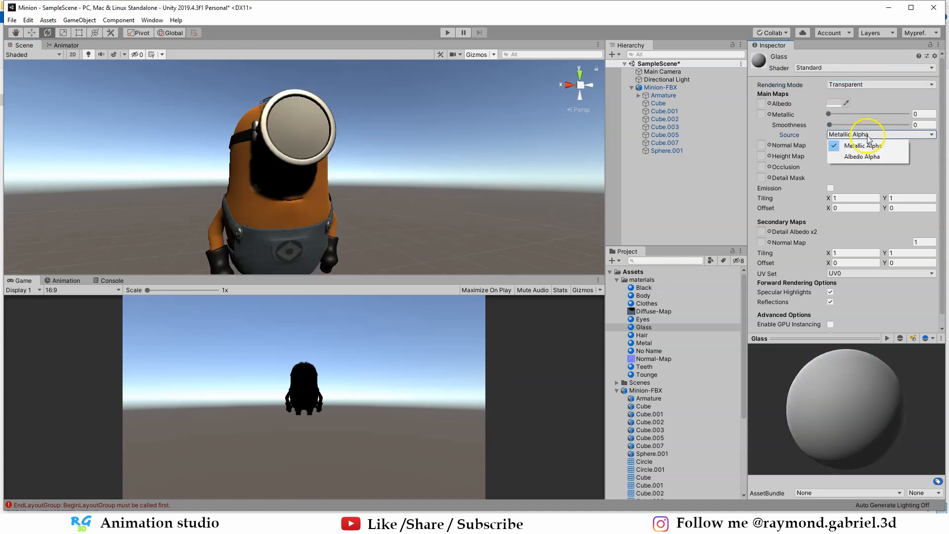
left_click(860, 157)
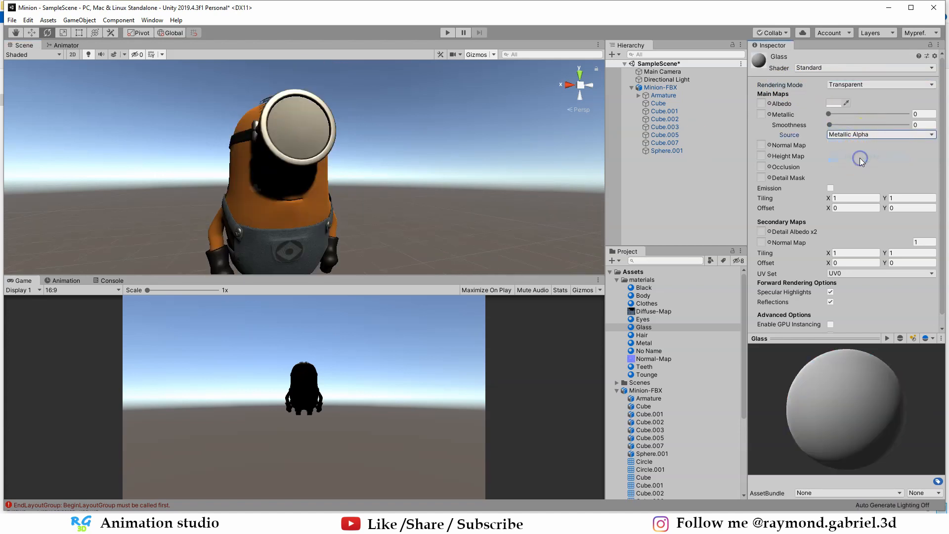
- Lower the alpha of the Glass material's Albedo colour so the goggle lens is see-through
left_click(835, 103)
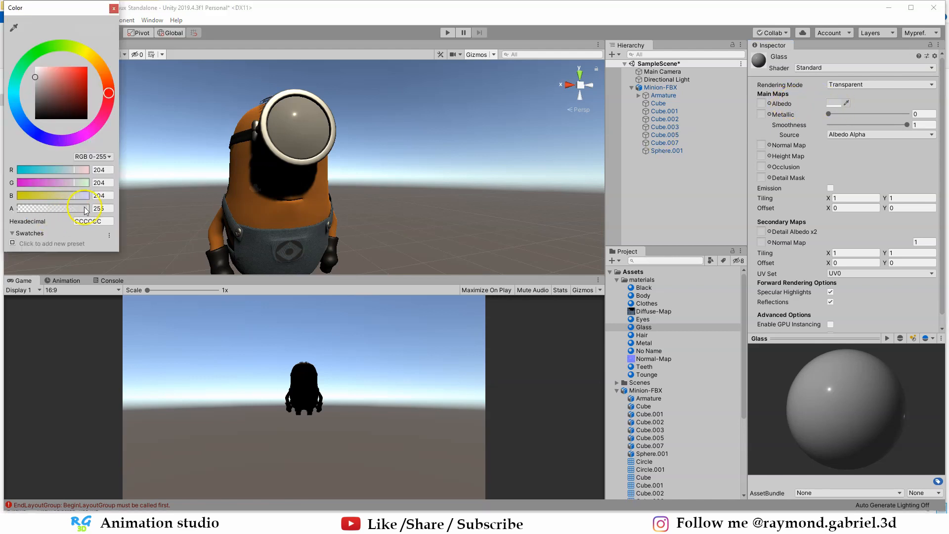
left_click_drag(65, 210, 34, 210)
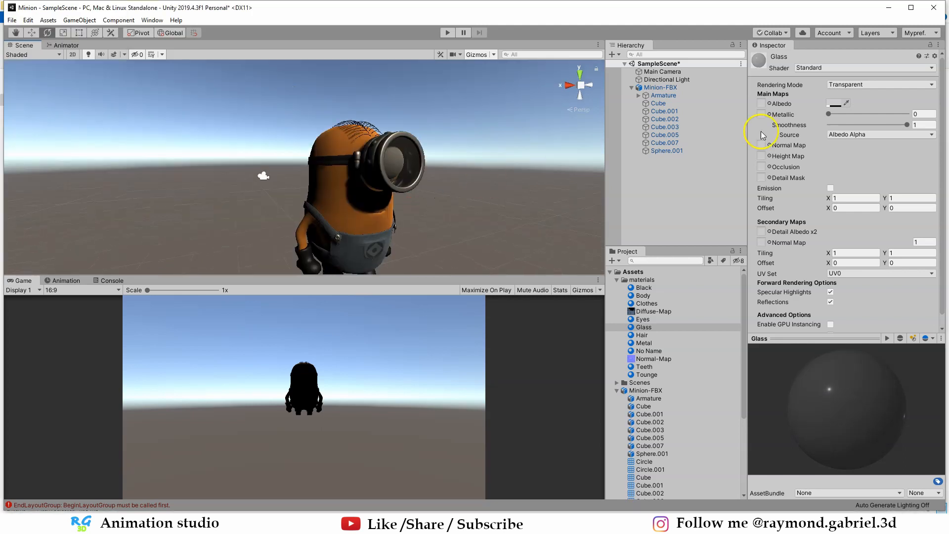
left_click(837, 105)
left_click_drag(37, 212, 45, 210)
right_click_drag(425, 148, 475, 176)
- Hide the goggle lens Circle.001 in the scene and select the eyeball Sphere.002 behind it
left_click(299, 163)
right_click_drag(298, 161, 331, 177)
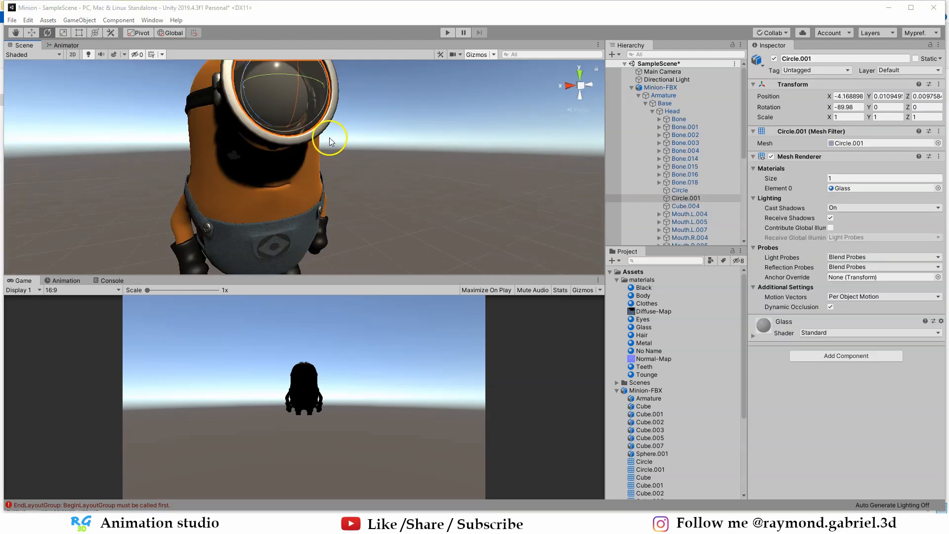
scroll(358, 145, "down", 3)
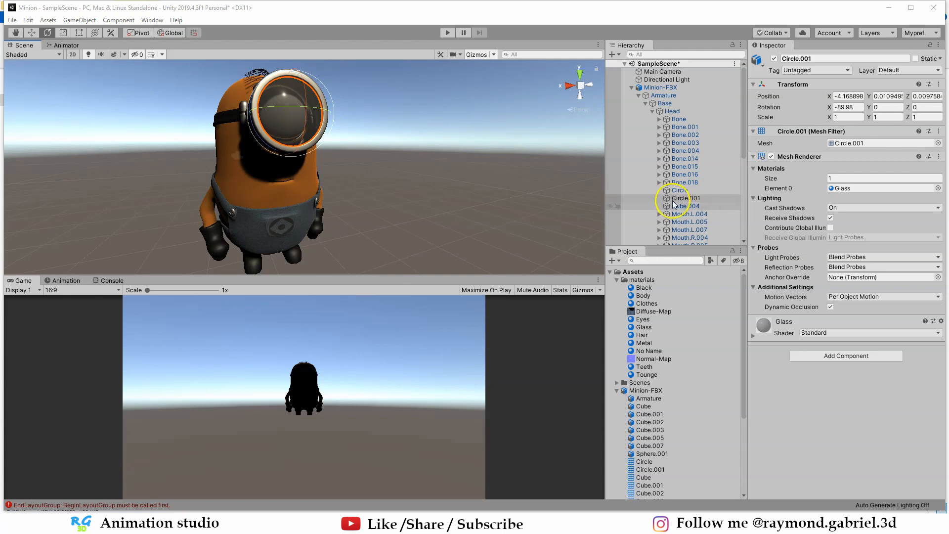
key("h")
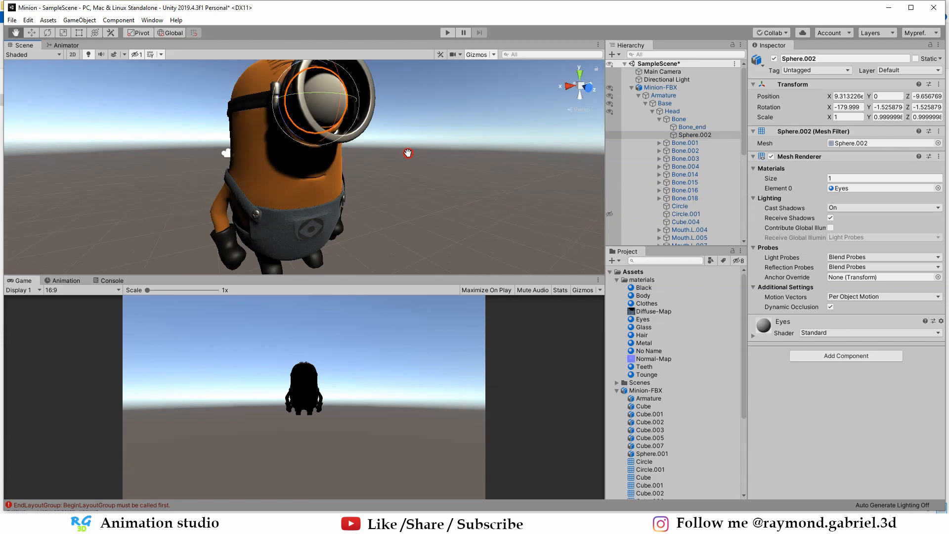
middle_click_drag(408, 153, 399, 159)
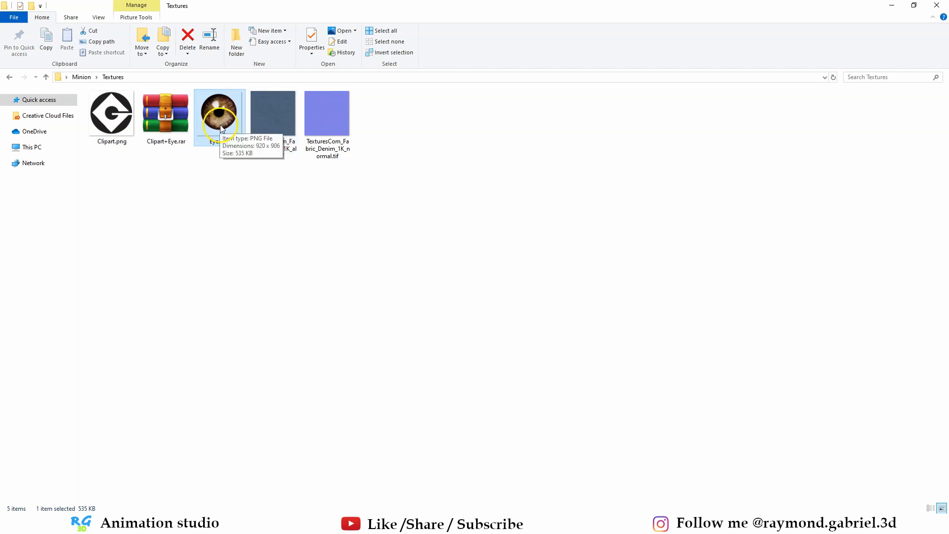
- Import the Eye.png texture into the materials folder and create a new material there named Eye-material
left_click_drag(217, 129, 642, 281)
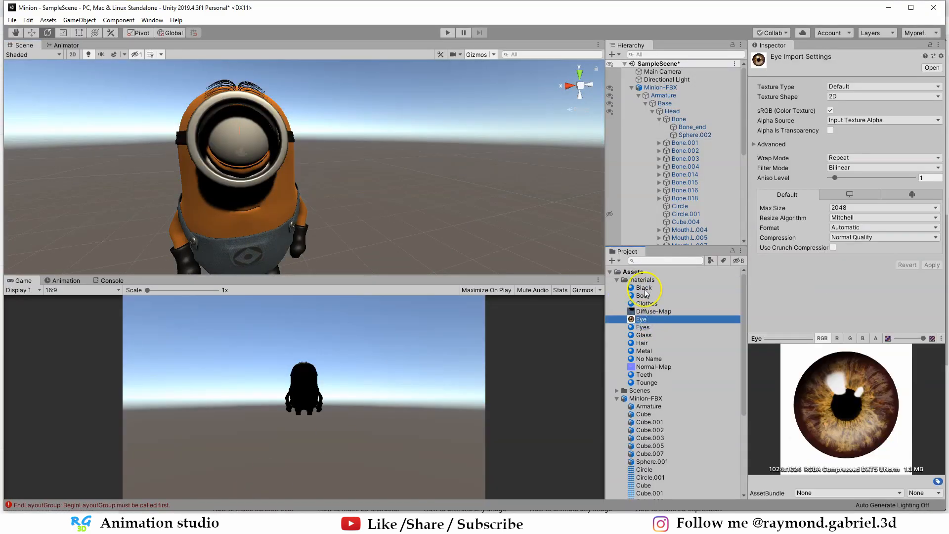
left_click(642, 280)
right_click(642, 280)
mouse_move(685, 37)
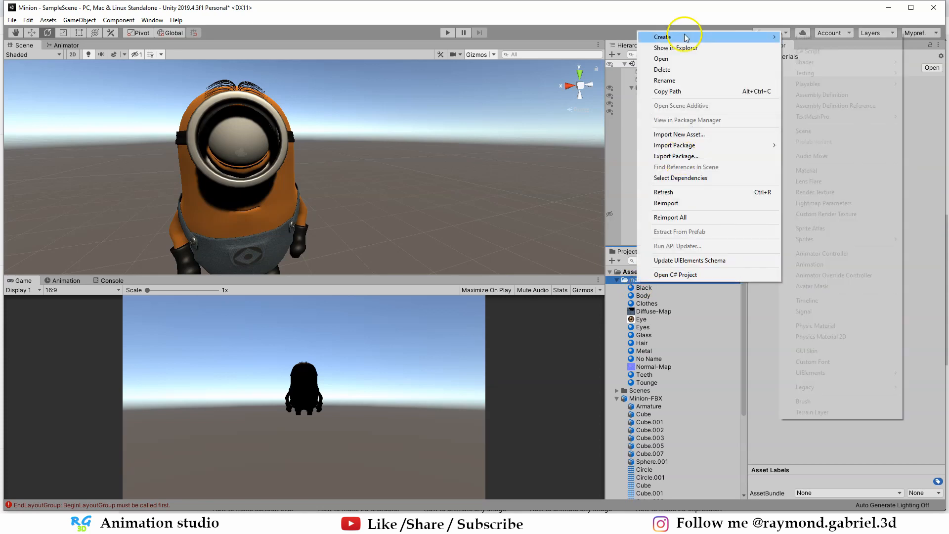
left_click(822, 171)
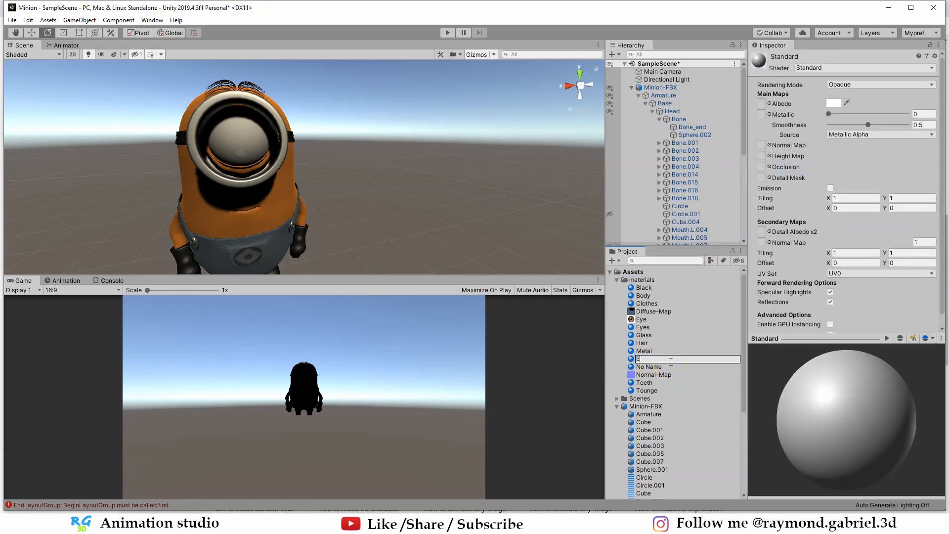
type("Eye-material")
key("Return")
- Assign the Eye texture to Eye-material's Albedo and apply the material to the Minion's eyeball
left_click(641, 327)
left_click_drag(641, 330, 762, 104)
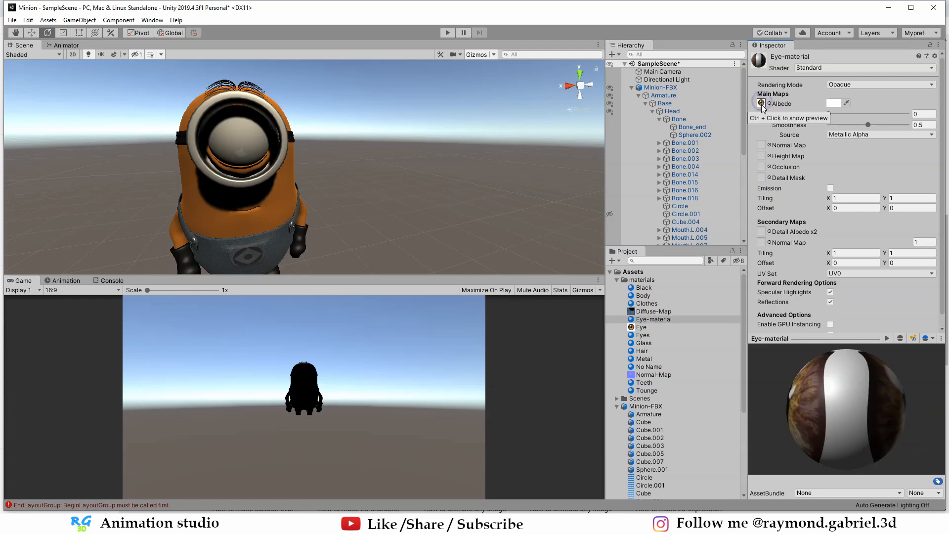
left_click(656, 325)
left_click_drag(632, 322, 263, 146)
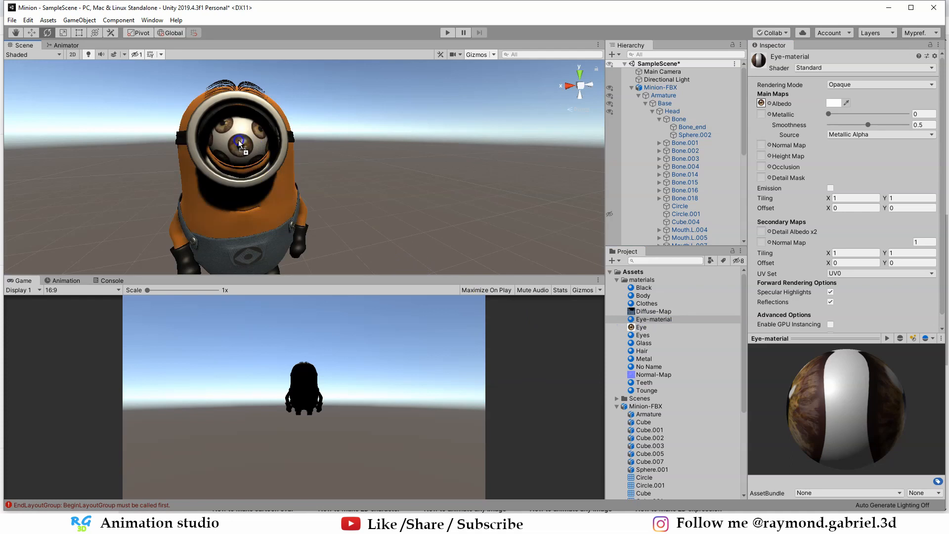
left_click_drag(312, 147, 351, 149, "alt")
left_click(303, 139)
left_click(483, 176)
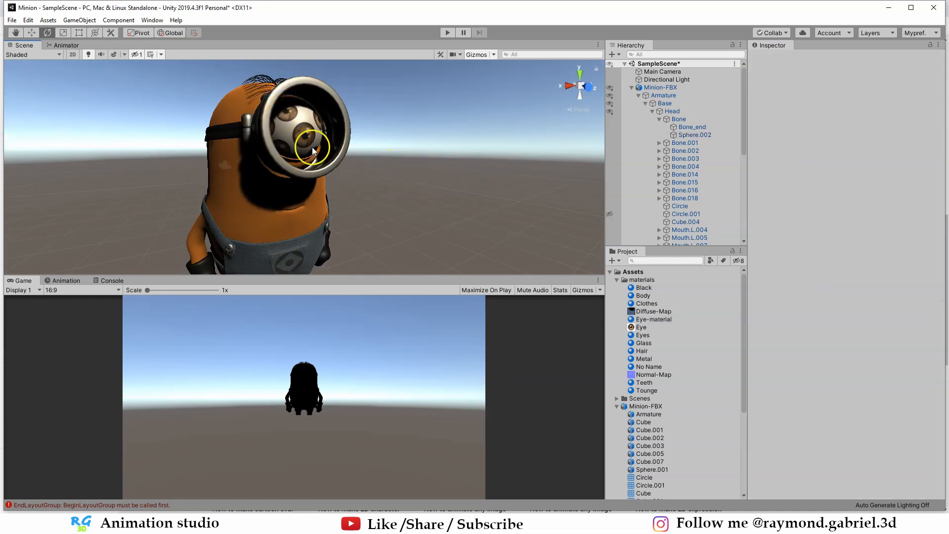
- Set the Eye texture's Wrap Mode to Clamp and apply the import settings so the iris stops repeating on the eyeball
scroll(309, 139, "up", 3)
left_click_drag(519, 186, 480, 192, "alt")
scroll(480, 192, "down", 5)
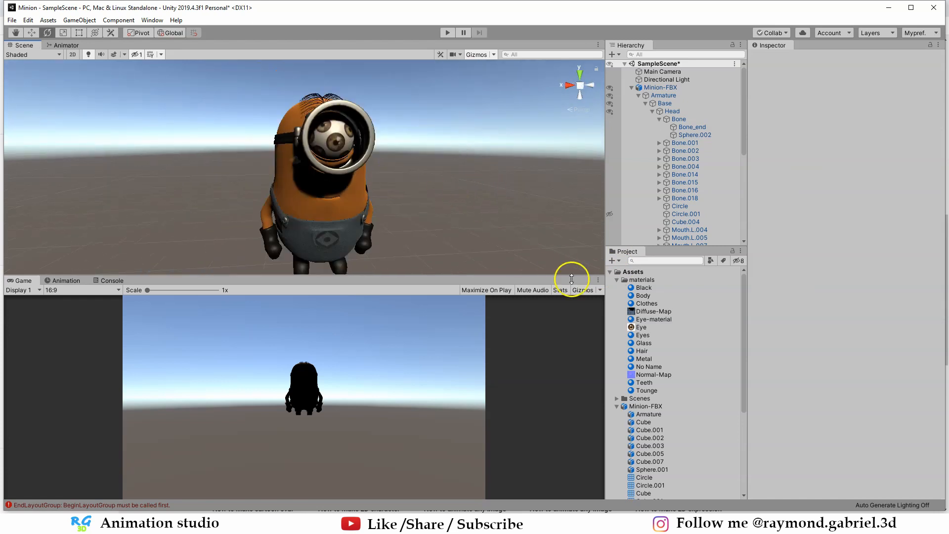
left_click(642, 327)
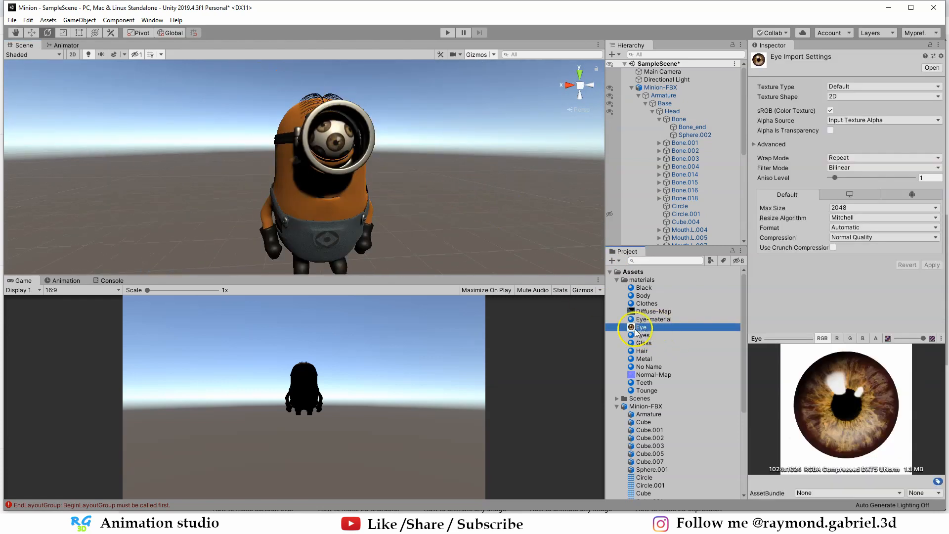
left_click(854, 86)
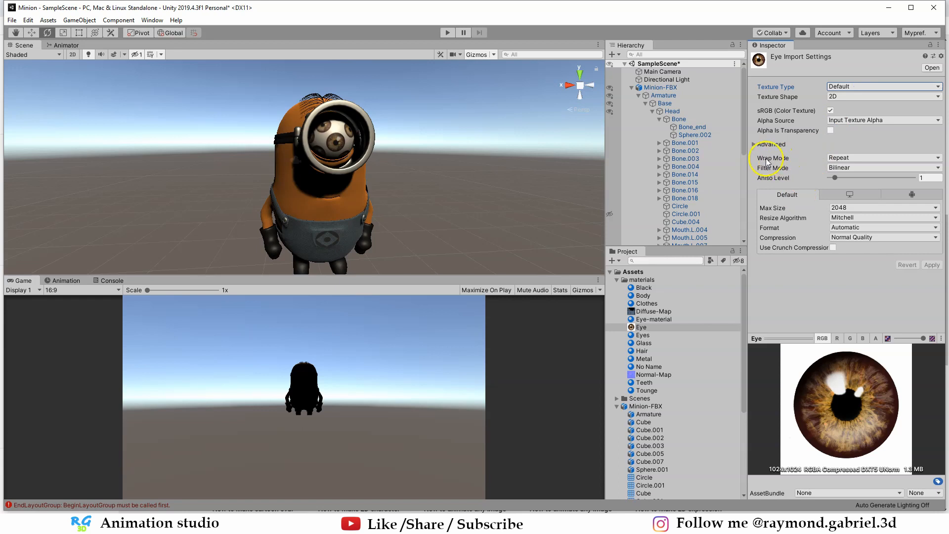
left_click(862, 158)
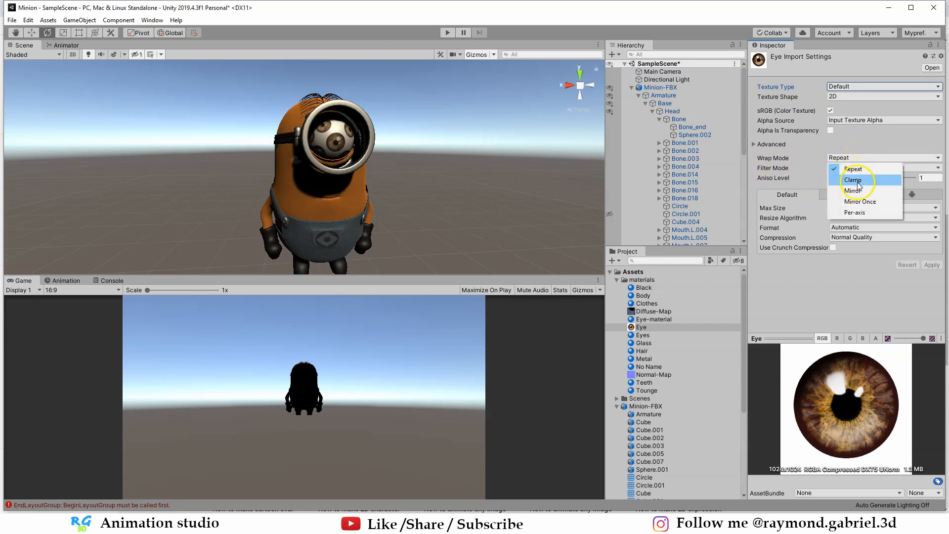
left_click(855, 180)
scroll(348, 143, "up", 3)
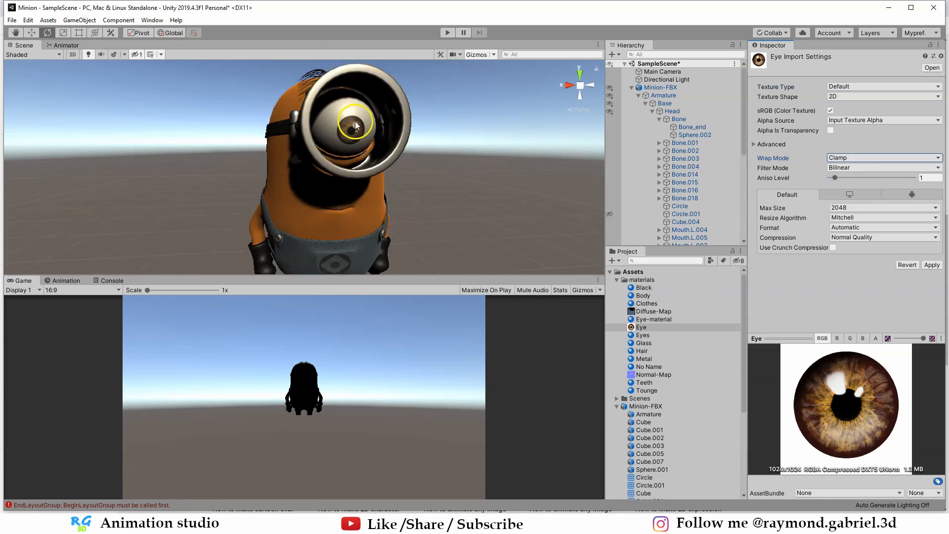
left_click(354, 132)
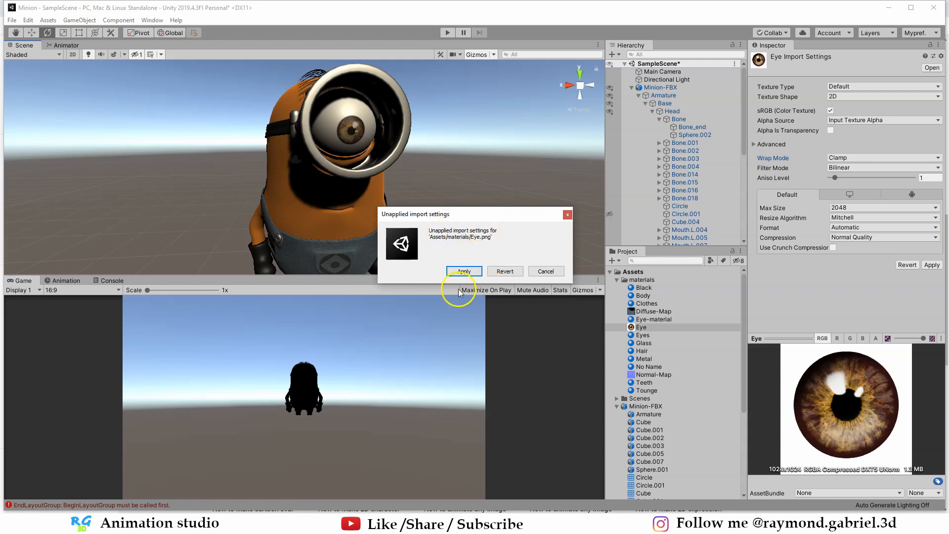
left_click(460, 272)
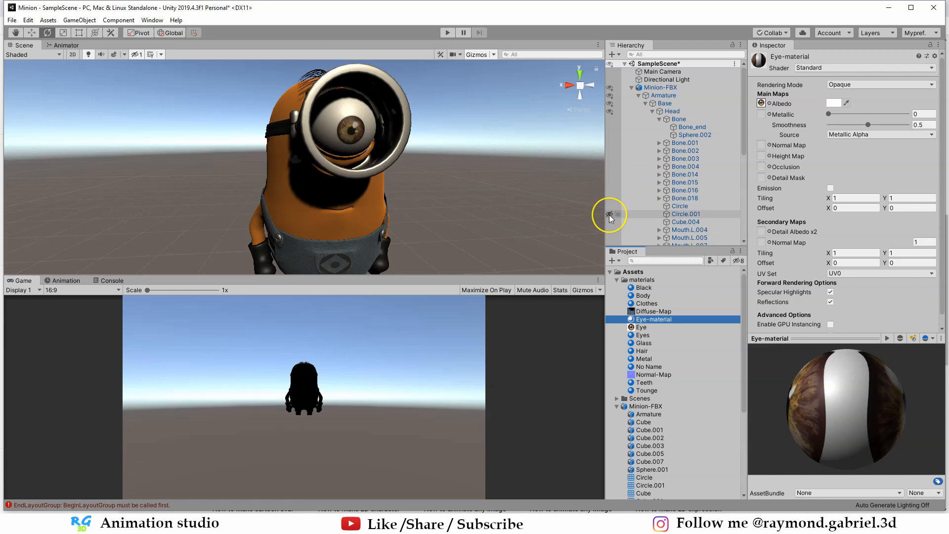
- Unhide the goggle lens Circle.001 in the scene and review the animation clips in the Minion-FBX import settings
left_click(610, 214)
left_click(479, 162)
scroll(478, 162, "down", 3)
middle_click_drag(478, 163, 442, 179)
right_click_drag(441, 180, 484, 181)
mouse_move(440, 192)
middle_mouse_down()
mouse_move(468, 202)
mouse_move(475, 223)
mouse_move(447, 204)
middle_mouse_up()
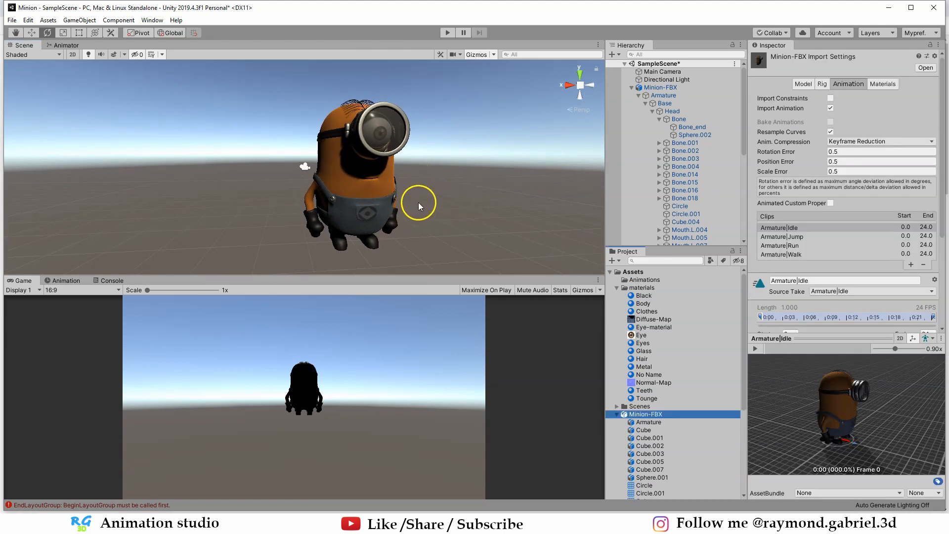
scroll(689, 341, "down", 3)
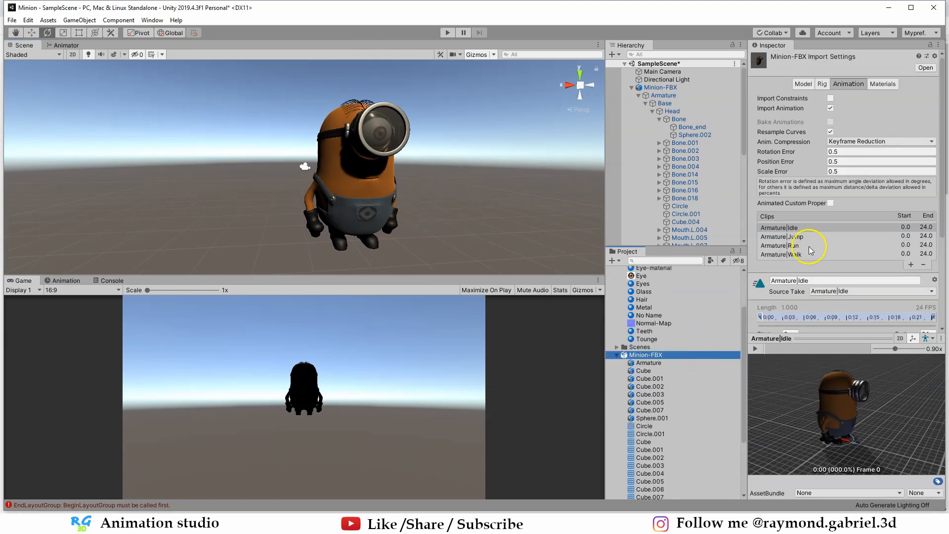
scroll(811, 245, "down", 2)
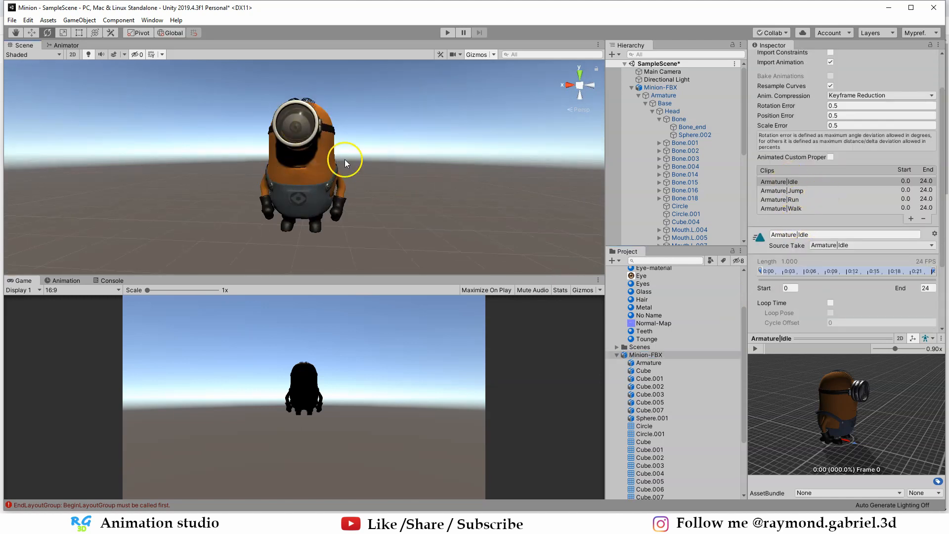
left_click_drag(320, 190, 402, 194, "alt")
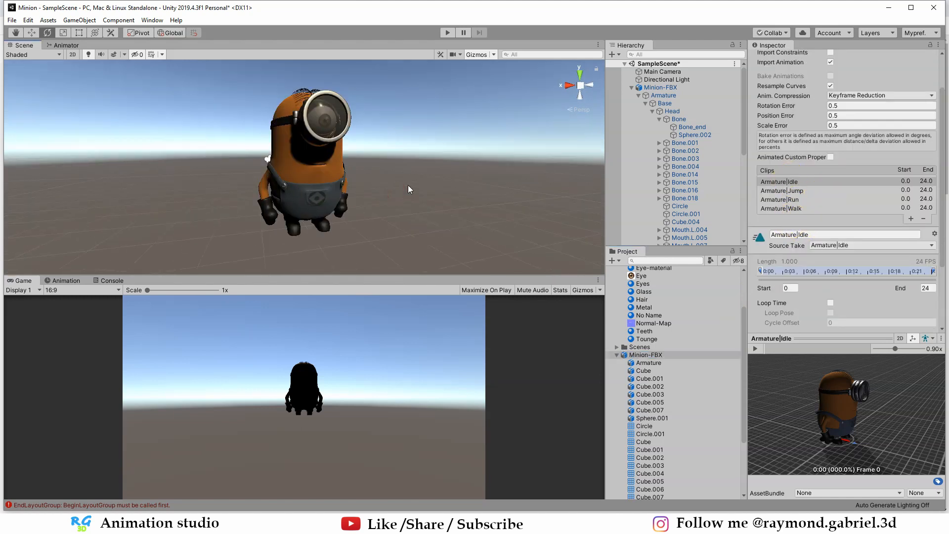
- Add an Animator component to the Minion-FBX object in the scene
left_click(661, 87)
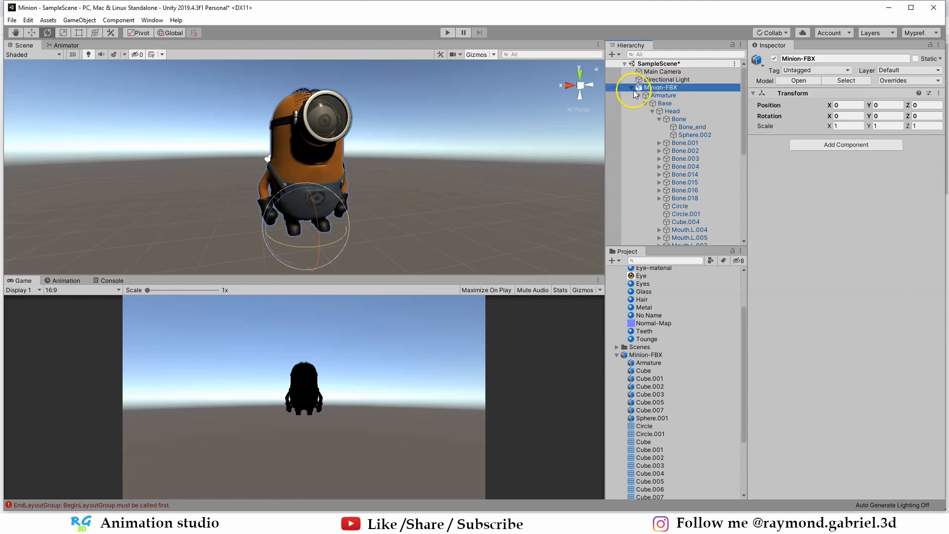
left_click(632, 88)
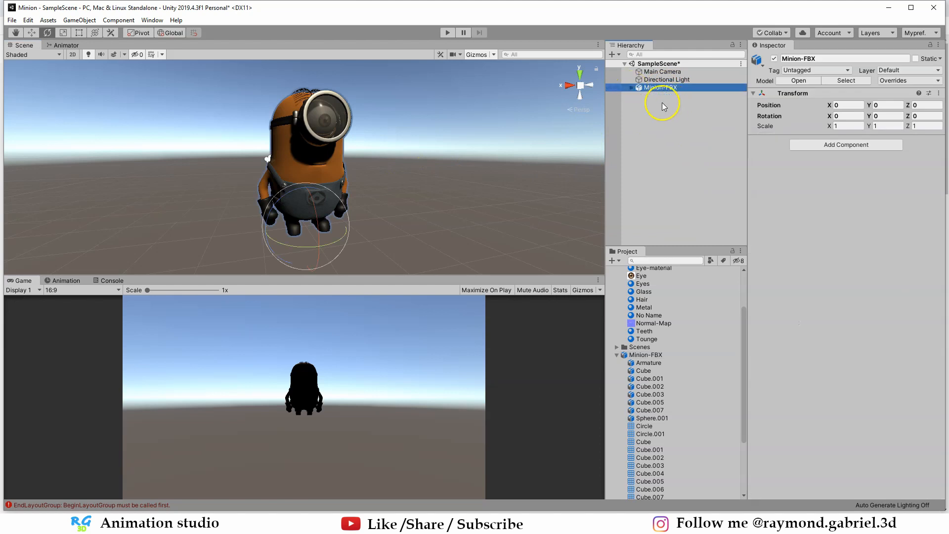
left_click(65, 281)
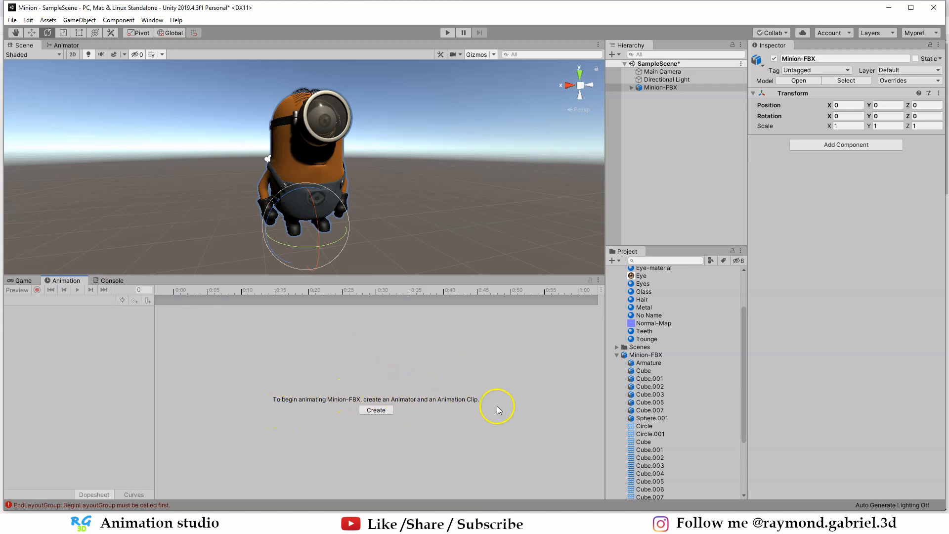
left_click(669, 92)
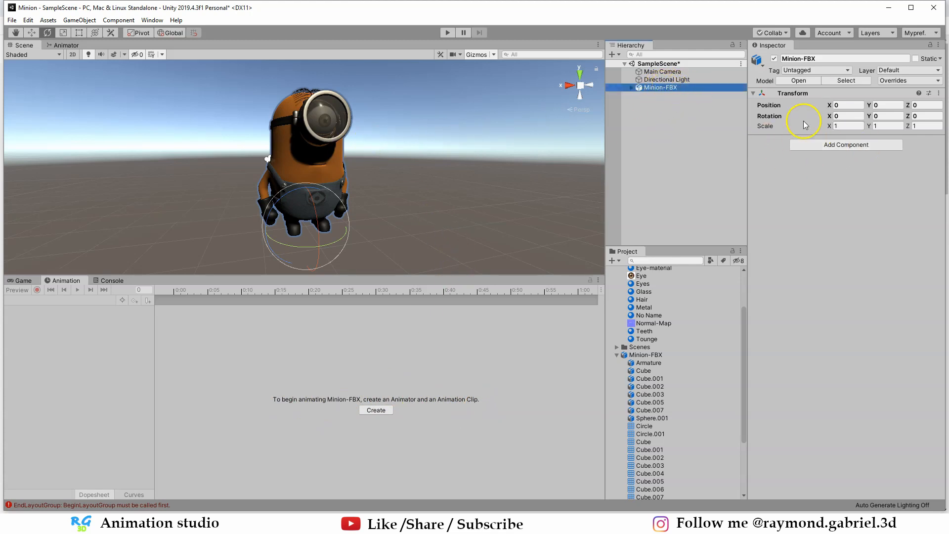
left_click(846, 144)
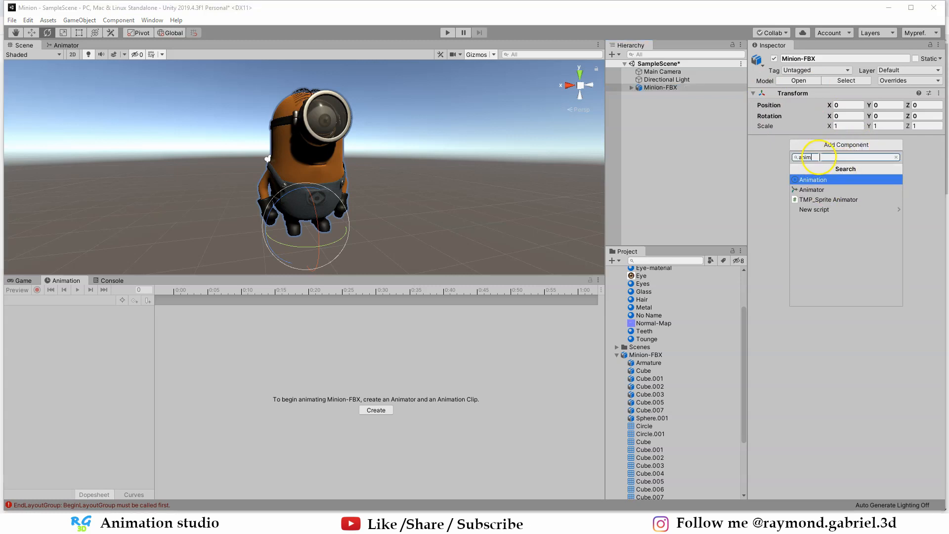
left_click(813, 190)
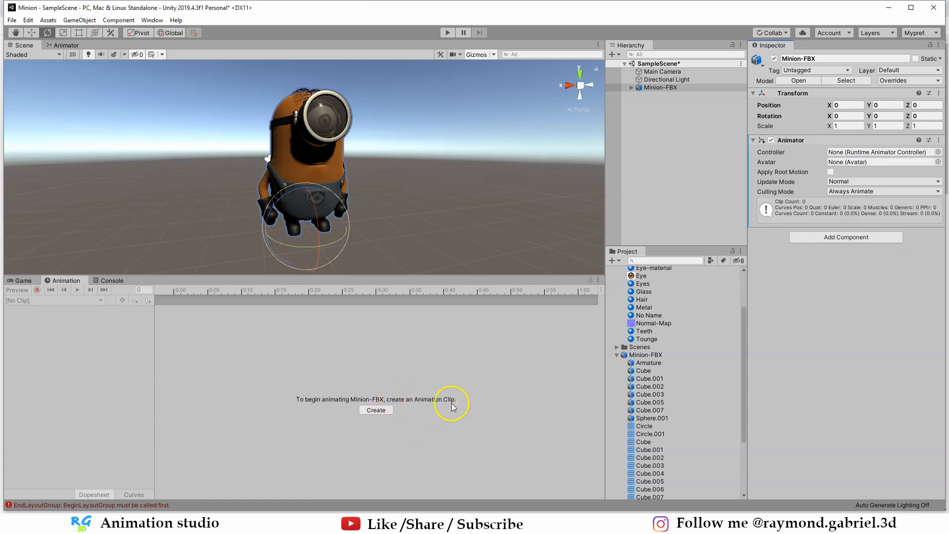
- Create a folder named Animation directly under Assets
left_click(376, 410)
scroll(653, 364, "up", 3)
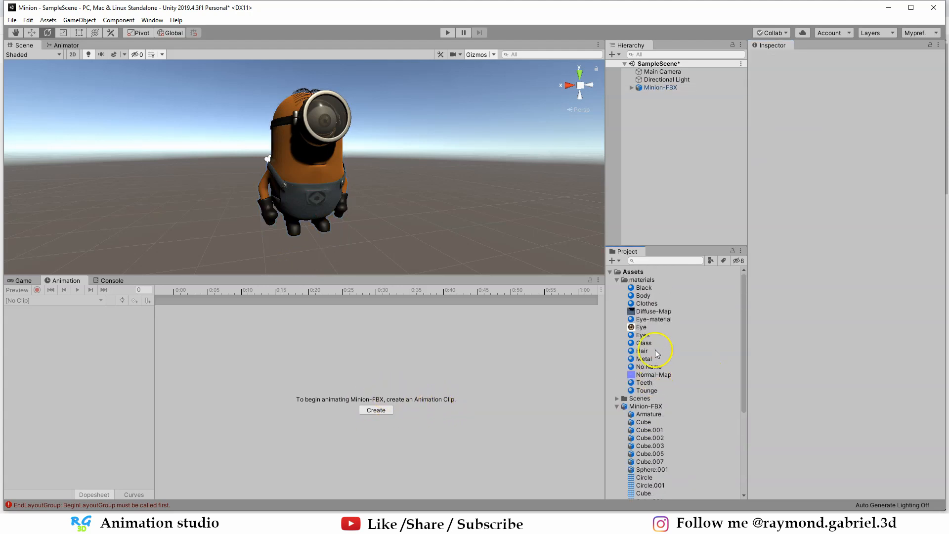
right_click(638, 273)
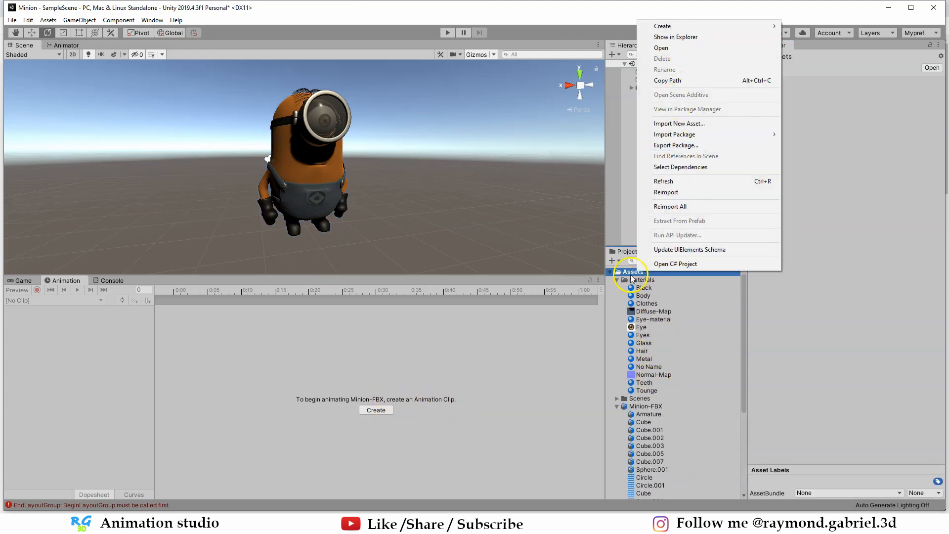
mouse_move(672, 25)
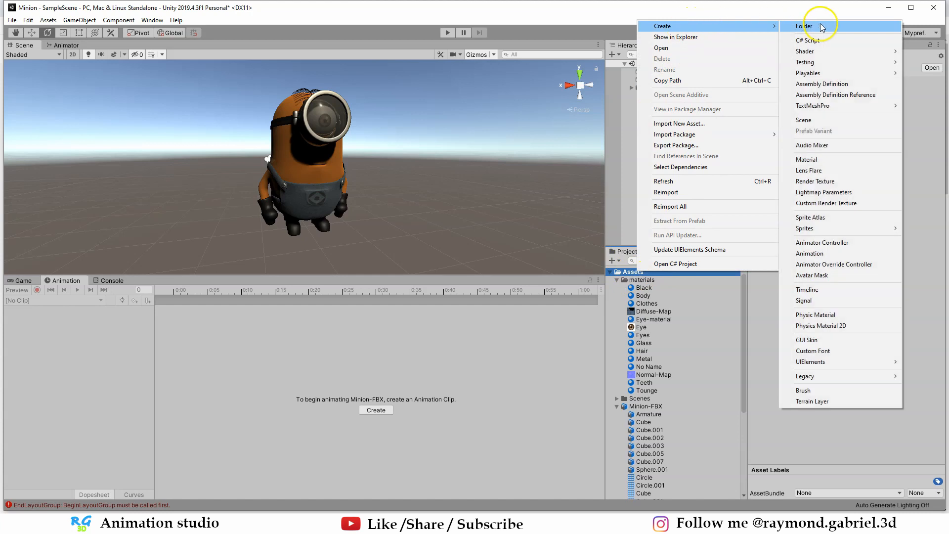
left_click(817, 26)
type("Animation")
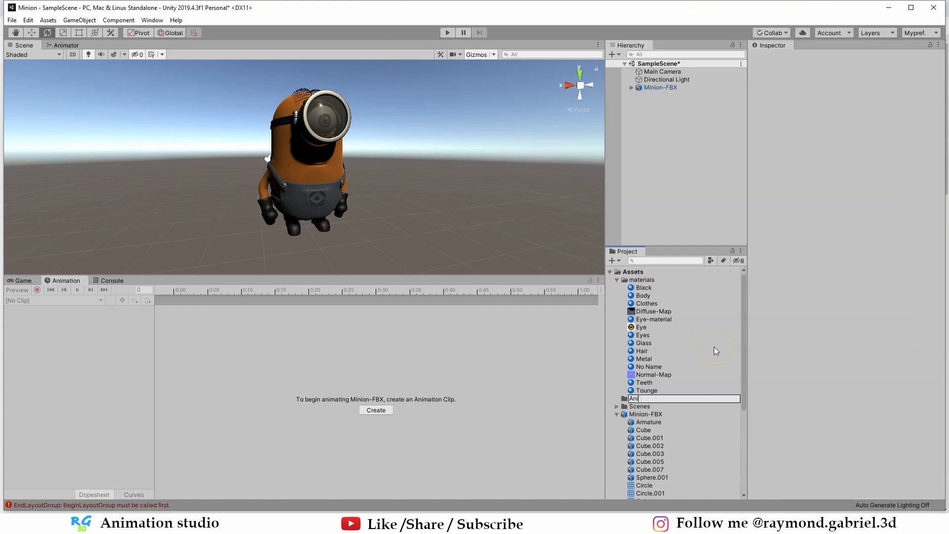
key("Return")
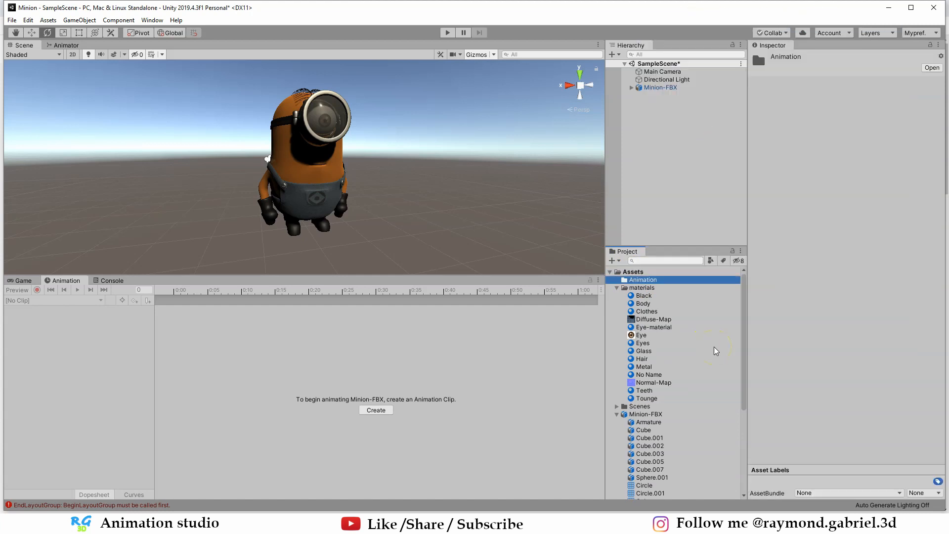
- Create a clip for Minion-FBX, saved as New Animation.anim in the Animation folder, and inspect the folder's assets
left_click(375, 411)
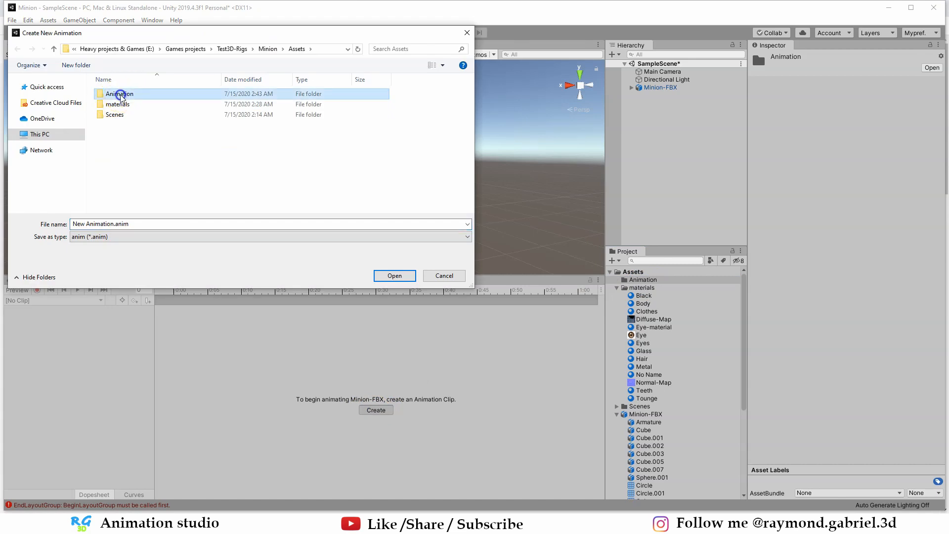
double_click(122, 88)
left_click(403, 278)
left_click(617, 280)
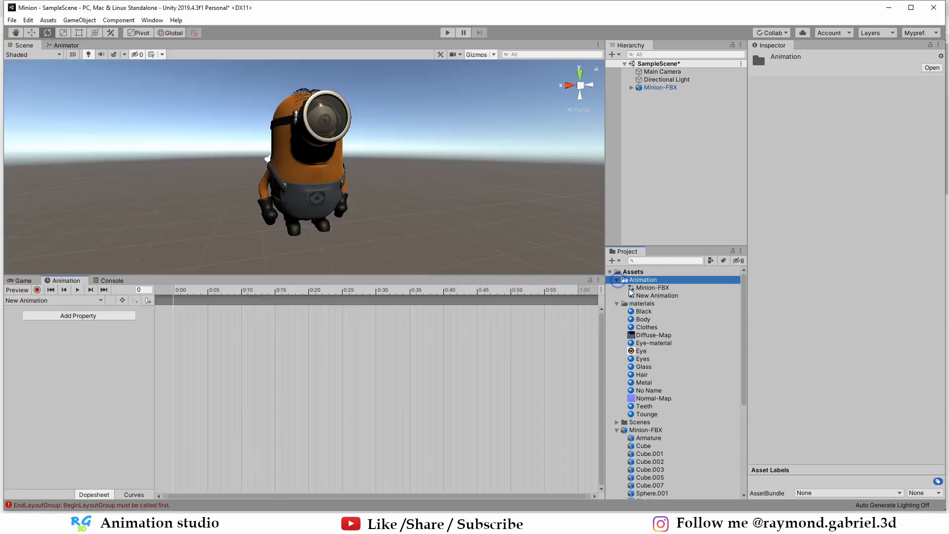
left_click(651, 290)
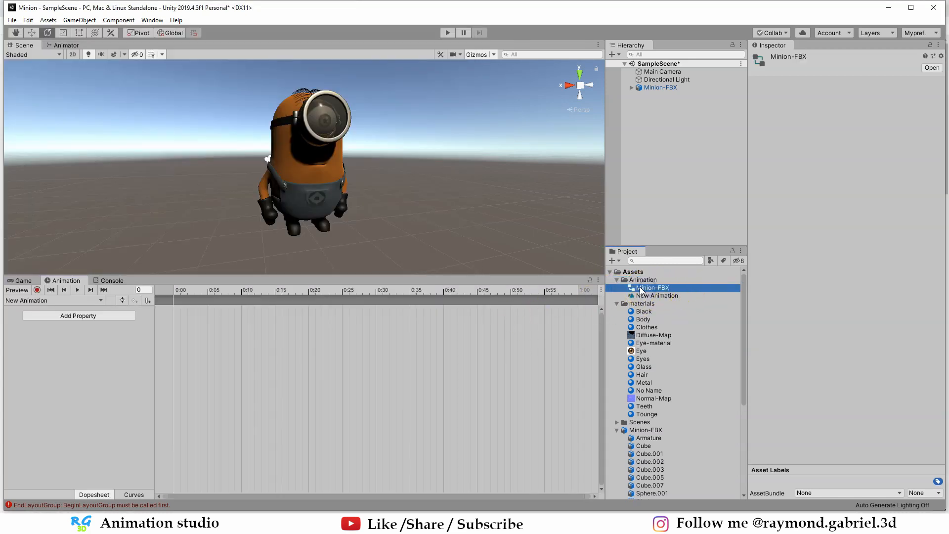
left_click(648, 296)
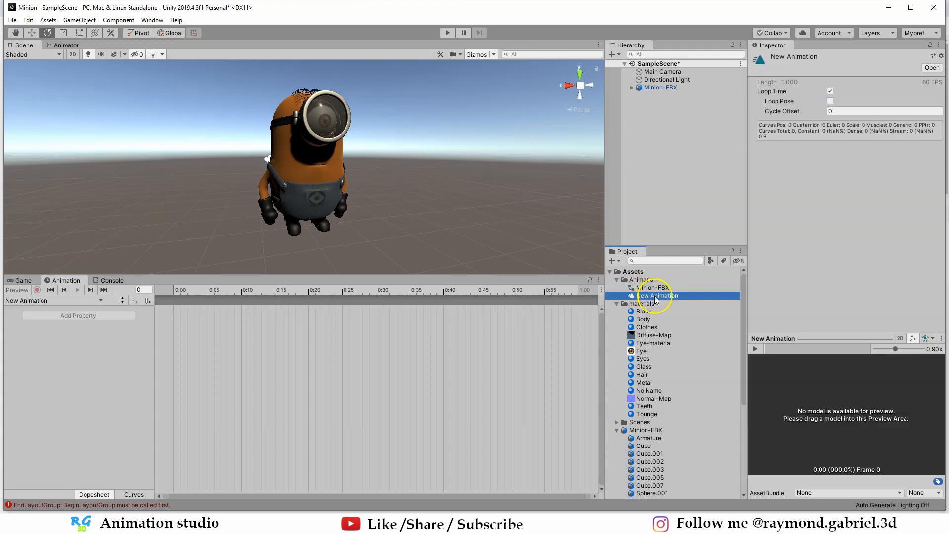
- Delete the New Animation state from the Base Layer of the Minion-FBX animator controller
left_click(660, 88)
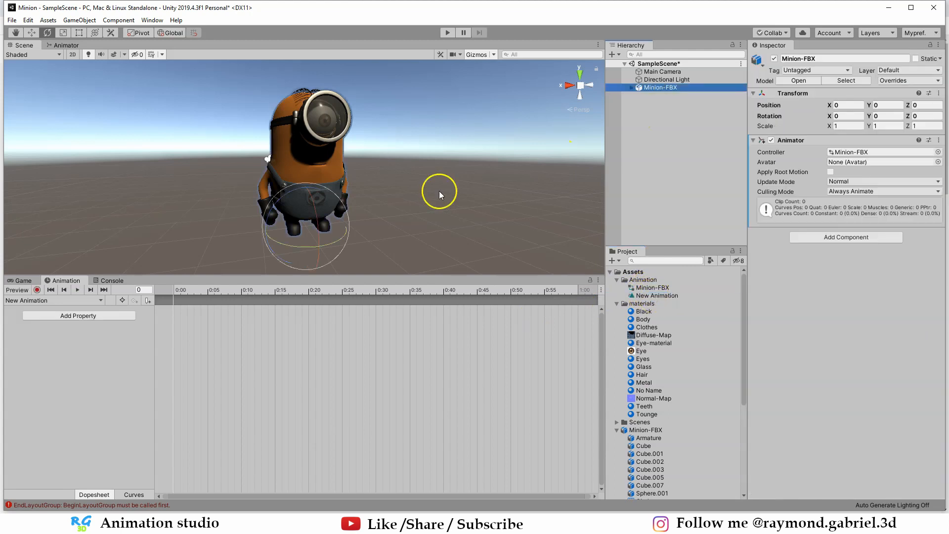
left_click(58, 47)
left_click_drag(329, 138, 357, 151)
scroll(269, 182, "up", 2)
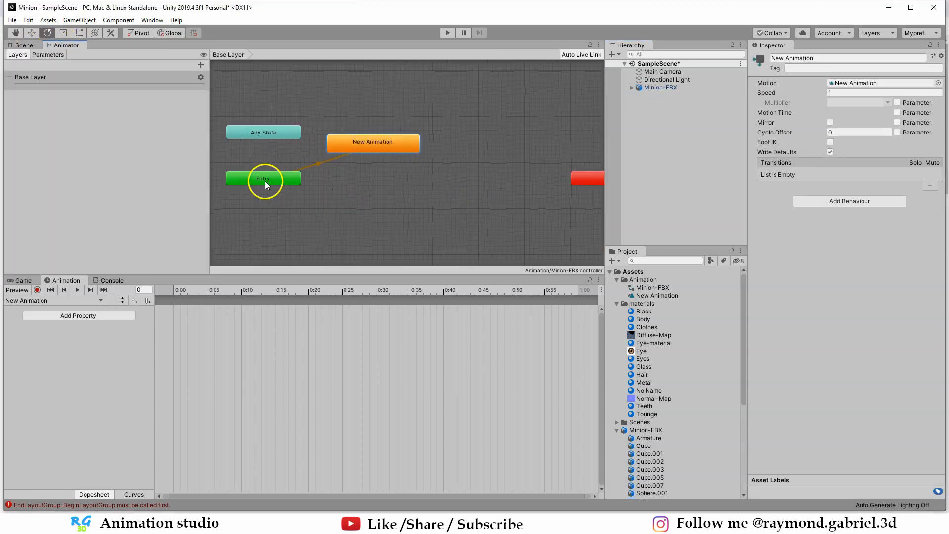
left_click(268, 186)
scroll(395, 190, "down", 2)
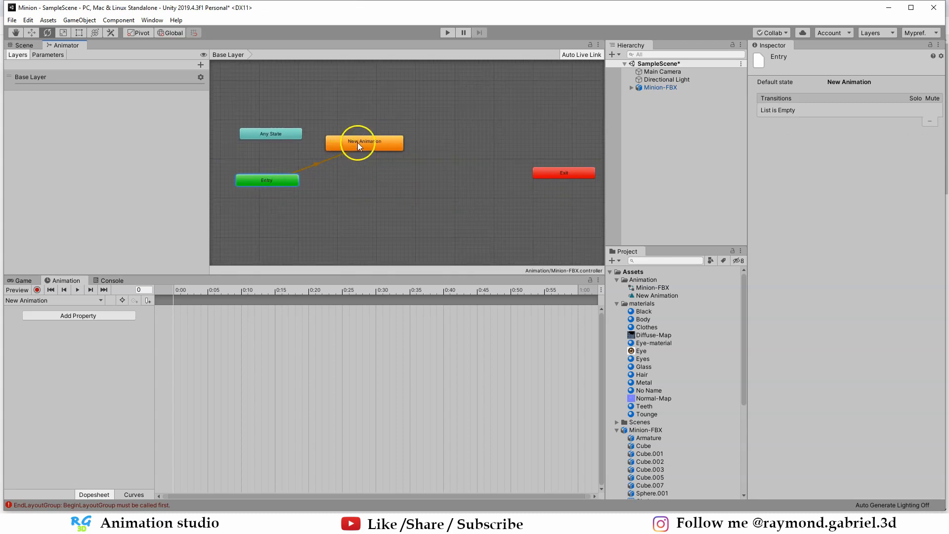
left_click_drag(355, 147, 358, 147)
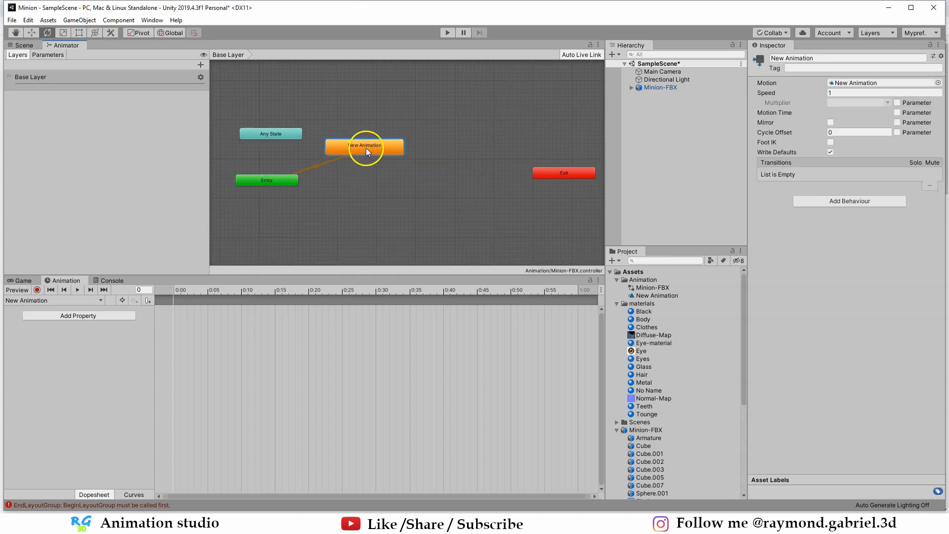
key("Delete")
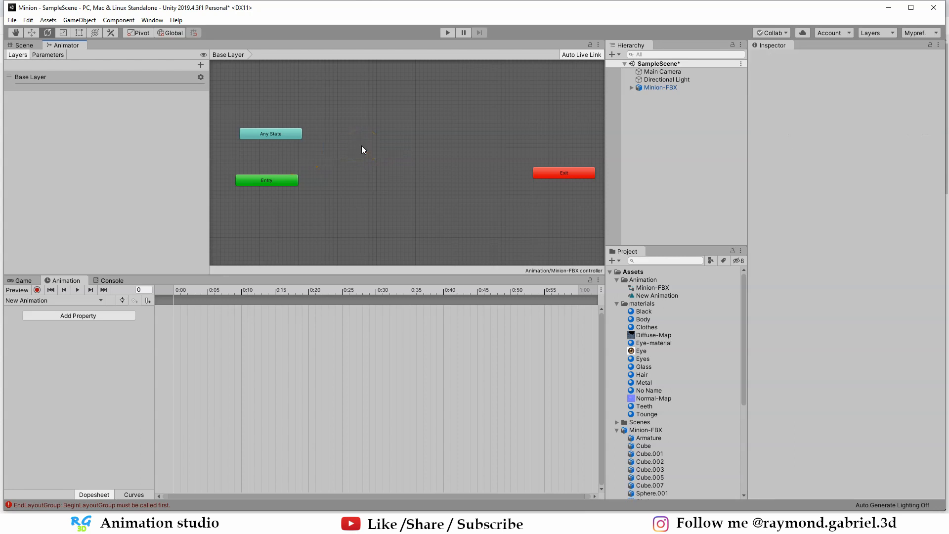
- Examine the Idle, Jump, Run and Walk clips inside the Minion-FBX asset in the enlarged project list
scroll(699, 315, "down", 10)
scroll(692, 311, "up", 7)
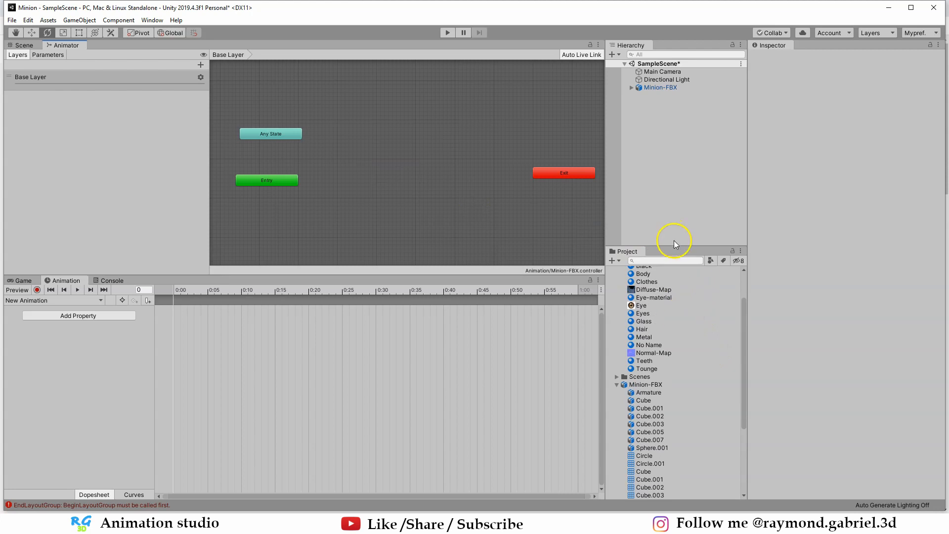
left_click_drag(672, 245, 671, 232)
scroll(672, 291, "up", 2)
scroll(670, 290, "down", 2)
scroll(662, 282, "up", 2)
scroll(657, 289, "down", 2)
scroll(656, 288, "down", 3)
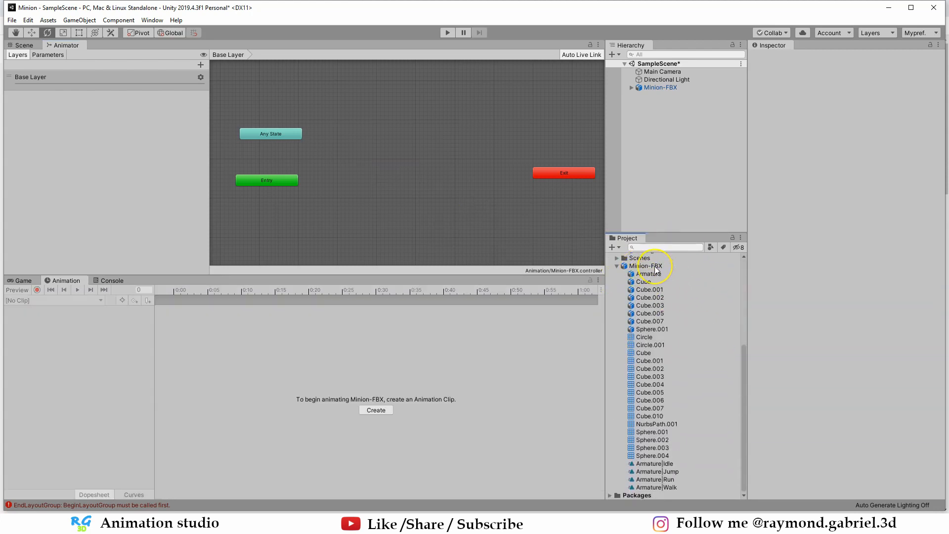
left_click(657, 473)
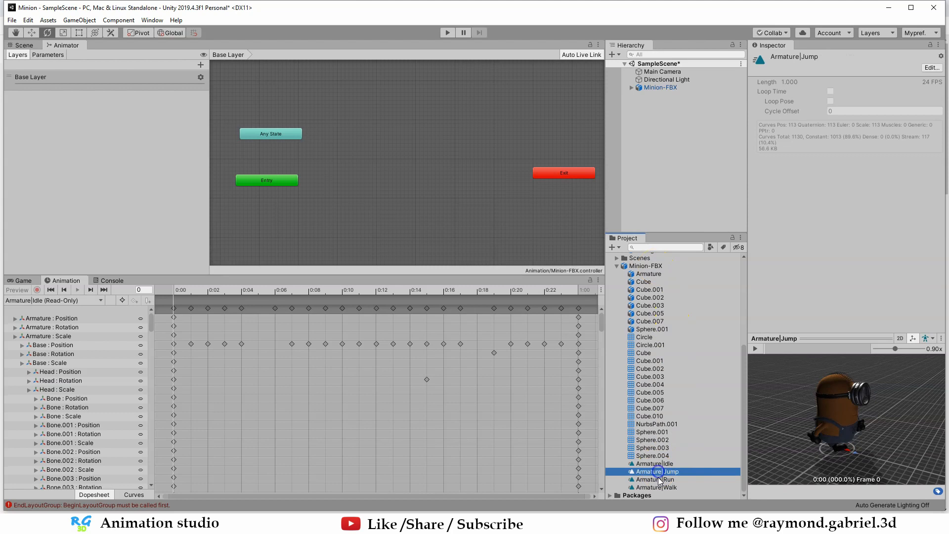
left_click(657, 481)
left_click(657, 464)
left_click(658, 473)
left_click(657, 480)
left_click(658, 487)
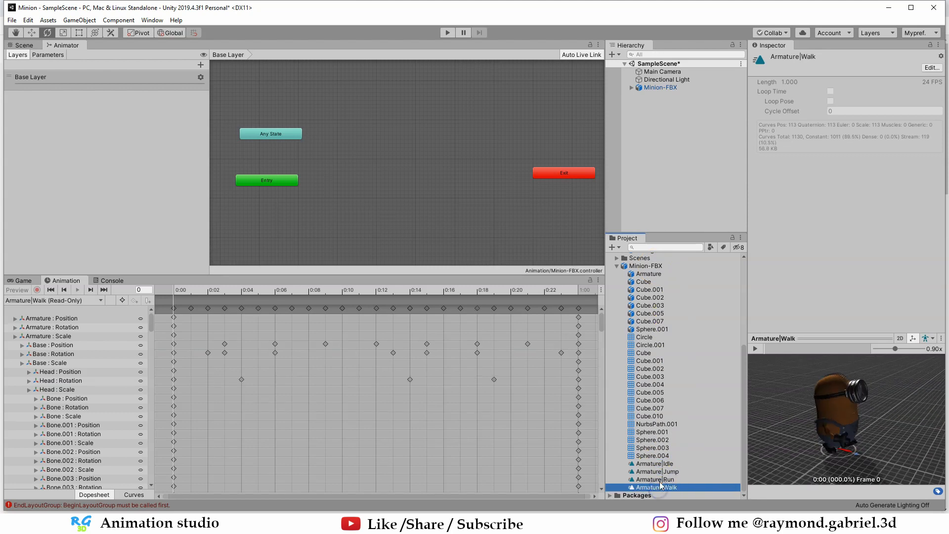
- Add the Armature|Walk, Armature|Run, Armature|Jump and Armature|Idle clips as states in the Base Layer of the animator controller
left_click_drag(657, 488, 382, 181)
left_click_drag(283, 185, 268, 185)
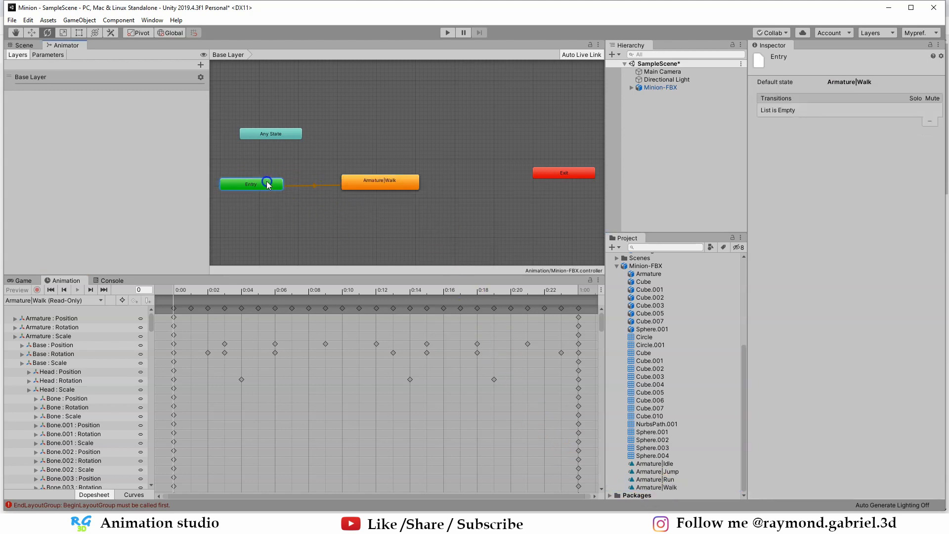
left_click_drag(661, 482, 474, 144)
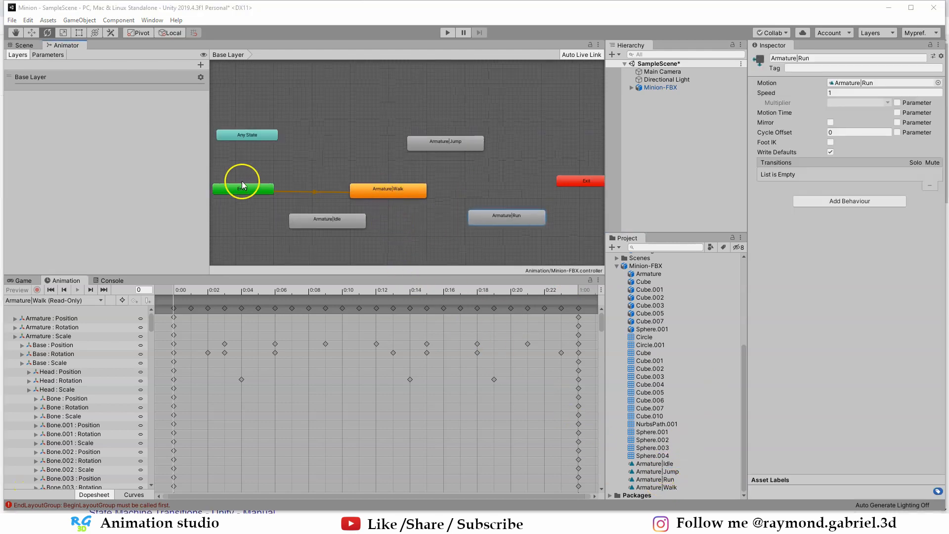
left_click(242, 186)
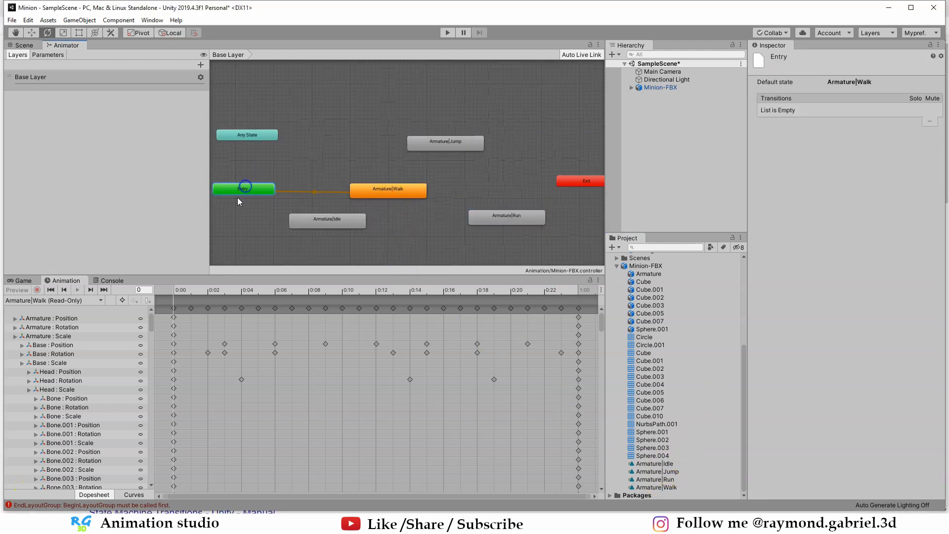
- Reposition the Armature|Walk and Armature|Idle states and set Armature|Idle as the layer default state
left_click_drag(393, 196, 407, 183)
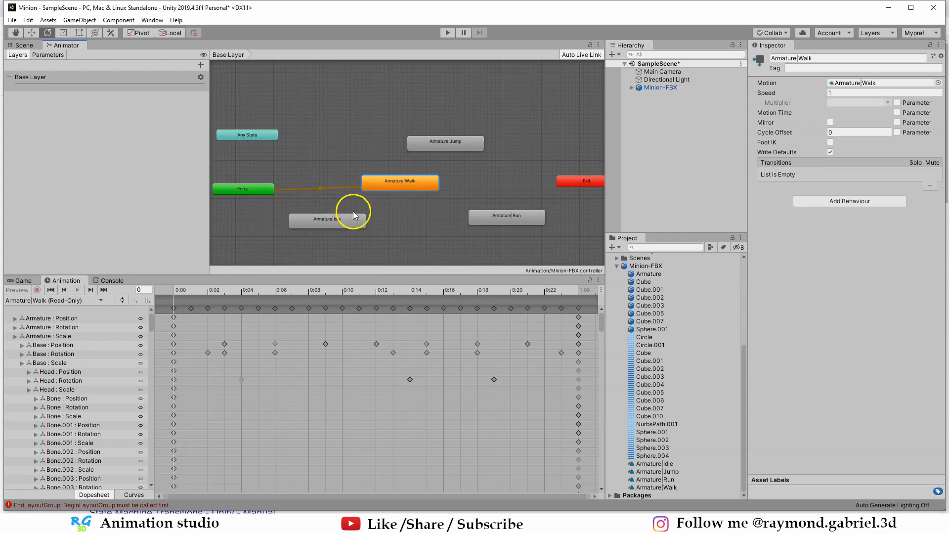
left_click_drag(343, 221, 351, 220)
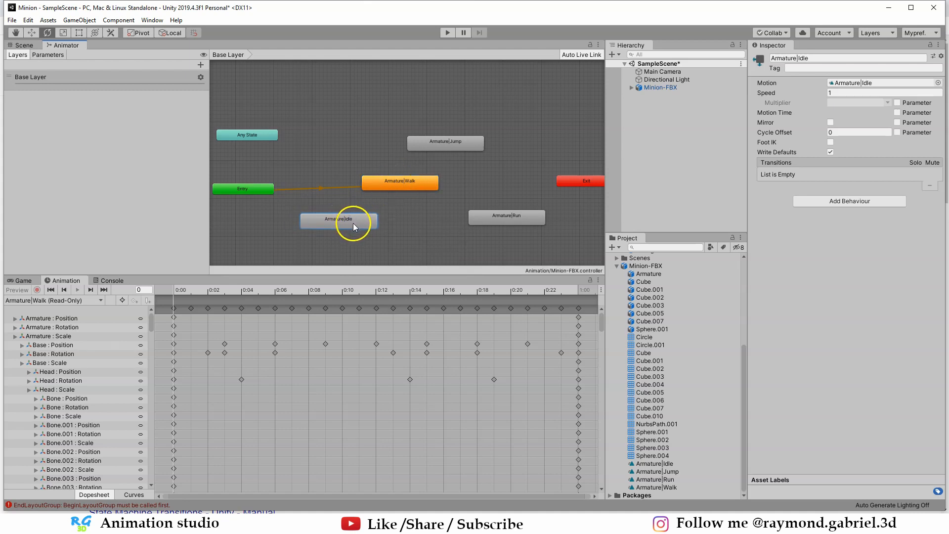
right_click(351, 223)
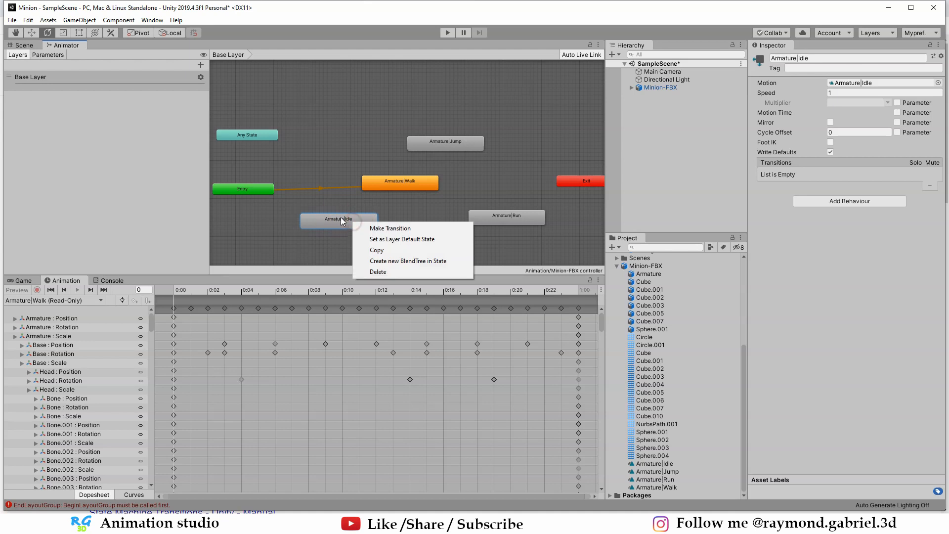
left_click(401, 241)
left_click(258, 193)
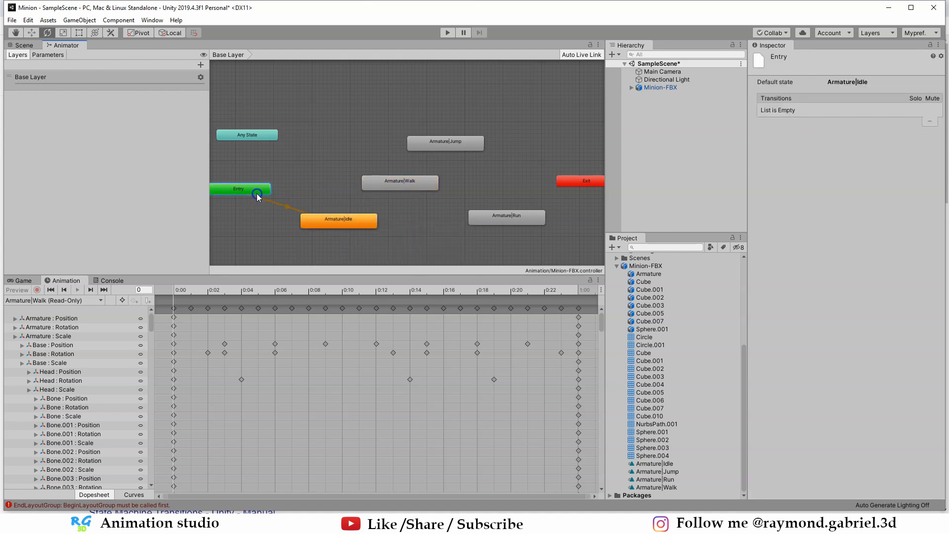
- Make transitions in both directions between the Armature|Idle and Armature|Walk states, spacing the states out in a row
mouse_move(339, 221)
left_mouse_down()
mouse_move(366, 220)
mouse_move(349, 214)
left_mouse_up()
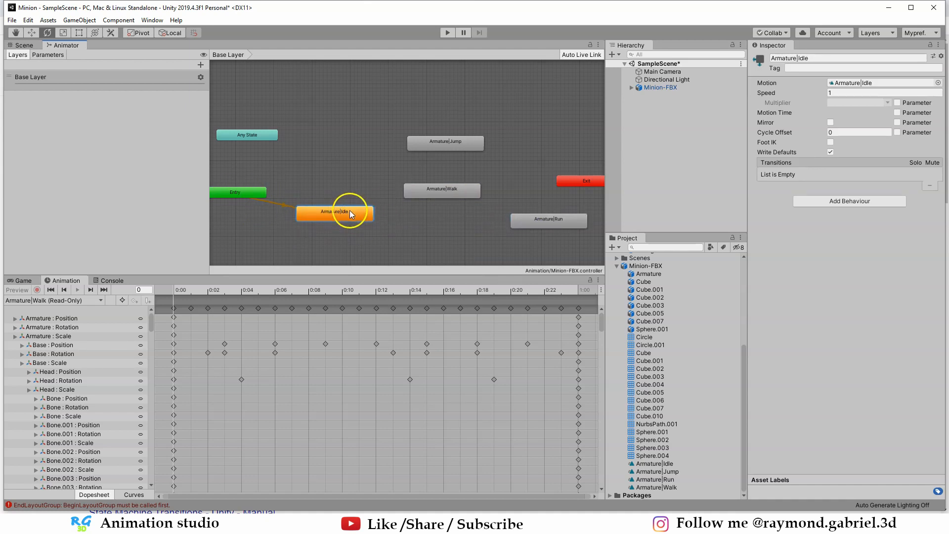
right_click(352, 212)
left_click(387, 213)
left_click(443, 192)
left_click_drag(443, 192, 444, 206)
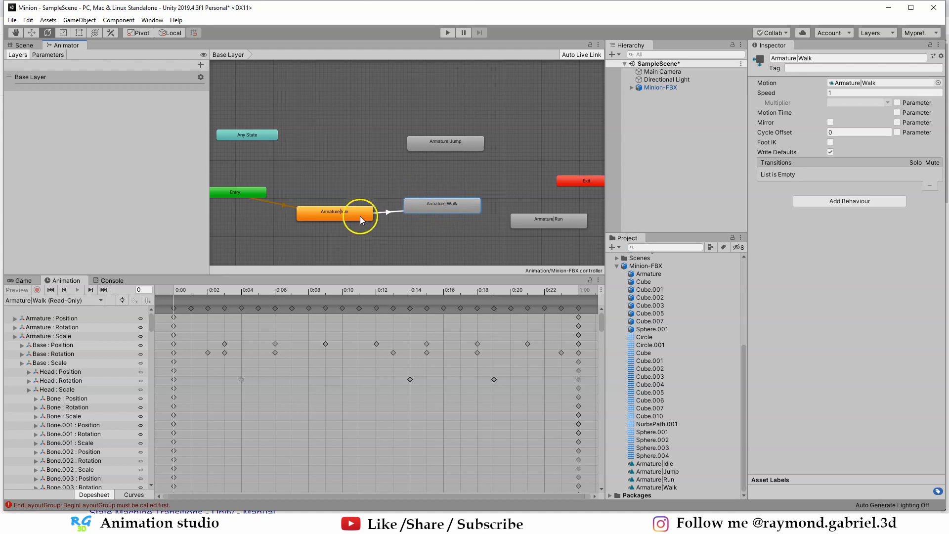
right_click(434, 202)
left_click(447, 208)
left_click(334, 212)
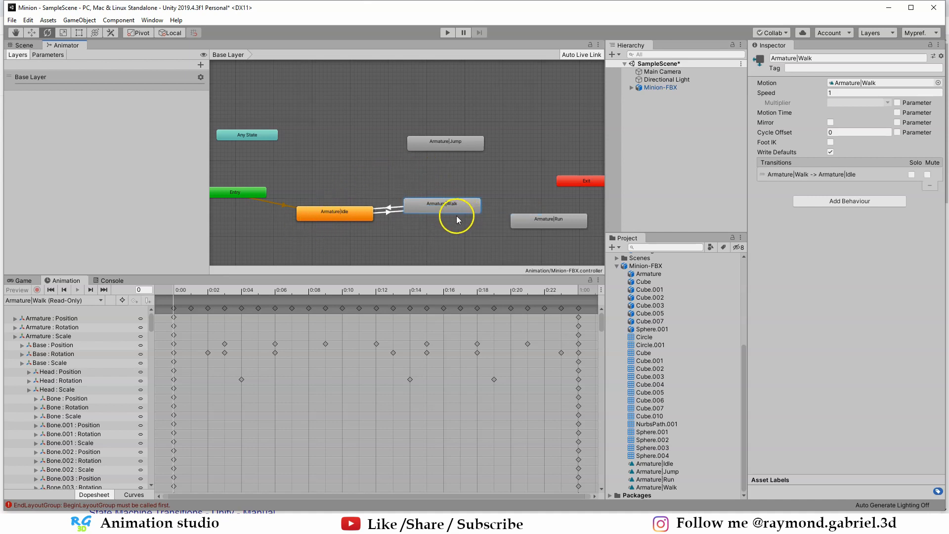
- Line up Armature|Run beside Armature|Walk and make transitions in both directions between these two states
left_click_drag(548, 222, 538, 211)
middle_click_drag(552, 235, 514, 225)
left_click_drag(539, 173, 571, 174)
right_click(411, 196)
left_click(448, 202)
left_click(485, 202)
right_click(505, 197)
- Position the Armature|Jump state above Armature|Run and make transitions in both directions between them
left_click(435, 138)
left_click_drag(435, 139, 519, 154)
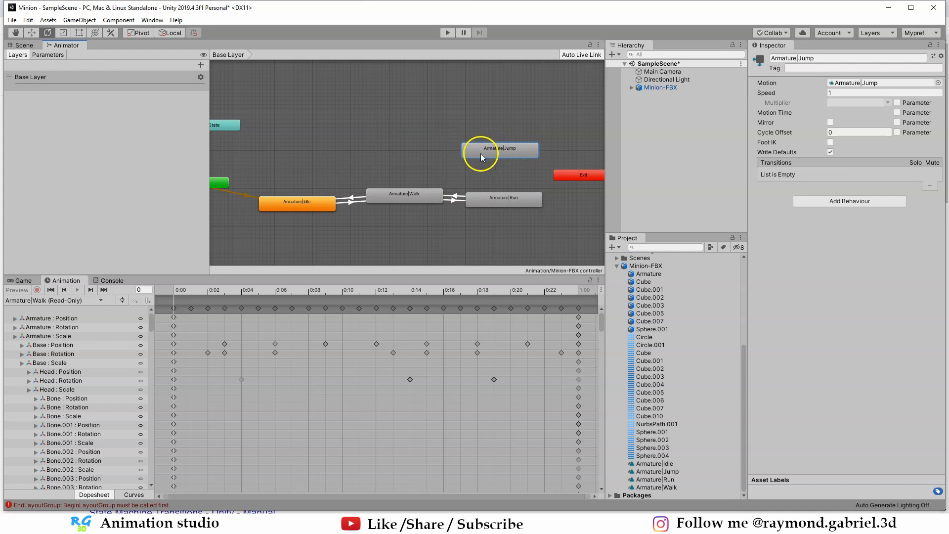
right_click(494, 200)
left_click(506, 204)
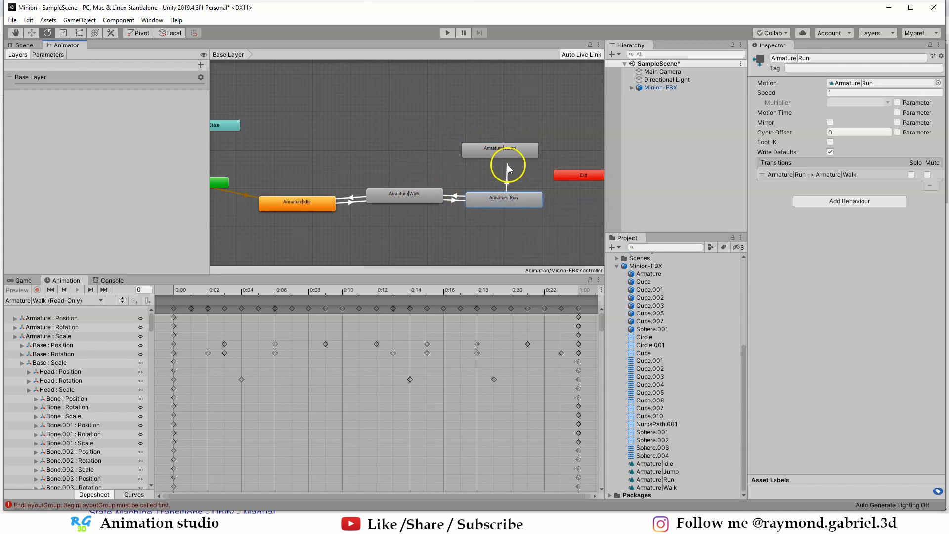
left_click(506, 151)
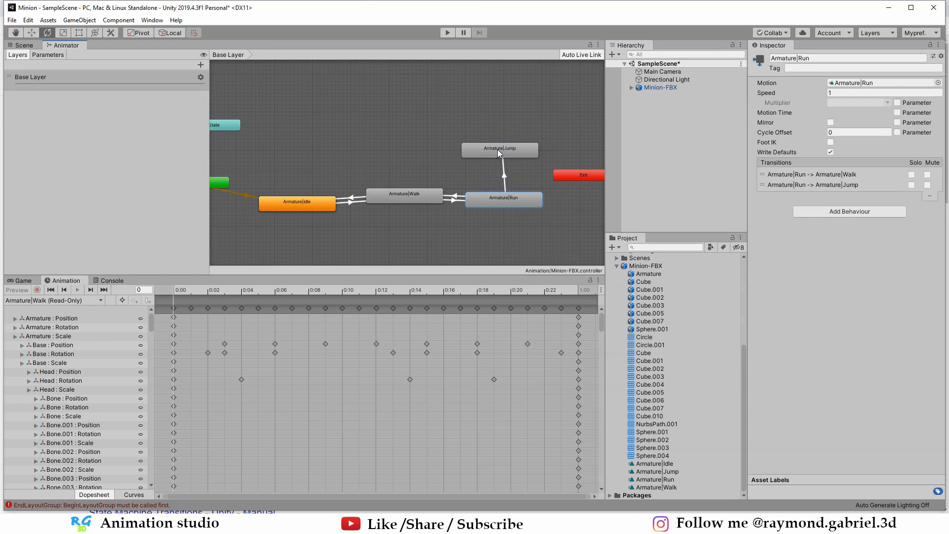
left_click(498, 150)
right_click(475, 152)
left_click(500, 159)
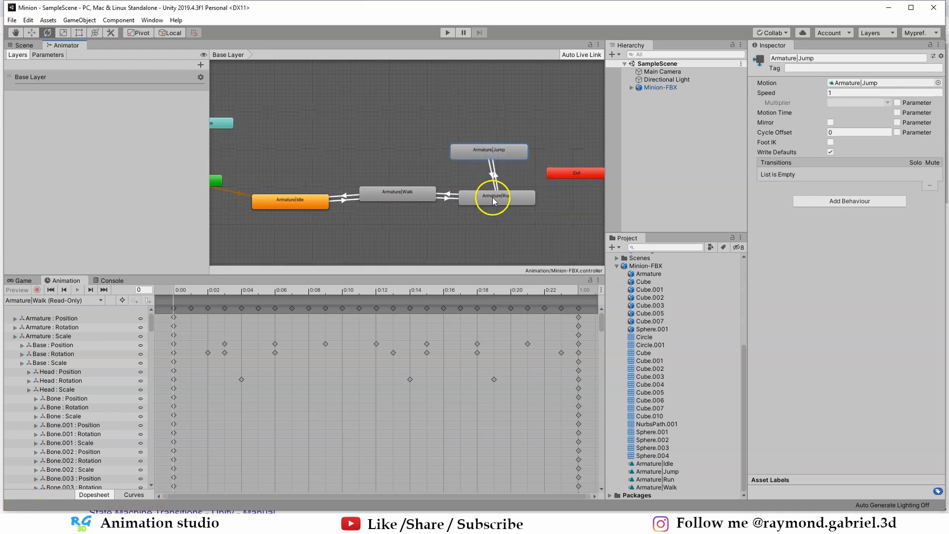
left_click(491, 200)
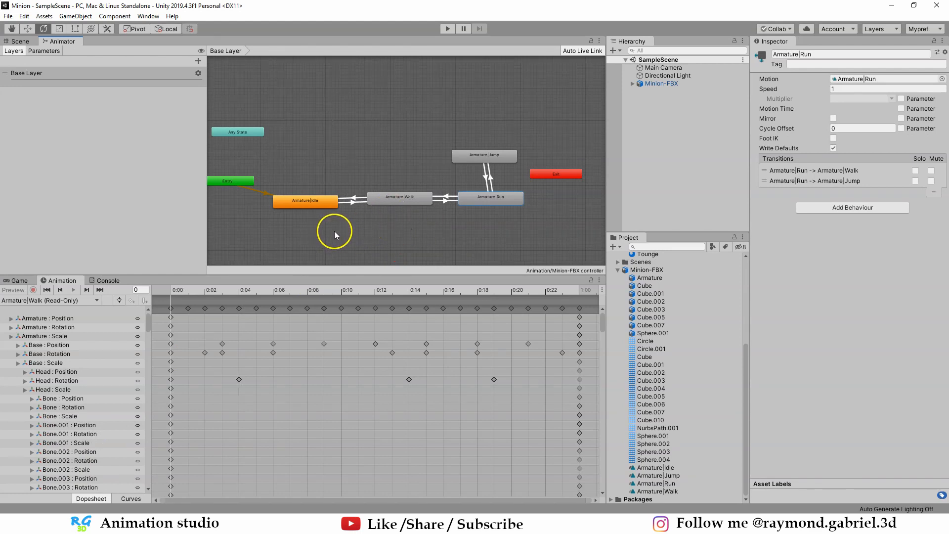
left_click_drag(304, 203, 304, 199)
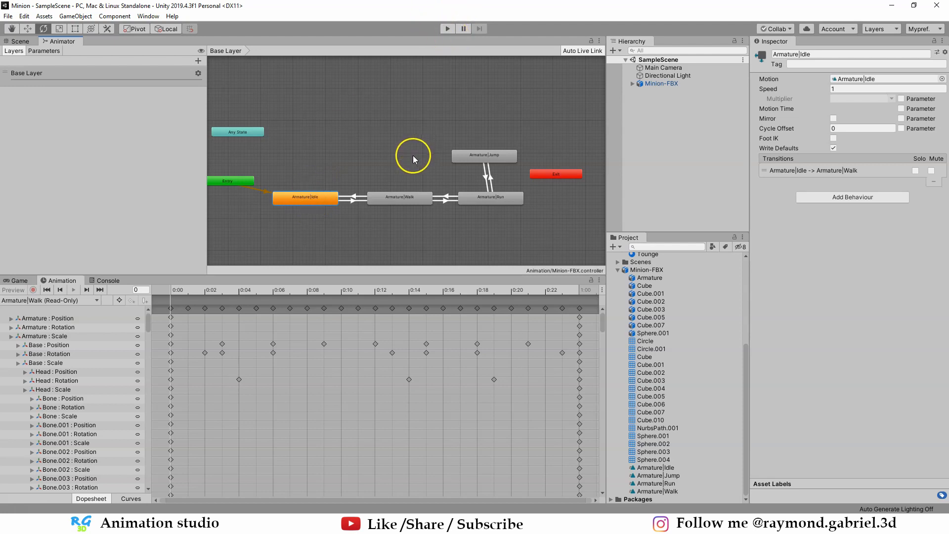
- Add a Bool parameter named Iswalking to the animator controller
left_click(45, 51)
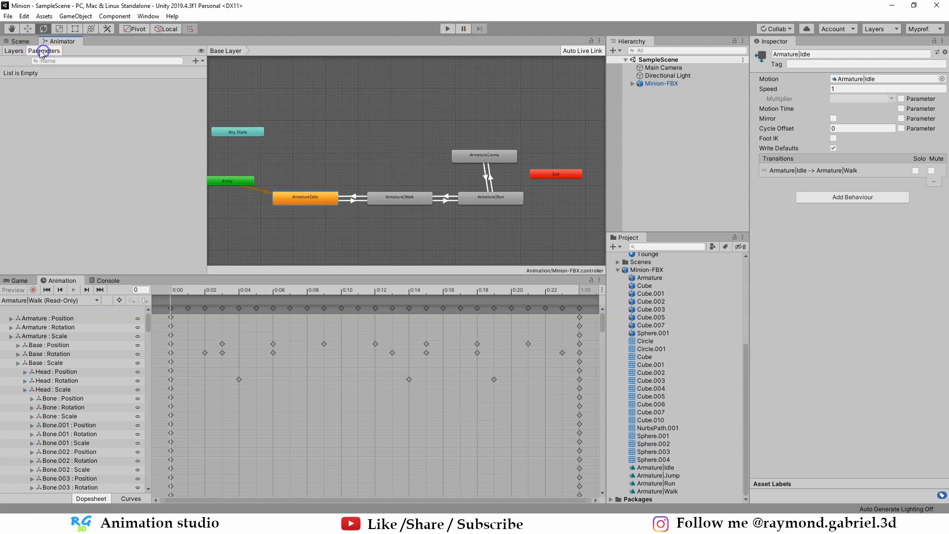
left_click(194, 61)
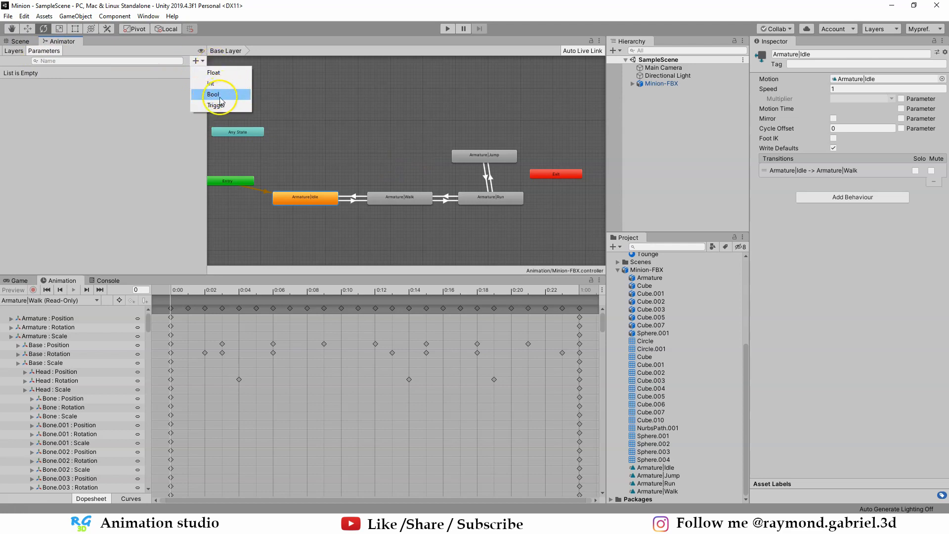
left_click(214, 94)
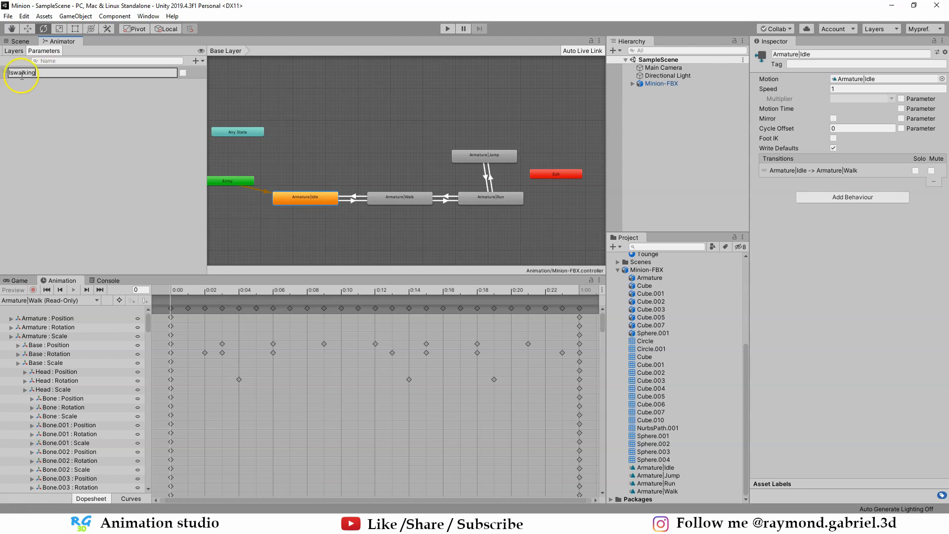
left_click(48, 76)
left_click(39, 111)
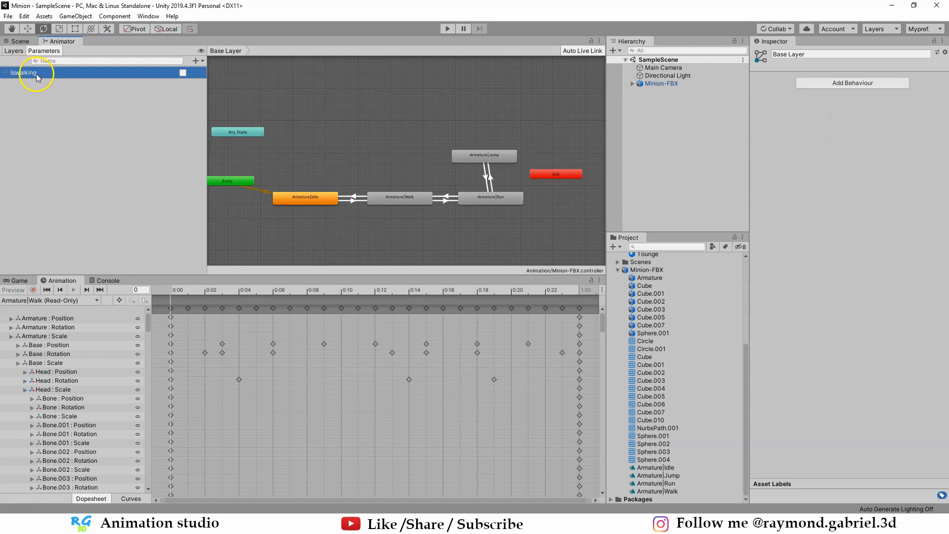
- Add a second Bool parameter named Isrunning to the animator controller
left_click(196, 61)
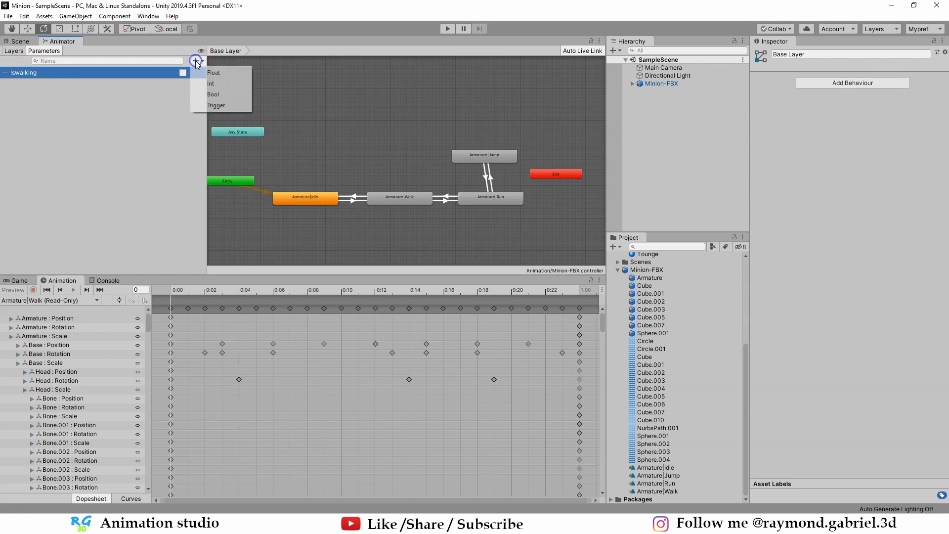
left_click(215, 94)
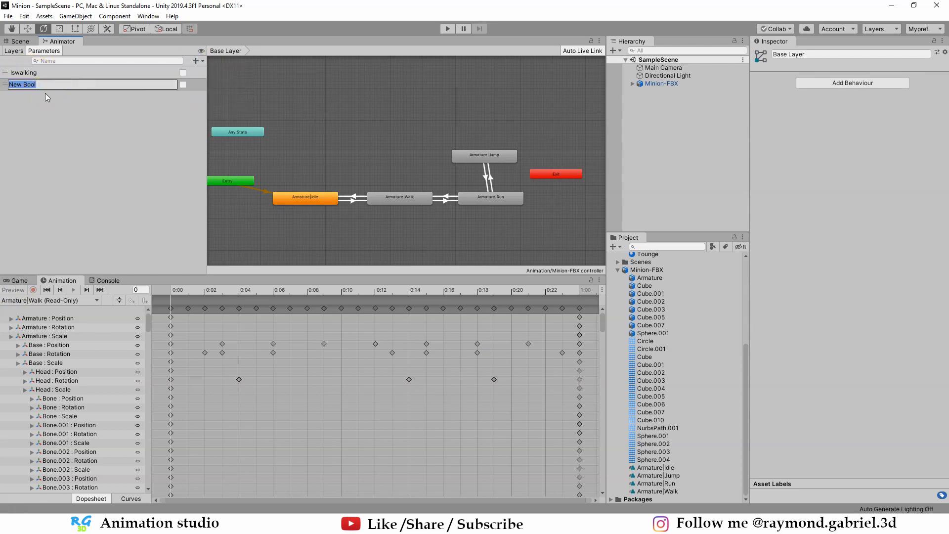
type("Isrunning")
key("Return")
- Add a third Bool parameter named Jump to the animator controller
left_click(195, 61)
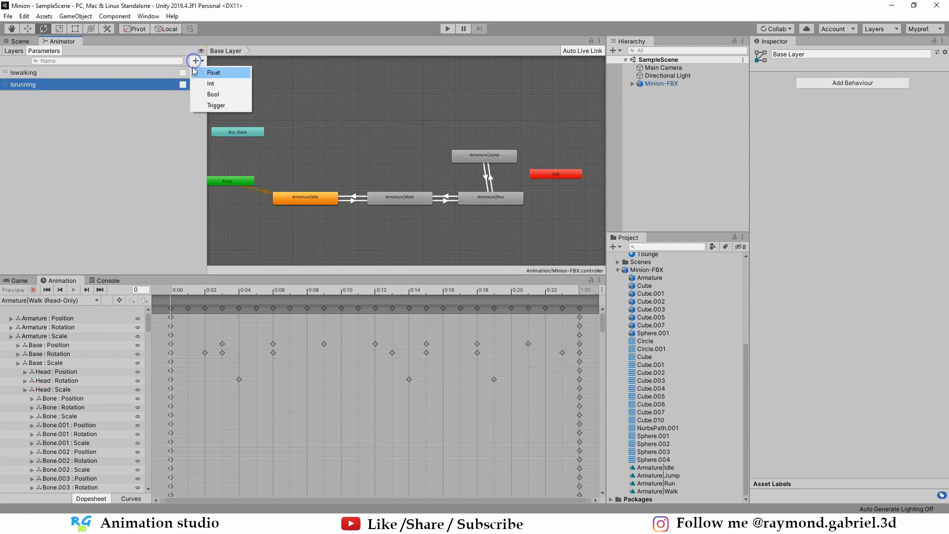
left_click(213, 94)
type("Ju")
type("mp")
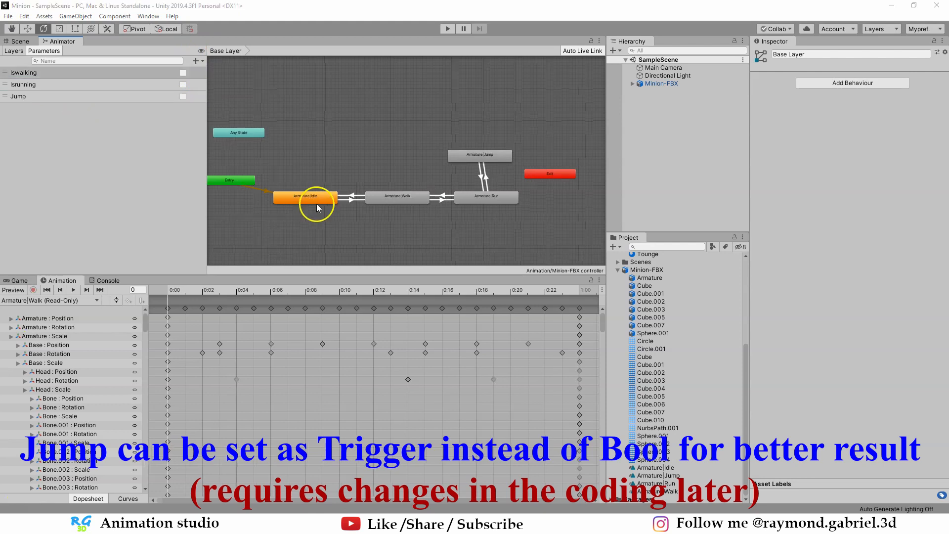
- Add the condition Iswalking = true to the Armature|Idle -> Armature|Walk transition
scroll(316, 202, "down", 1)
scroll(311, 183, "up", 1)
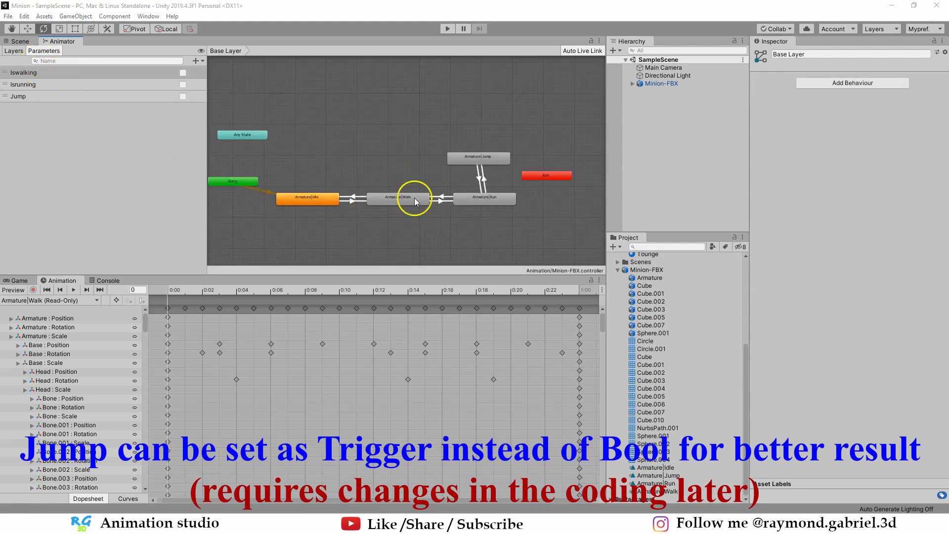
left_click(316, 207)
mouse_move(318, 198)
left_mouse_down()
mouse_move(295, 205)
mouse_move(313, 197)
left_mouse_up()
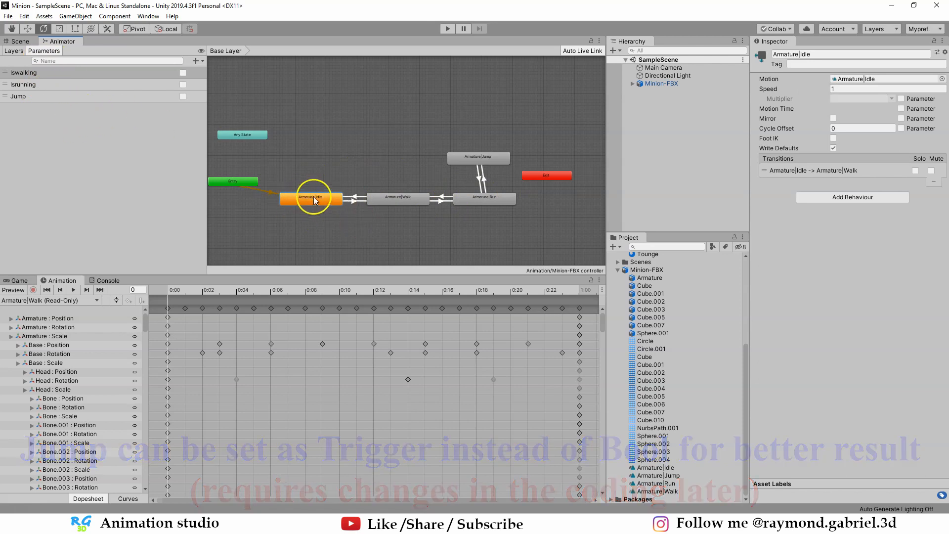
left_click(811, 170)
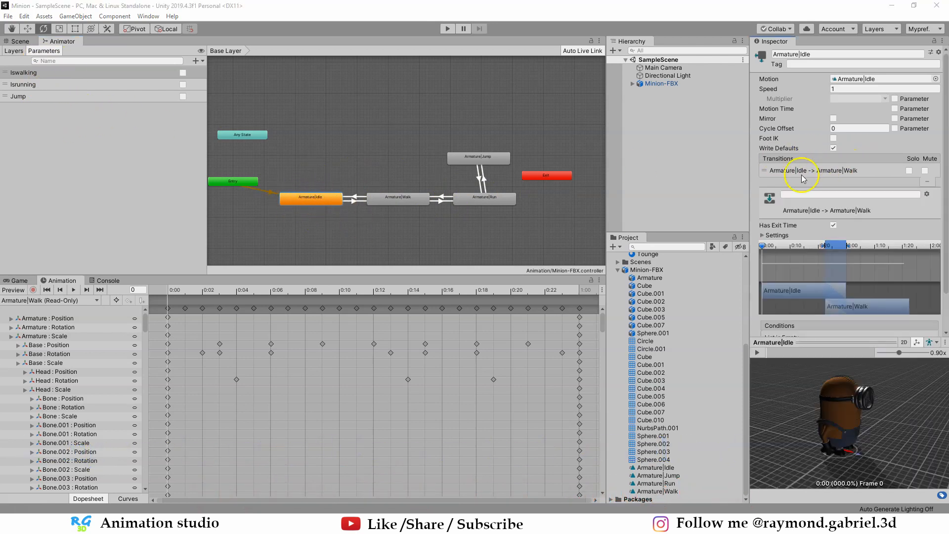
left_click(821, 170)
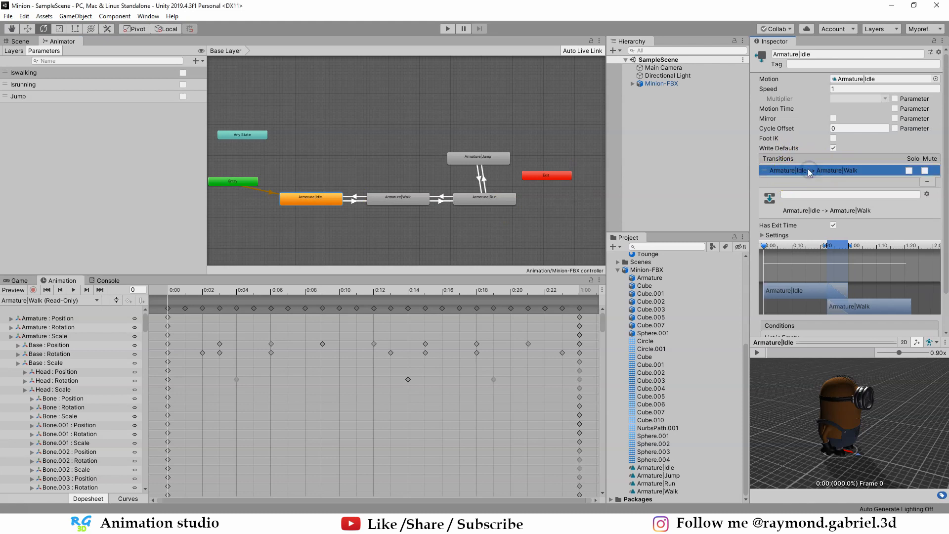
scroll(903, 216, "down", 2)
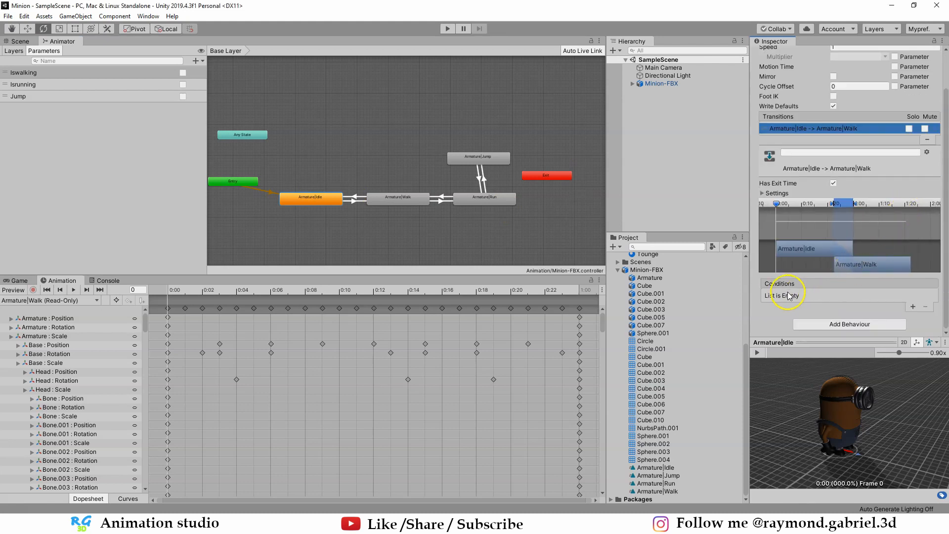
left_click(912, 307)
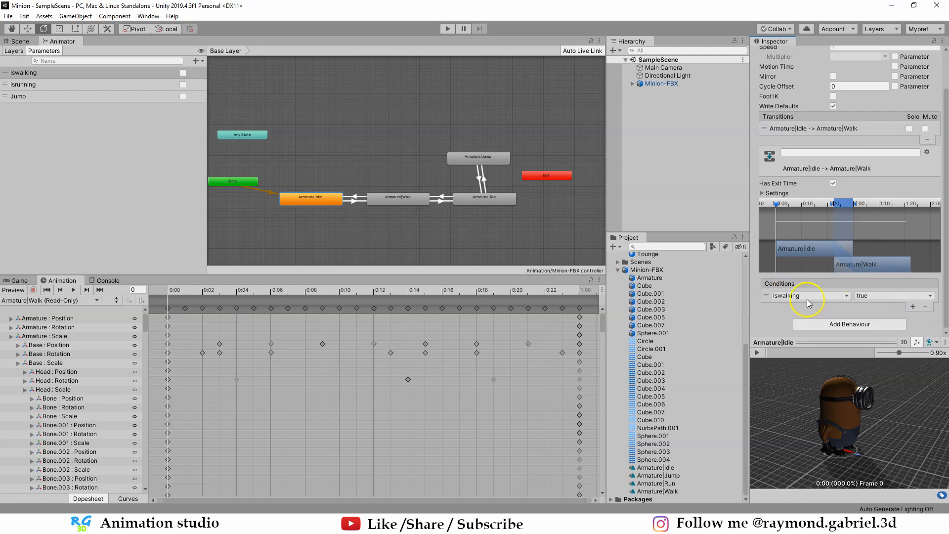
left_click(871, 296)
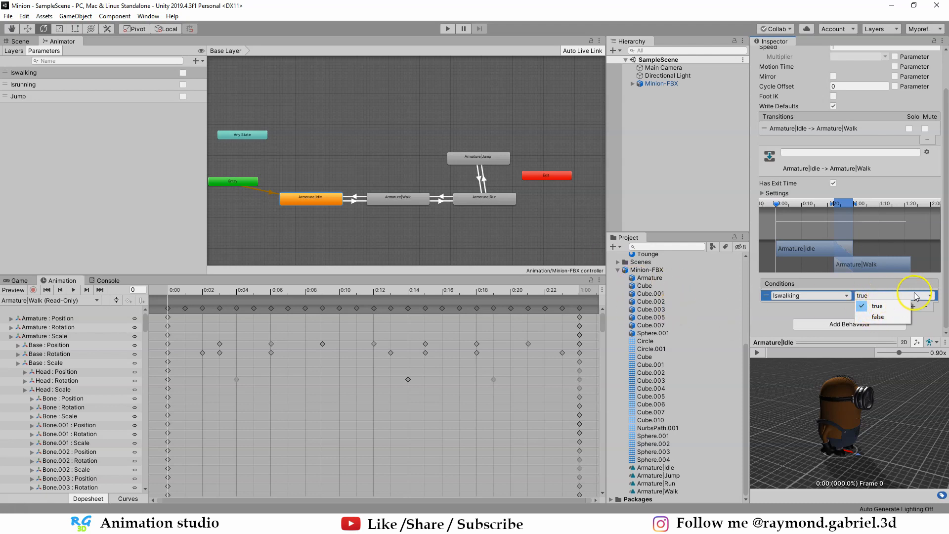
left_click(883, 307)
- Add an Iswalking condition to the Armature|Walk -> Armature|Idle transition
scroll(861, 319, "up", 2)
left_click(393, 197)
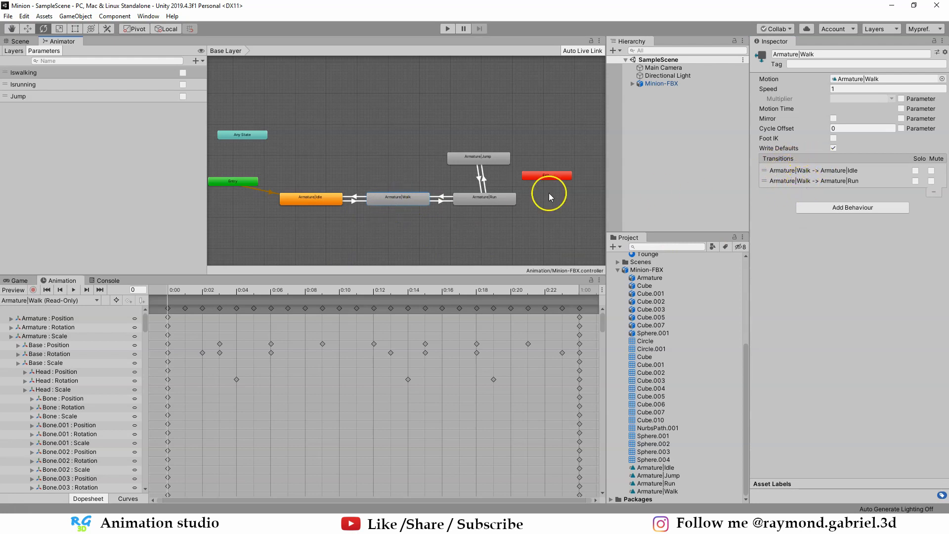
left_click(806, 171)
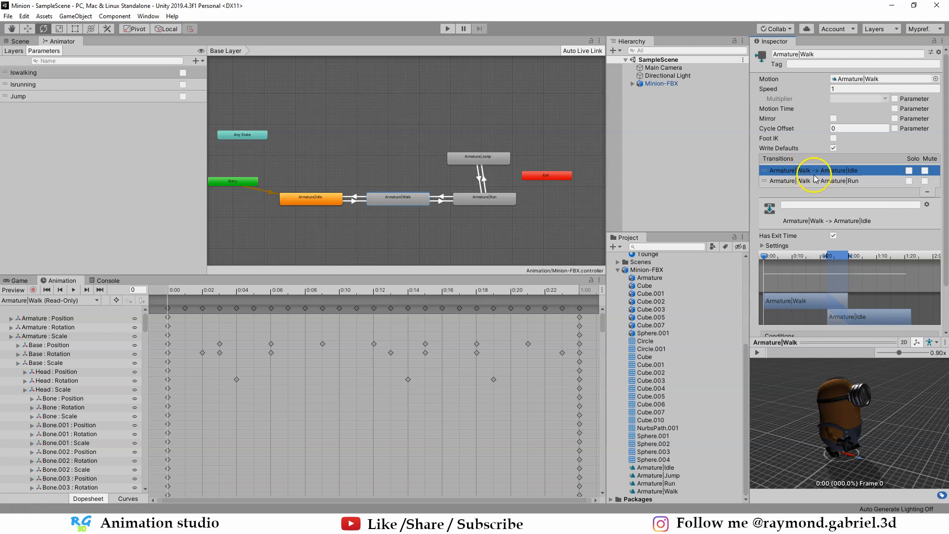
scroll(919, 311, "down", 3)
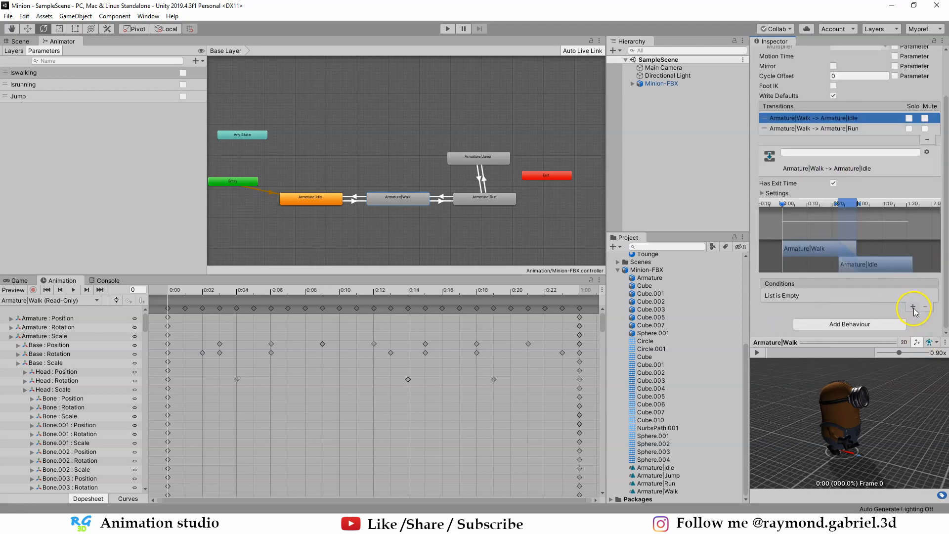
left_click(914, 308)
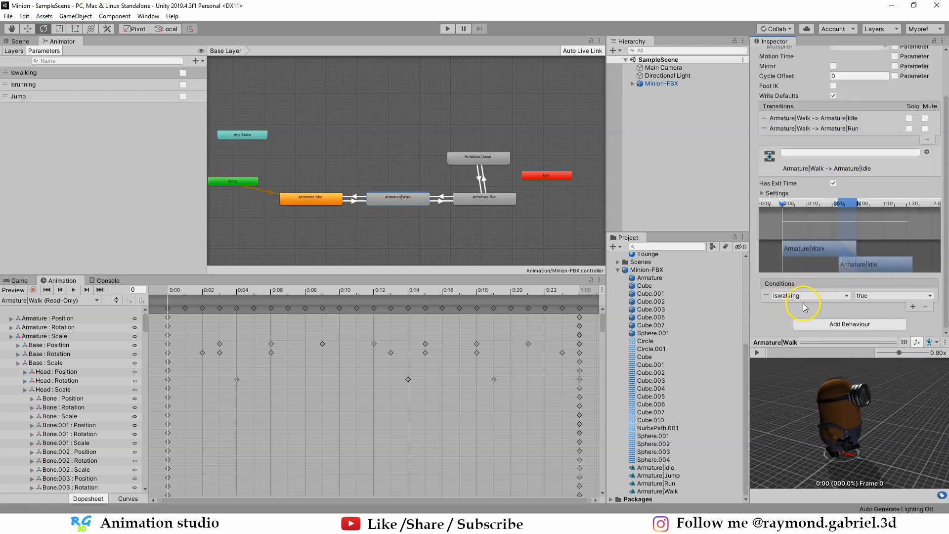
left_click(888, 300)
- Add the condition Isrunning = true to the Armature|Walk -> Armature|Run transition
left_click(836, 128)
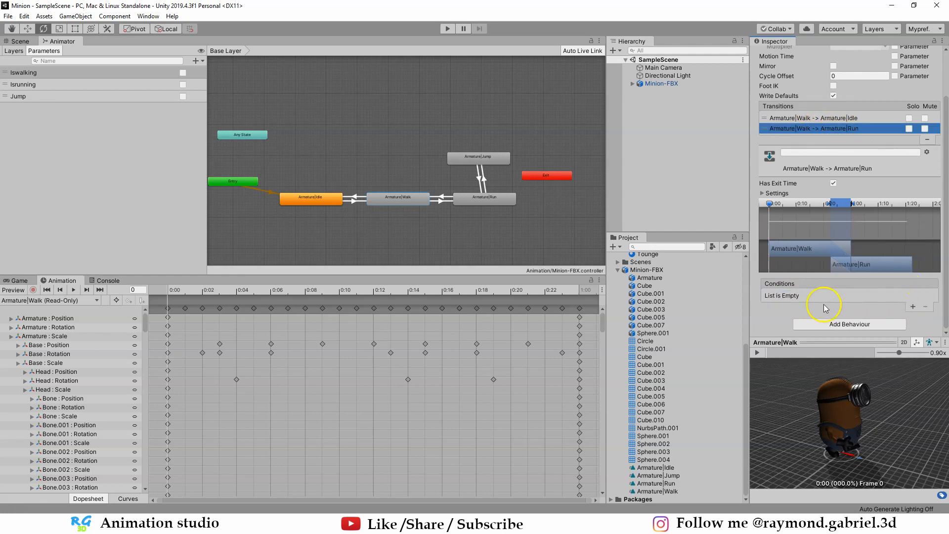
left_click(913, 308)
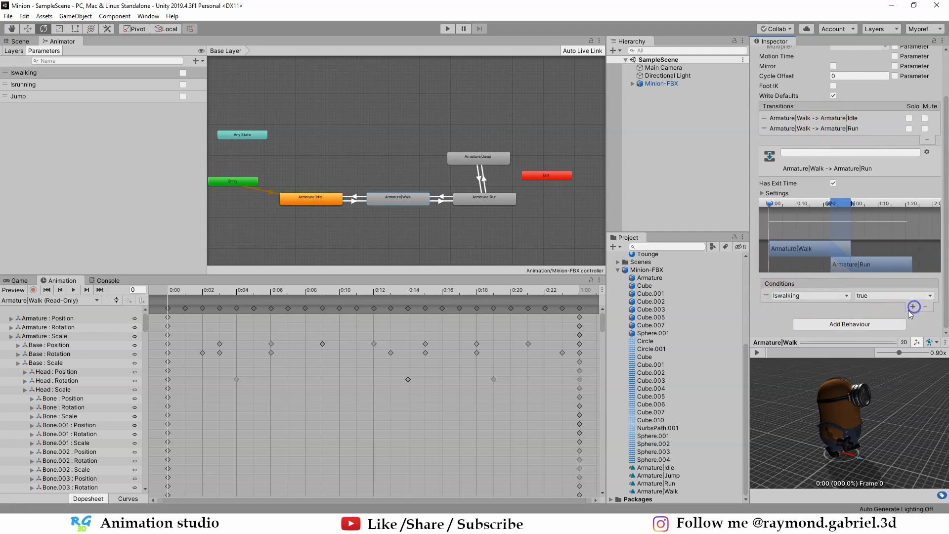
left_click(791, 297)
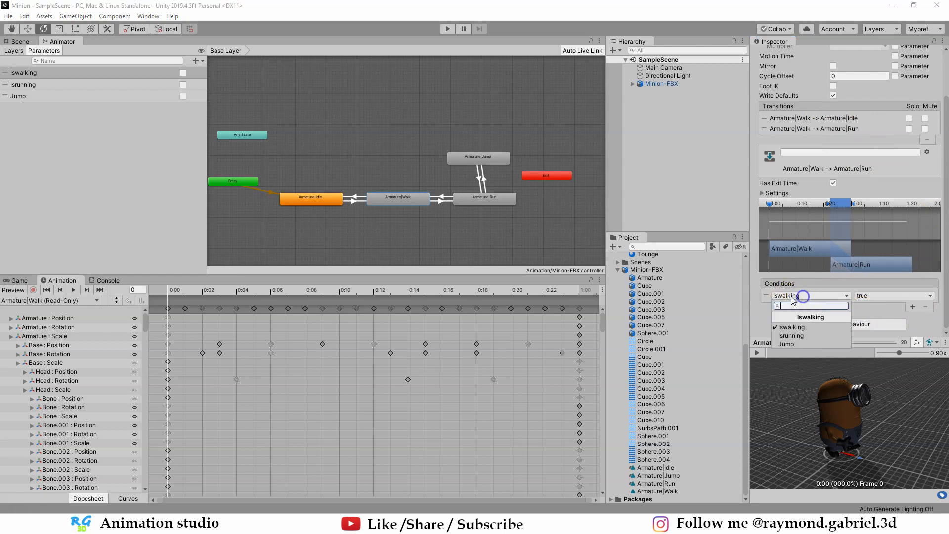
left_click(793, 335)
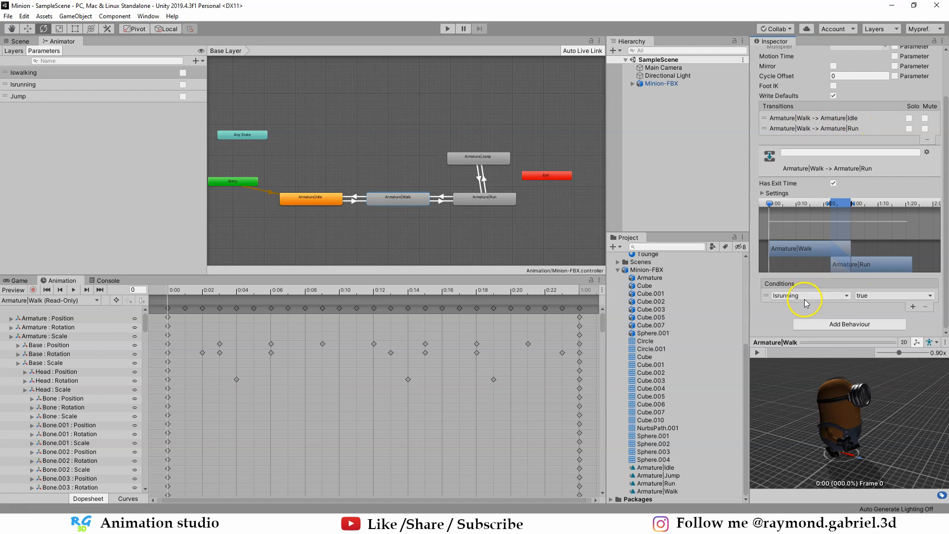
- Add the condition Isrunning = false to the Armature|Run -> Armature|Walk transition
left_click(488, 202)
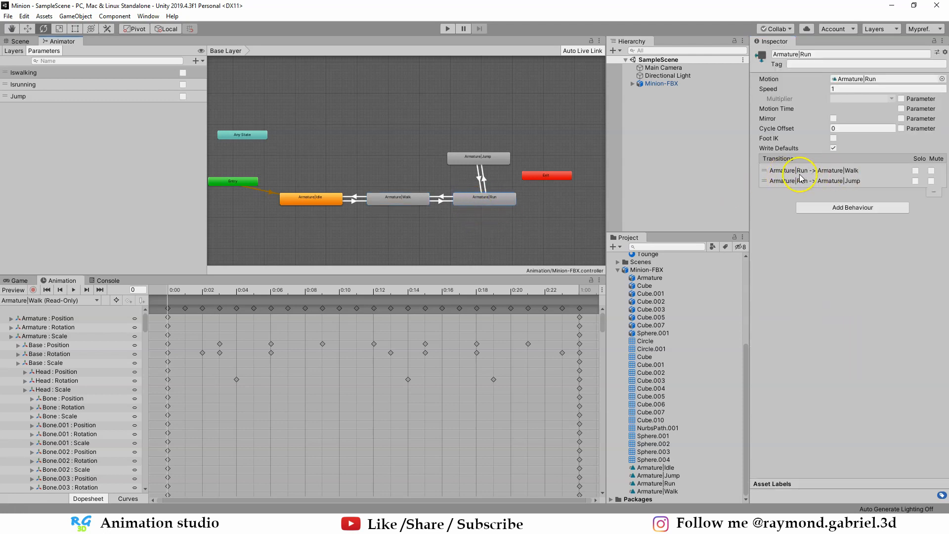
left_click(834, 171)
scroll(912, 304, "down", 3)
left_click(811, 295)
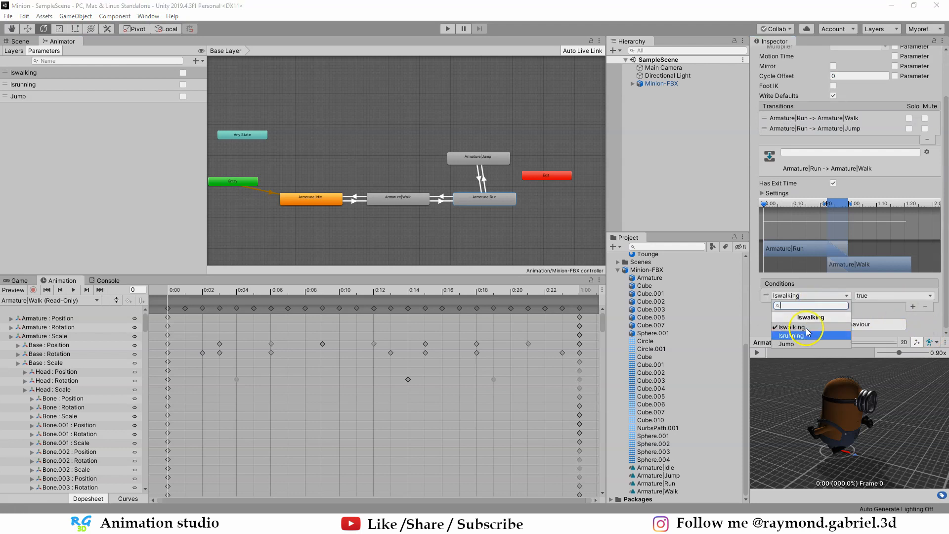
left_click(801, 328)
left_click(877, 296)
left_click(874, 320)
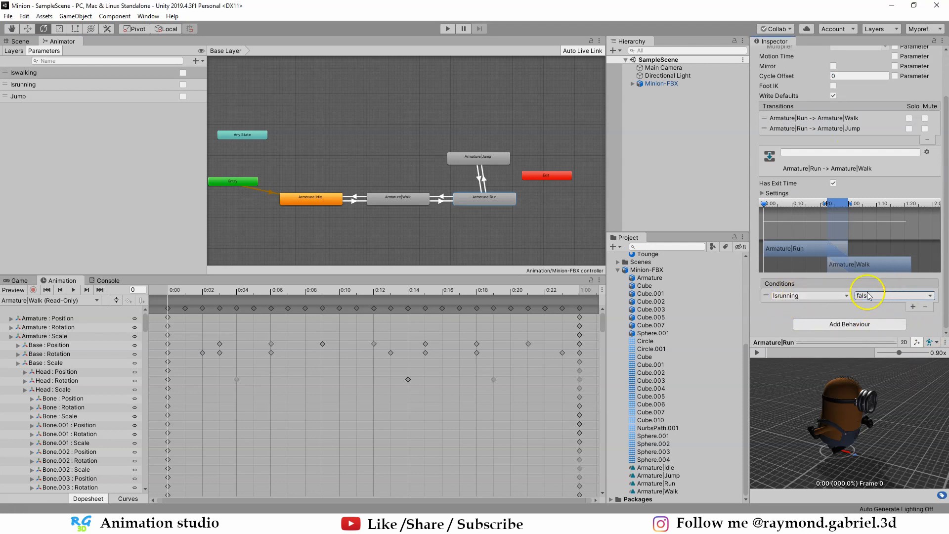
- Select the Armature|Run -> Armature|Jump transition of the Run state to edit its conditions
left_click(809, 128)
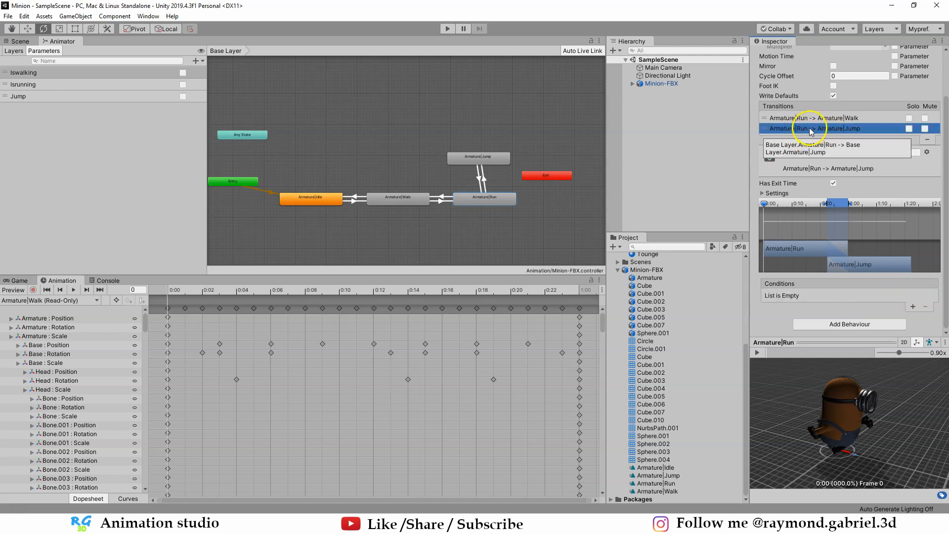
- Add a condition to the Armature|Run to Armature|Jump transition that requires Jump to be true
left_click(912, 306)
left_click(798, 295)
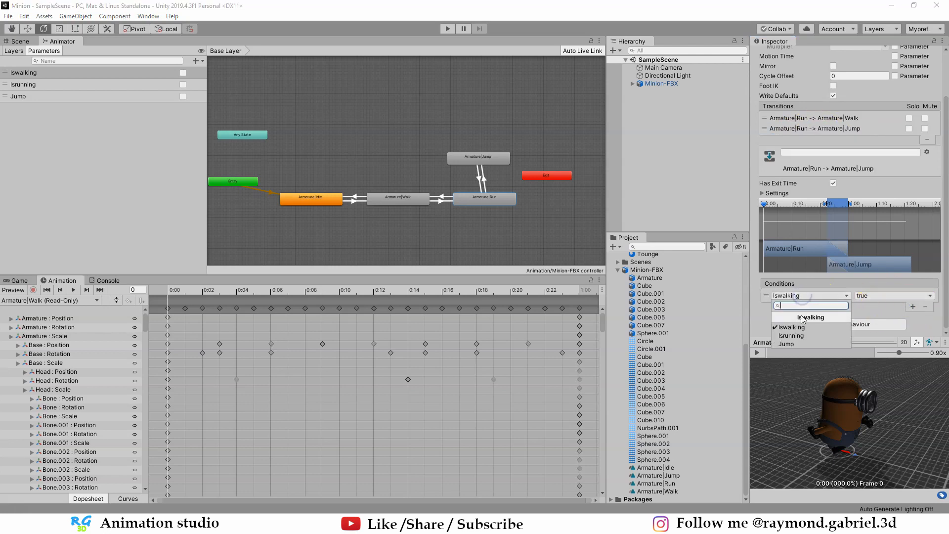
left_click(801, 345)
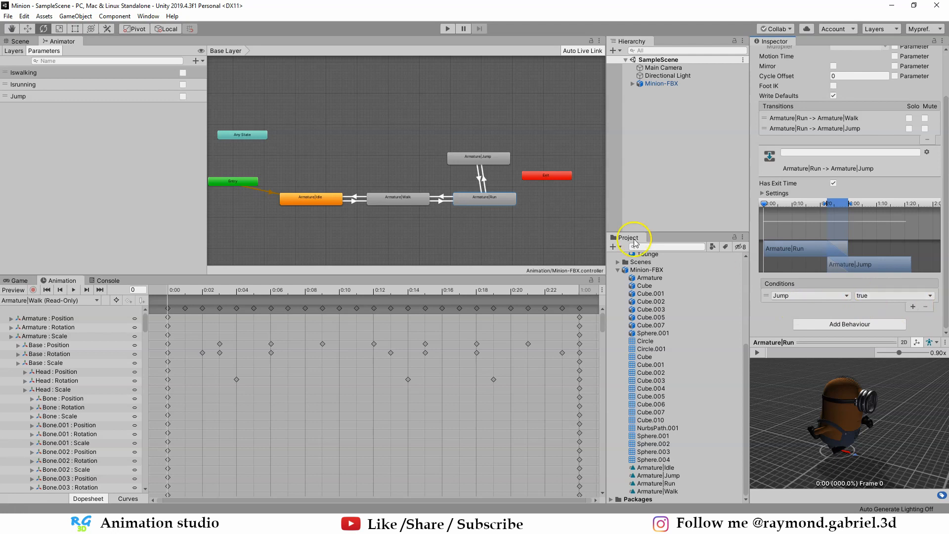
- Add a condition to the Armature|Jump to Armature|Run transition that requires Jump to be false
left_click(467, 156)
left_click(828, 171)
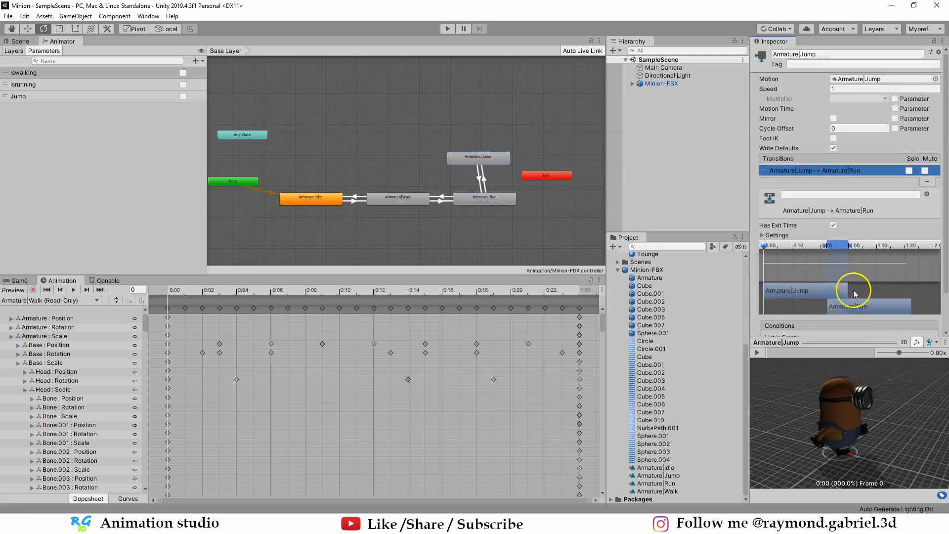
scroll(911, 329, "down", 2)
left_click(913, 307)
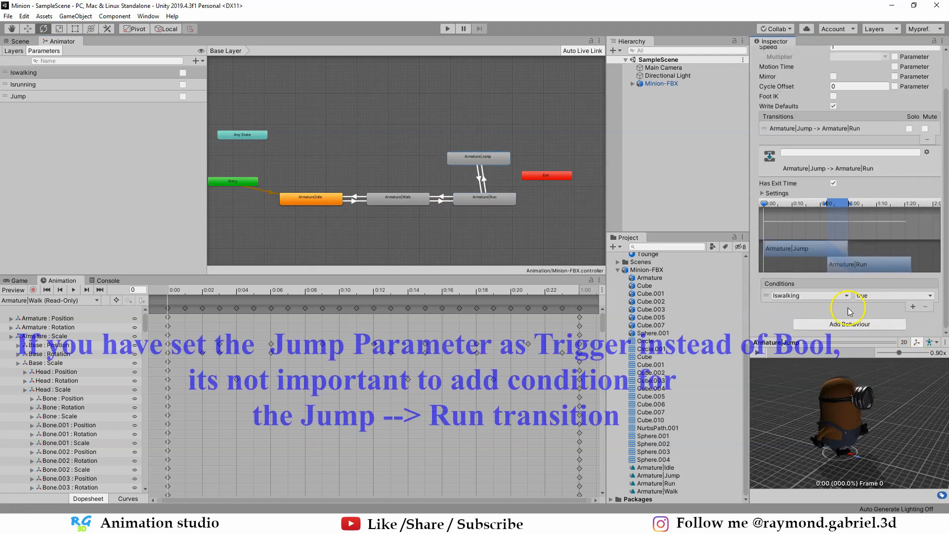
left_click(893, 296)
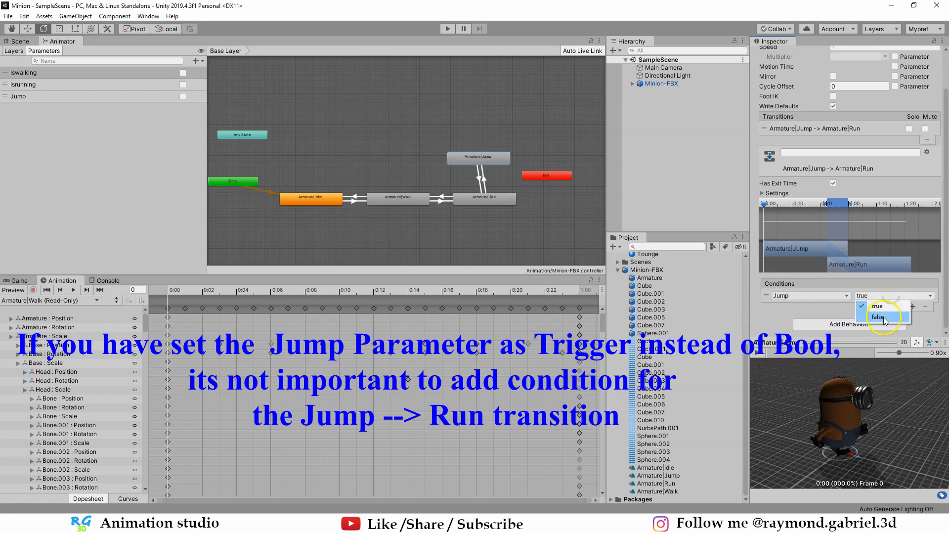
left_click(398, 207)
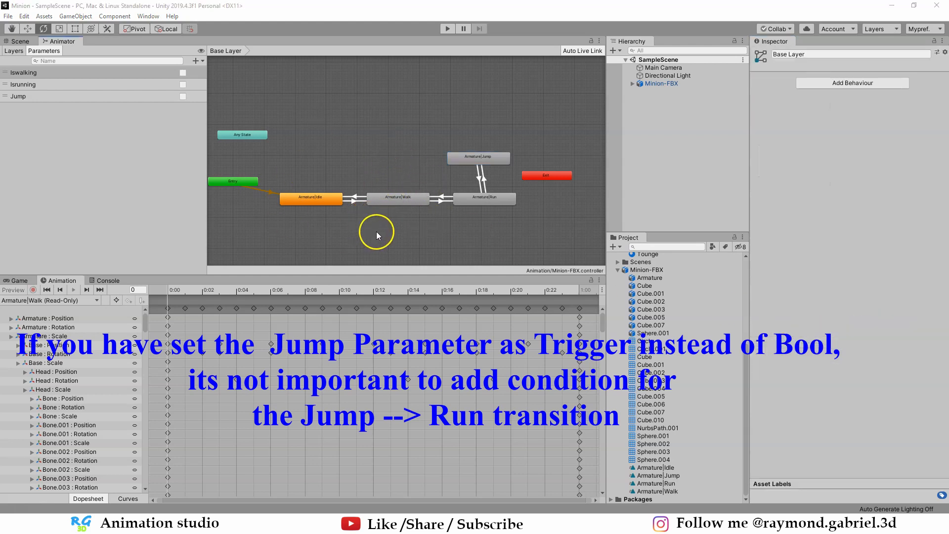
- Add a second directional light to the scene and move it above and beside the minion, to about X 8.61, Y 3.4, Z -2.39
left_click(16, 281)
scroll(318, 441, "down", 2)
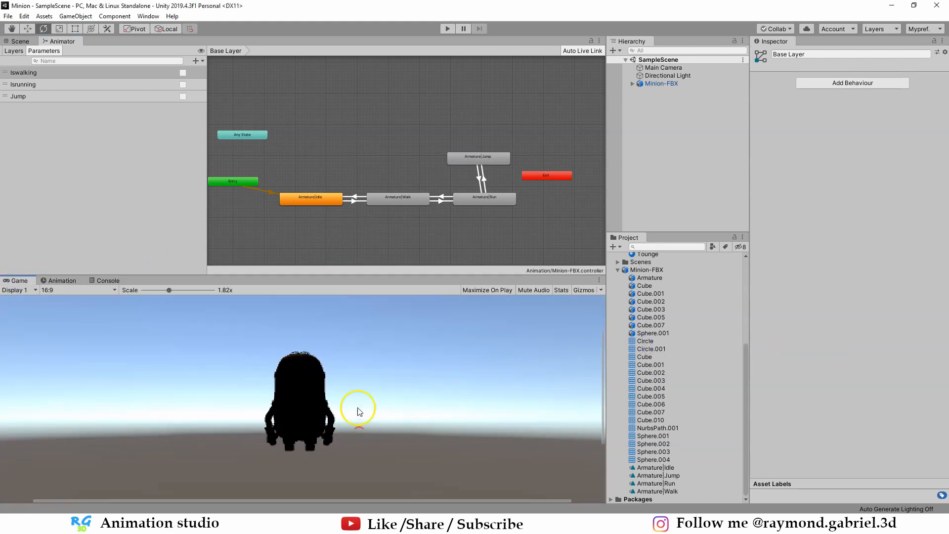
scroll(320, 395, "up", 2)
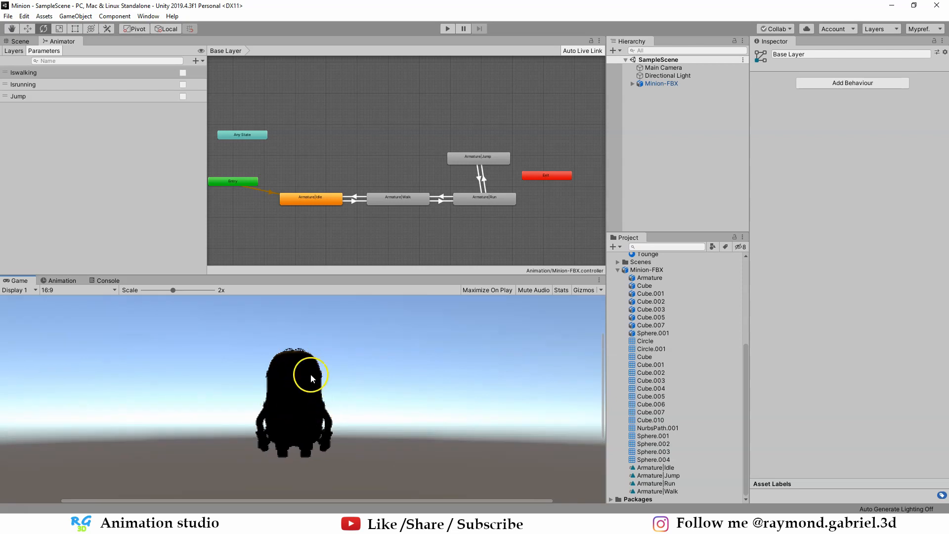
left_click(19, 41)
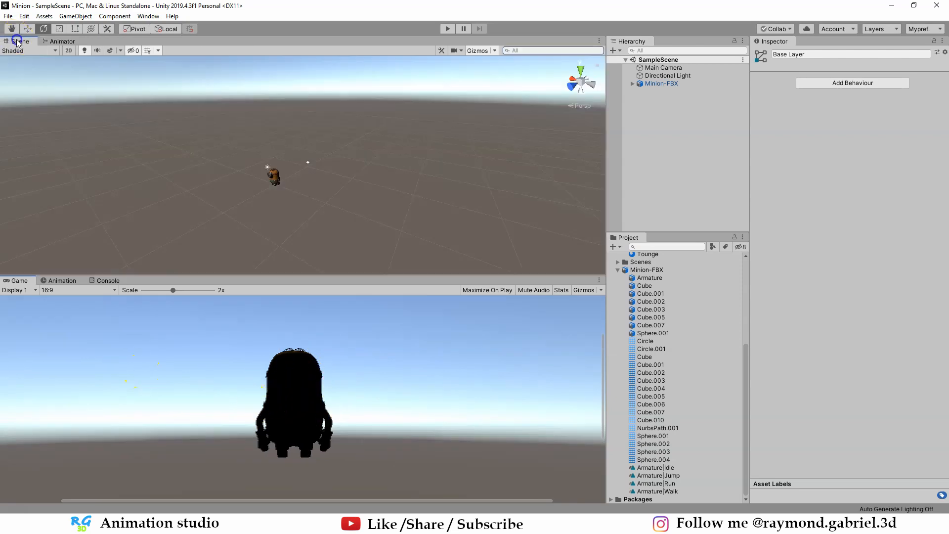
scroll(304, 226, "up", 4)
scroll(288, 226, "down", 2)
right_click_drag(318, 241, 339, 210)
middle_click_drag(339, 210, 445, 154)
left_click(71, 18)
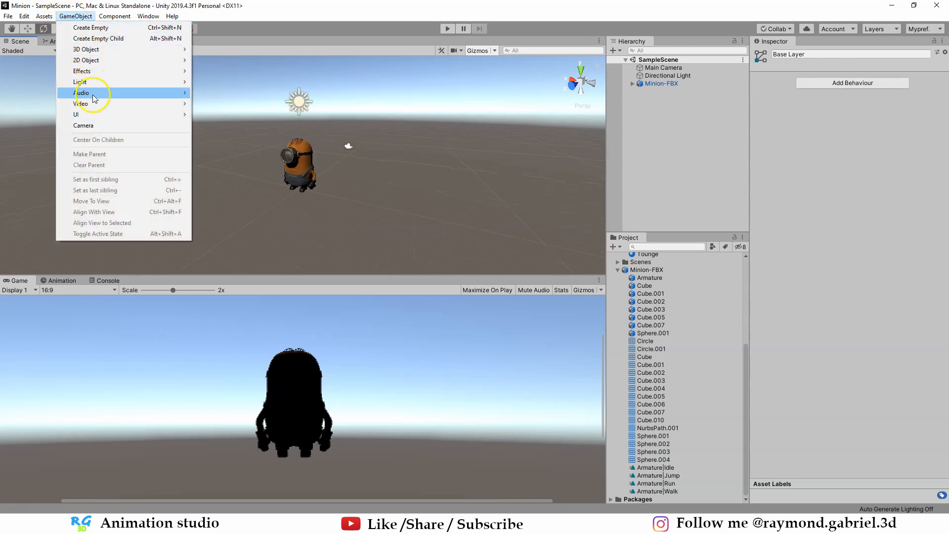
mouse_move(99, 82)
left_click(241, 80)
key("w")
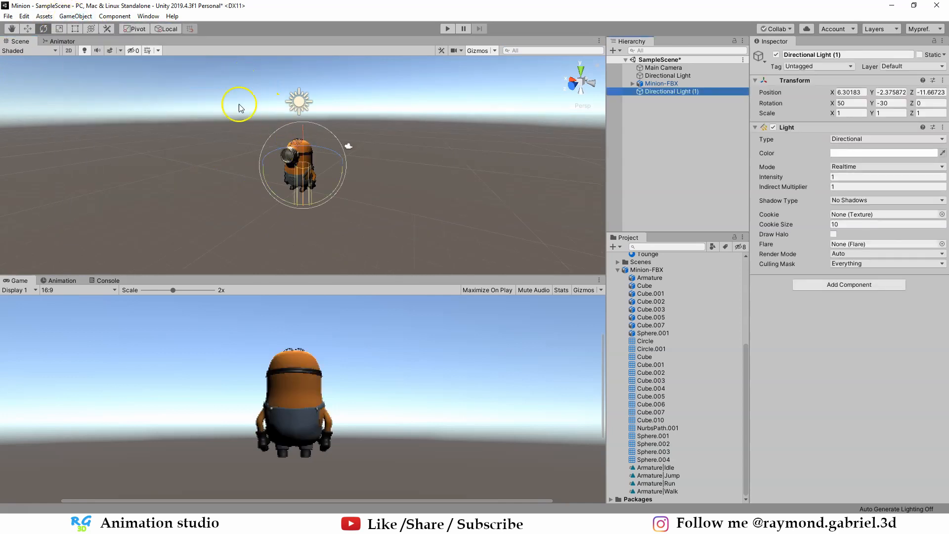
left_click_drag(271, 166, 183, 123)
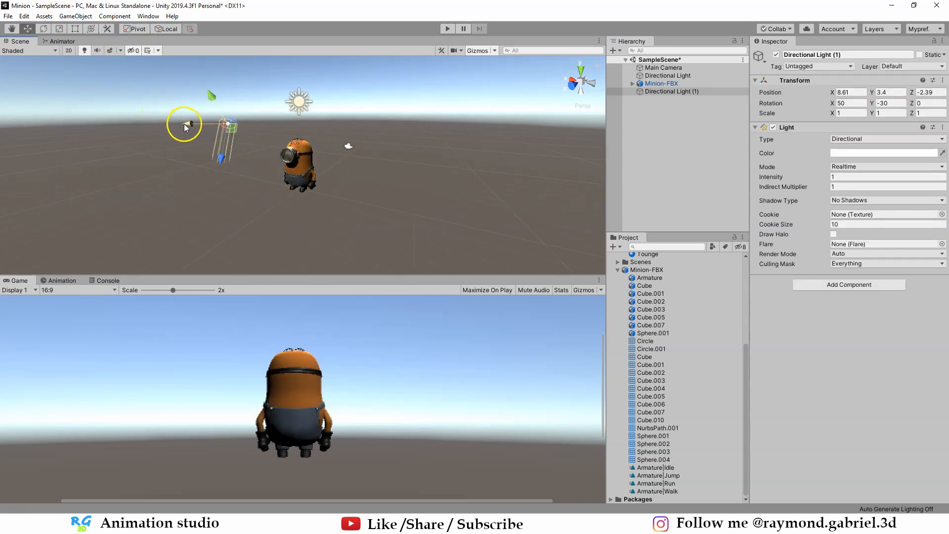
- Move the main camera in front of the minion, set its Y rotation to 180, and pull it back to frame the whole character
left_click(349, 145)
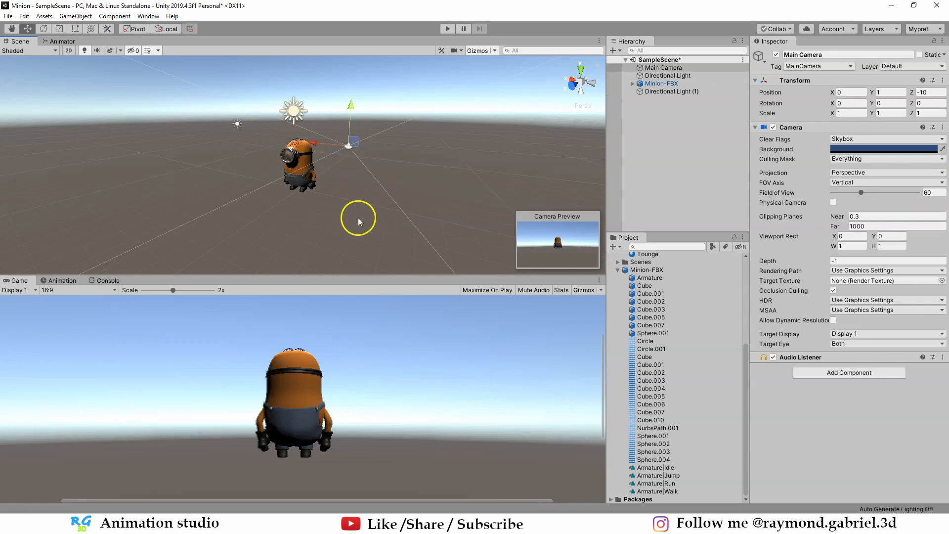
left_click_drag(341, 152, 301, 170)
left_click(883, 103)
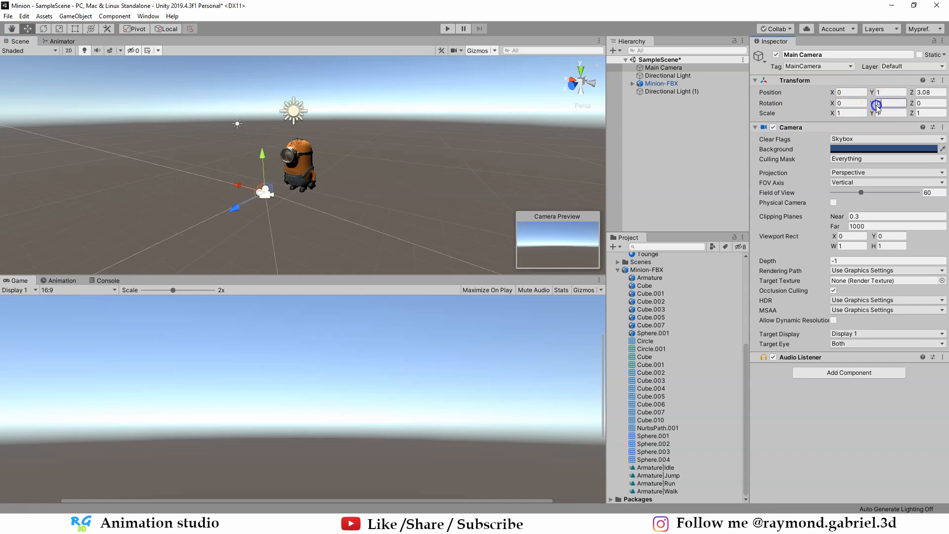
type("180")
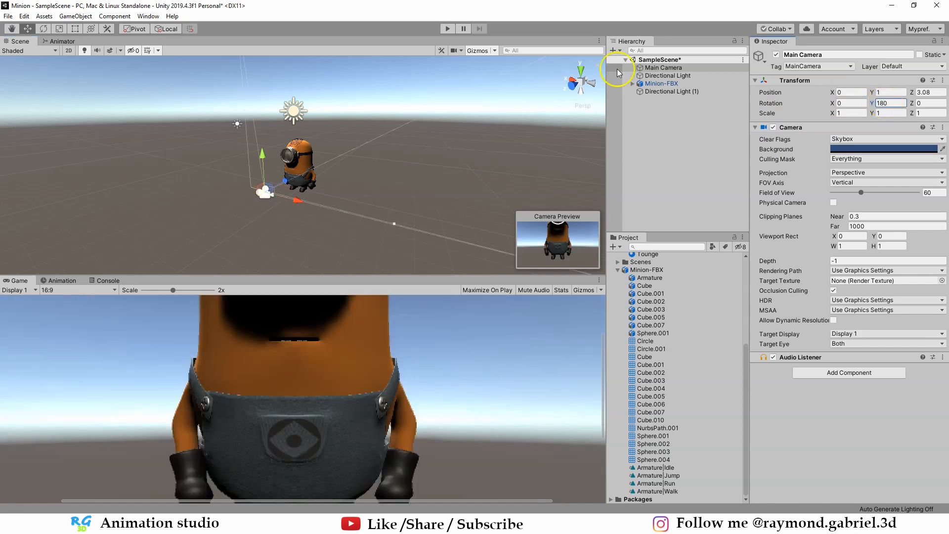
left_click_drag(285, 181, 247, 210)
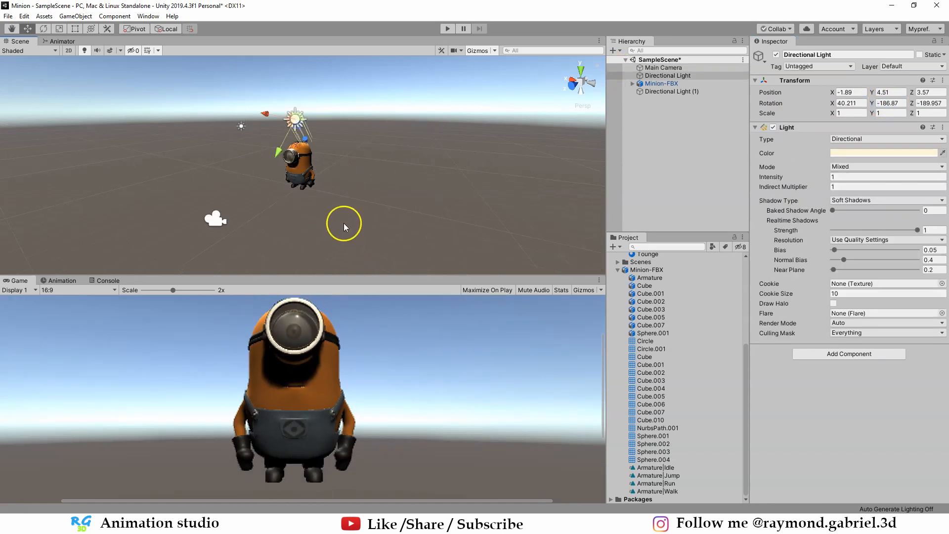
- Run the scene in play mode and watch the Armature|Idle state in the Animator graph
left_click(61, 41)
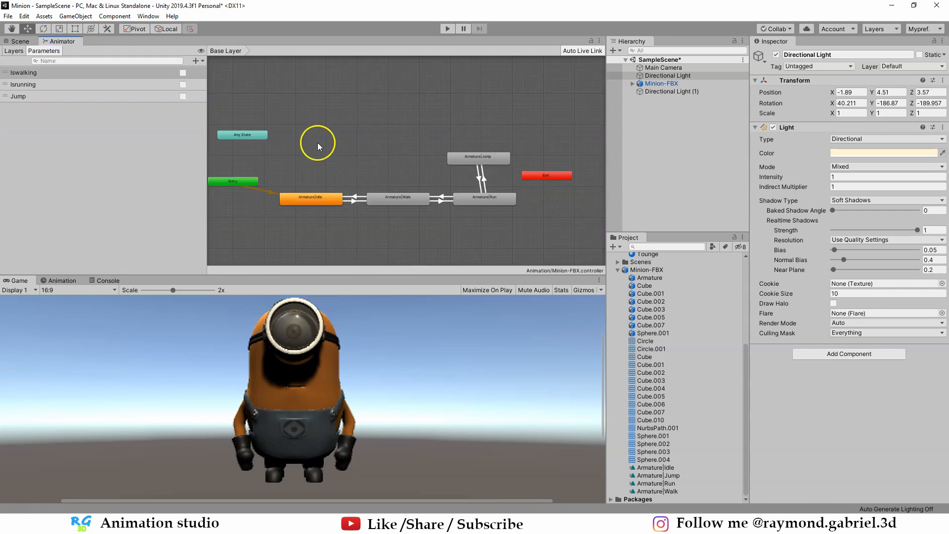
middle_click_drag(423, 174, 406, 151)
left_click(311, 181)
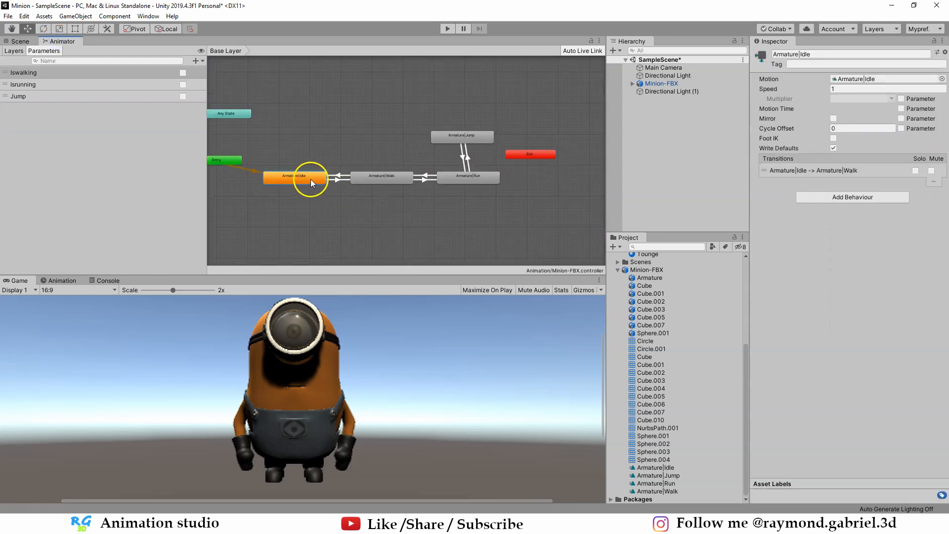
left_click(447, 28)
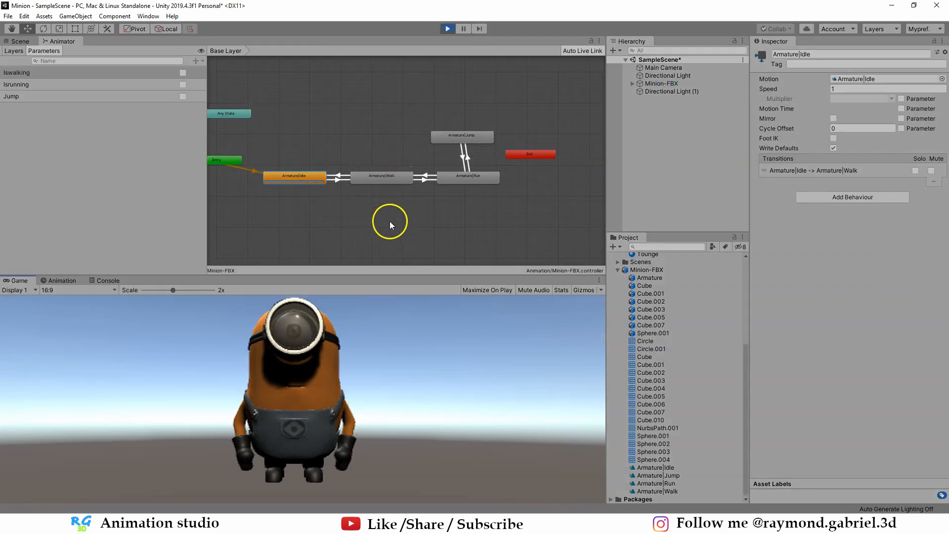
middle_click_drag(391, 221, 383, 225)
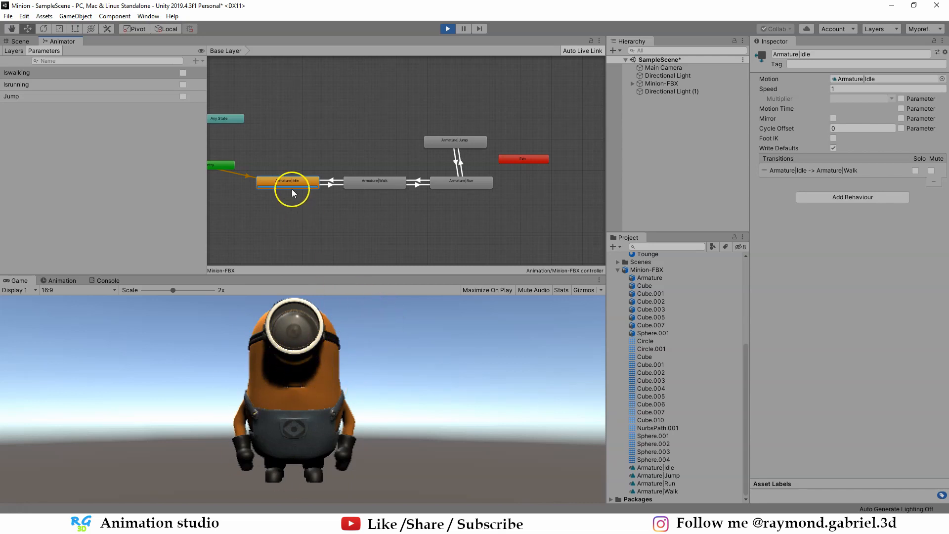
- Enable Loop Time for the Armature|Idle clip in the Minion-FBX import settings and apply the change
left_click(648, 270)
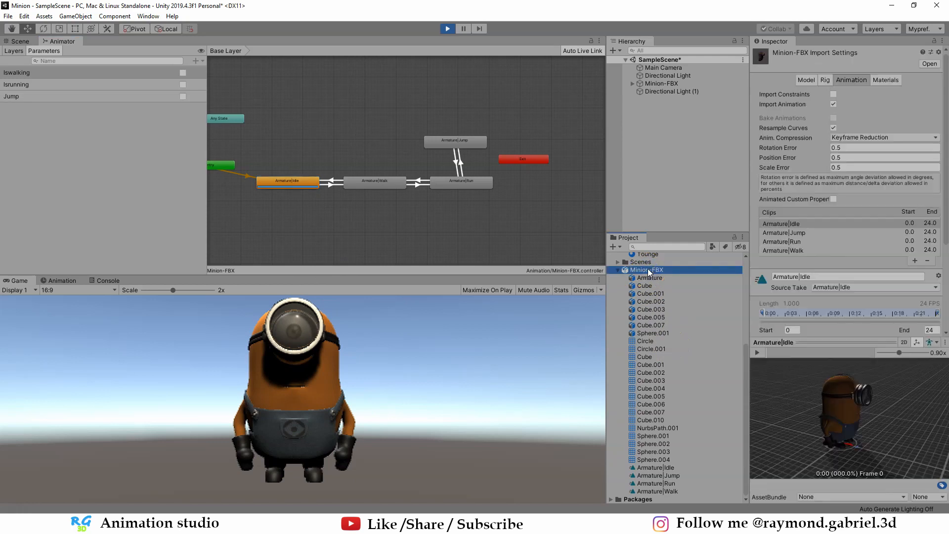
left_click(799, 224)
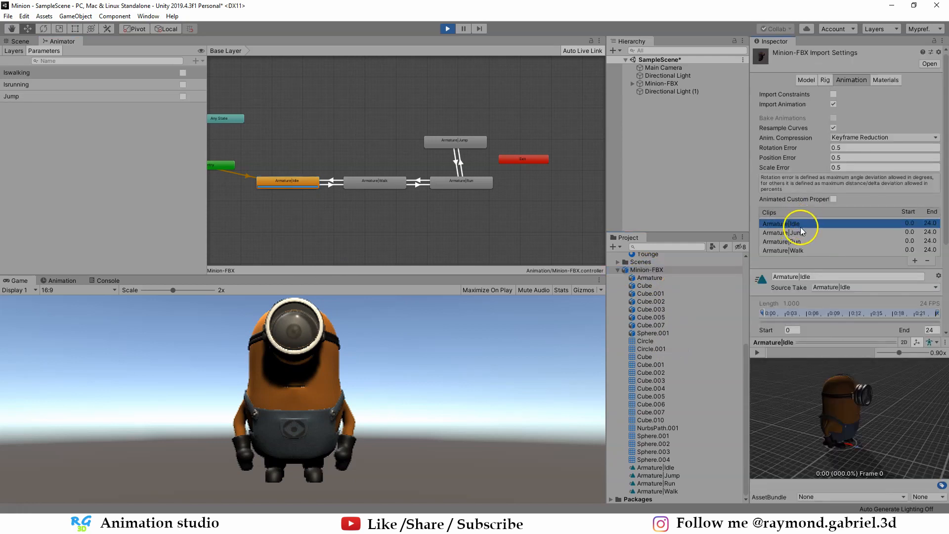
scroll(837, 251, "down", 5)
left_click(833, 218)
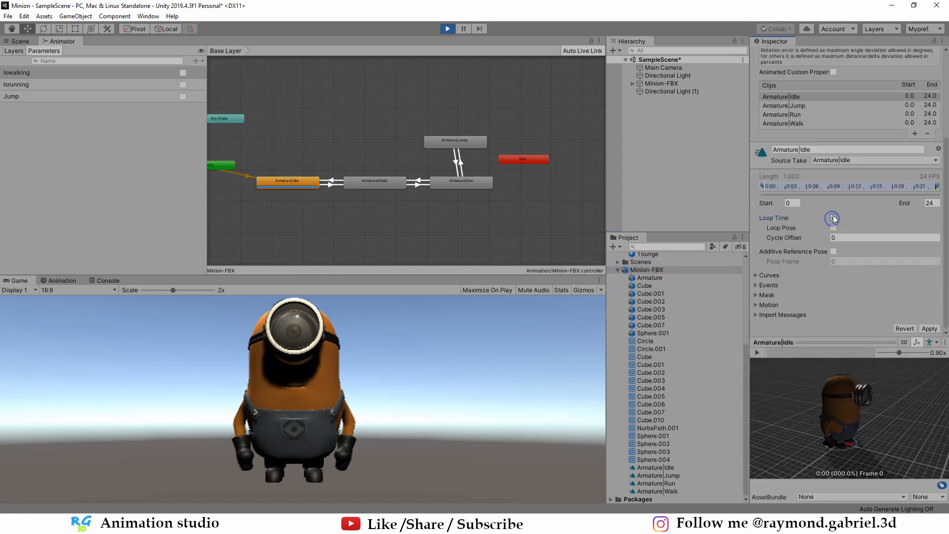
left_click(929, 328)
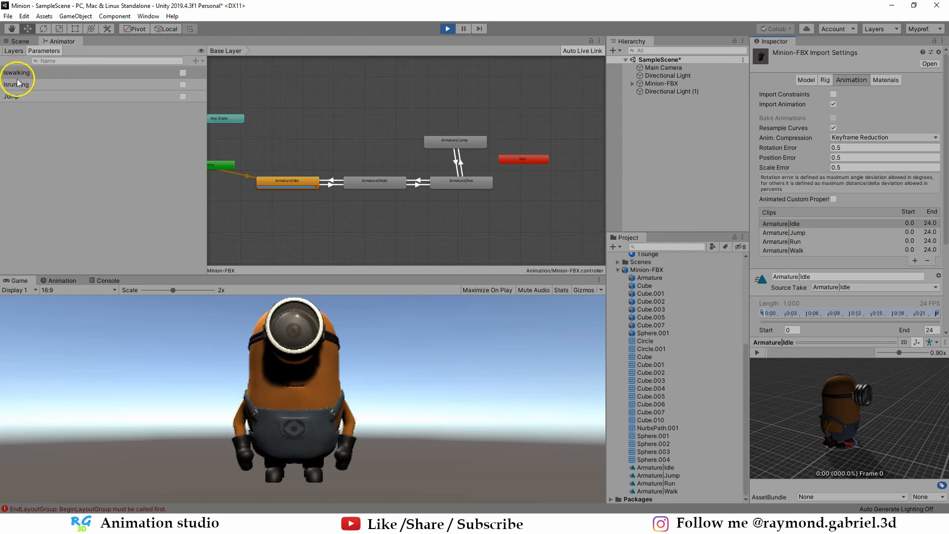
- Turn on Iswalking to test the walk, and enable and apply Loop Time for the Armature|Walk clip
left_click(183, 74)
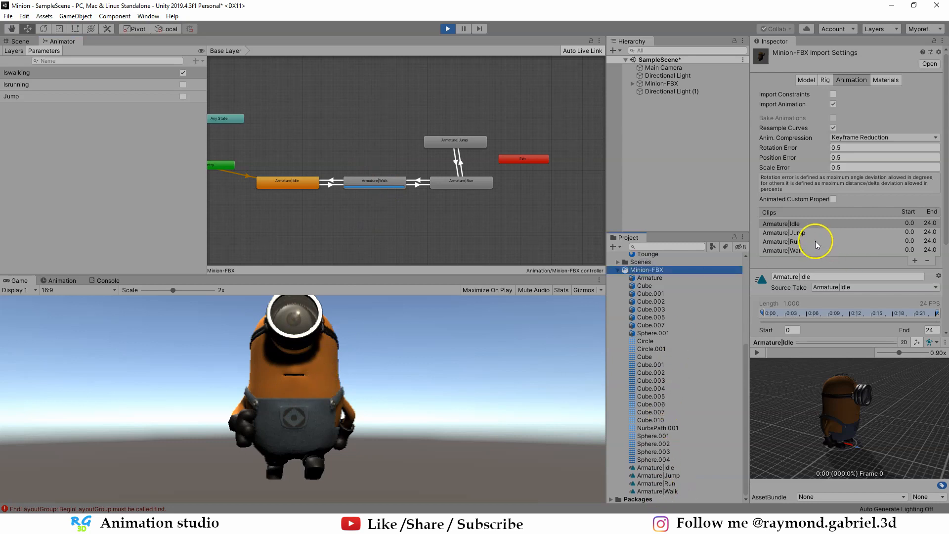
left_click(797, 251)
scroll(831, 293, "down", 4)
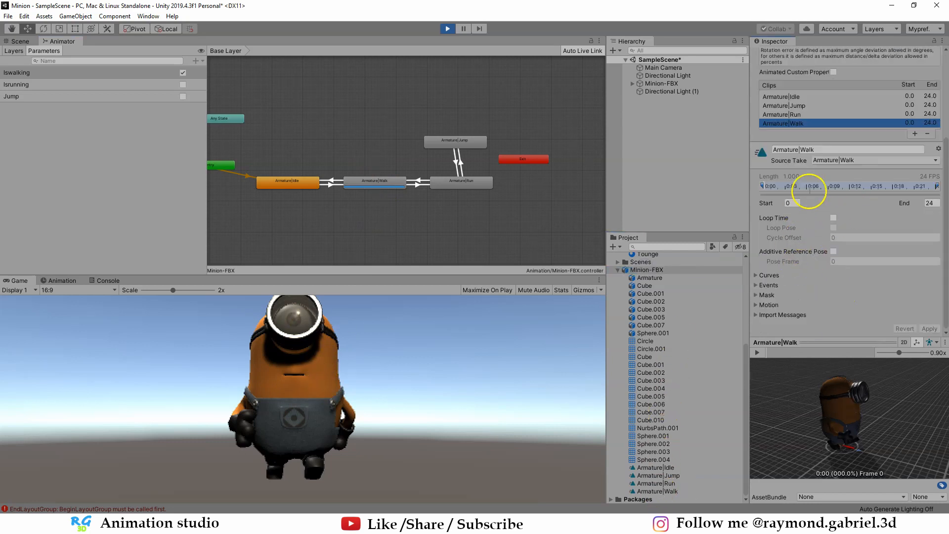
left_click(834, 217)
left_click(930, 329)
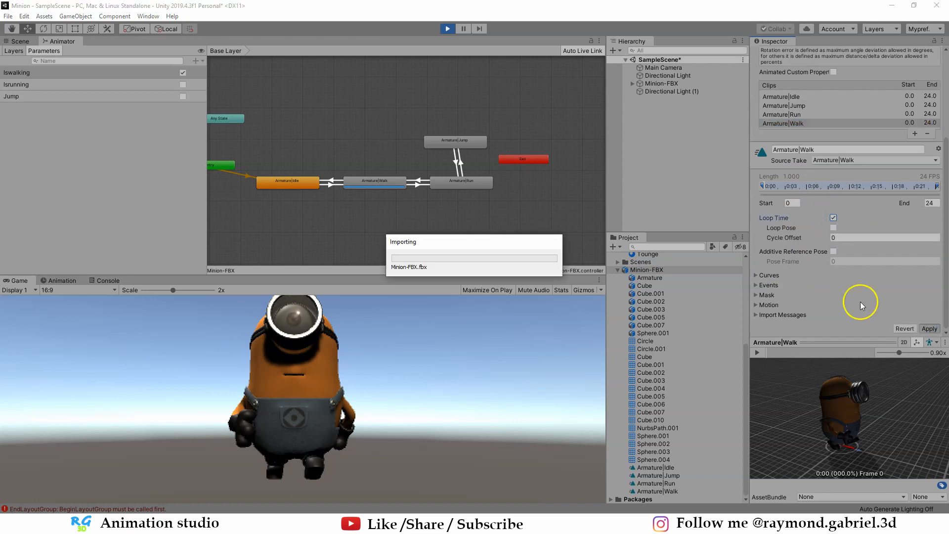
- Enable Loop Time for the Armature|Run clip, apply it, and select the Armature|Jump clip without looping it
left_click(793, 113)
left_click(833, 218)
left_click(929, 328)
left_click(797, 106)
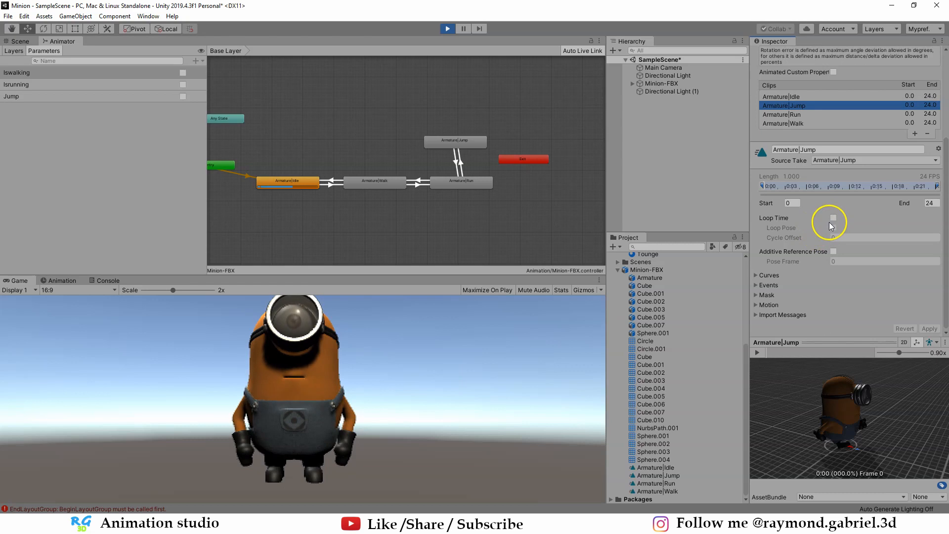
- Test the walk, run and jump transitions in play mode by switching Iswalking, Isrunning and Jump on and back off
left_click(183, 73)
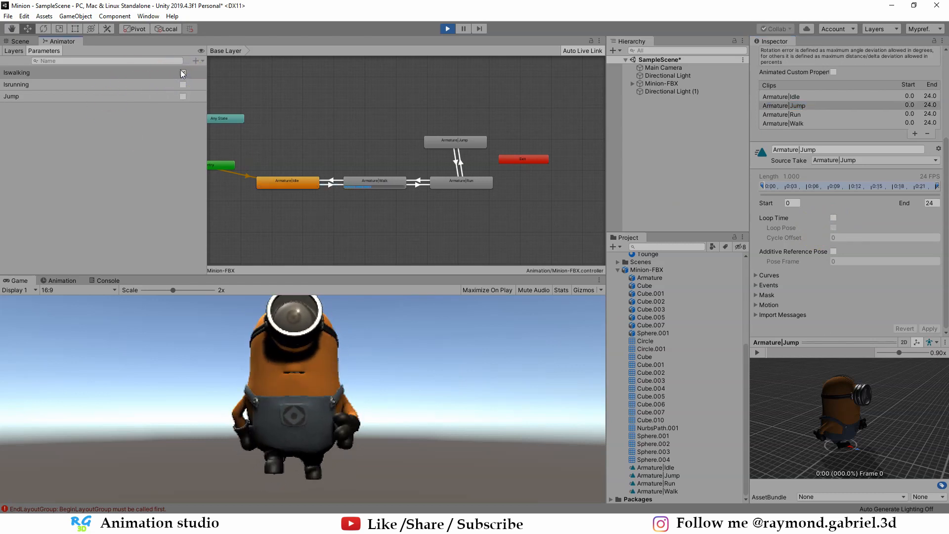
left_click(183, 73)
left_click(182, 84)
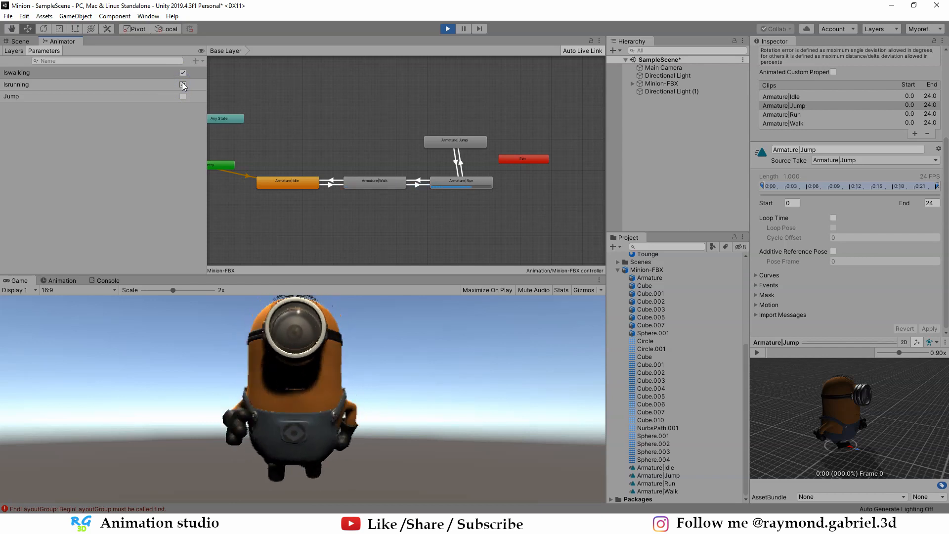
left_click(183, 97)
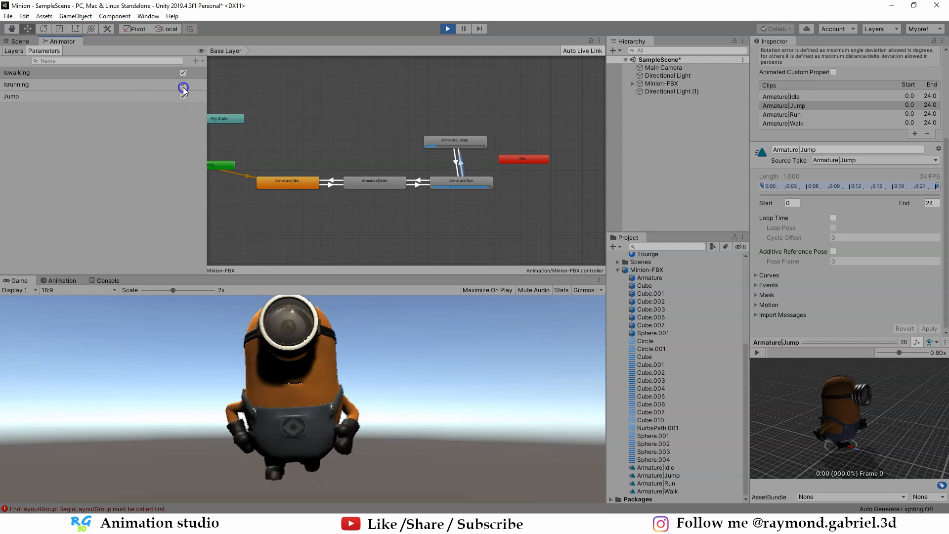
left_click(183, 85)
left_click(183, 73)
left_click(183, 96)
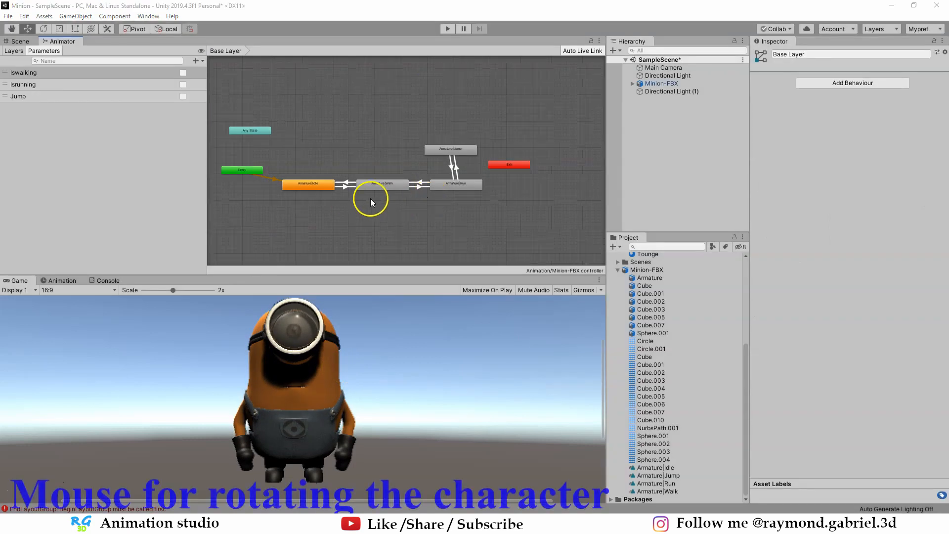
- Add a Character Controller component to the Minion-FBX object in the scene
left_click(20, 41)
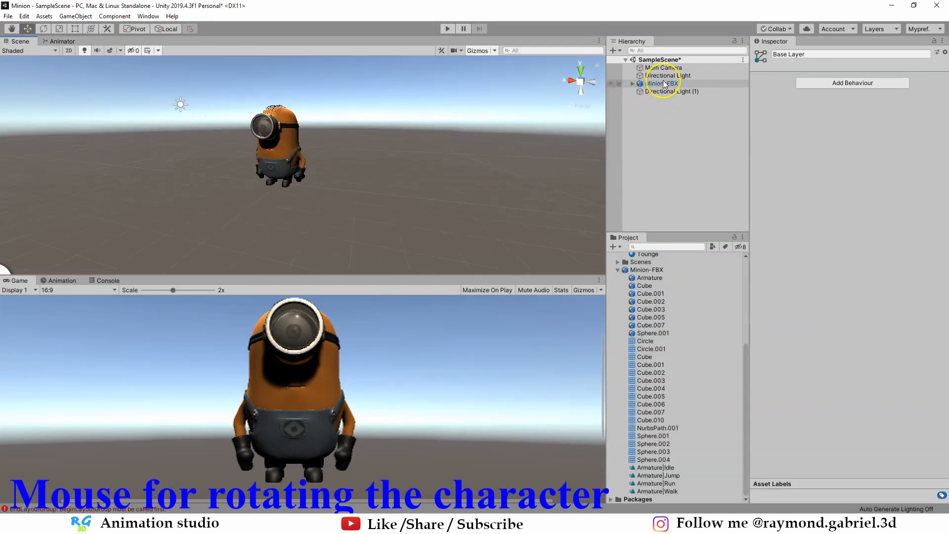
left_click(662, 83)
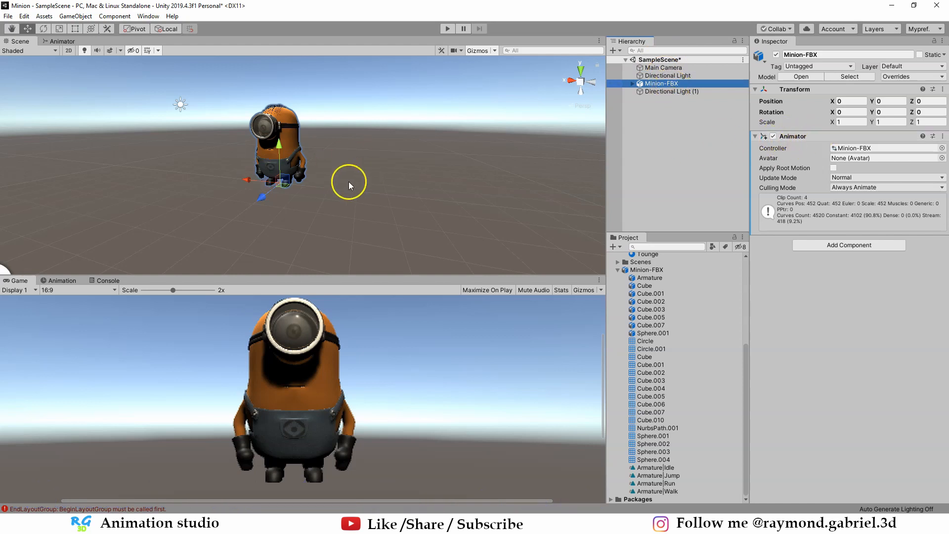
scroll(351, 164, "up", 2)
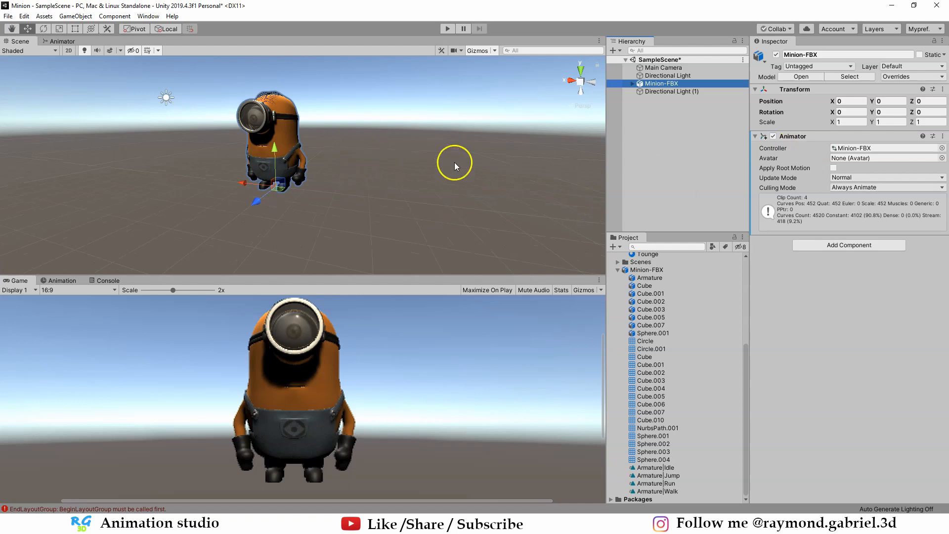
scroll(364, 177, "down", 3)
right_click_drag(320, 195, 360, 216)
left_click_drag(349, 213, 403, 238)
key("ctrl+z")
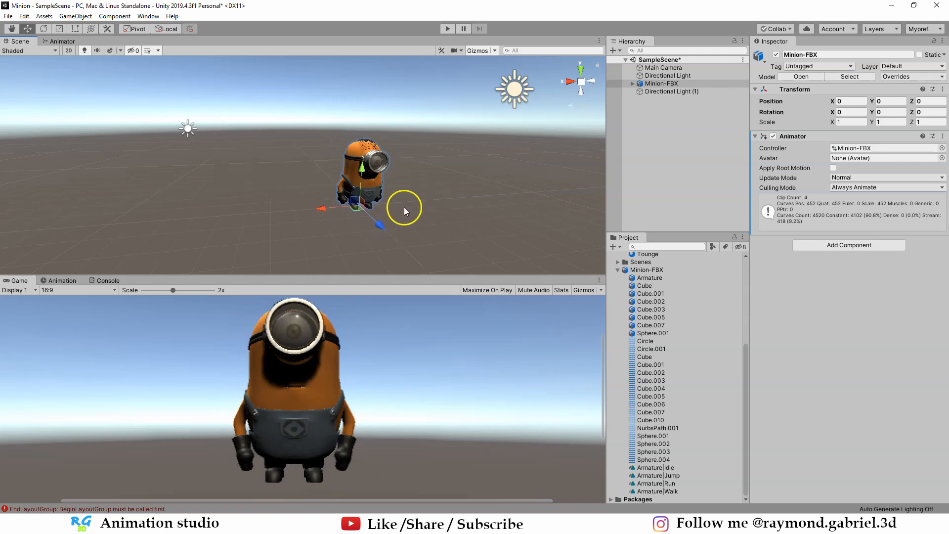
left_click(851, 246)
type("char")
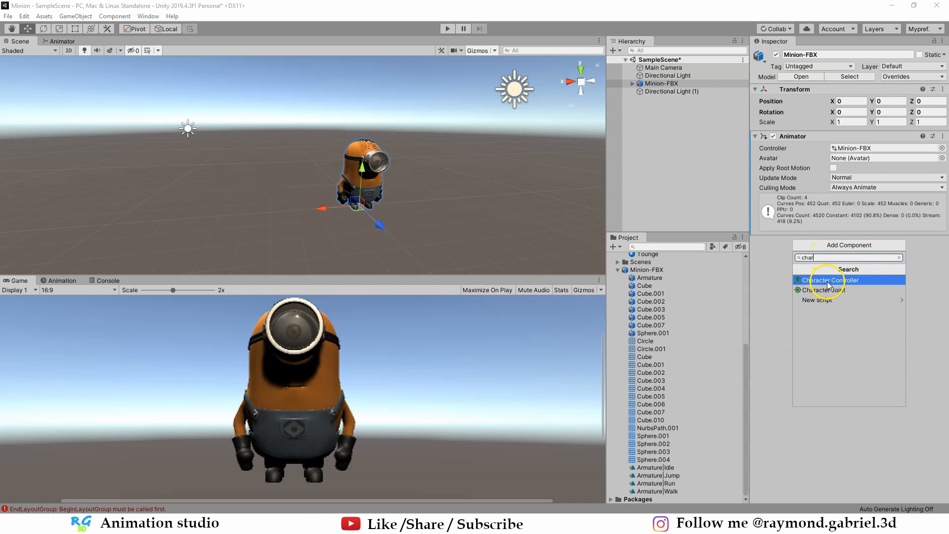
left_click(823, 281)
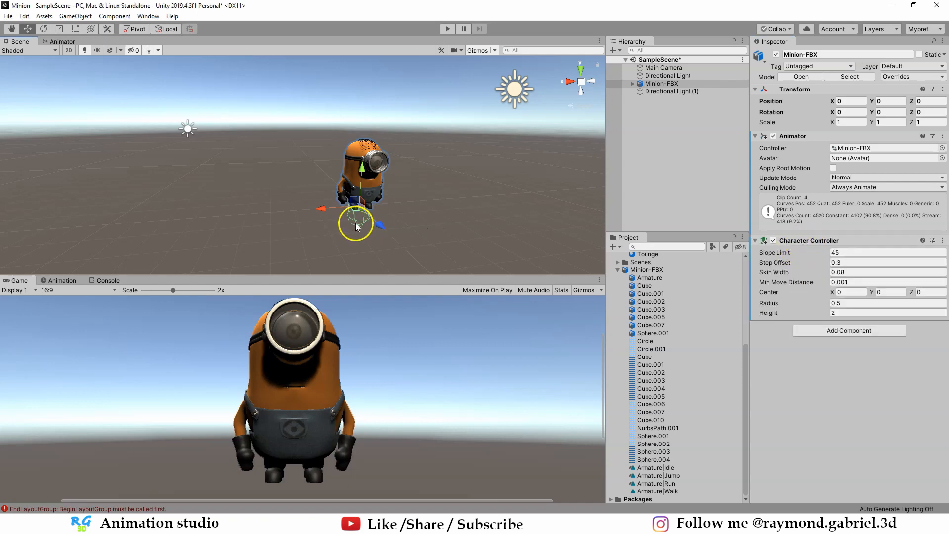
- Fit the Character Controller capsule around the Minion with Center Y 1.39, Radius 0.96 and Height 3.53
scroll(382, 237, "up", 3)
middle_click_drag(462, 235, 283, 205)
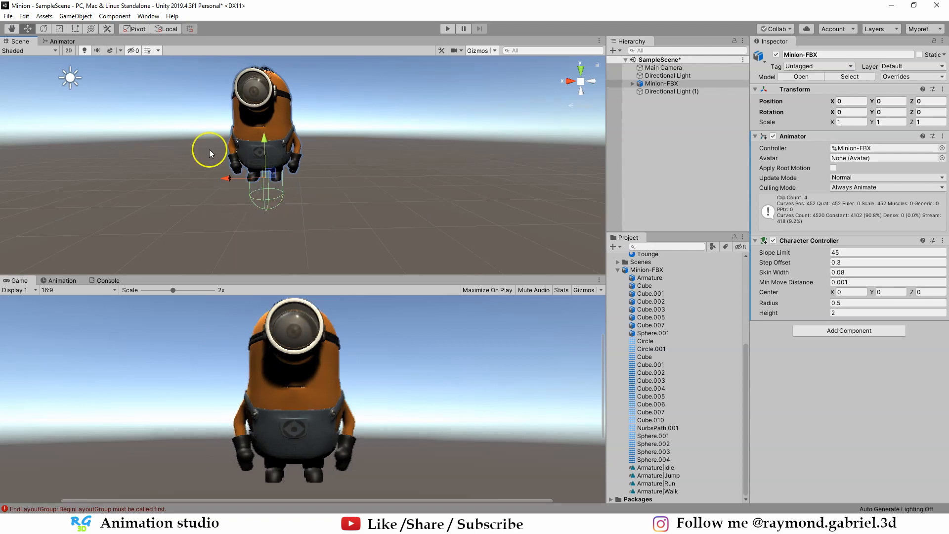
scroll(259, 193, "up", 3)
scroll(267, 202, "down", 2)
scroll(313, 212, "up", 1)
middle_click_drag(340, 206, 414, 234)
left_click(841, 311)
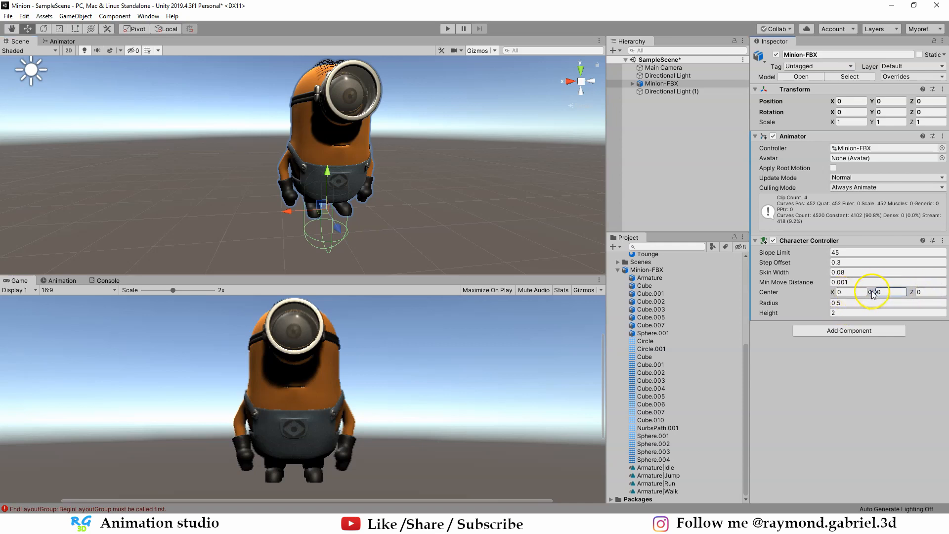
left_click_drag(873, 293, 890, 293)
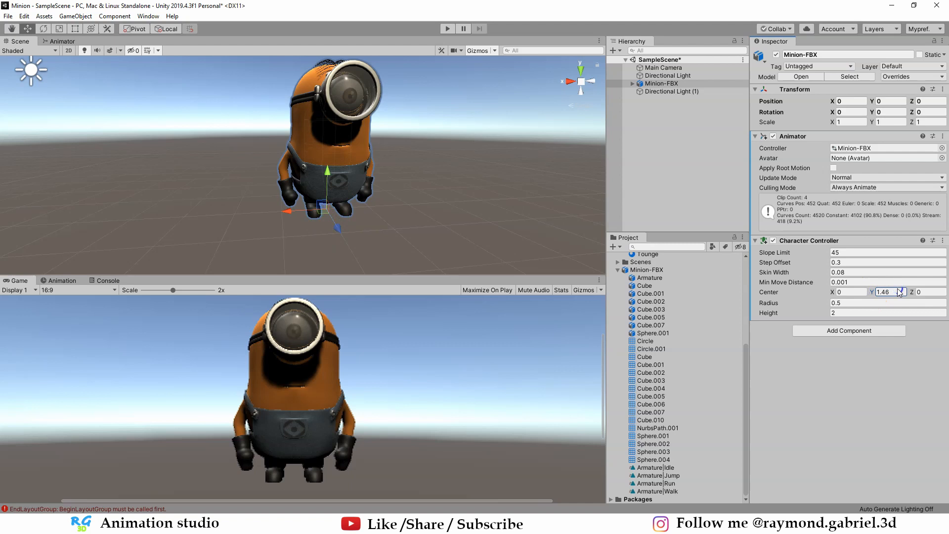
left_click(775, 310)
mouse_move(775, 303)
left_mouse_down()
mouse_move(785, 302)
mouse_move(774, 311)
mouse_move(791, 303)
left_mouse_up()
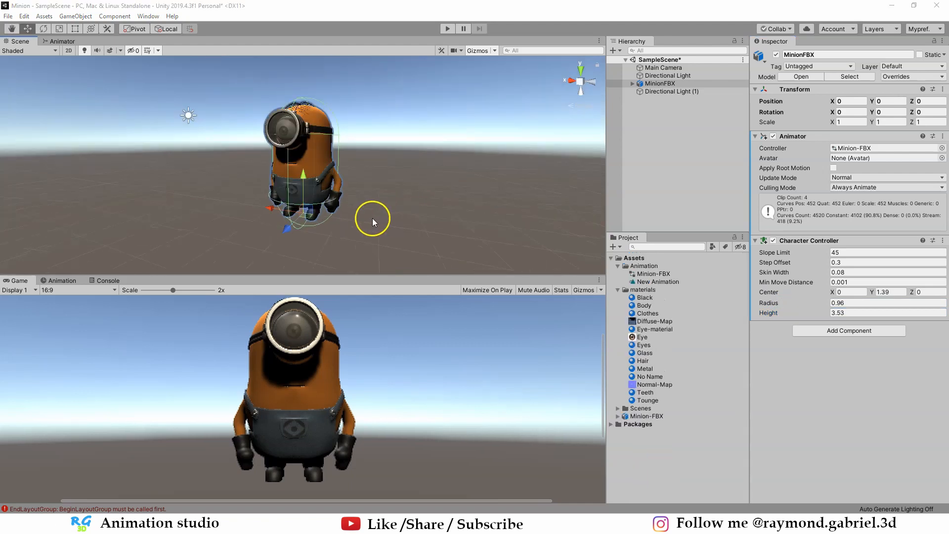
left_click(312, 190)
left_click(312, 190)
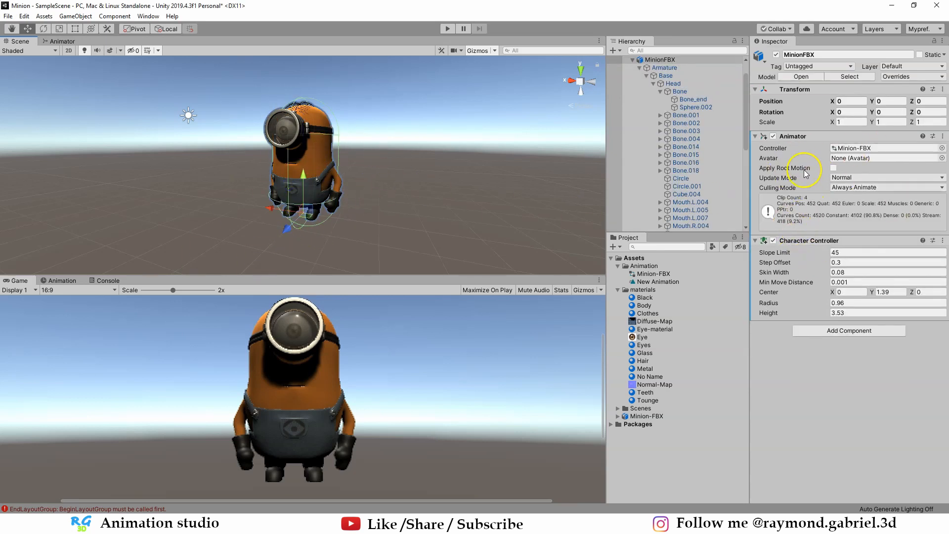
left_click(509, 233)
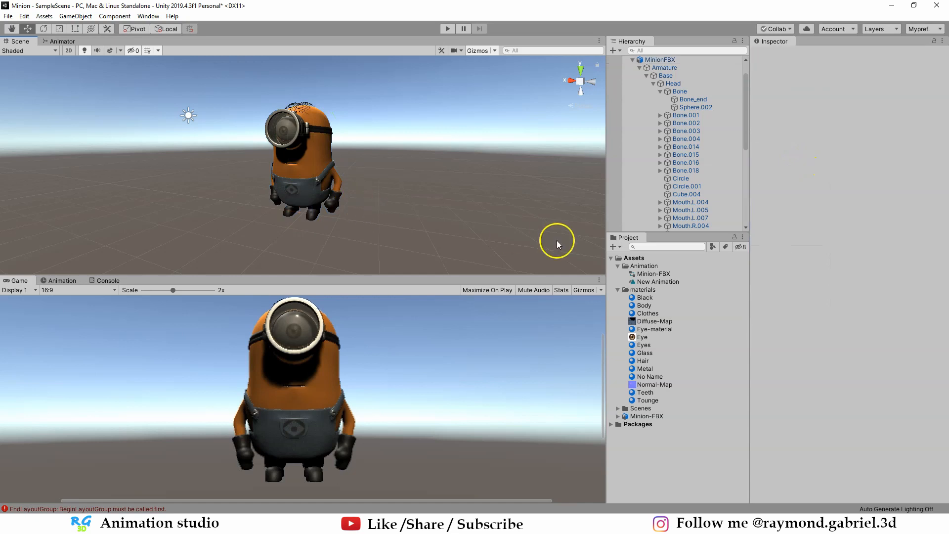
- Create a new folder named Scripts inside the Assets folder
left_click(637, 258)
right_click(637, 260)
mouse_move(734, 257)
left_click(824, 150)
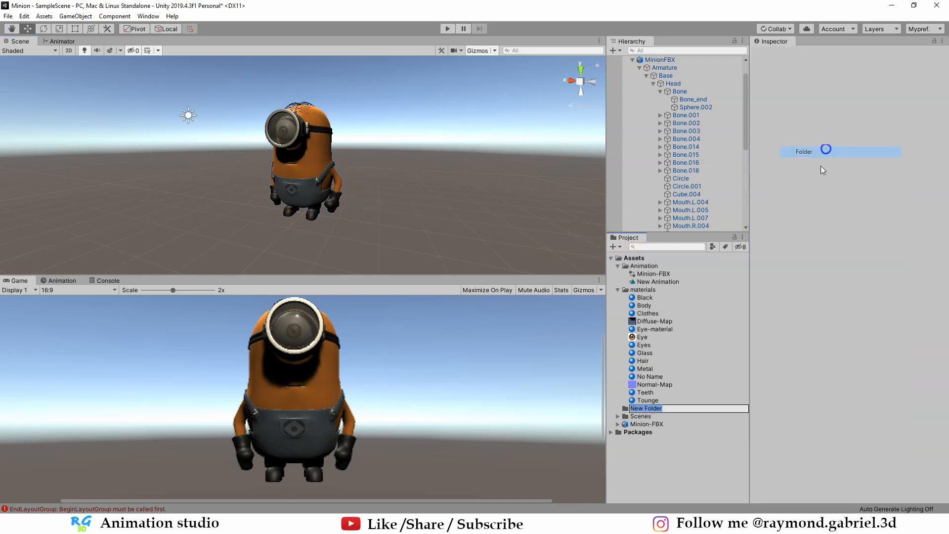
- Create a C# script named Minion in the Scripts folder
left_click(644, 417)
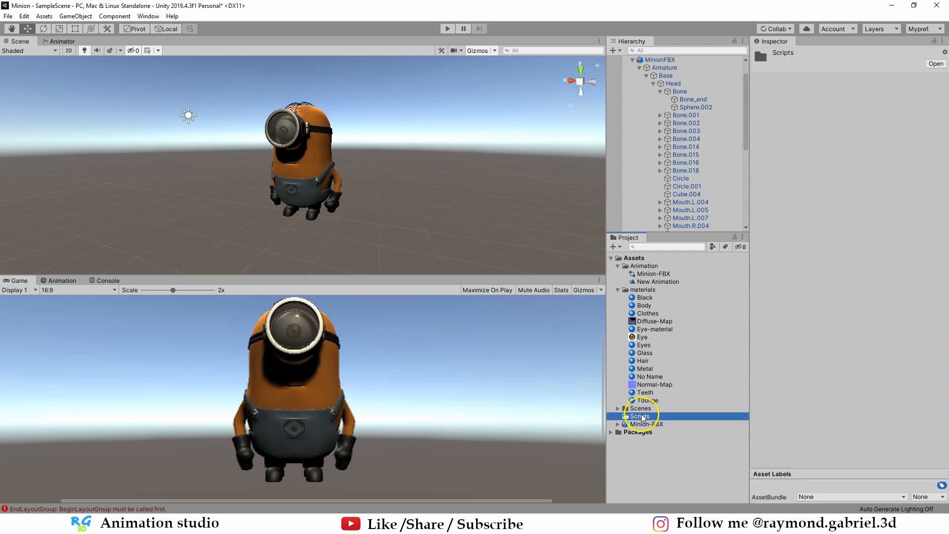
right_click(643, 418)
mouse_move(707, 171)
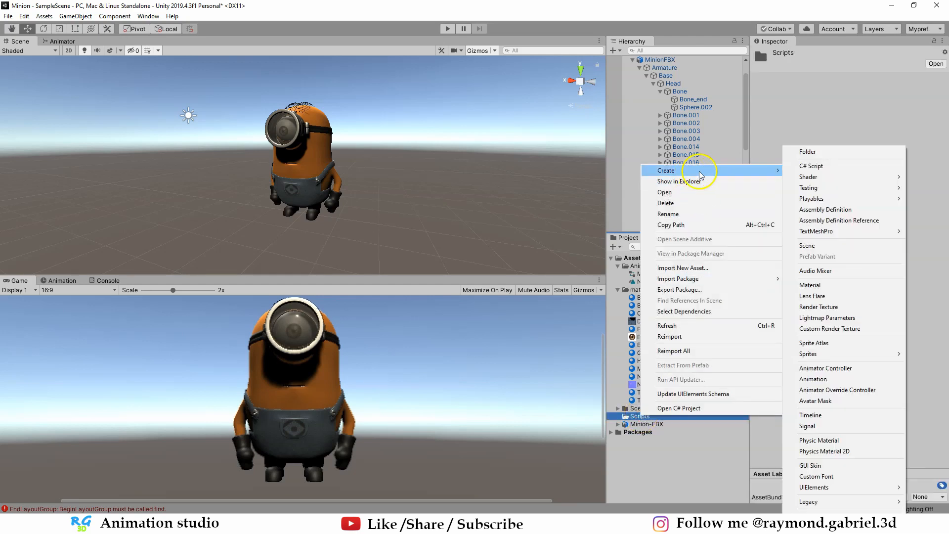
left_click(829, 171)
type("Minion")
left_click(644, 426)
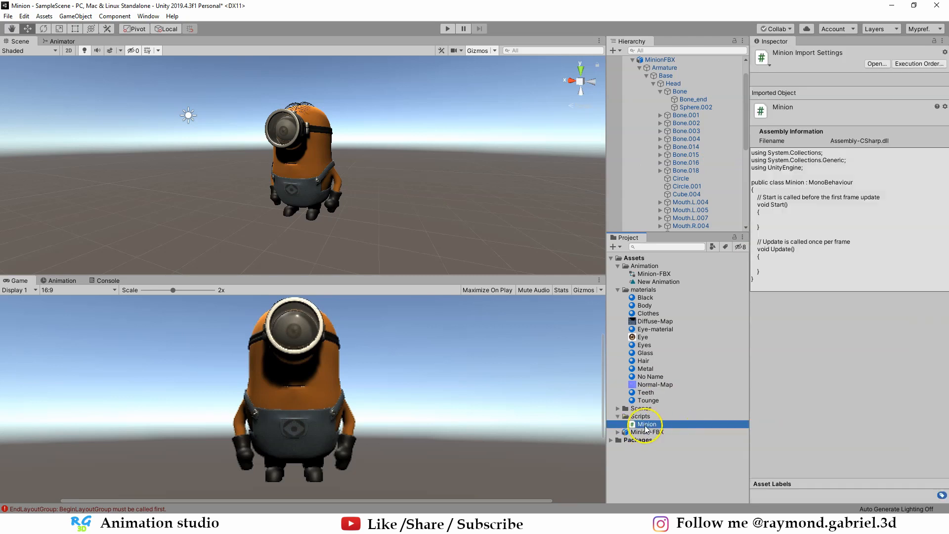
- Attach the Minion script to the MinionFBX object as a component
scroll(678, 113, "up", 1)
left_click(632, 84)
left_click(661, 85)
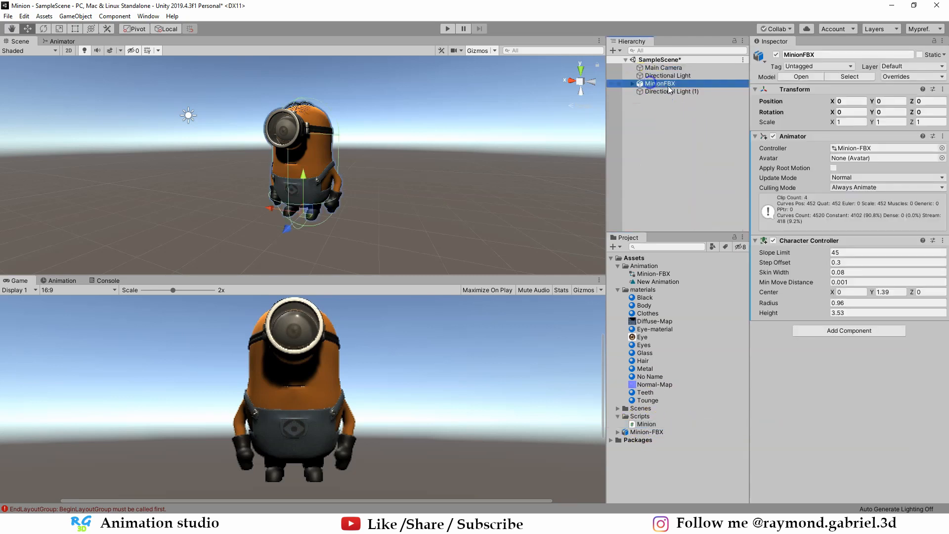
left_click(659, 85)
left_click_drag(644, 426, 847, 397)
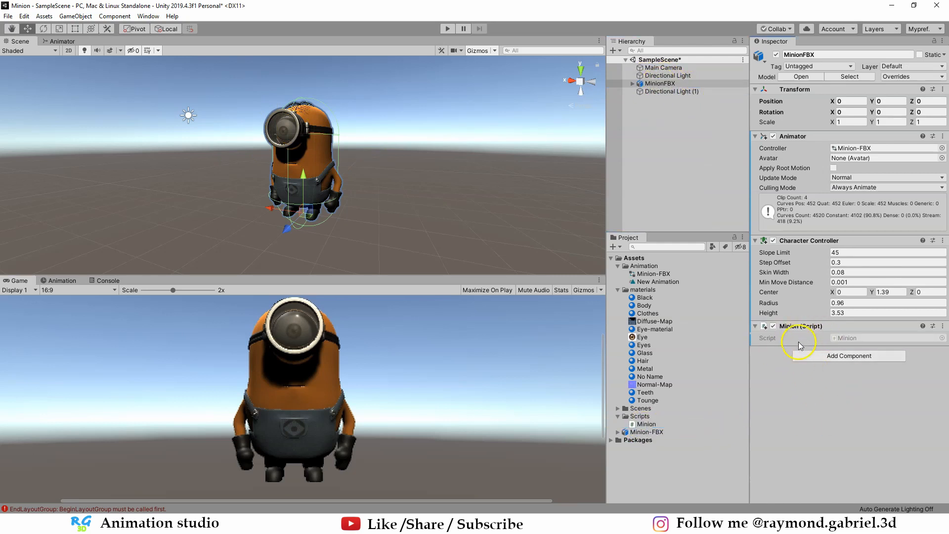
- Open the Minion script in Visual Studio and declare an Animator field named _anime at the start of the class
double_click(645, 425)
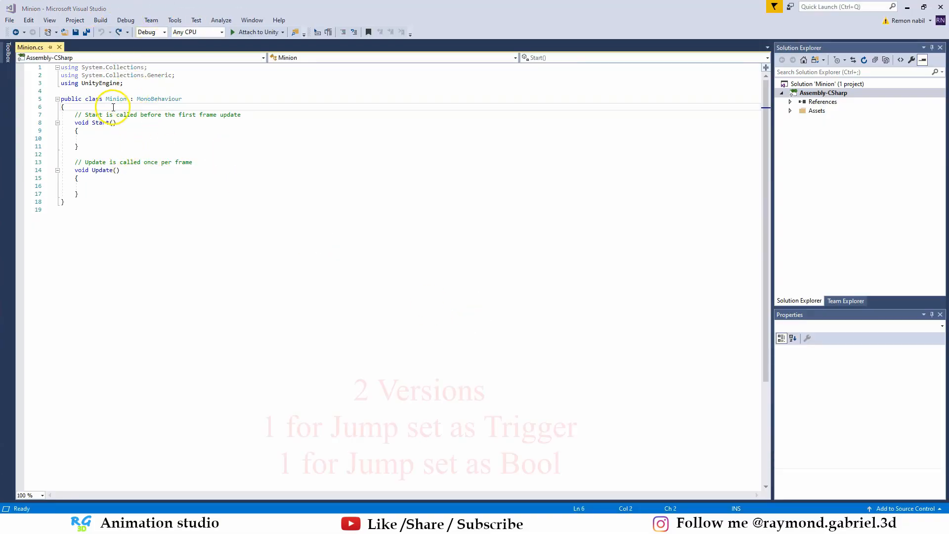
left_click(95, 103)
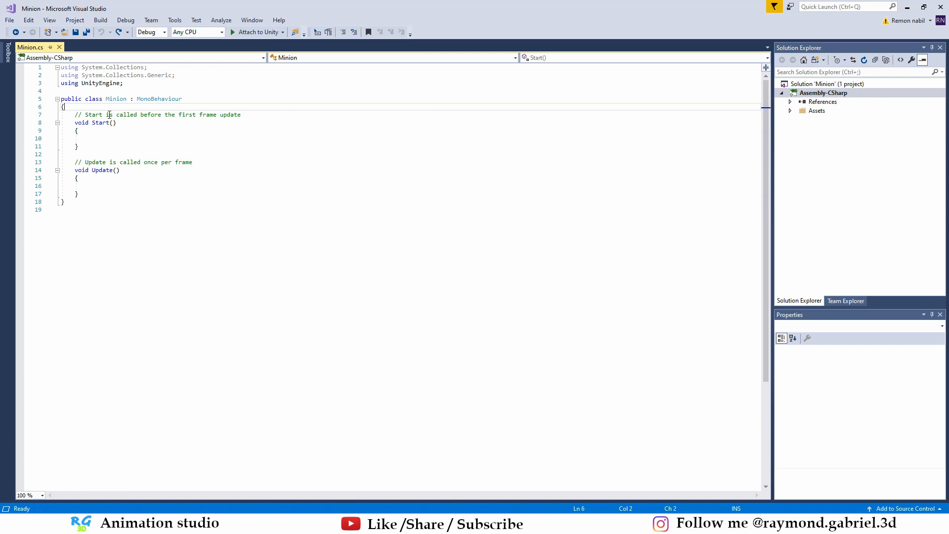
key("Return")
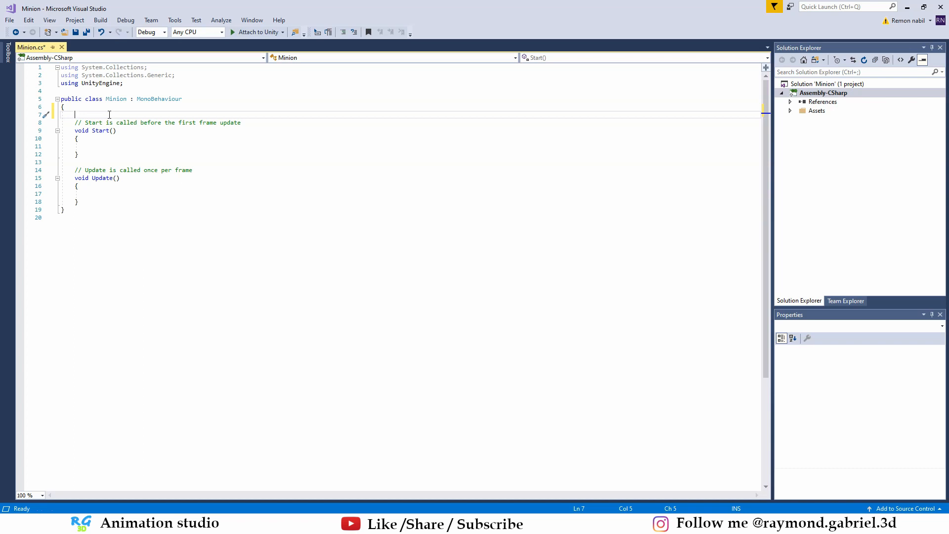
type("A")
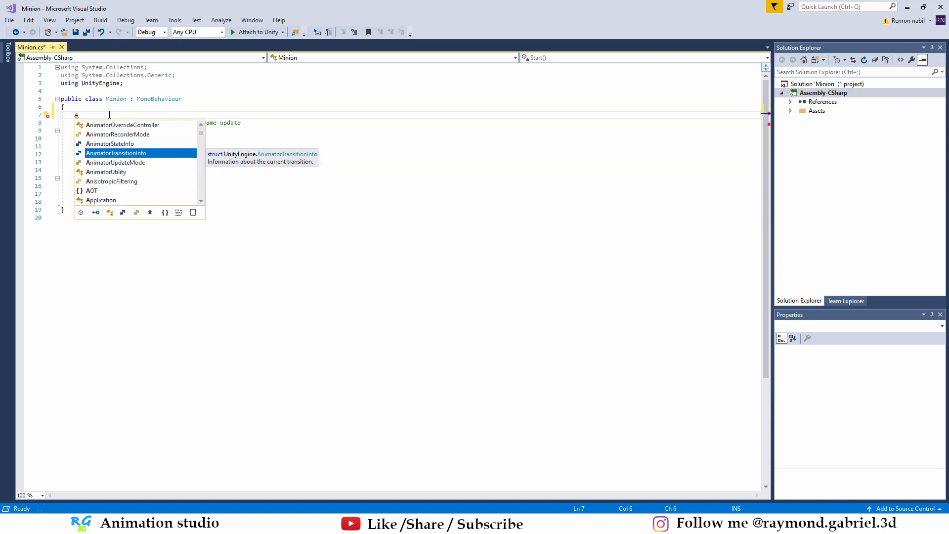
type("nimator ")
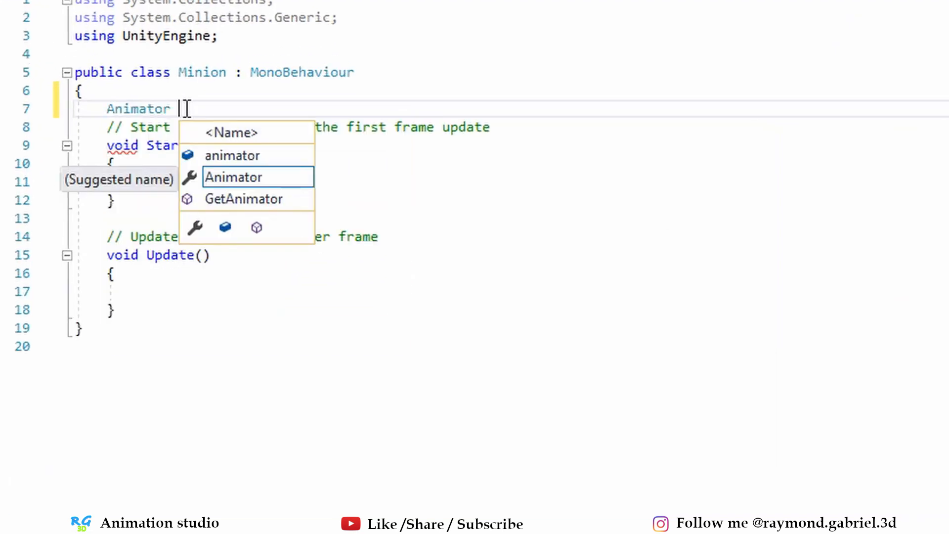
type("_anime")
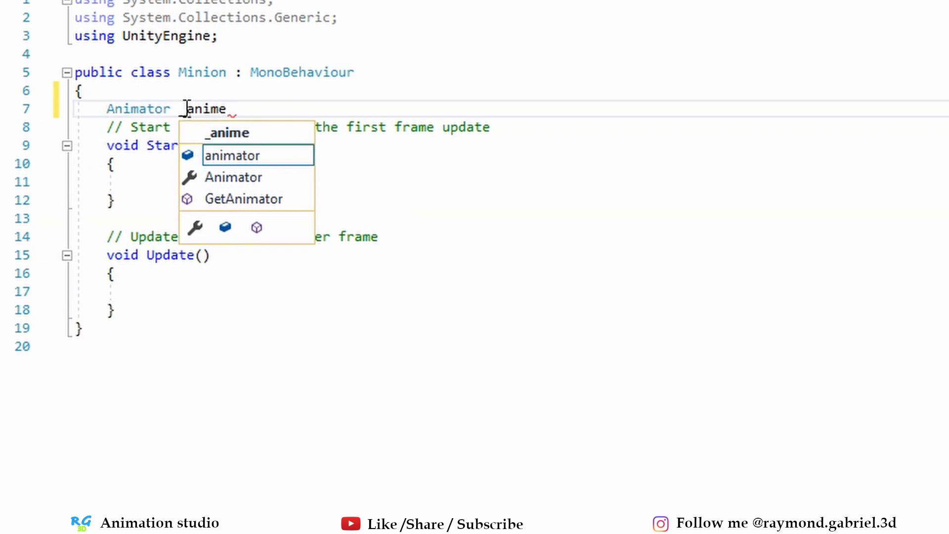
type(";")
key("Return")
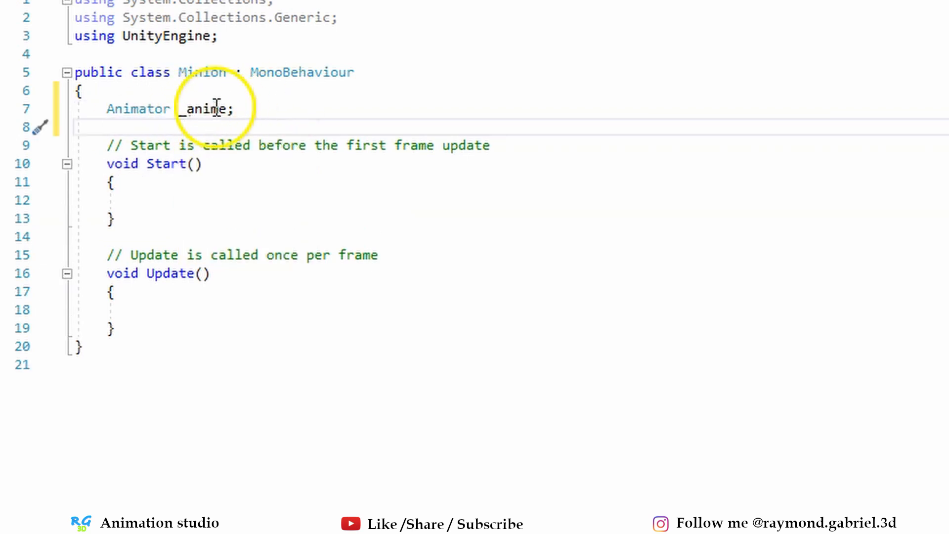
- Declare a CharacterController field named _controller below the _anime field
mouse_move(138, 109)
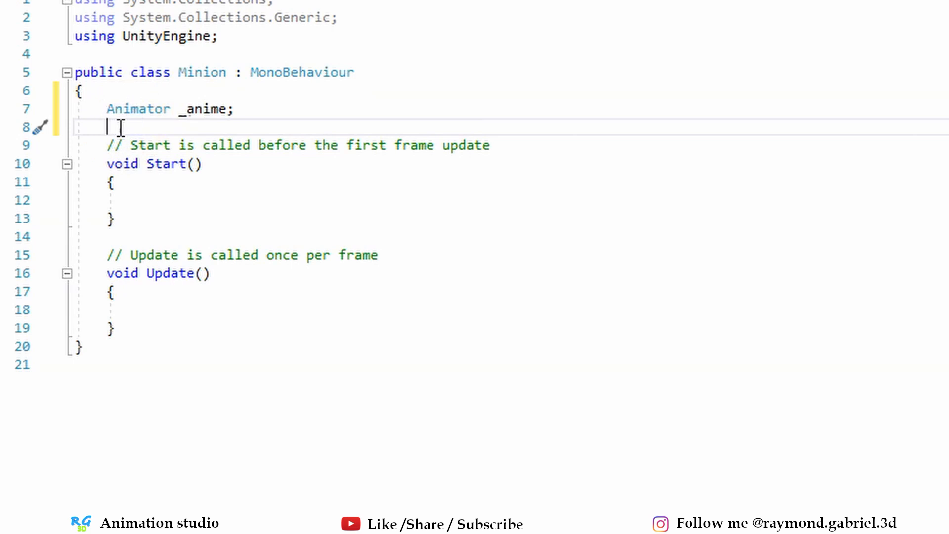
type("chara")
key("Tab")
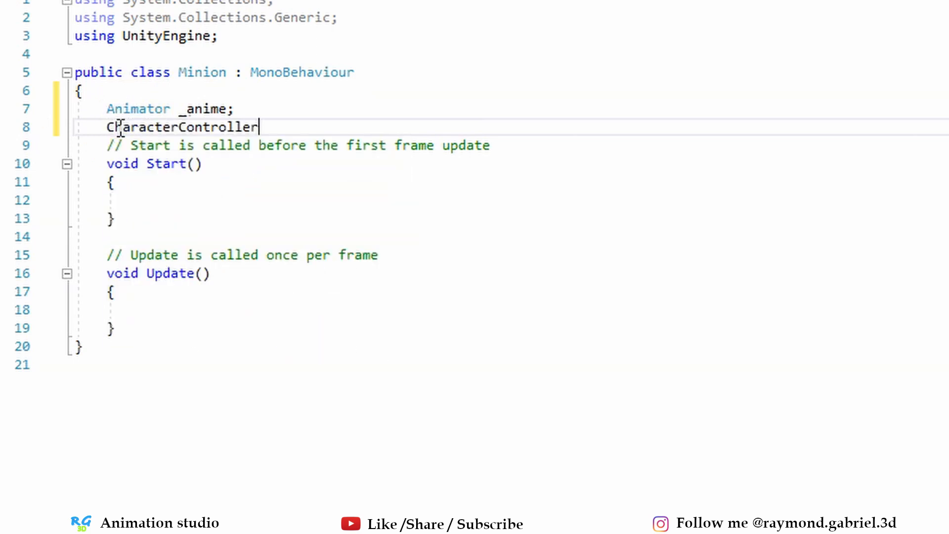
type("_controller;")
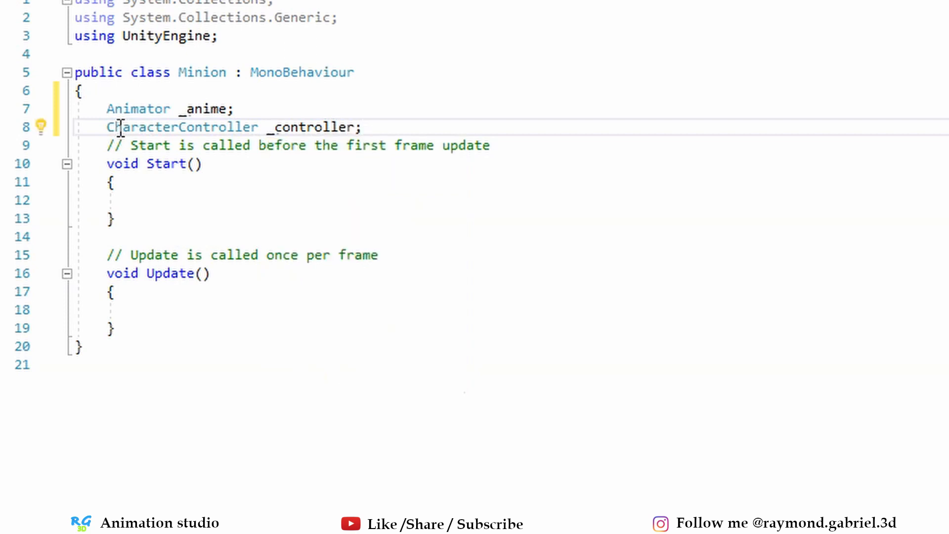
key("Return")
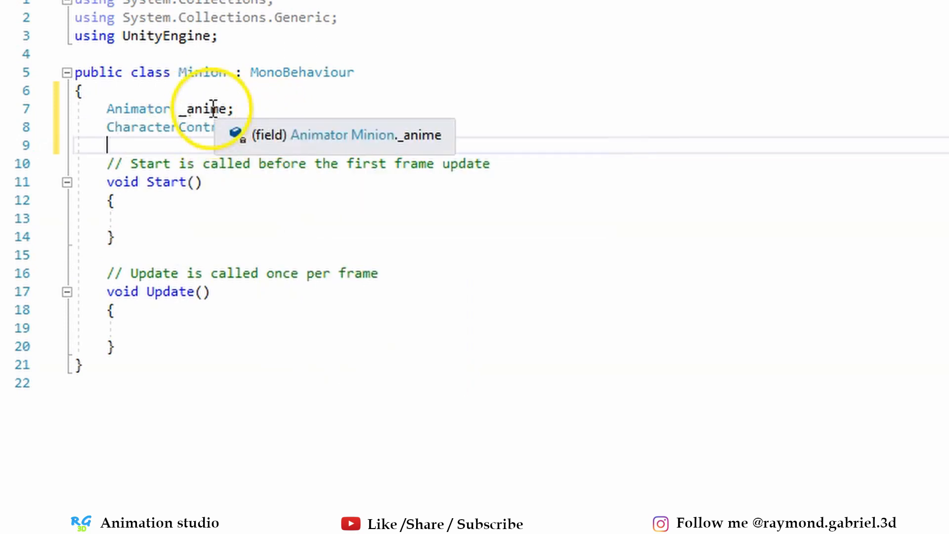
- In the Start method, assign _anime with GetComponent<Animator>();
left_click(166, 218)
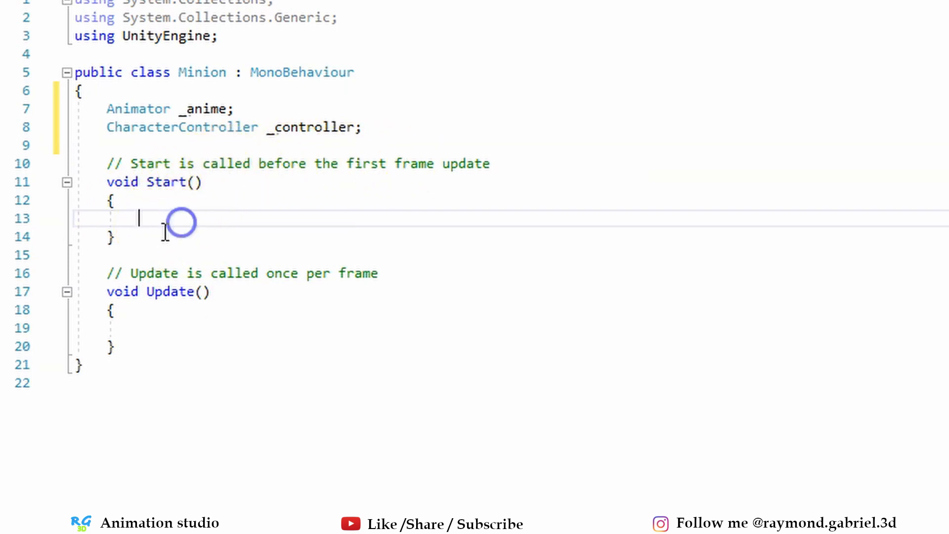
mouse_move(205, 101)
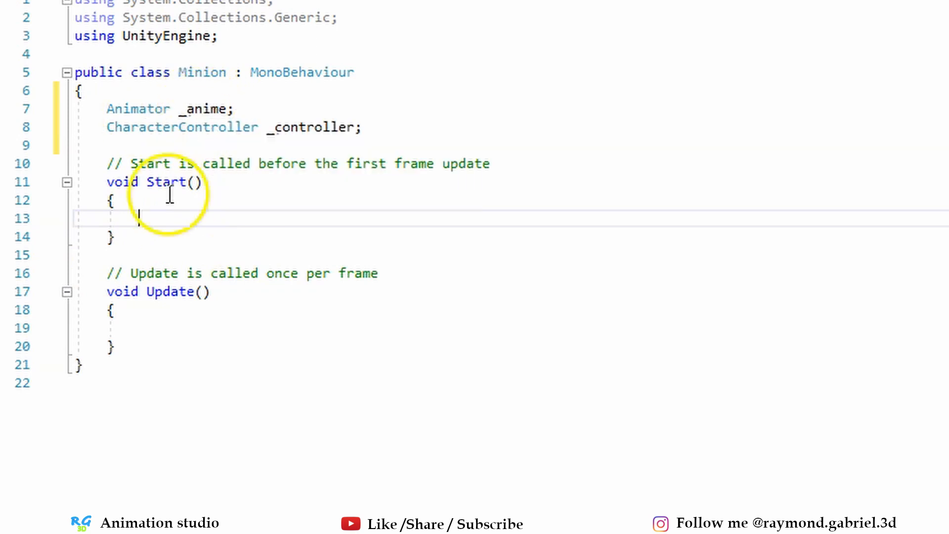
type("_anime ")
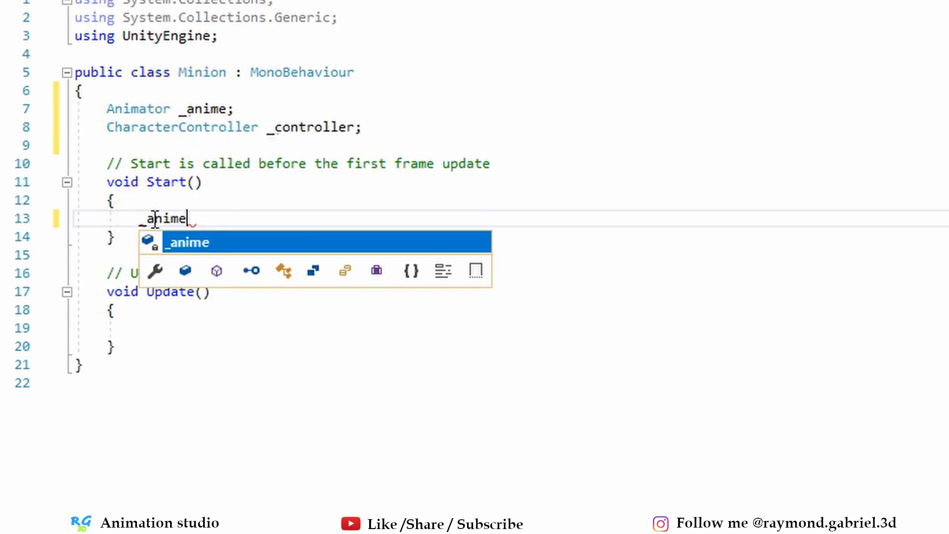
type("= get")
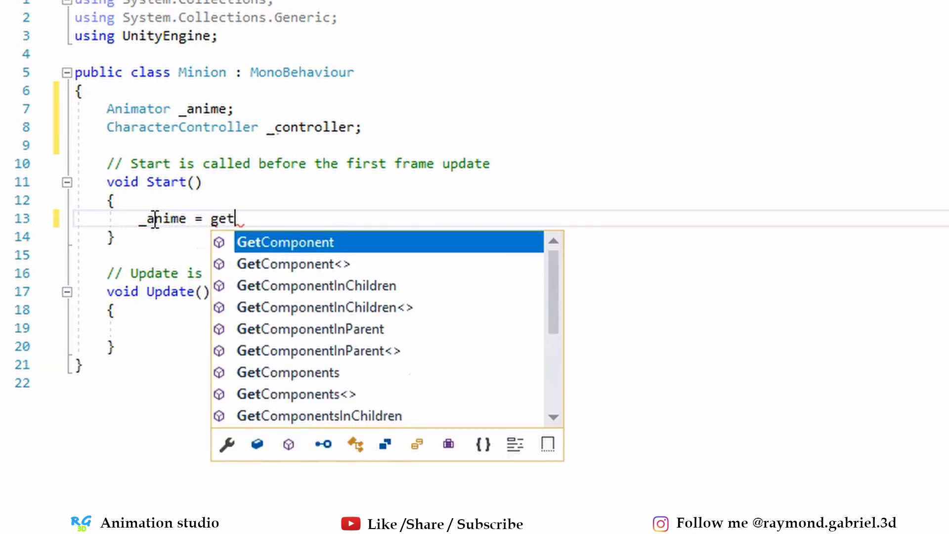
key("Tab")
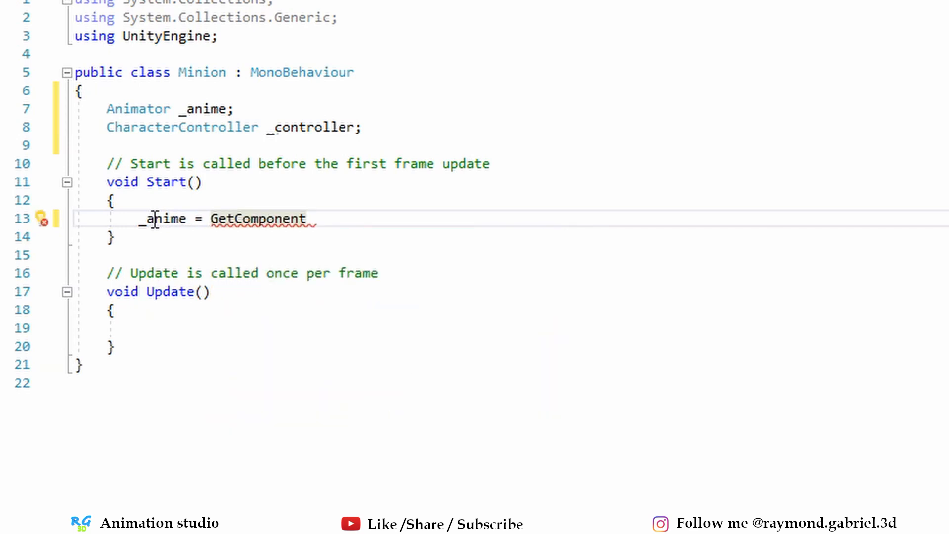
type("<Anim>")
key("Tab")
key("Right")
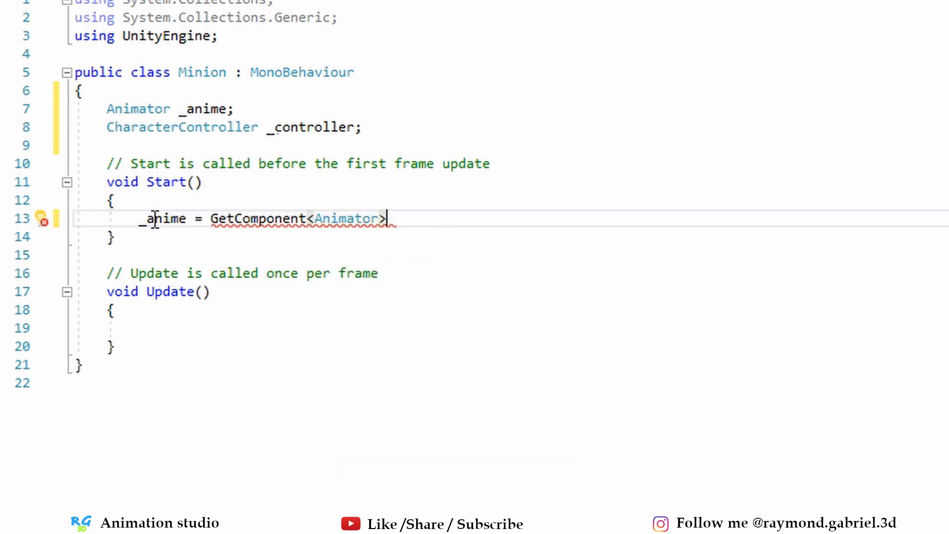
type("()")
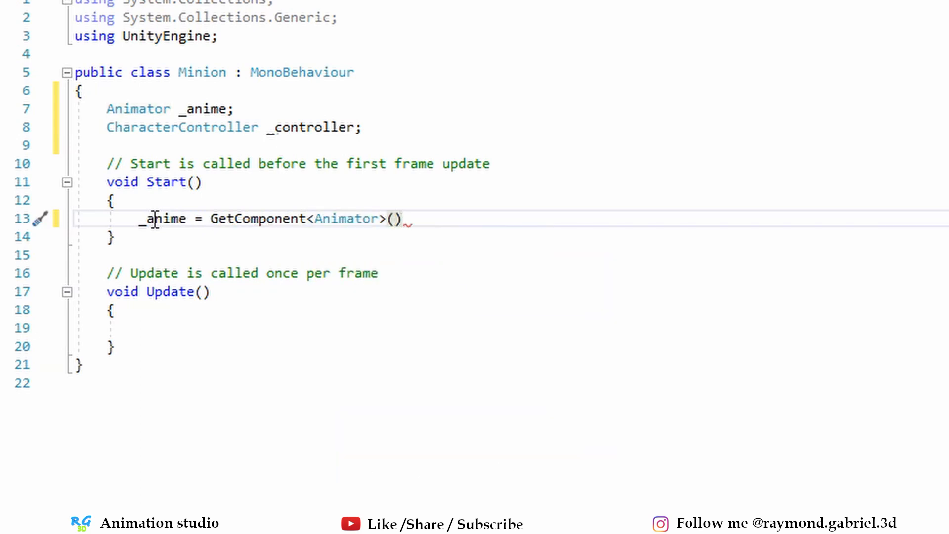
type(";")
key("Return")
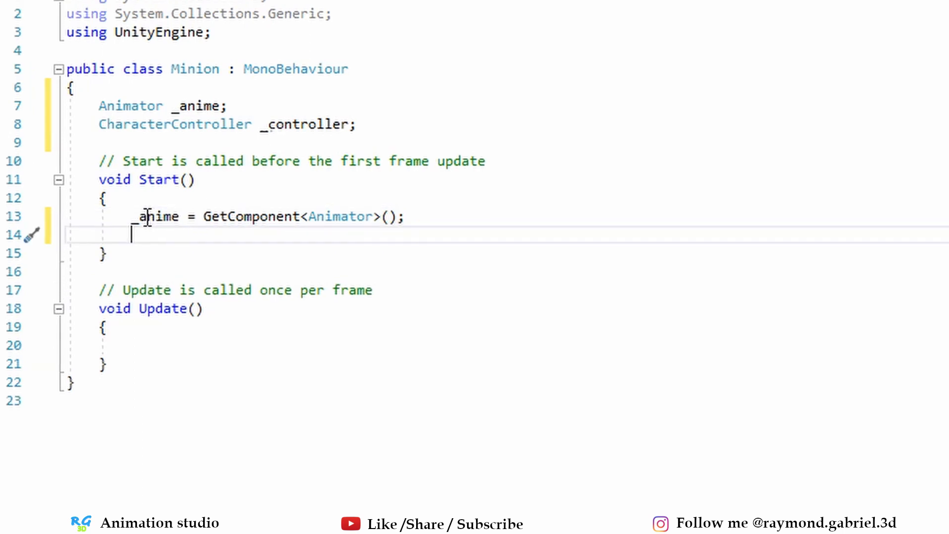
- Below the _anime assignment in Start, assign _controller with GetComponent<CharacterController>();
type("_controller = ge")
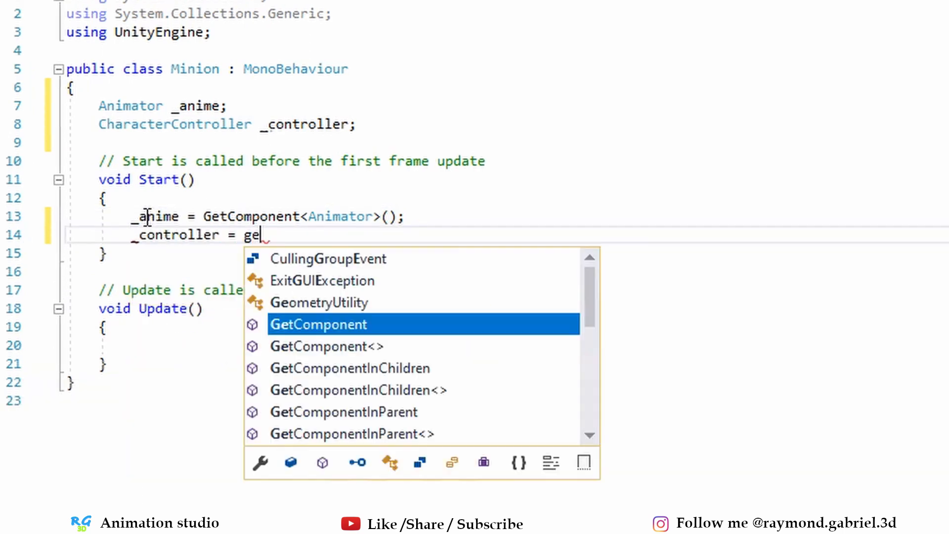
key("Tab")
type("<CharacterController>();")
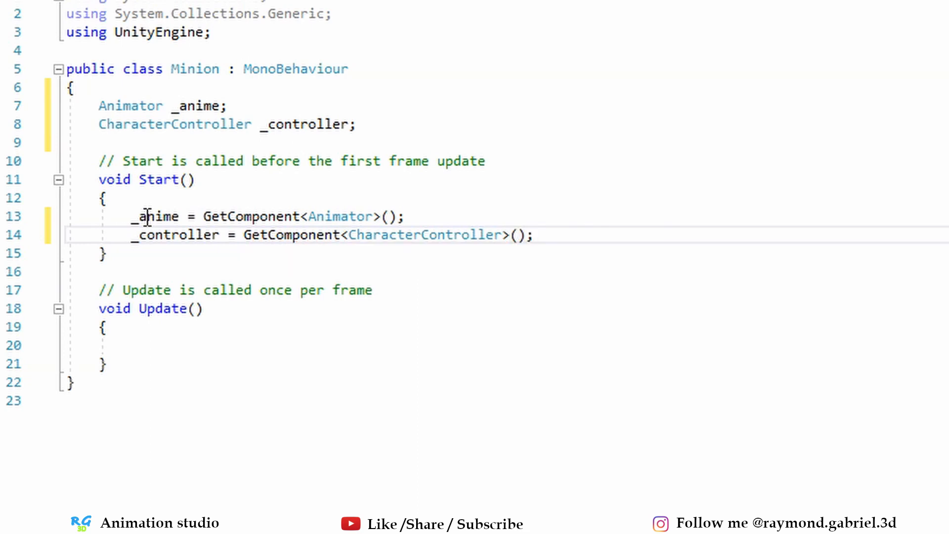
- In the Update method, declare a Vector3 variable named direction and initialize it with a new Vector3
left_click(221, 354)
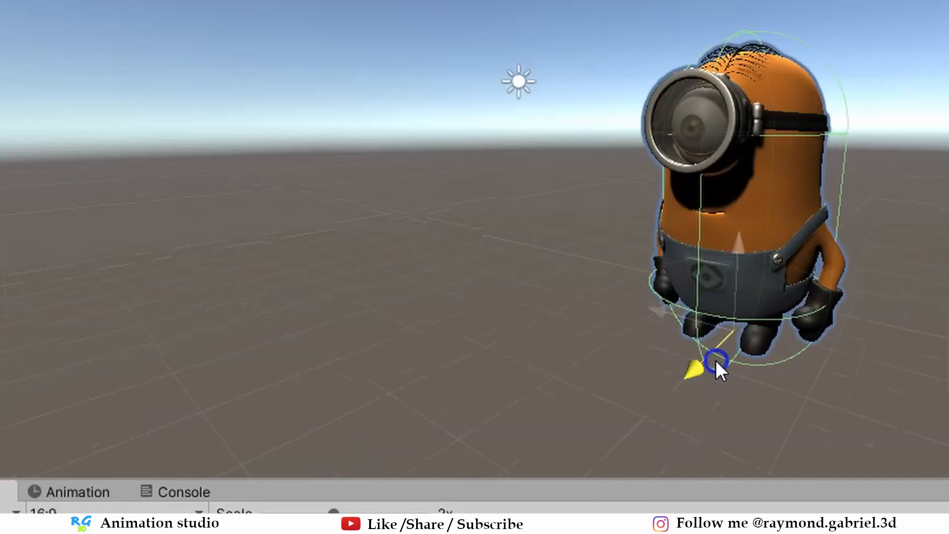
left_click_drag(717, 363, 818, 144)
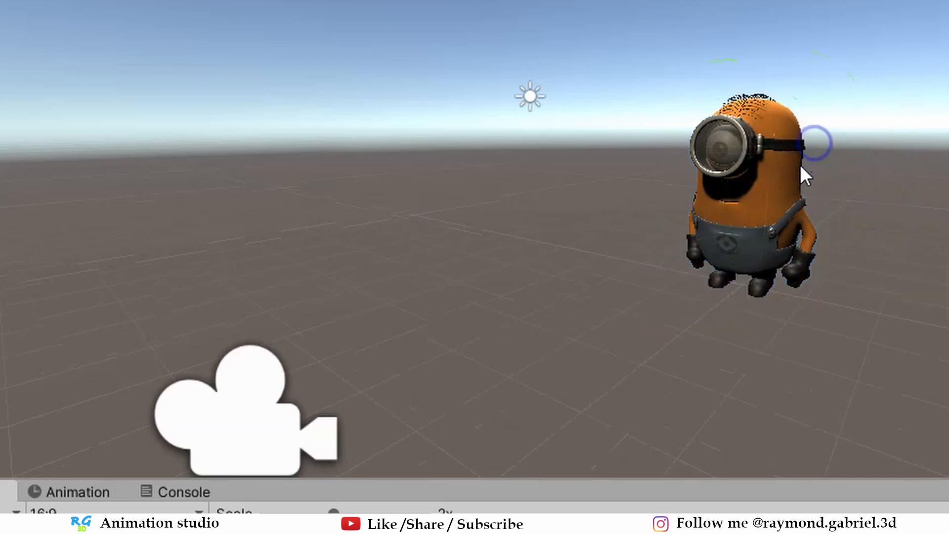
left_click(774, 168)
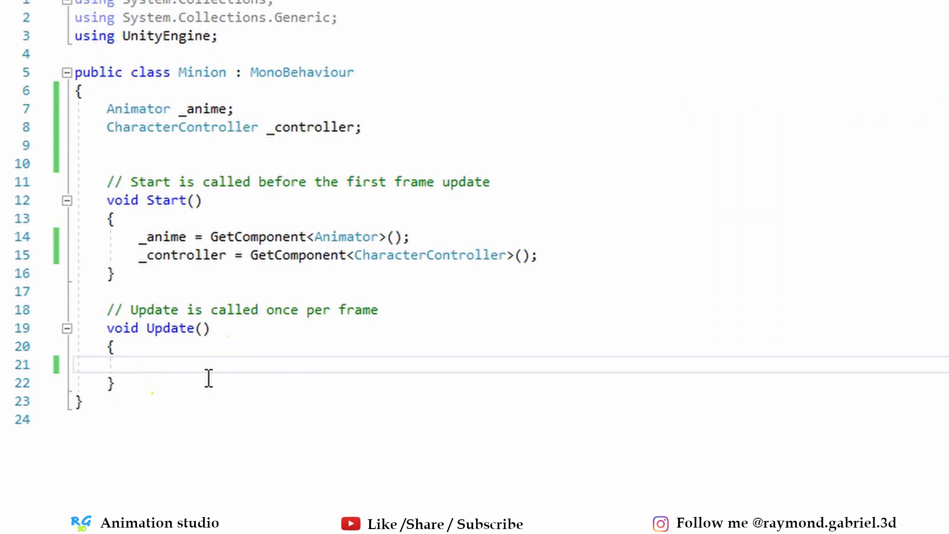
type("ector3 dirt")
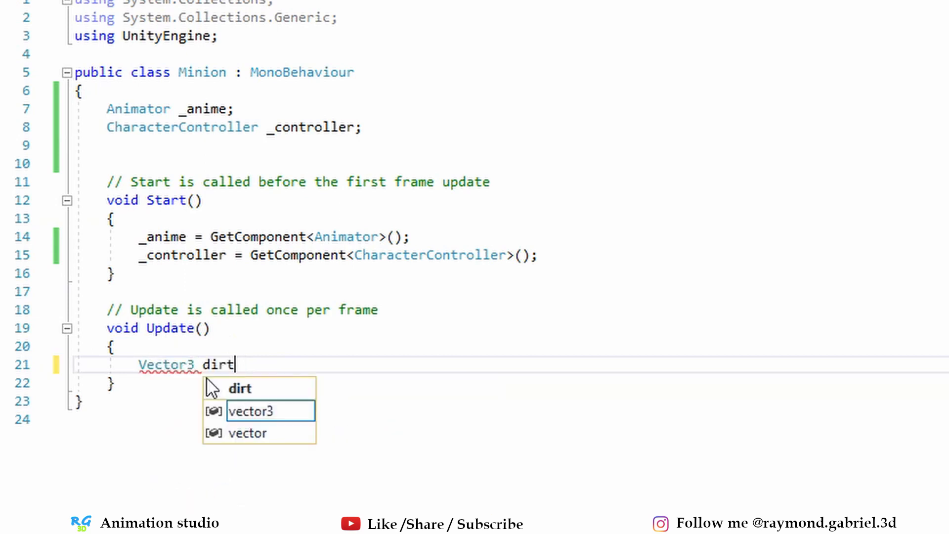
key("BackSpace")
type("ectio")
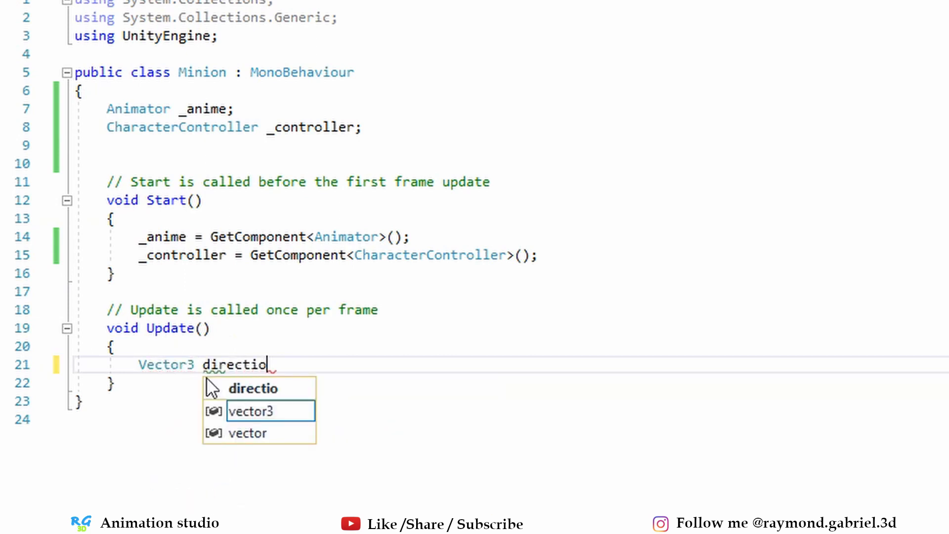
type("n = new Vector3 (")
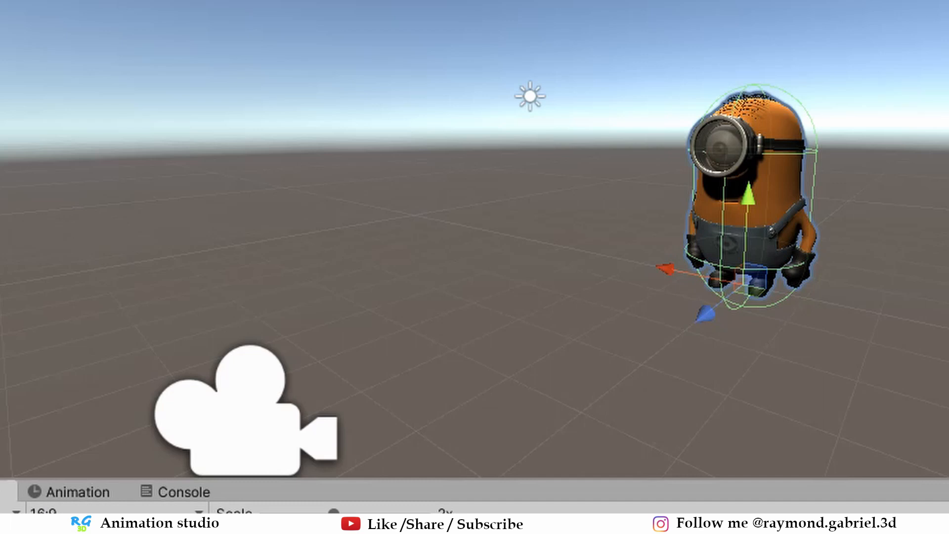
mouse_move(674, 283)
left_mouse_down()
mouse_move(593, 239)
mouse_move(686, 280)
left_mouse_up()
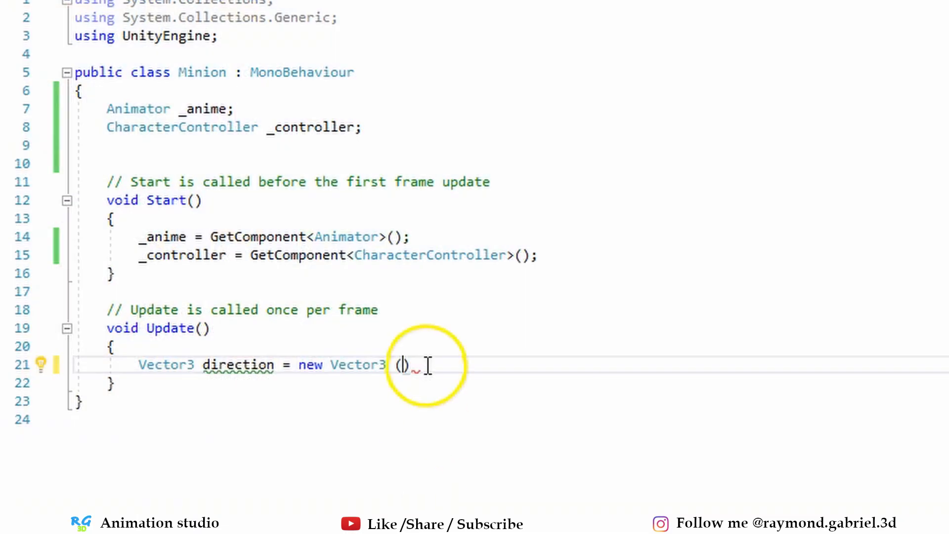
- Set the x component of the direction vector to Input.GetAxis("Horizontal")
type("Input.get")
key("Tab")
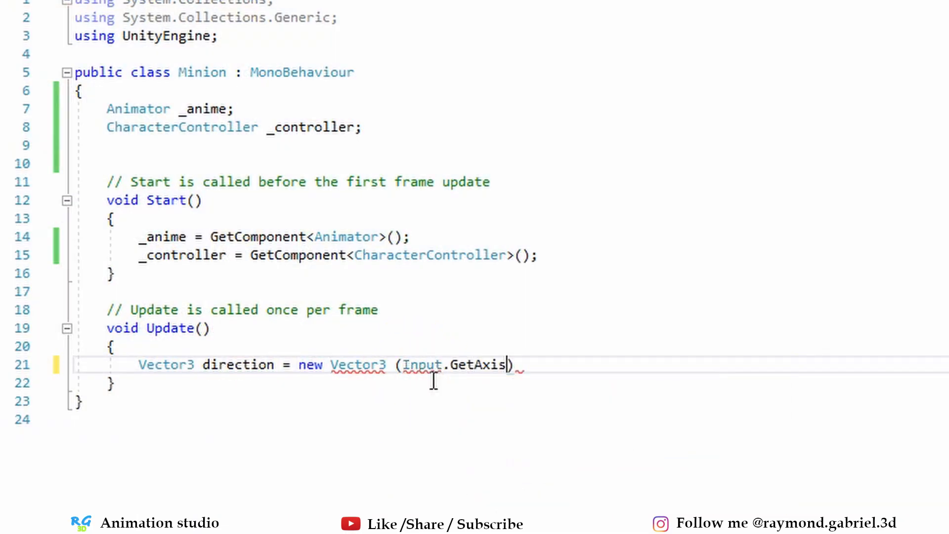
type("(")
type("\"H")
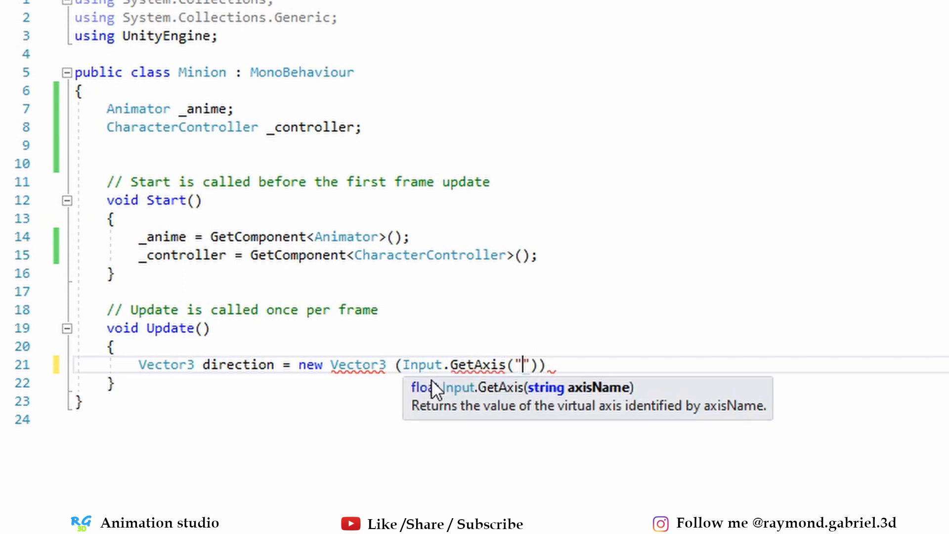
type("orizontal")
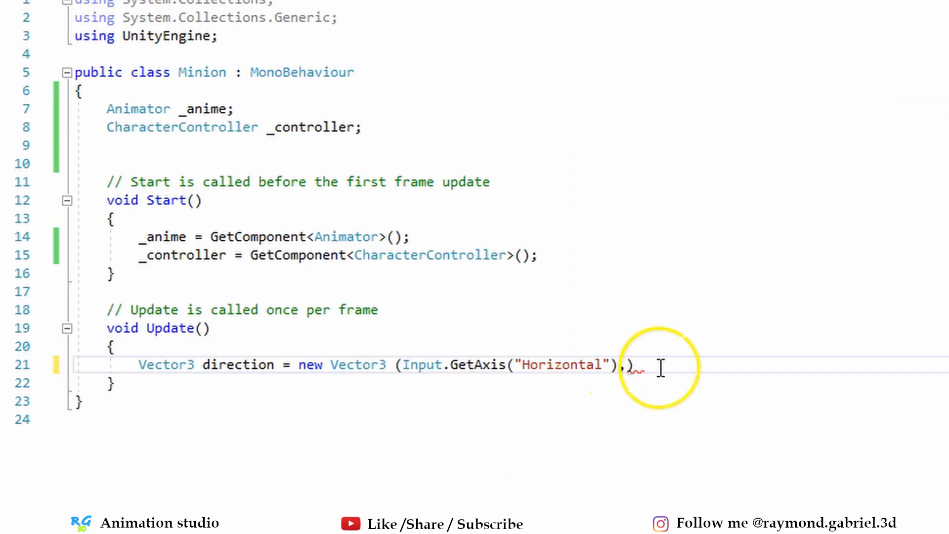
- Set the direction vector's y component to 0 and its z component to Input.GetAxis("Vertical"), ending the statement with a semicolon
type("0,")
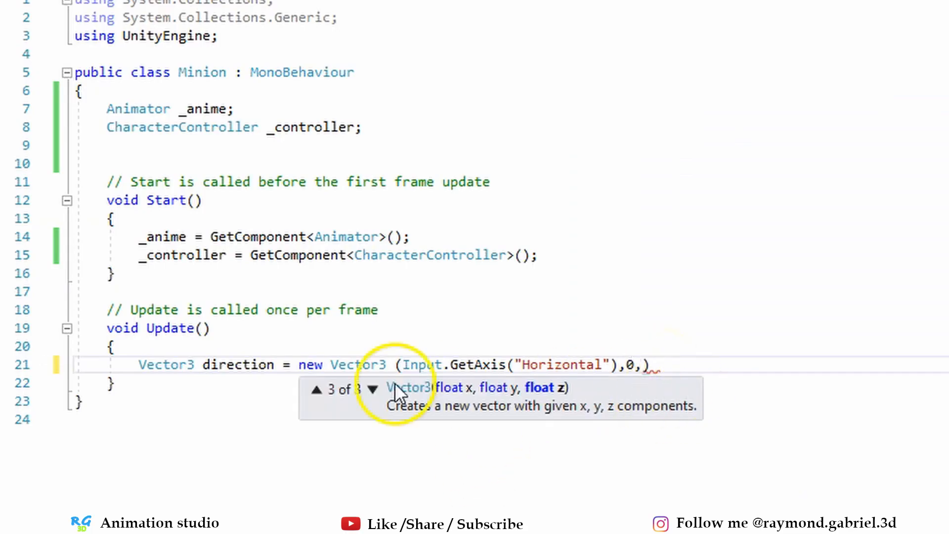
type("Input.GetAxis(\"Vertical\"")
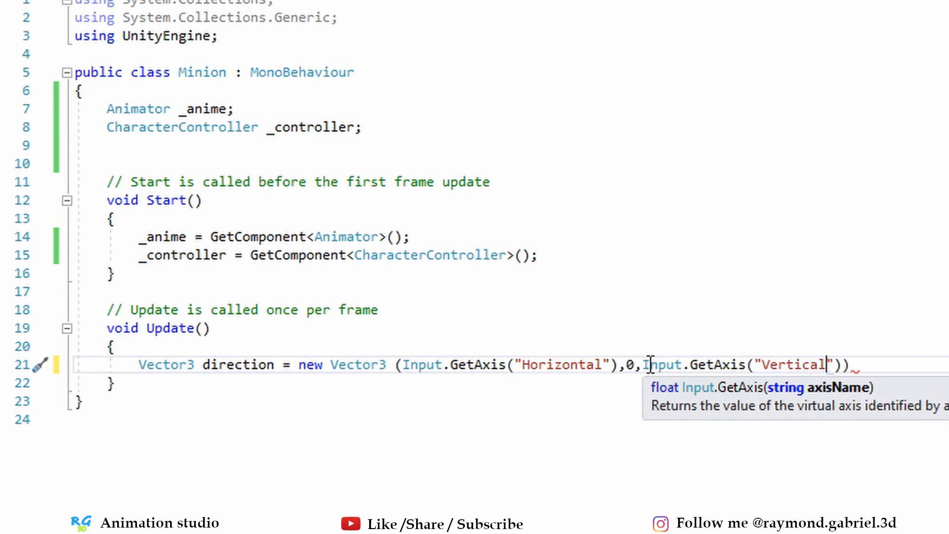
key("End")
type(";")
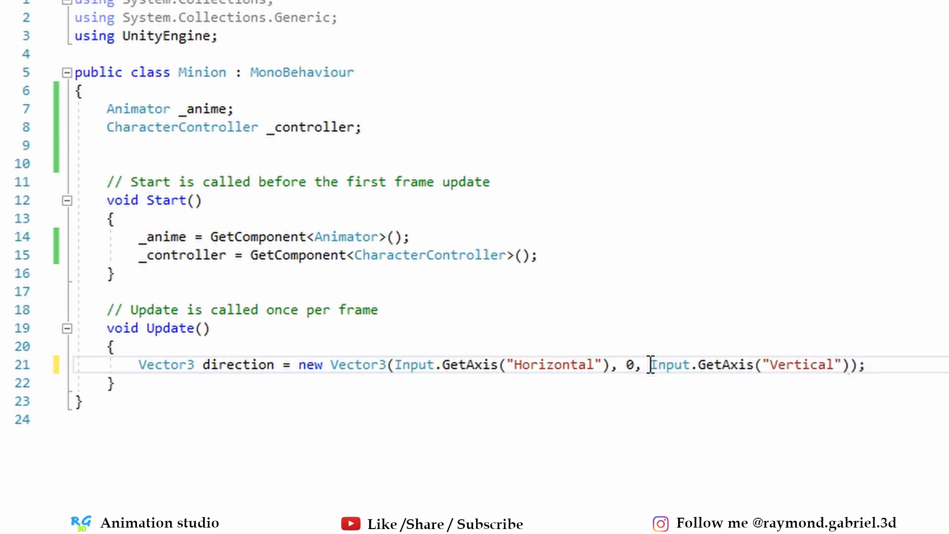
- Below the direction declaration, add _controller.Move(direction * Time.deltaTime); and save the script
key("Return")
left_click(202, 365)
left_click(212, 389)
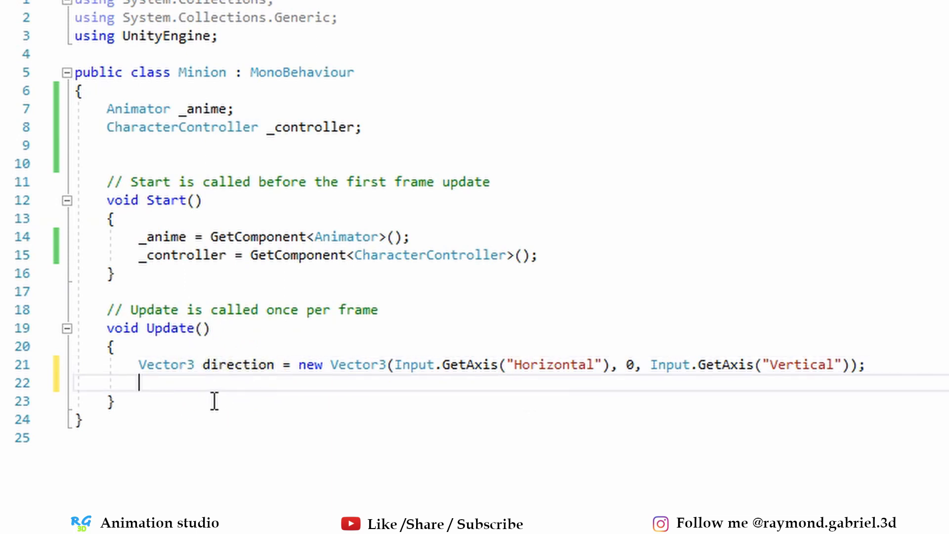
type("_controller.mo")
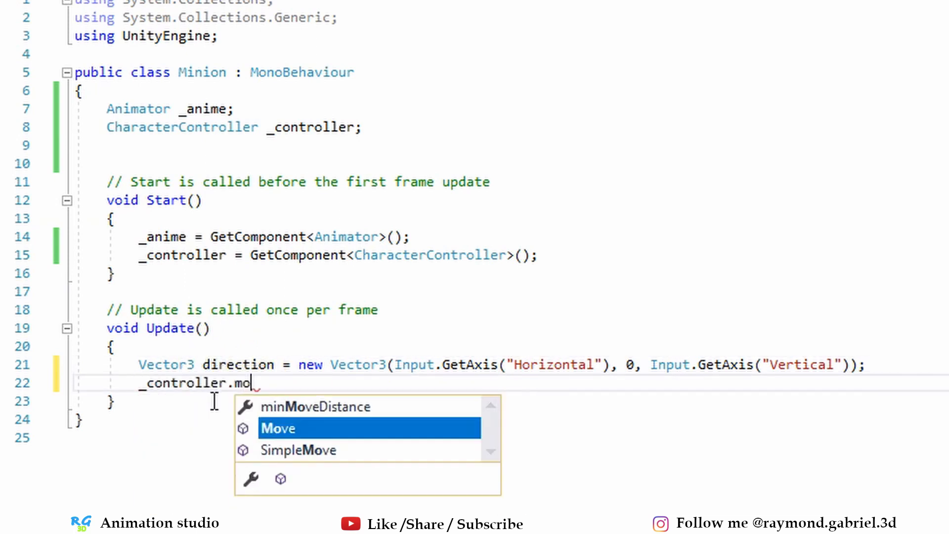
type("ve (")
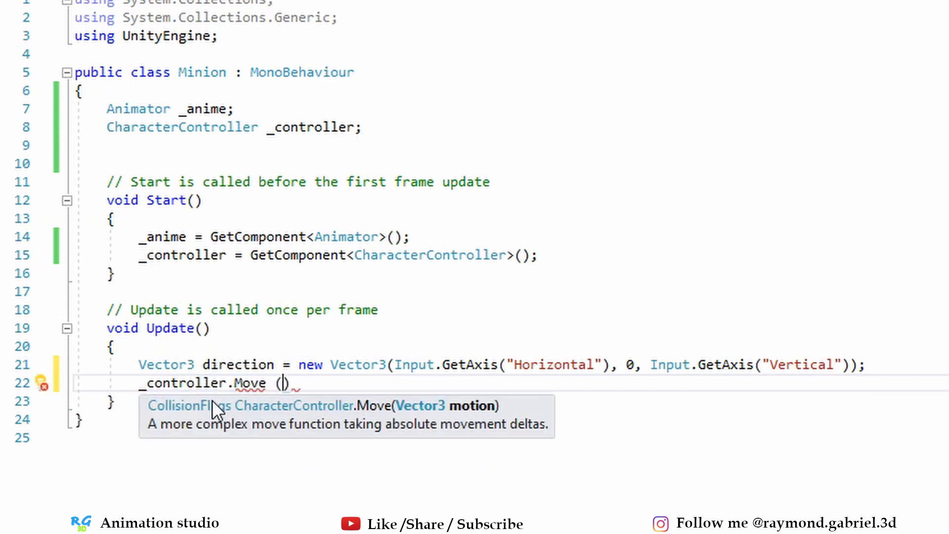
type("direc;")
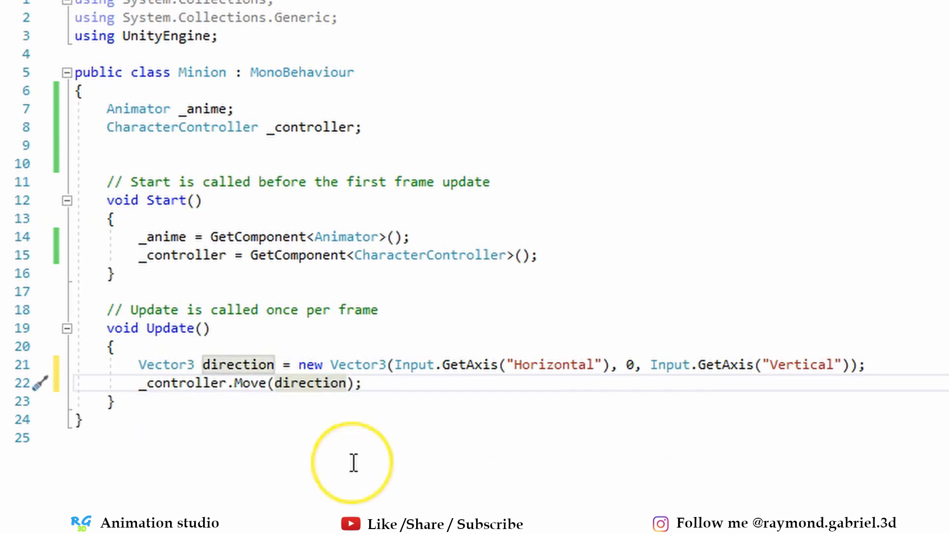
type(" *")
type(" time.deltaTime")
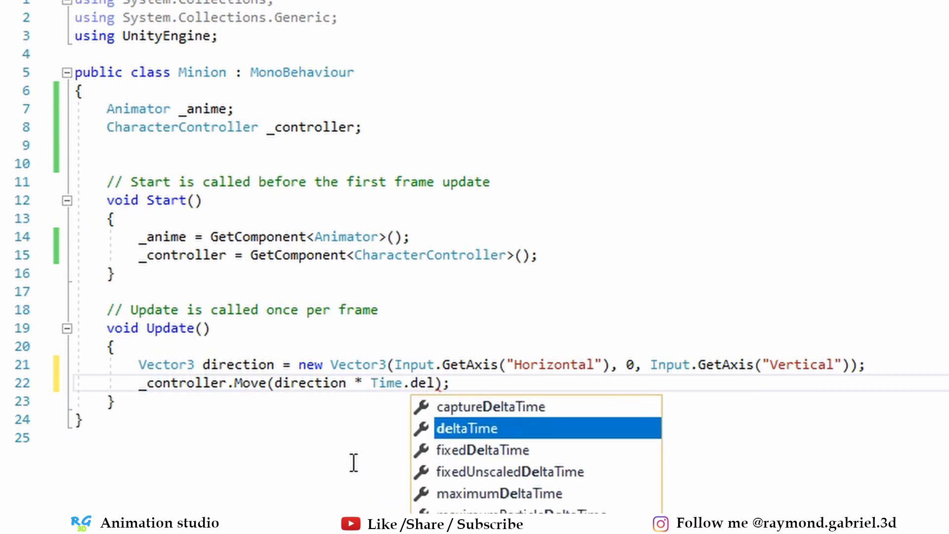
key("End")
key("ctrl+s")
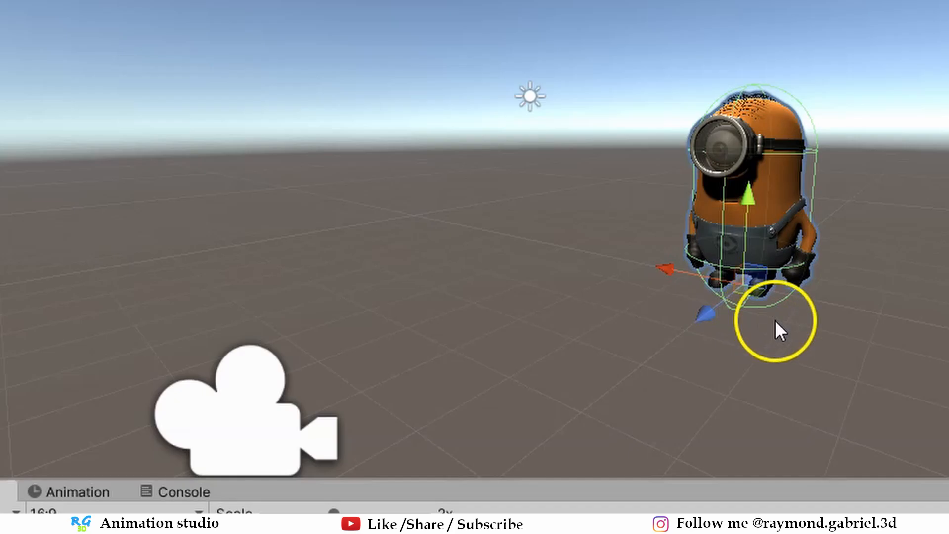
- Run the scene in Unity, test moving the Minion backward and sideways, stop the run and return to the Move statement in Visual Studio
scroll(823, 313, "up", 1)
scroll(921, 220, "down", 1)
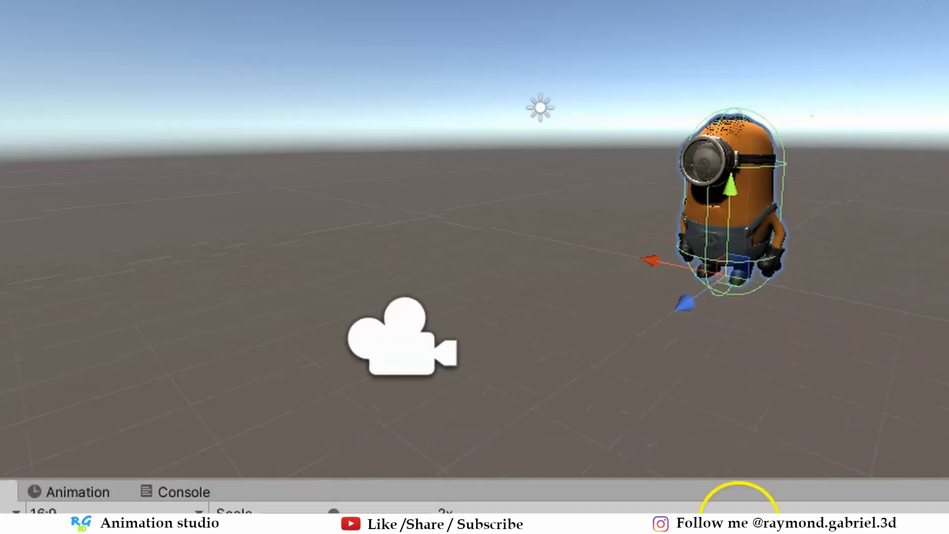
left_click(449, 29)
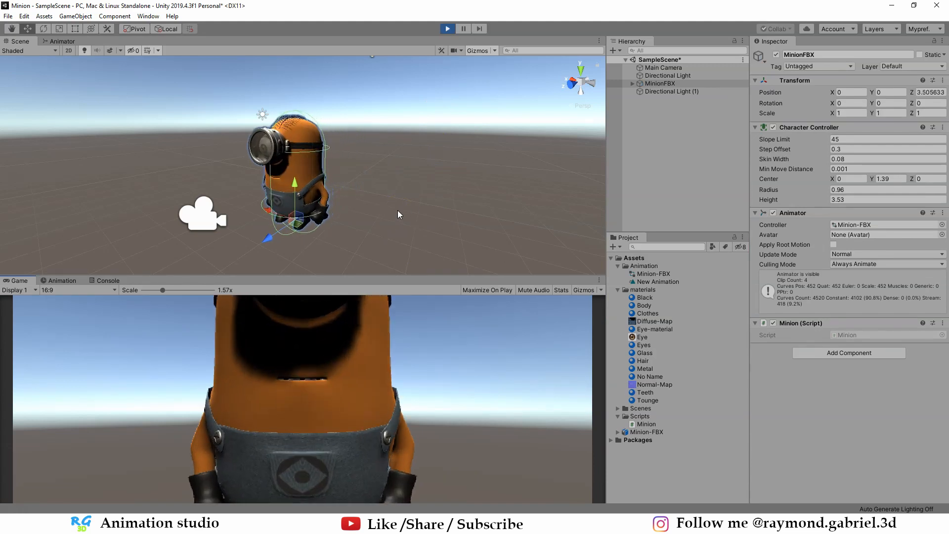
key("s")
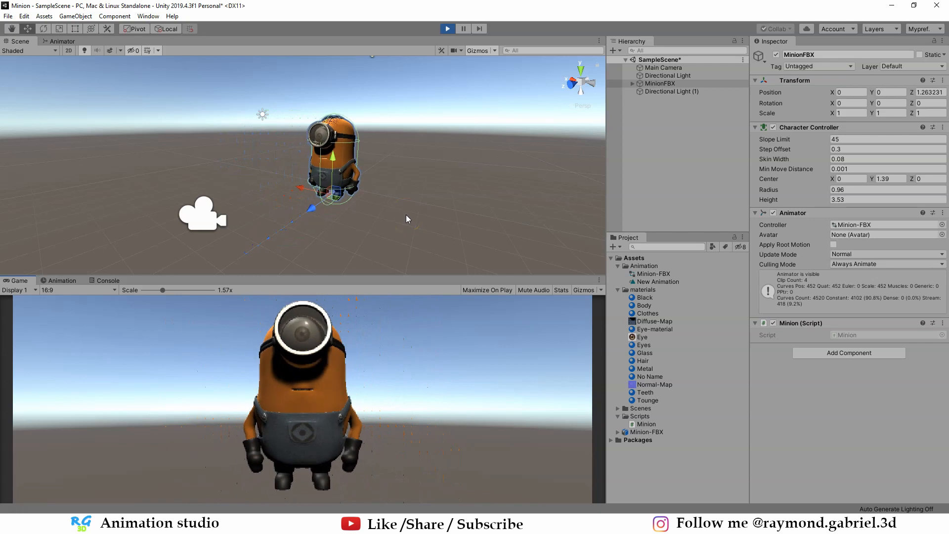
key("a")
key("d")
key("a")
key("s")
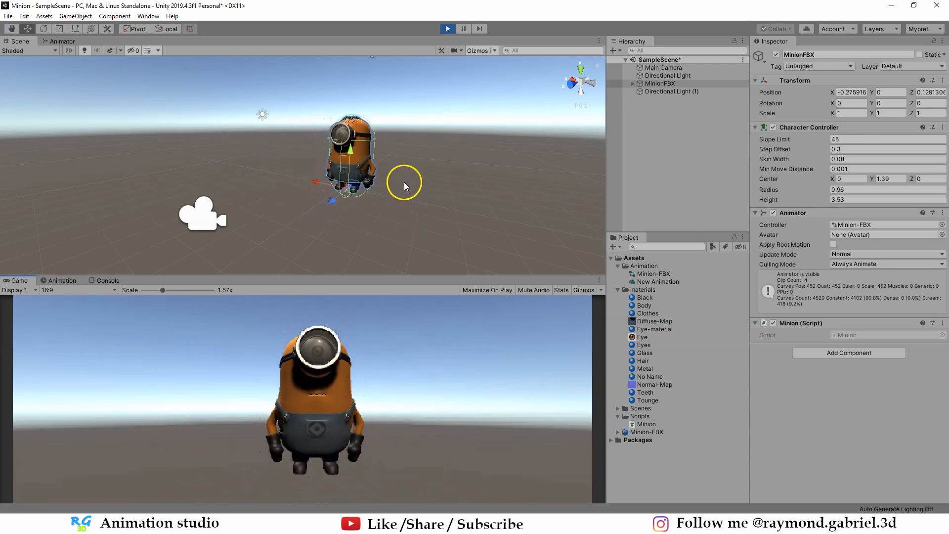
key("ctrl+p")
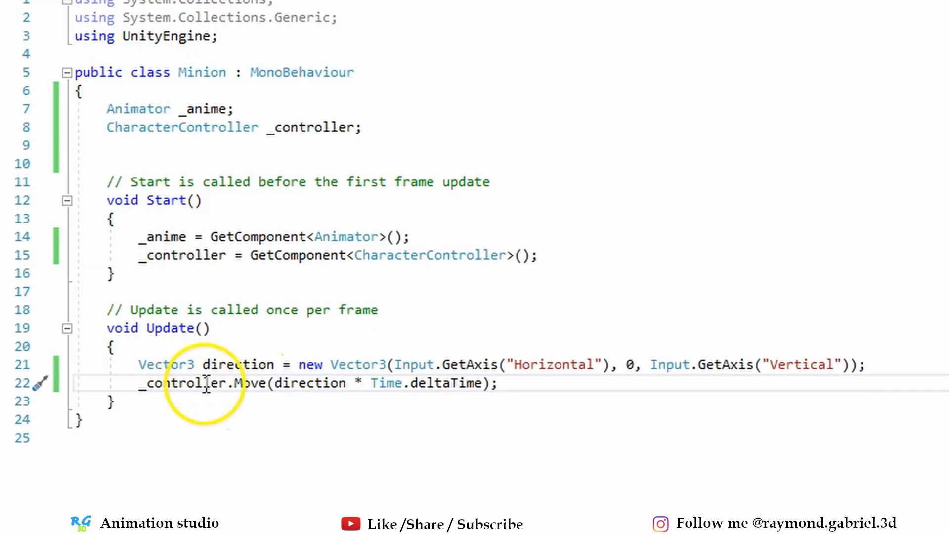
left_click(486, 383)
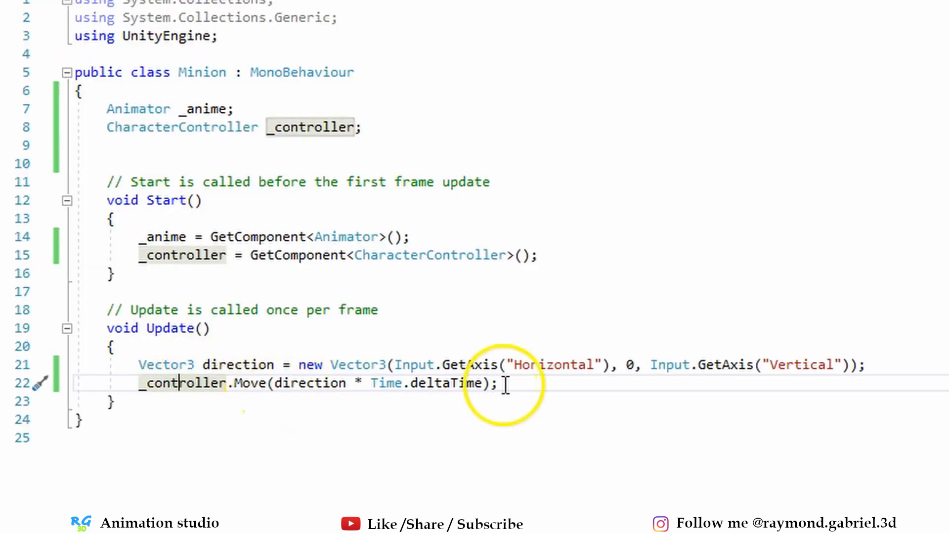
- Multiply the argument of the _controller.Move call by _speed, after Time.deltaTime
type("* ")
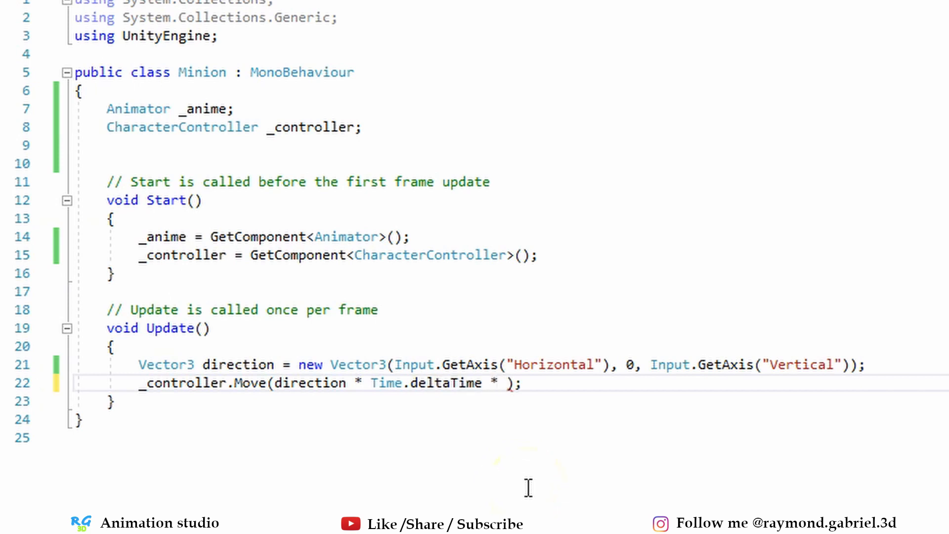
type("_speed")
key("End")
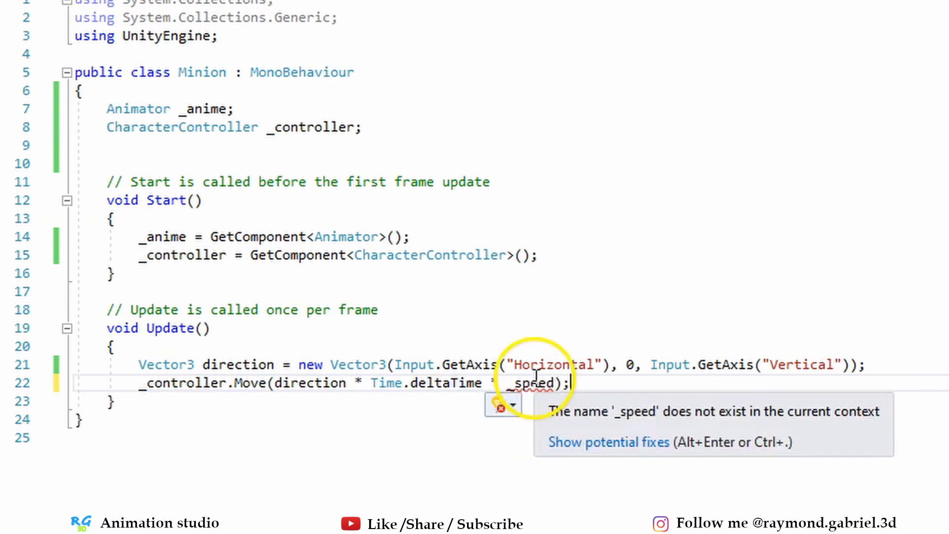
double_click(530, 384)
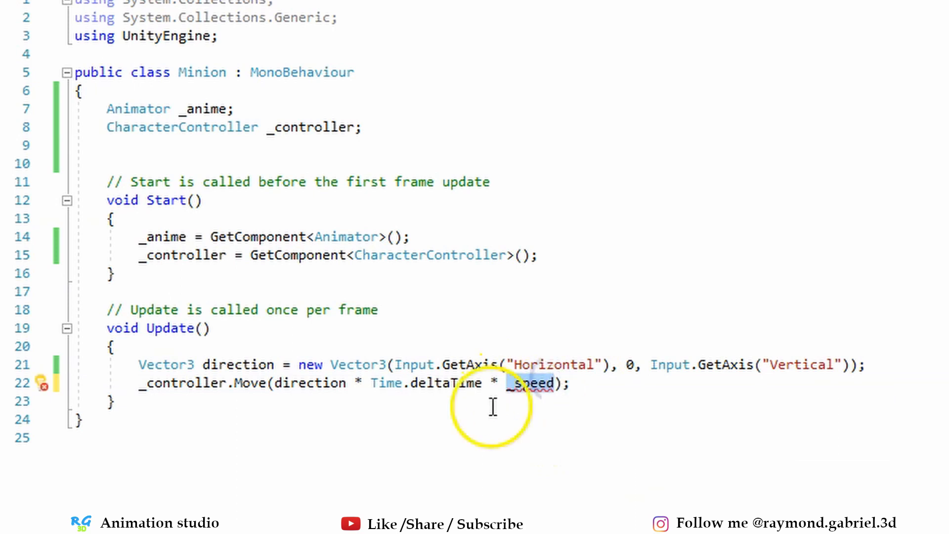
mouse_move(521, 382)
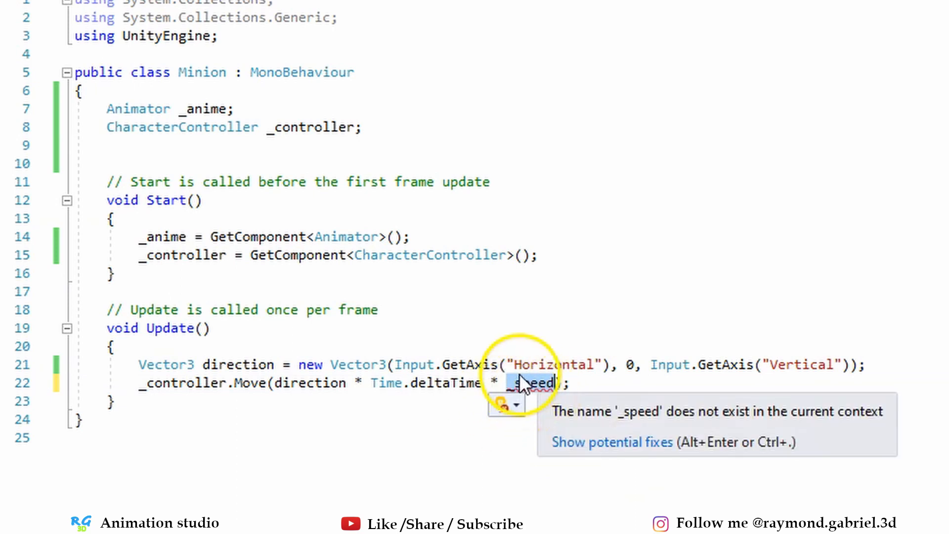
- Declare the field float _speed = 5.0f; below the _controller declaration in the Minion class
left_click(371, 128)
key("Return")
key("Return")
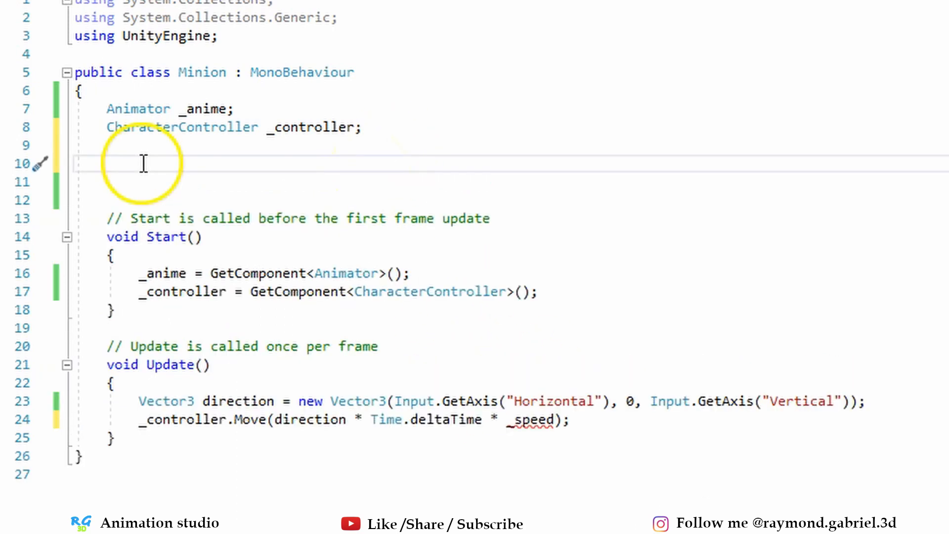
type("float _speed")
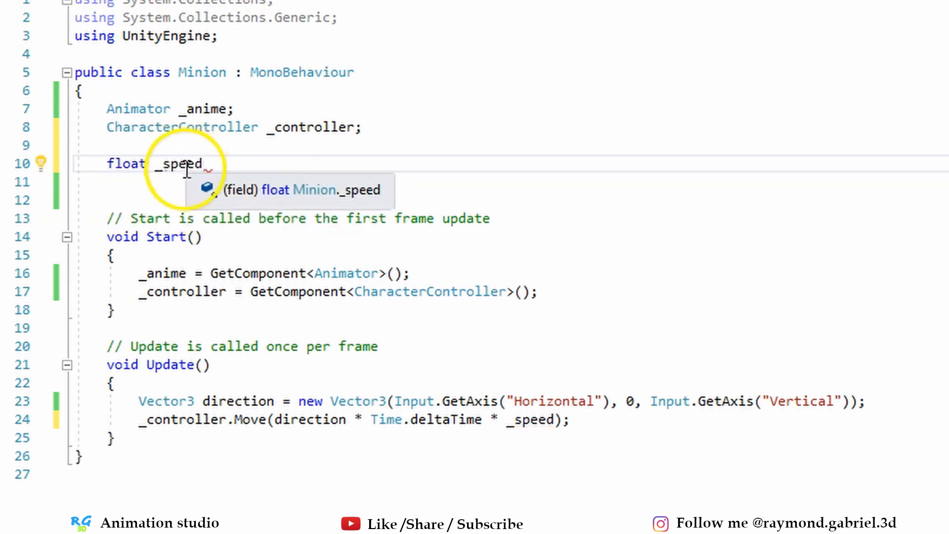
type(" = 5.0f;")
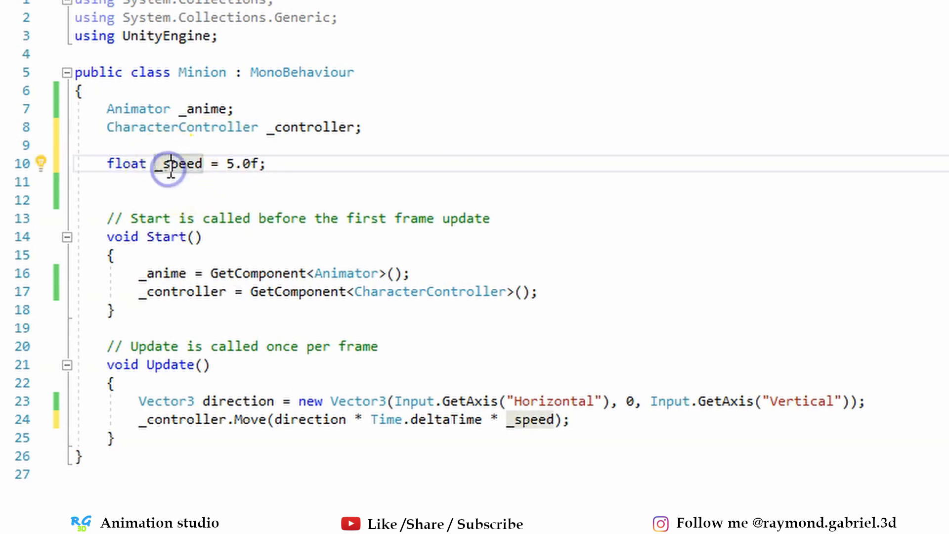
left_click(238, 163)
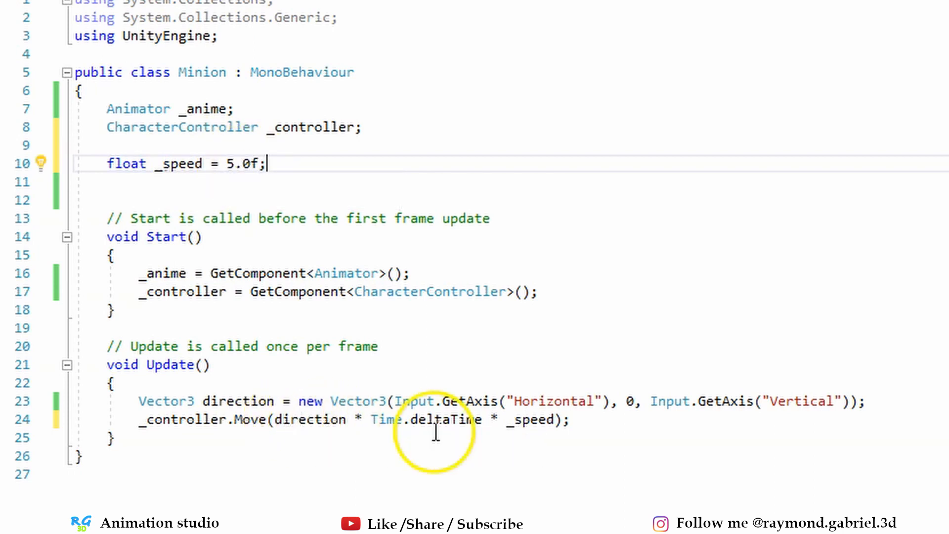
left_click(420, 420)
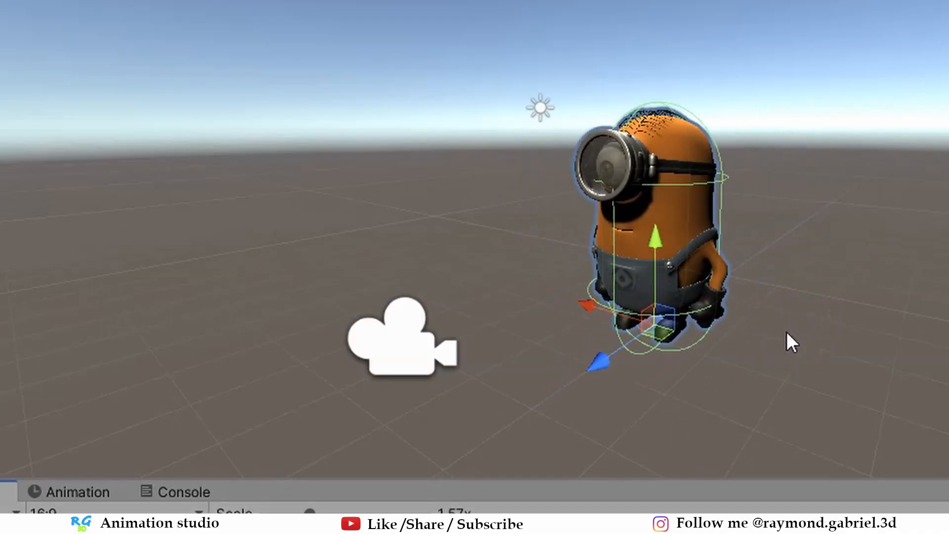
- Switch to Unity, test the Minion's movement at the new speed from several view angles, and return to the script in Visual Studio
left_click(814, 375)
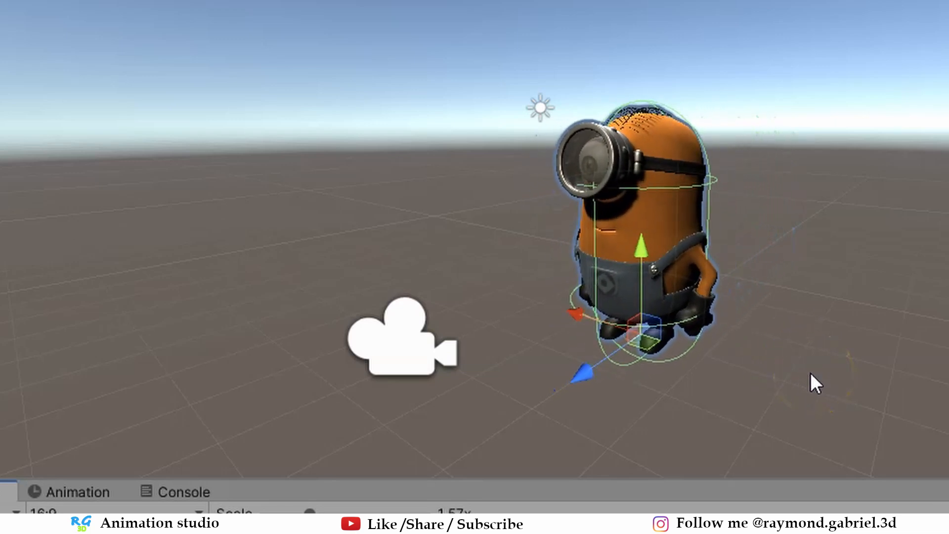
right_click_drag(883, 352, 845, 366)
left_click(837, 354)
left_click(750, 260)
left_click(811, 321)
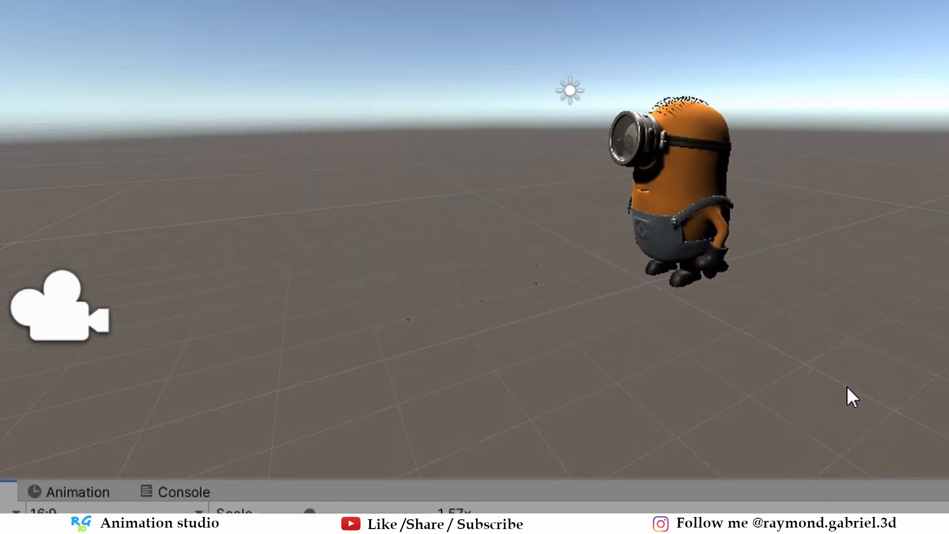
left_click(837, 410)
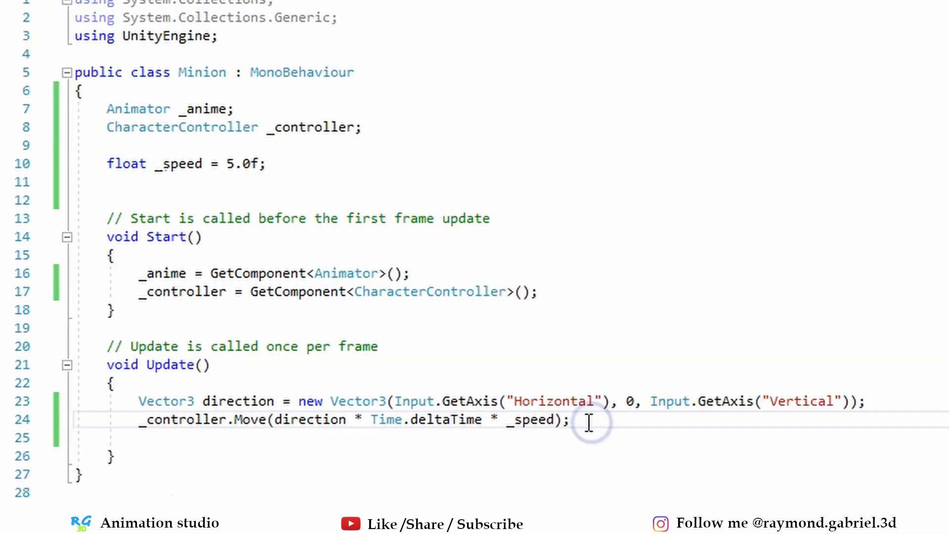
- Below the Move statement in Update, add an if block with the condition Input.GetKeyDown(KeyCode.W)
key("Return")
key("Return")
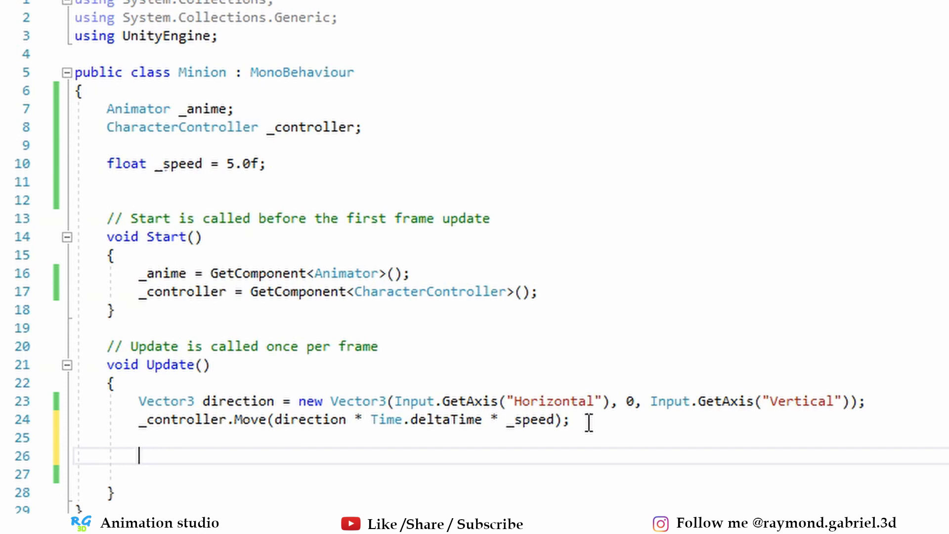
type("if")
left_click(184, 455)
type("(")
type("input.GetKeyDown")
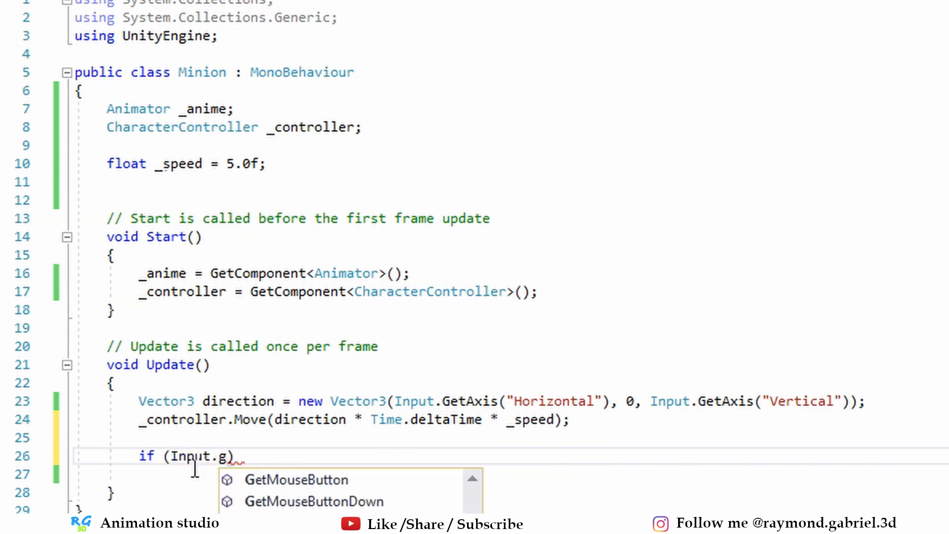
type("(")
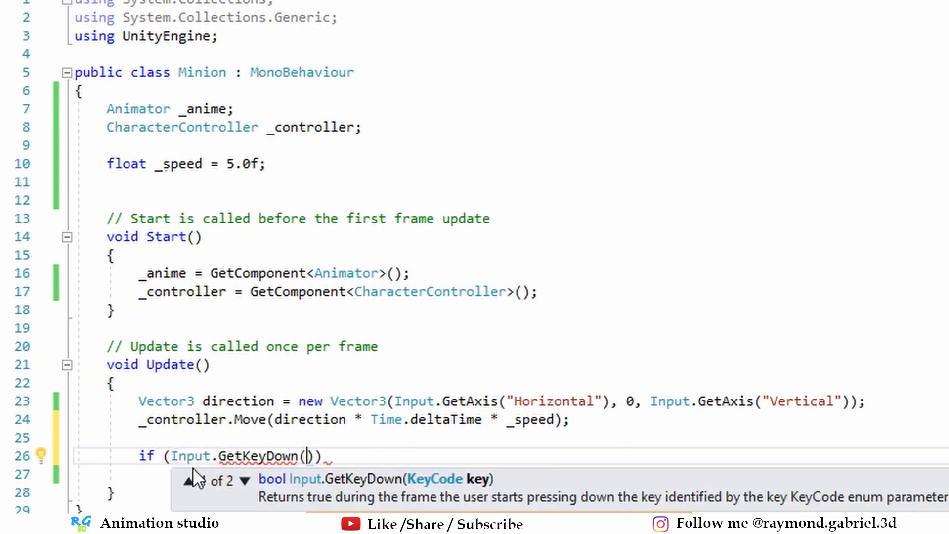
type("KeyCode.")
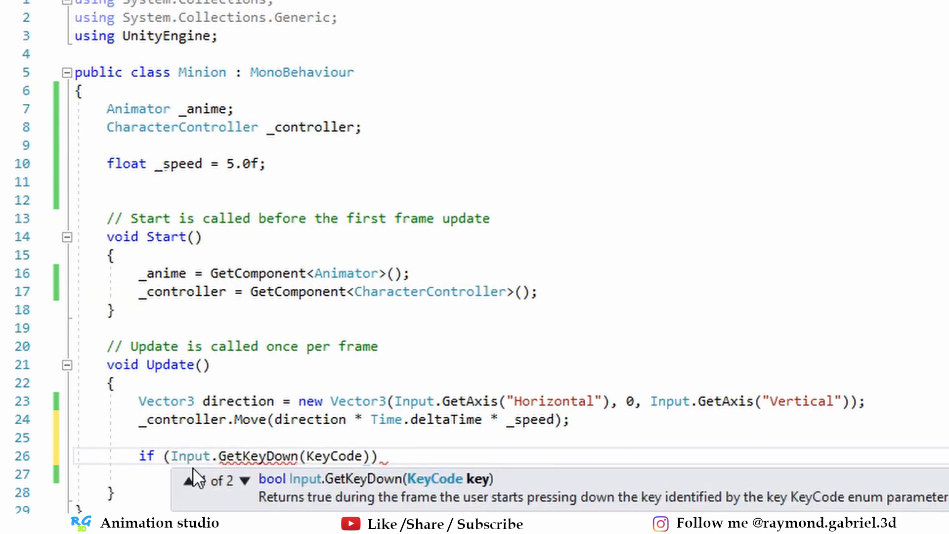
type("W")
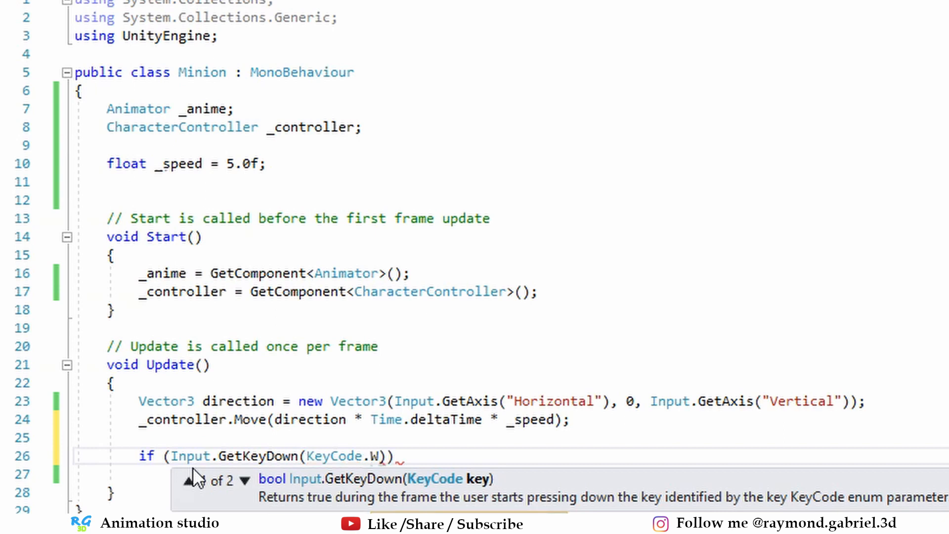
key("End")
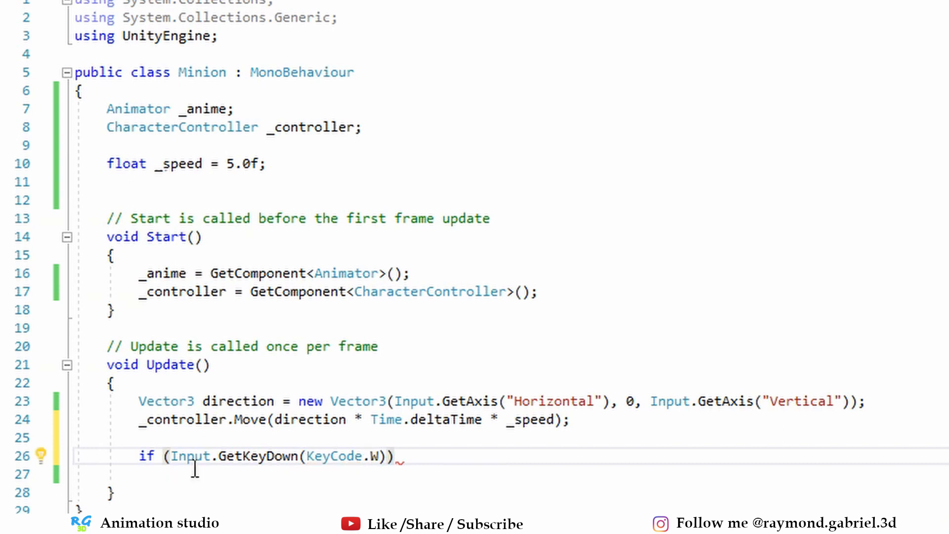
left_click(421, 469)
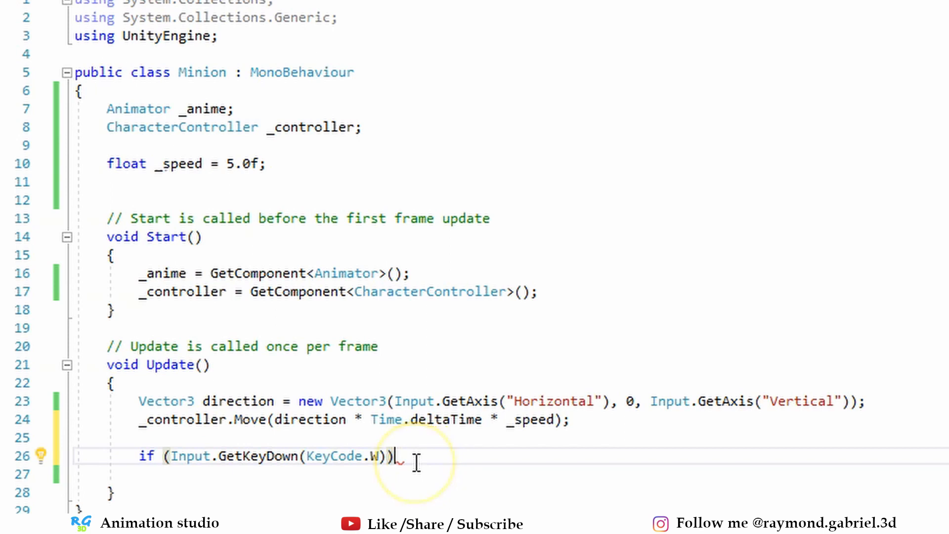
type("{")
key("Return")
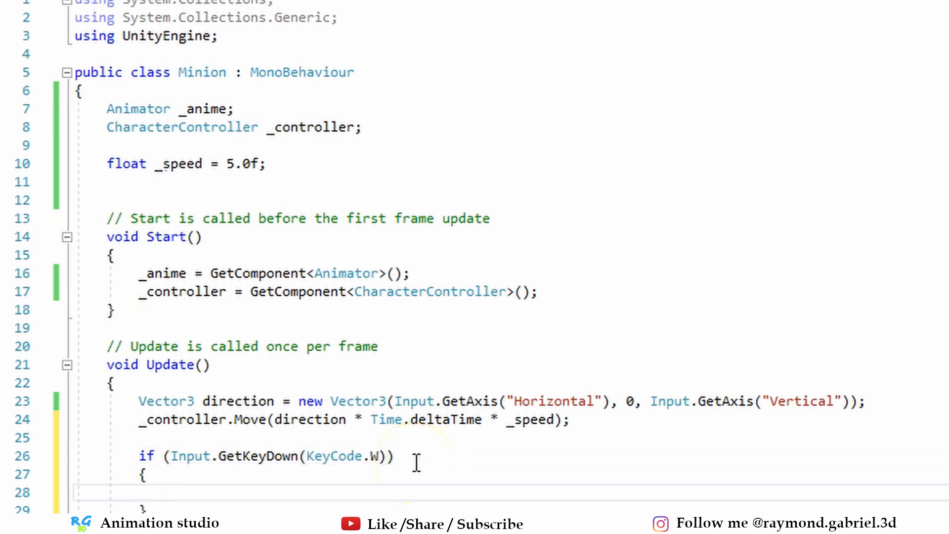
- Inside the GetKeyDown block, add the statement _anime.SetBool("Iswalking", true);
scroll(237, 74, "down", 2)
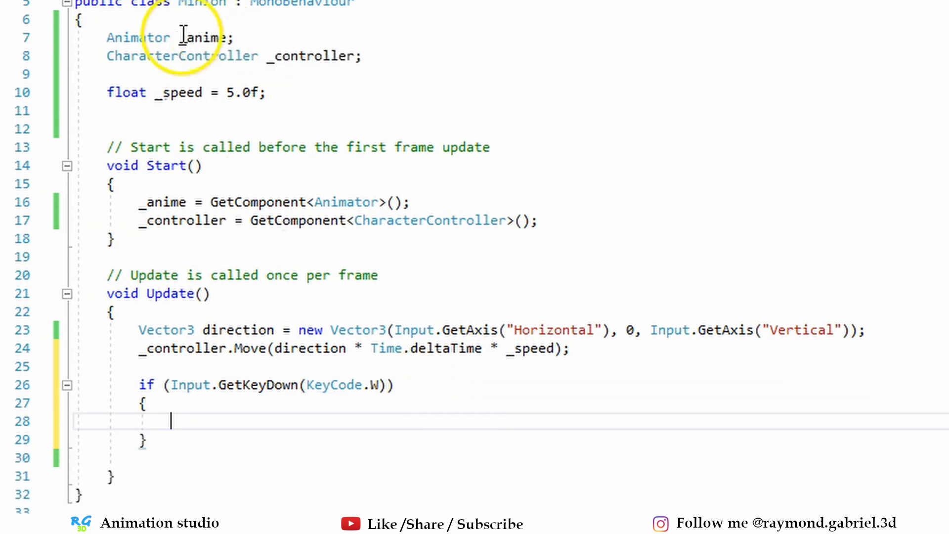
type("_")
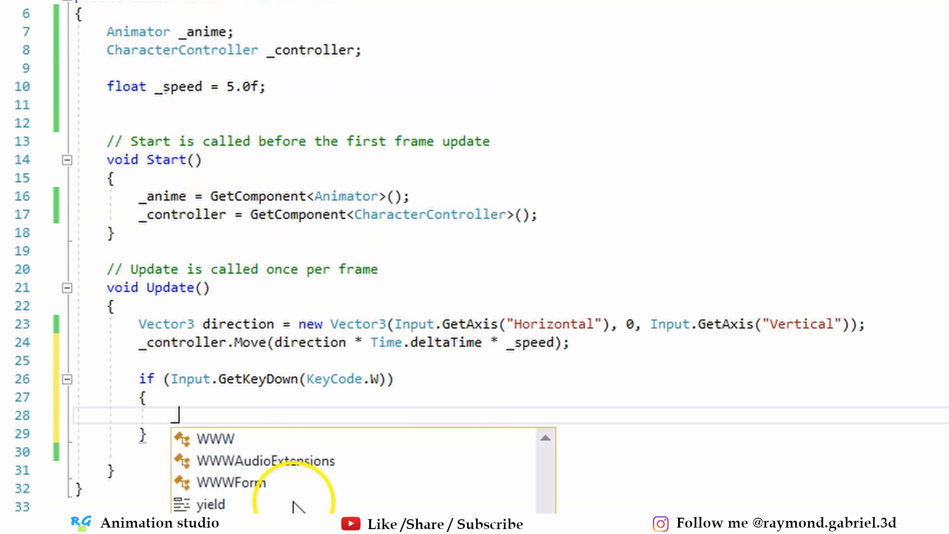
type("anime.set")
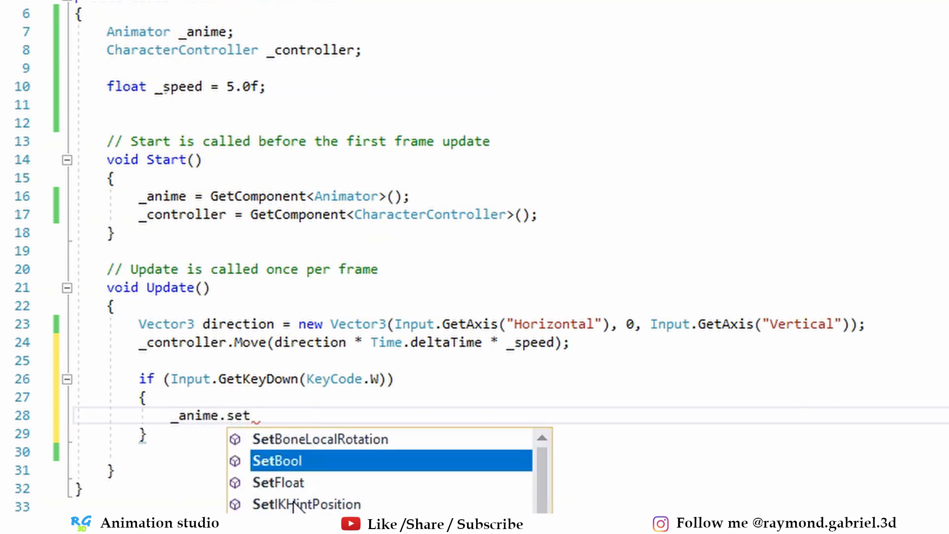
key("Tab")
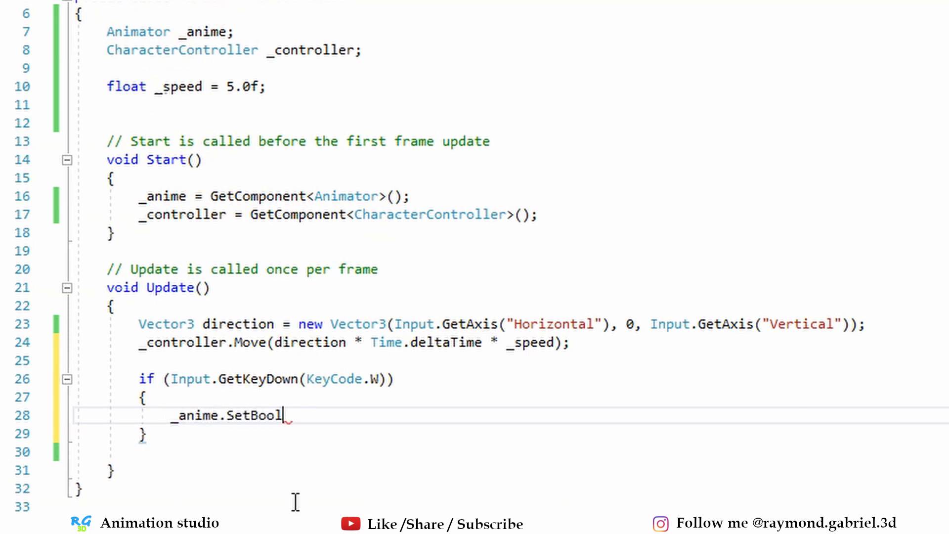
type("(\"Iswalking")
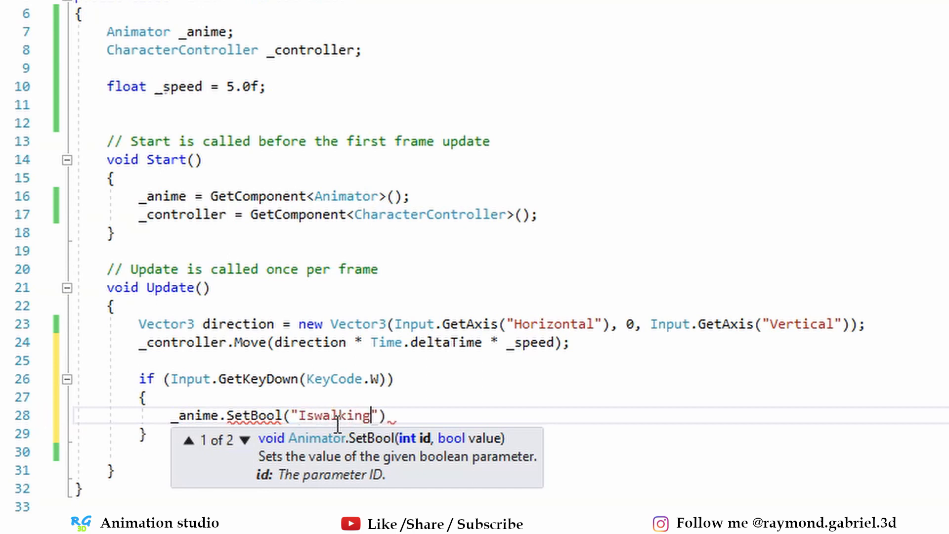
type("\"")
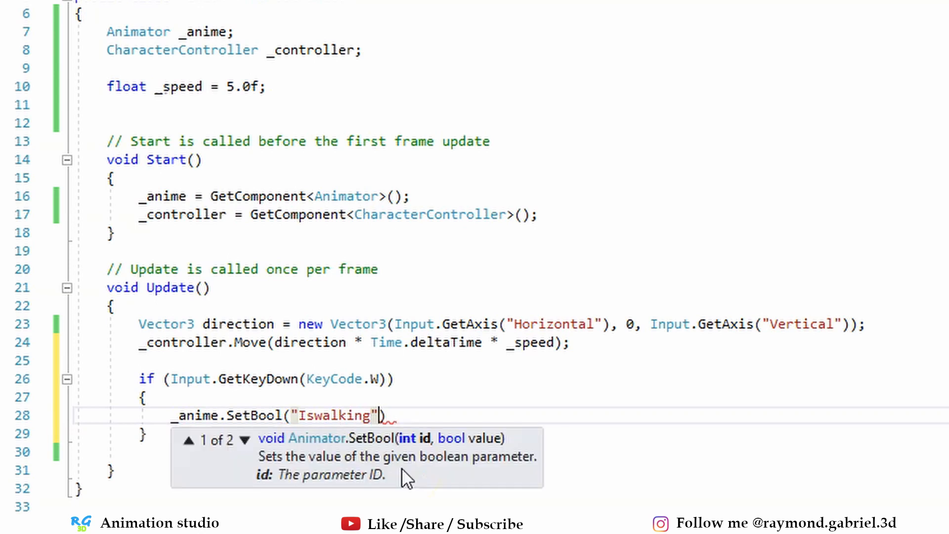
type(",")
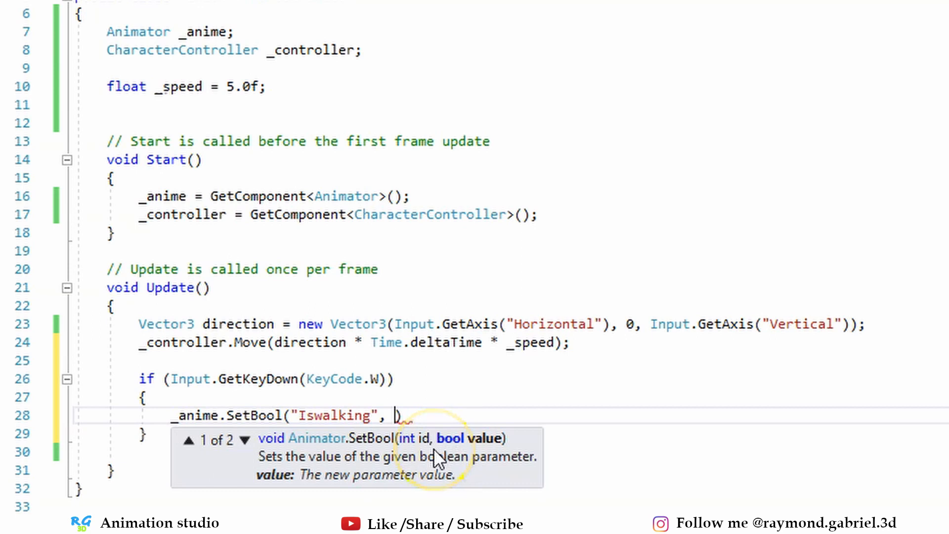
type("true);")
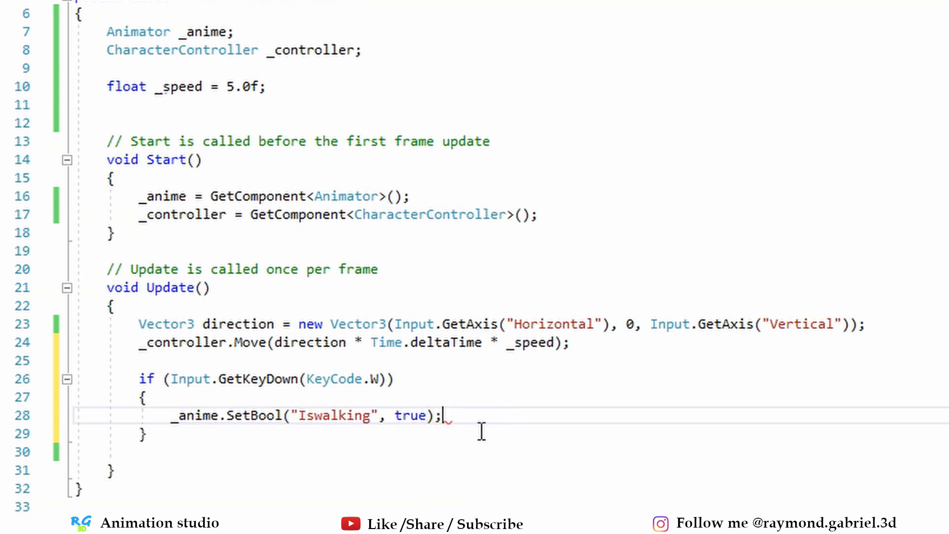
- Below the if block, leave a blank line and add an else if block with the condition Input.GetKeyUp(KeyCode.W)
left_click(214, 441)
key("Return")
scroll(210, 430, "down", 3)
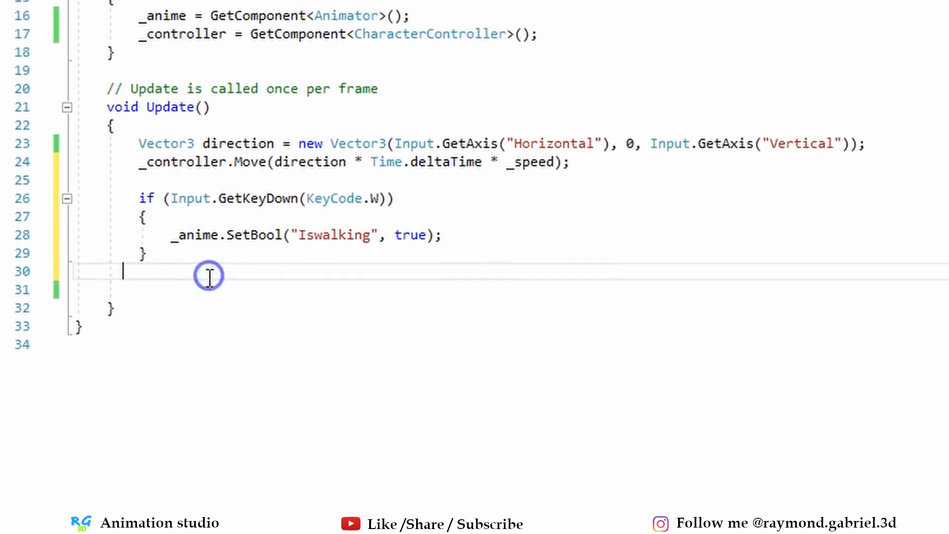
left_click(216, 246)
key("Return")
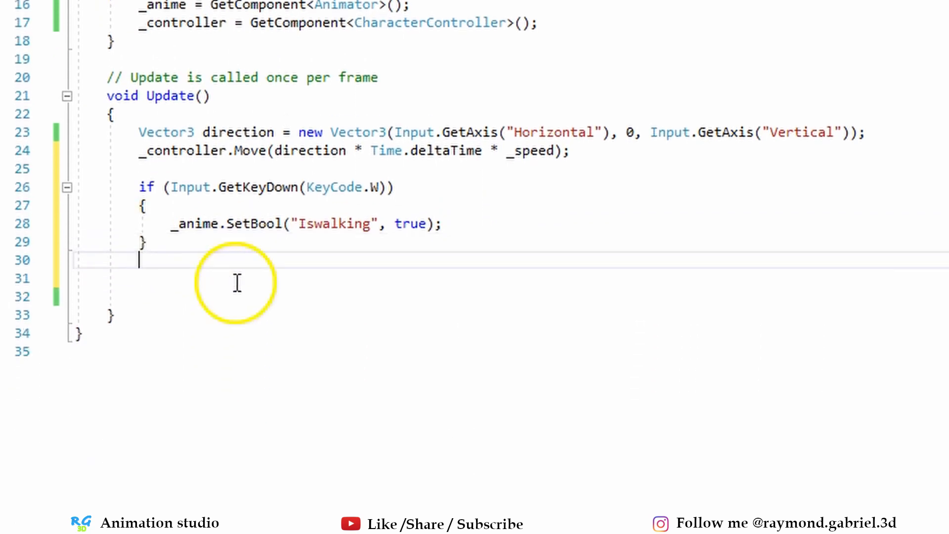
key("Return")
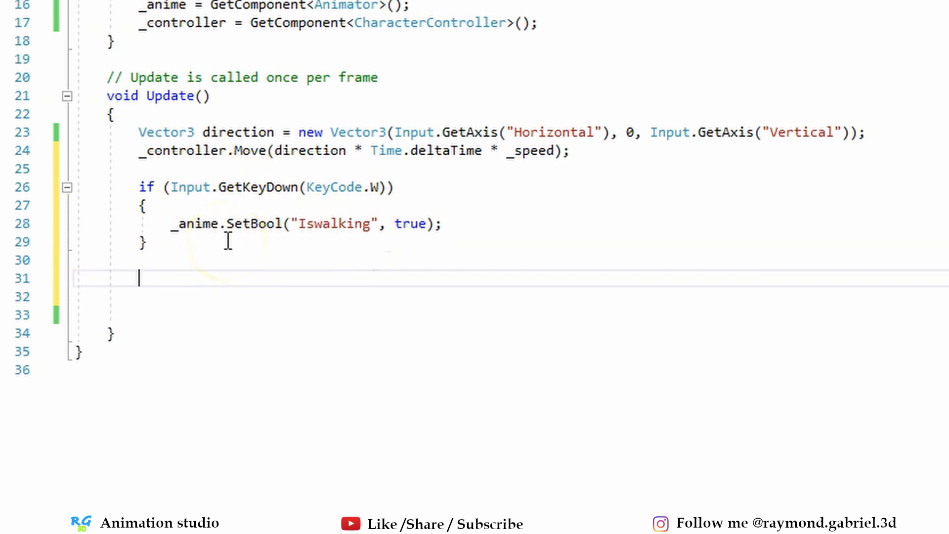
type("else if (")
type("Input.get")
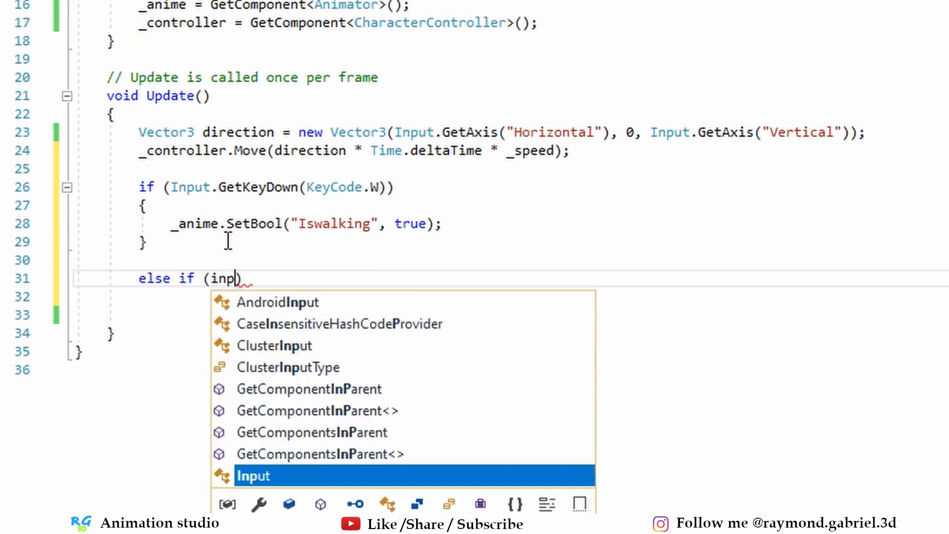
key("Tab")
type("(keyc")
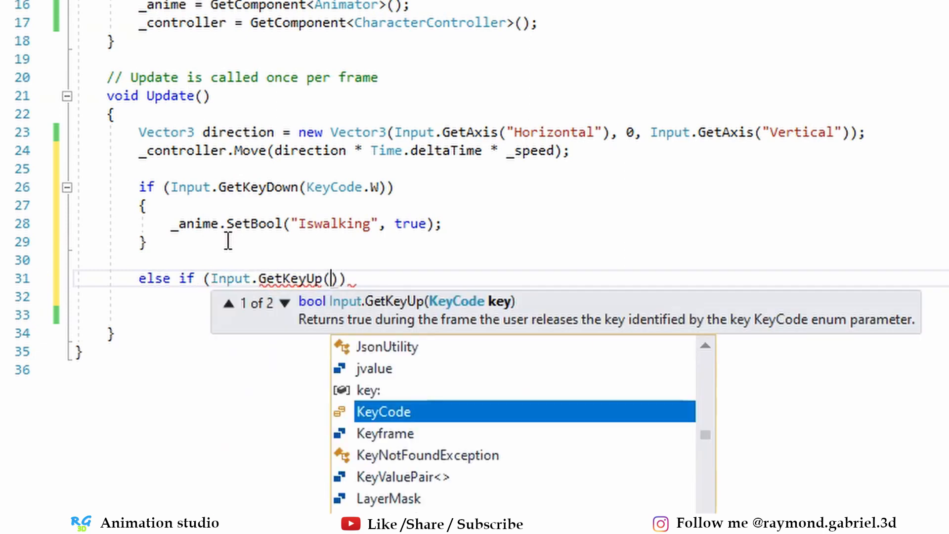
type(".w))")
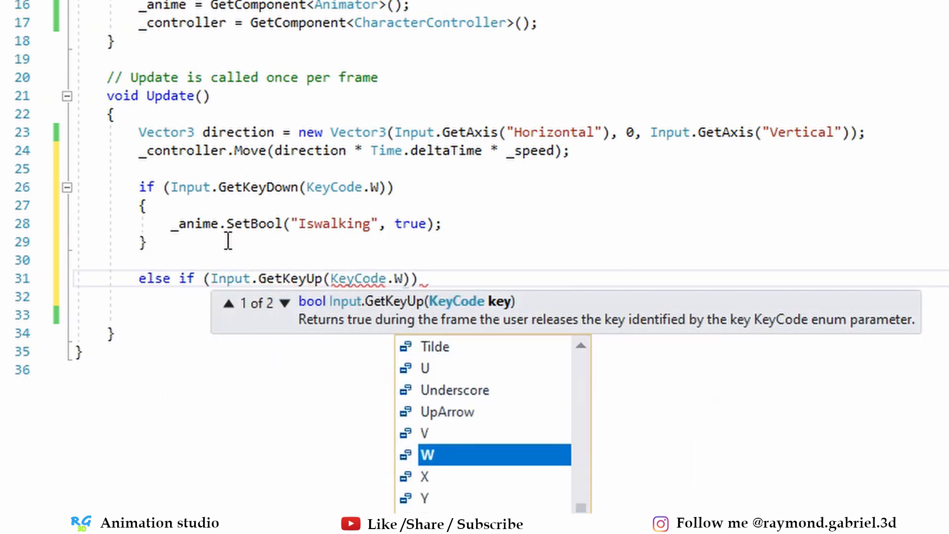
type(" {")
key("Return")
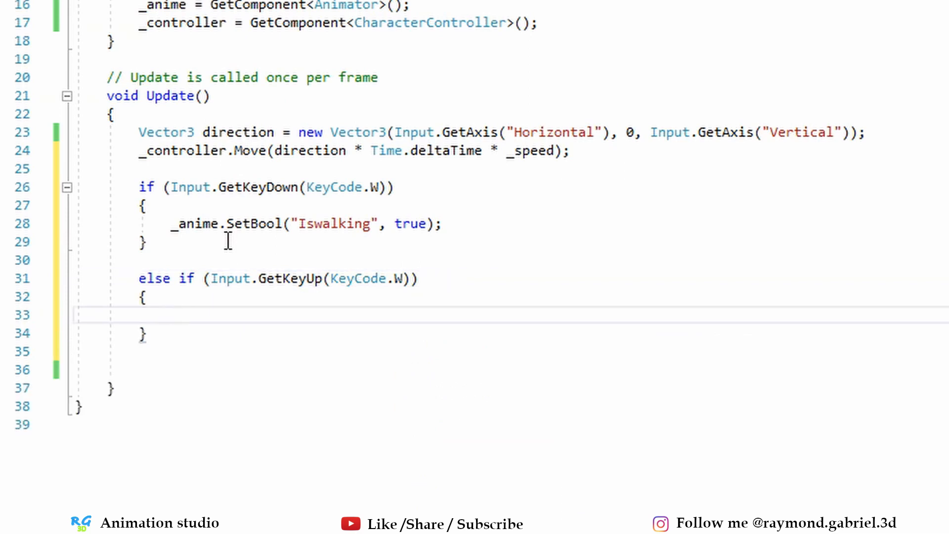
- Inside the GetKeyUp block, add _anime.SetBool("Iswalking", false); and remove the blank line above the else if
type("_anime.SetBool(\"is\")")
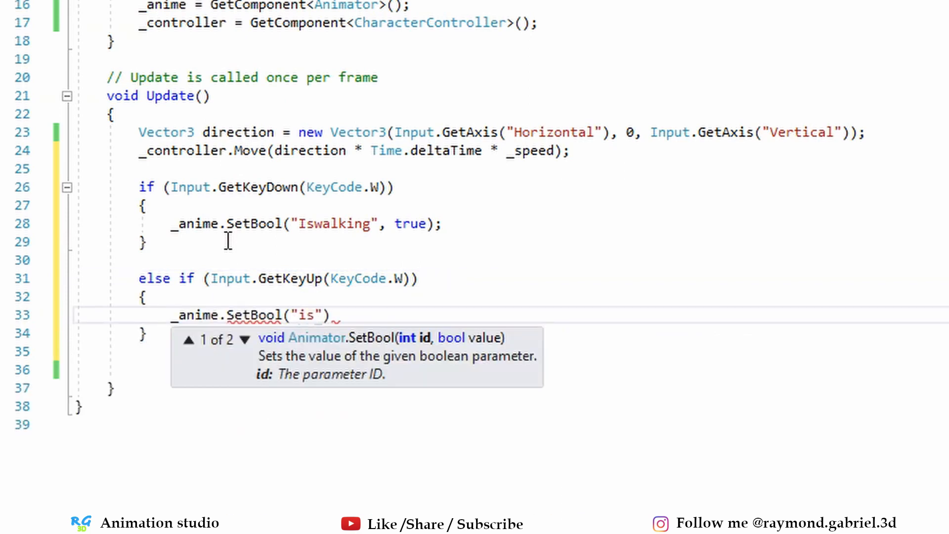
type("walking, fla")
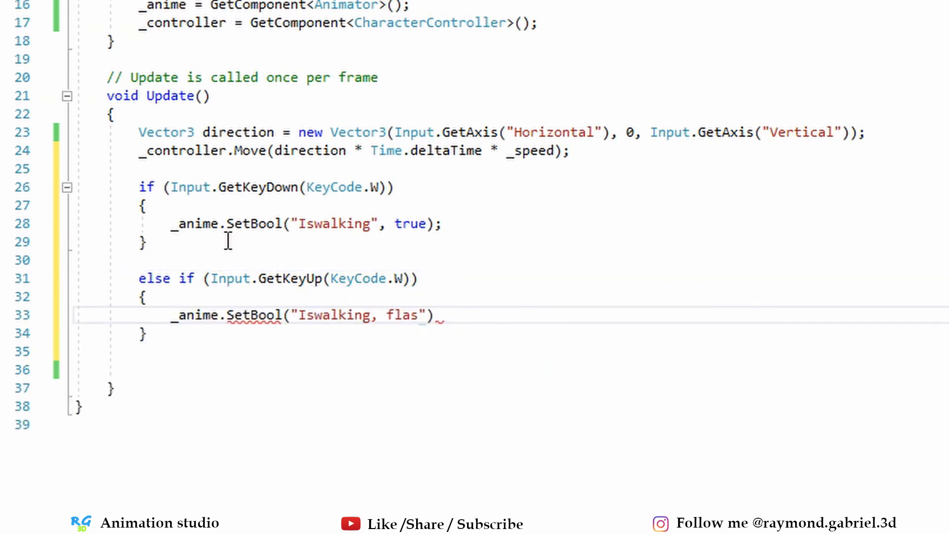
left_click(187, 339)
key("Return")
key("Up")
key("Up")
key("Up")
key("Up")
key("Up")
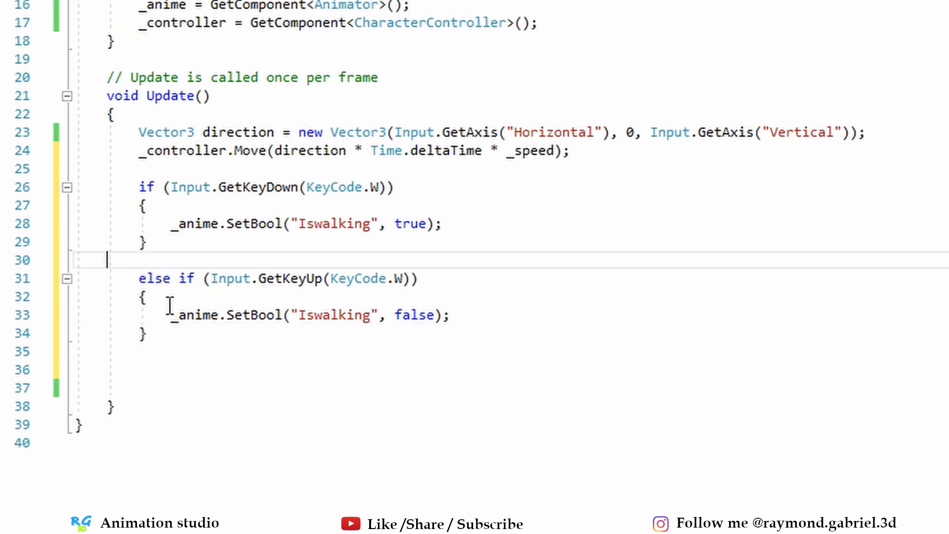
key("Delete")
- Add an else if block for Input.GetKeyDown(KeyCode.LeftShift) containing _anime.SetBool("Isrunning", true); and remove the surplus blank lines inside it
left_click(178, 341)
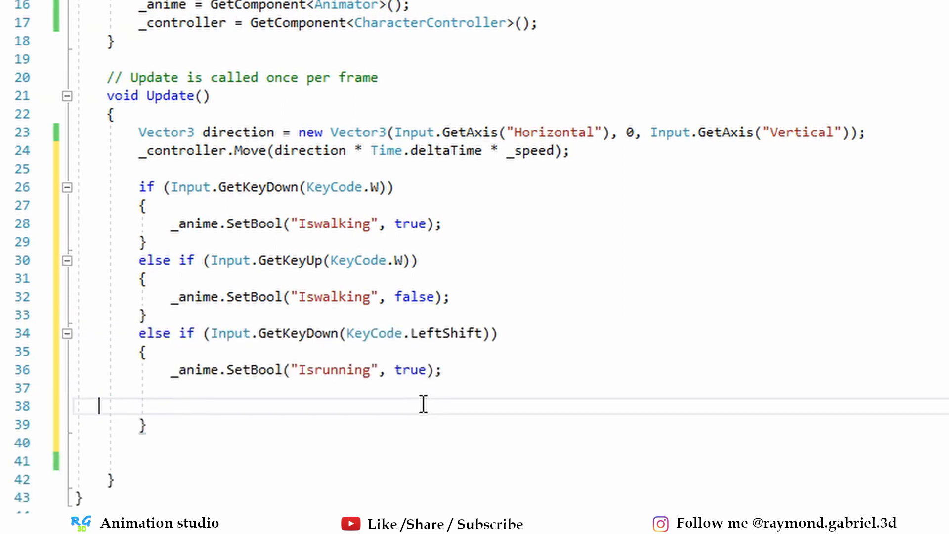
key("BackSpace")
key("BackSpace")
left_click(161, 336)
left_click(454, 335)
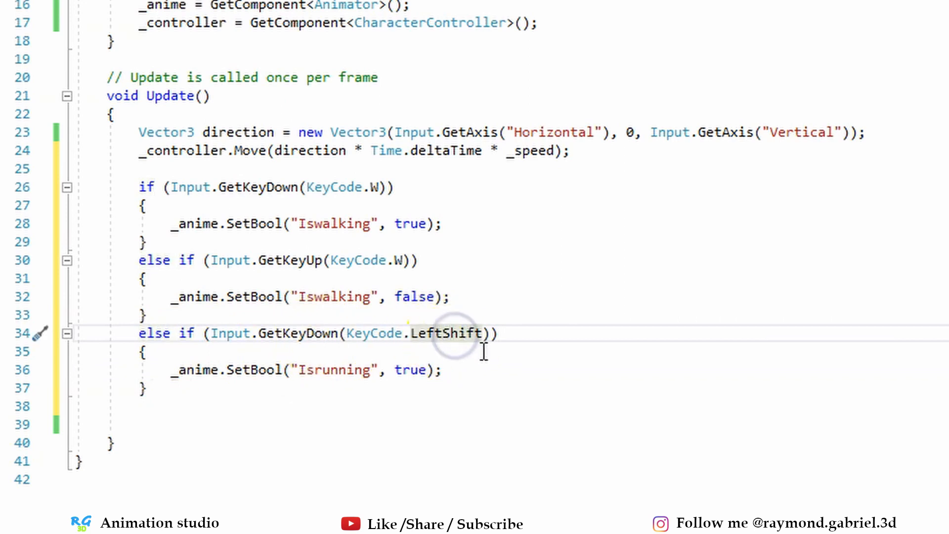
left_click(479, 371)
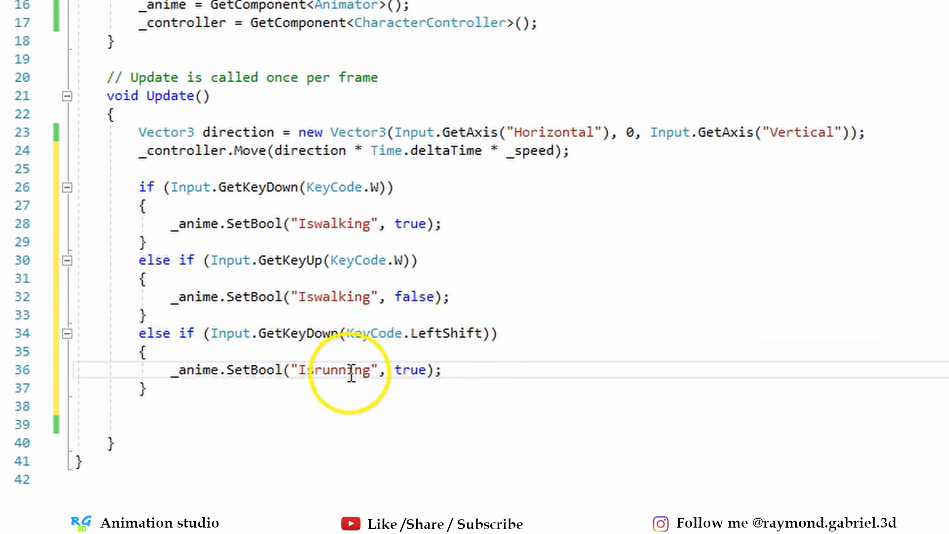
- Below it, add an else if block for Input.GetKeyUp(KeyCode.LeftShift) containing _anime.SetBool("Isrunning", false);
key("Down")
scroll(491, 322, "down", 3)
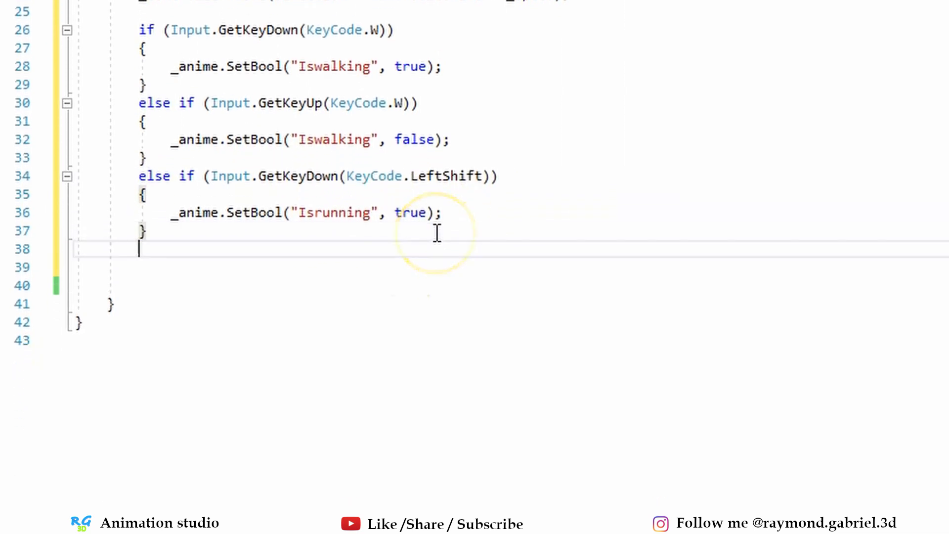
type("else if (Input.GetKeyUp(KeyCode.LeftShift)) { _anime.SetBool(\"Isrunning\", false); }")
- Add an else if block for Input.GetKeyDown(KeyCode.Space) containing _anime.SetBool("Jump", true);
type("else if")
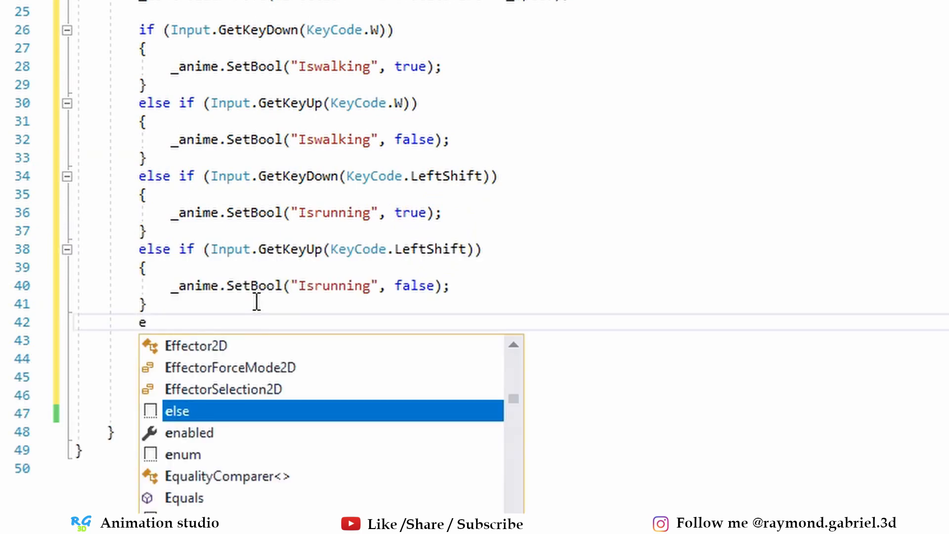
type(" (Input.GetKeyDown")
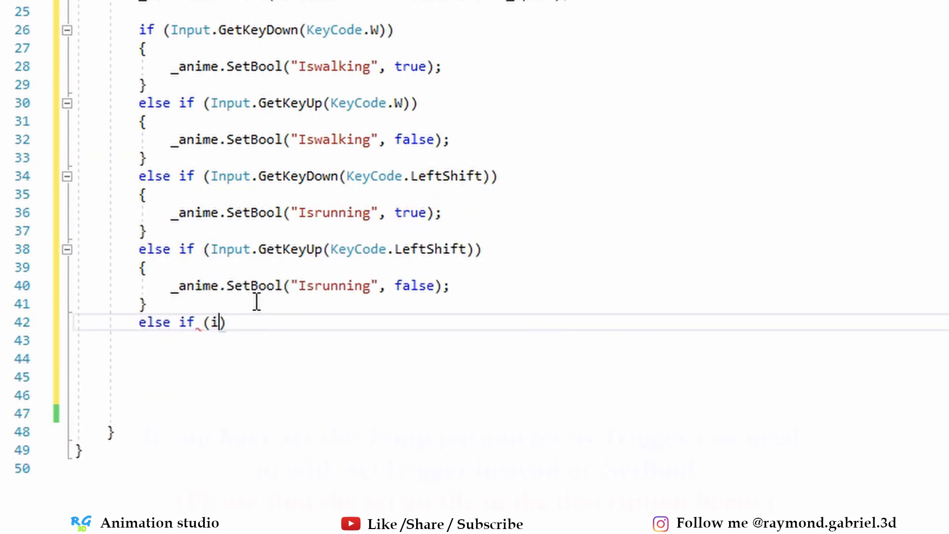
key("Tab")
type("(KeyCode.Space)")
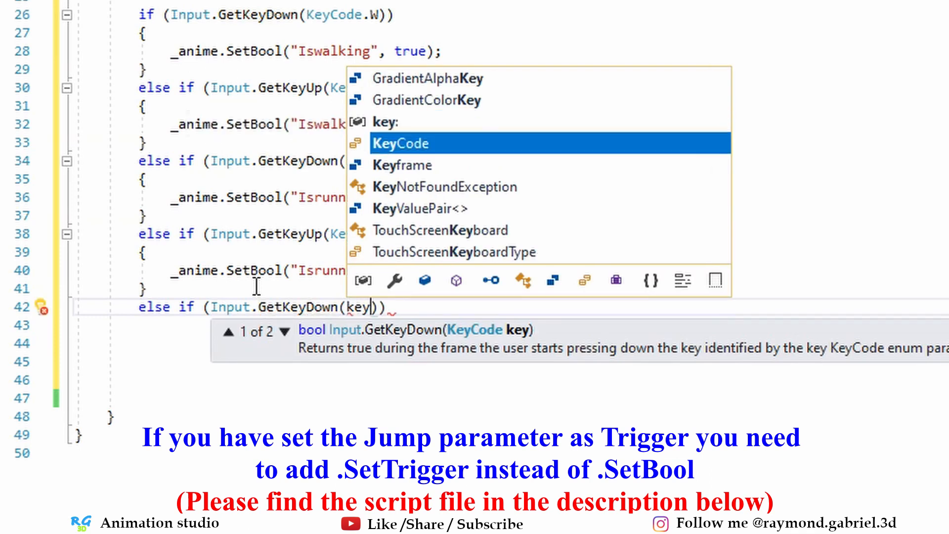
key("Return")
type("{")
key("Return")
type("_anime.set")
type("(\"Jump\"")
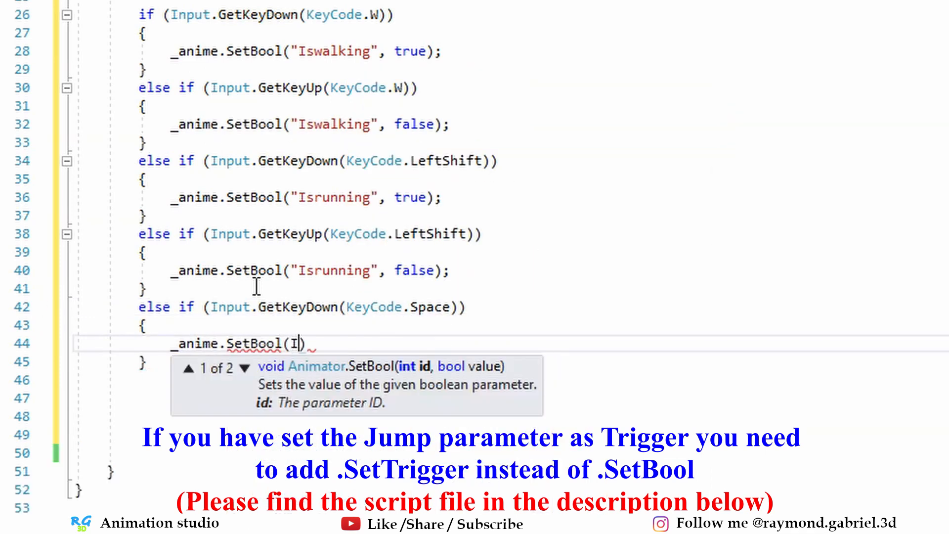
type(", true);")
- Add an else if block for Input.GetKeyUp(KeyCode.Space) containing _anime.SetBool("Jump", false);, remove the blank lines below it and save the script
left_click(181, 360)
key("Return")
type("else if (input.getkeyup(")
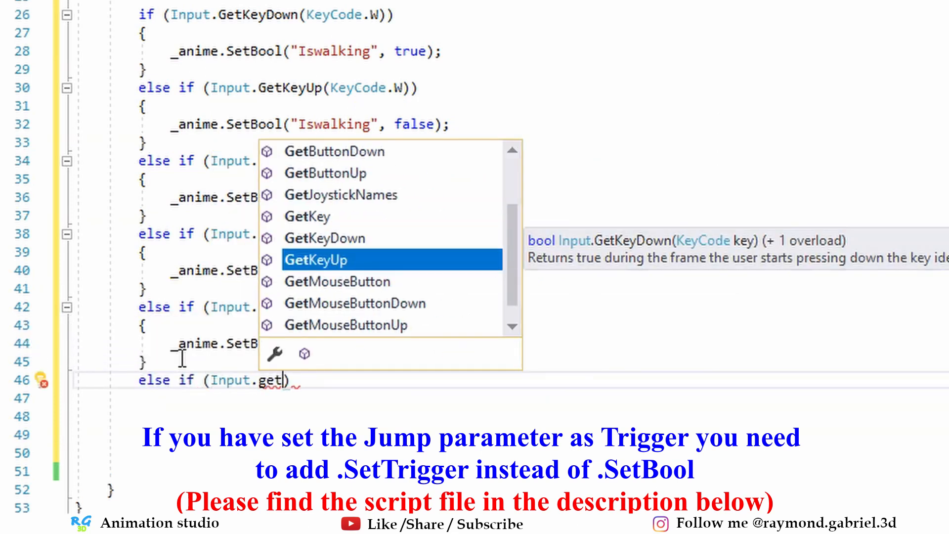
type("KeyCode.Space")
key("End")
key("Return")
type("{")
key("Return")
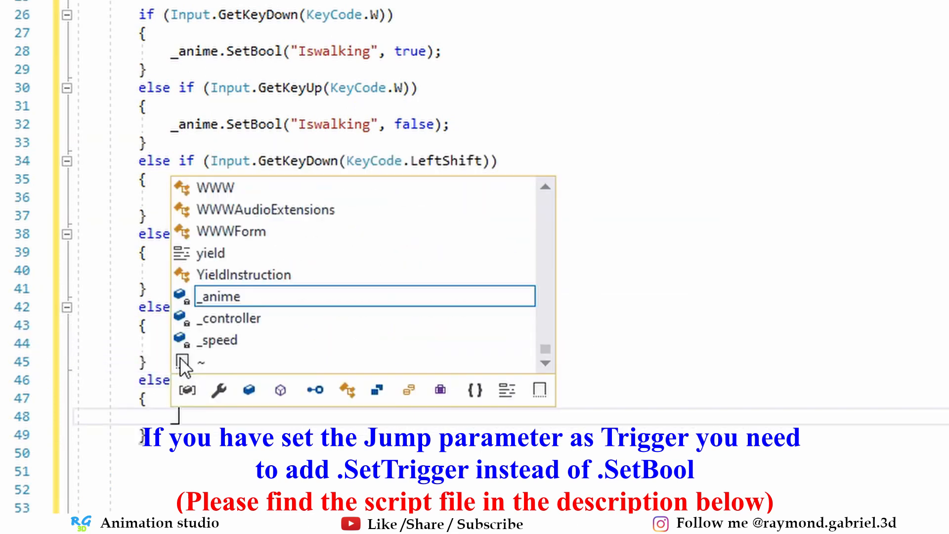
type("_anime.SetBool(\"Jump\", false);")
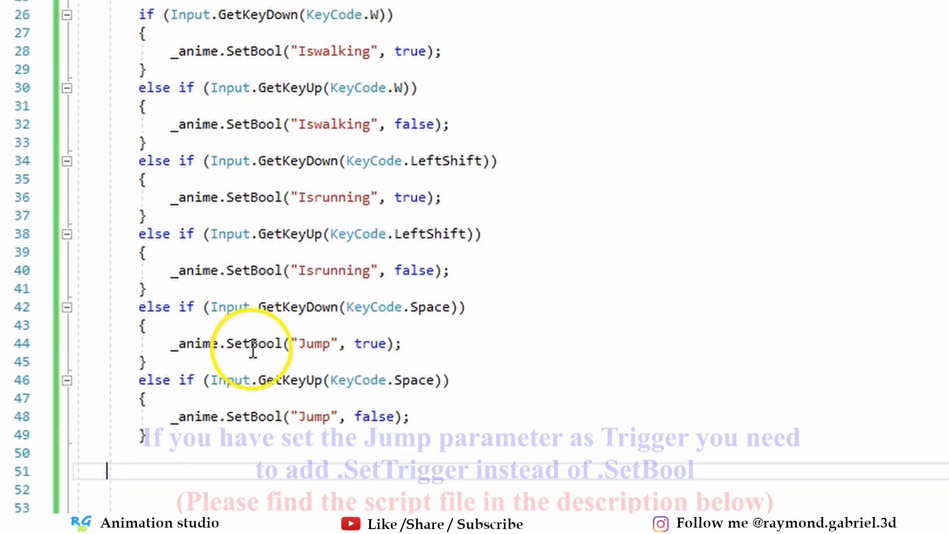
scroll(253, 346, "down", 2)
left_click(275, 216)
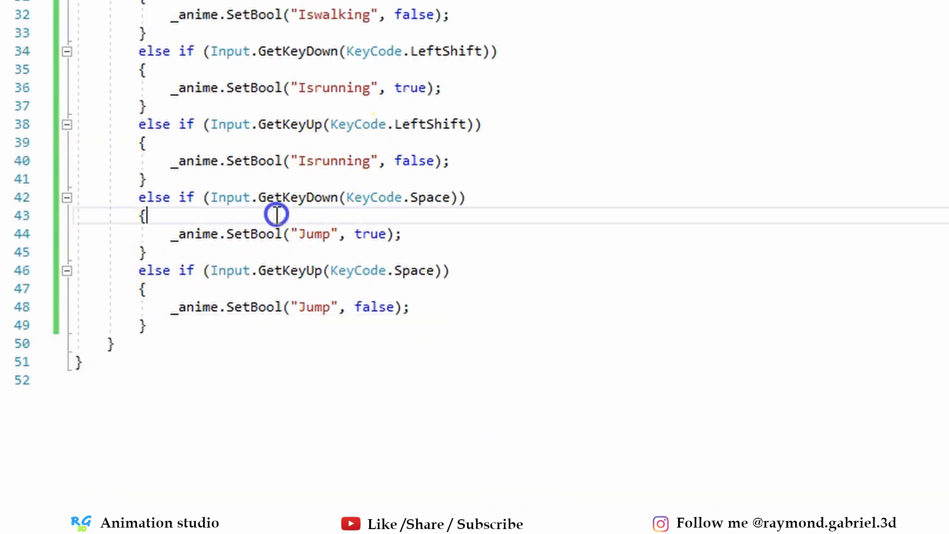
left_click(477, 324)
left_click(424, 179)
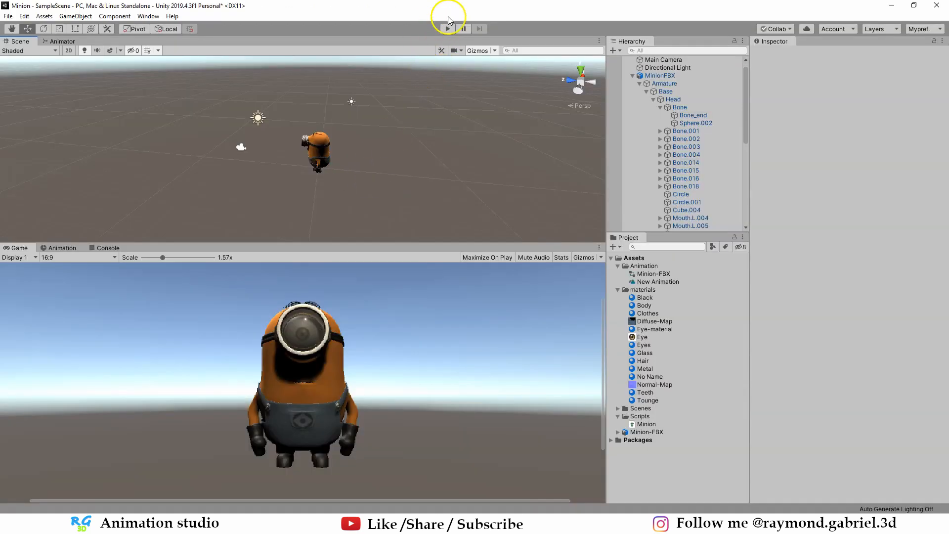
- In Unity, play-test the Minion walking forward twice and stop play mode after each run
left_click(448, 29)
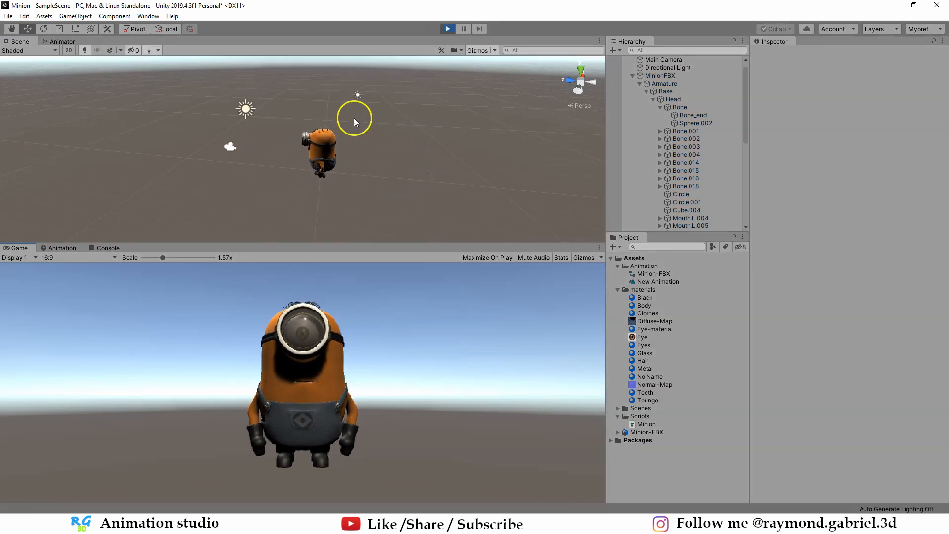
key("w")
key("w")
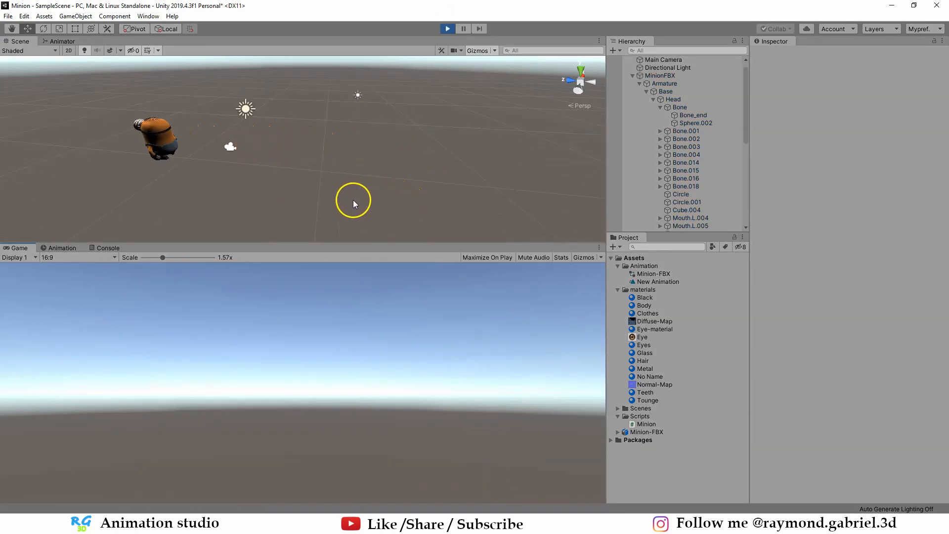
left_click(450, 28)
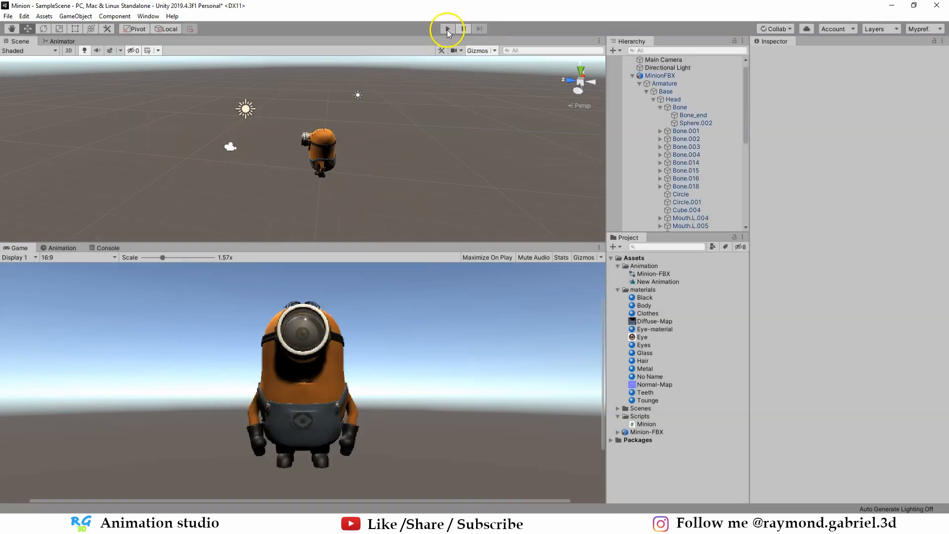
left_click(447, 29)
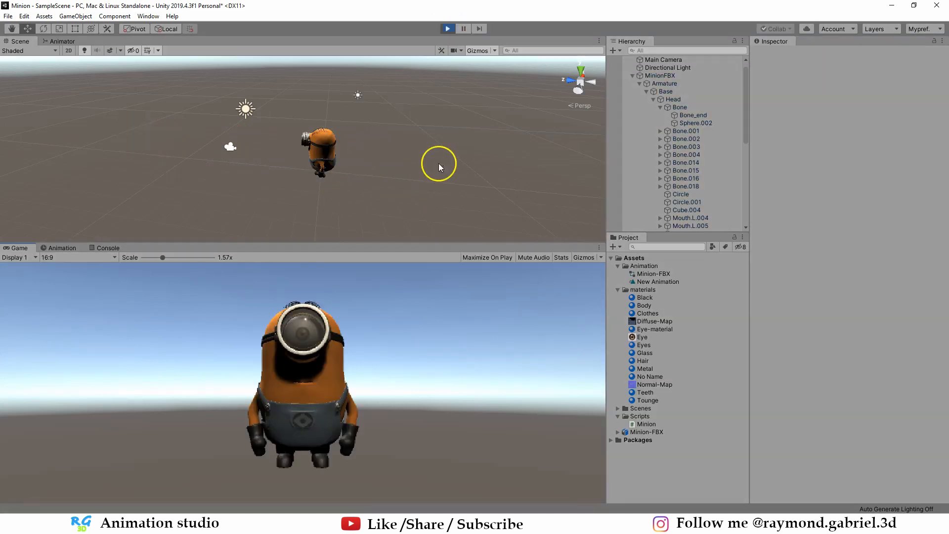
key("w")
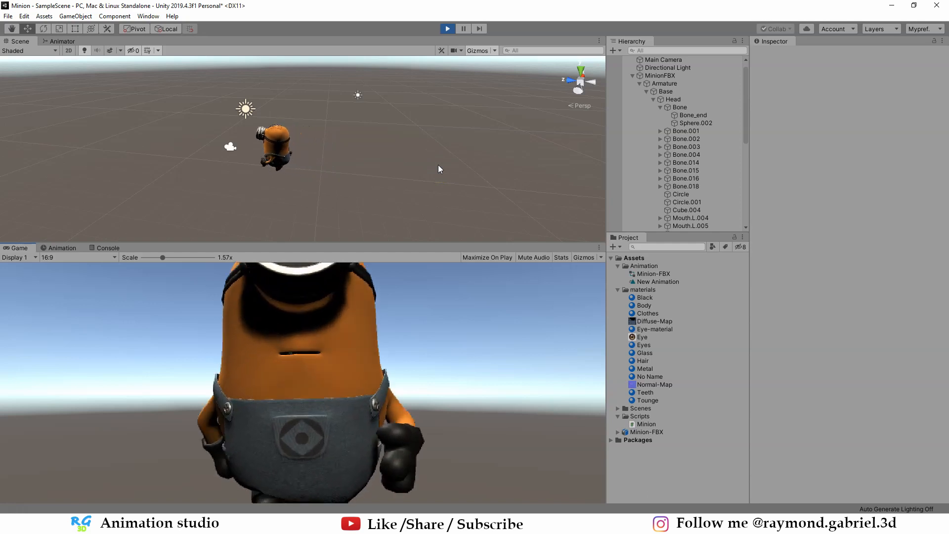
left_click(448, 31)
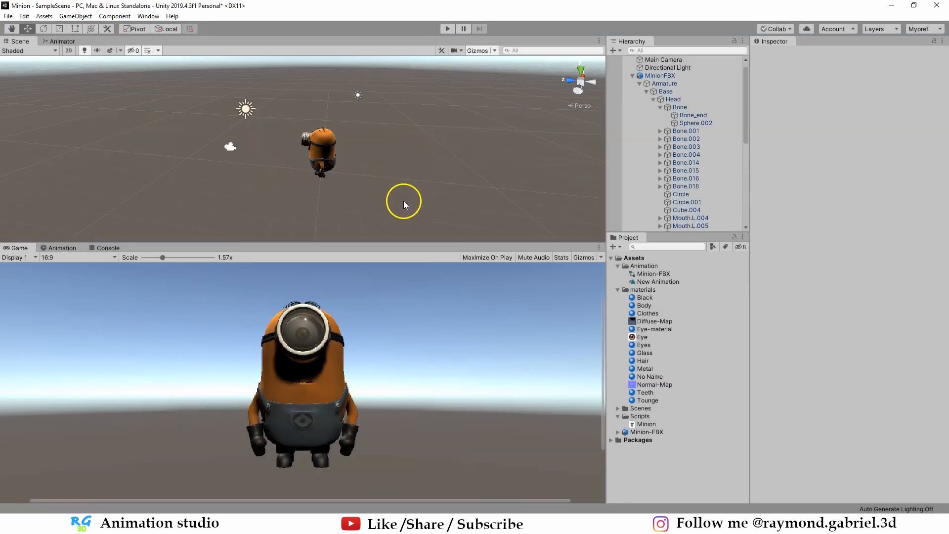
- Move the Main Camera behind the Minion to about Z -2.71 and set its Y rotation to 0
left_click(233, 153)
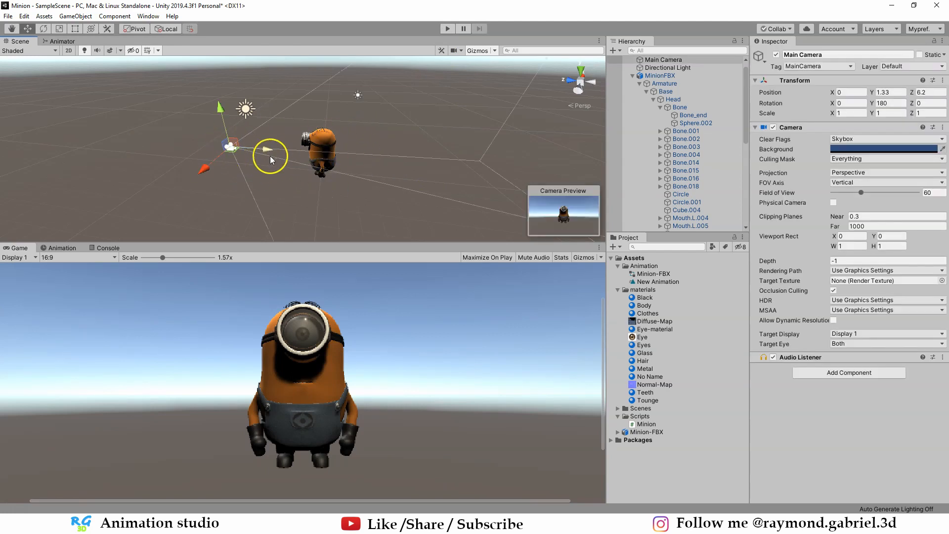
left_click_drag(263, 149, 382, 161)
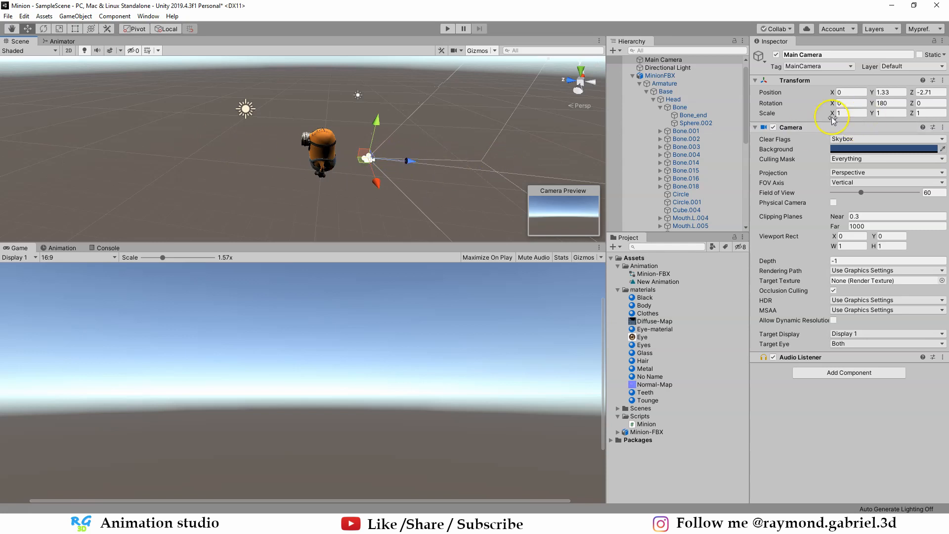
type("0")
left_click(802, 113)
- Raise the Main Camera to about Y 2.39, pull it back to about Z -5.22, and tilt it down about 11.4 degrees
left_click_drag(331, 165, 360, 162)
left_click_drag(406, 135, 386, 151)
left_click(30, 29)
left_click(367, 150)
left_click(396, 150)
left_click_drag(423, 126, 403, 143)
left_click(43, 29)
- Make the Main Camera a child of MinionFBX and play-test the Minion walking forward with the camera following
left_click(667, 61)
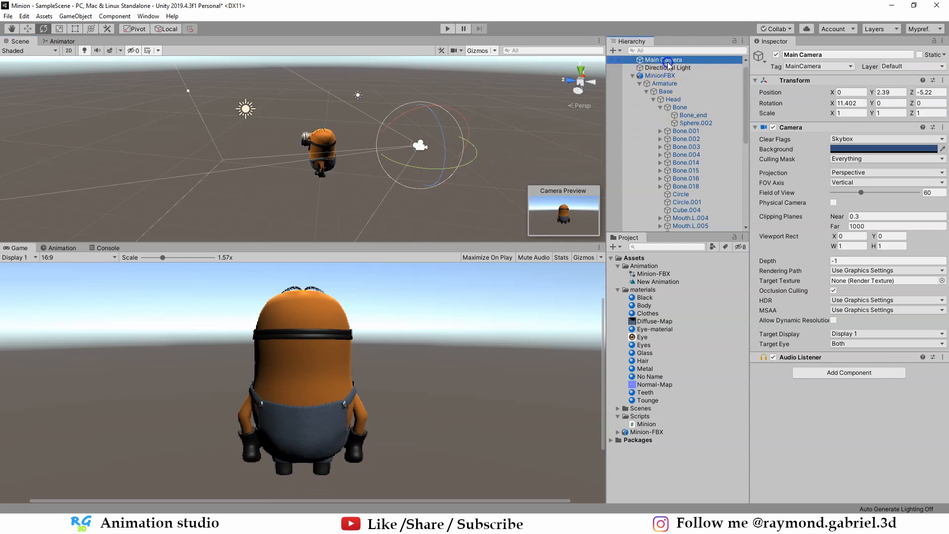
scroll(684, 71, "up", 1)
left_click(633, 84)
left_click(457, 149)
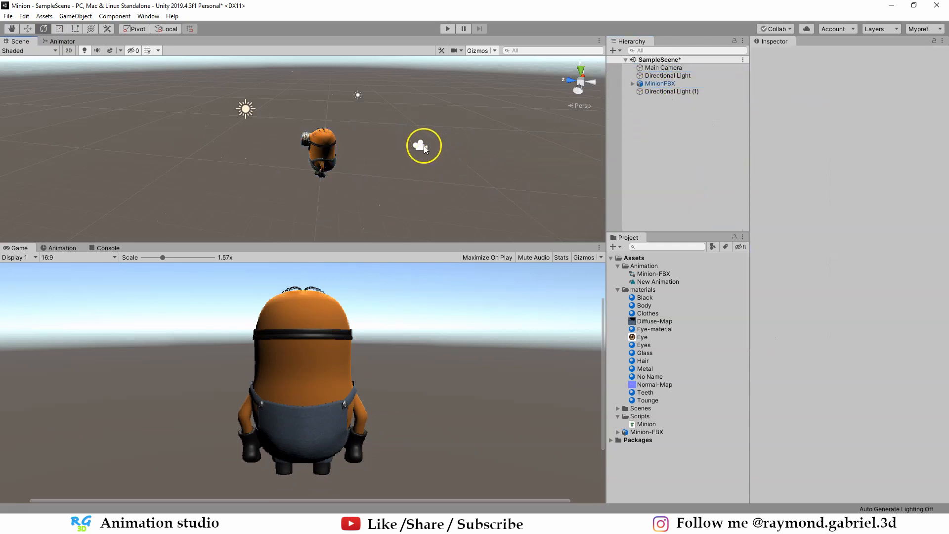
left_click(423, 147)
left_click(318, 162)
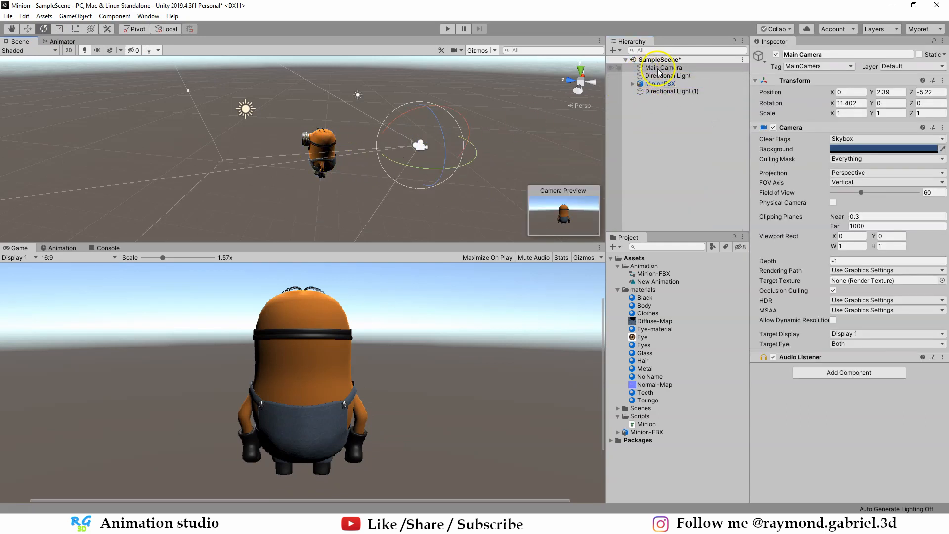
left_click_drag(660, 83, 661, 84)
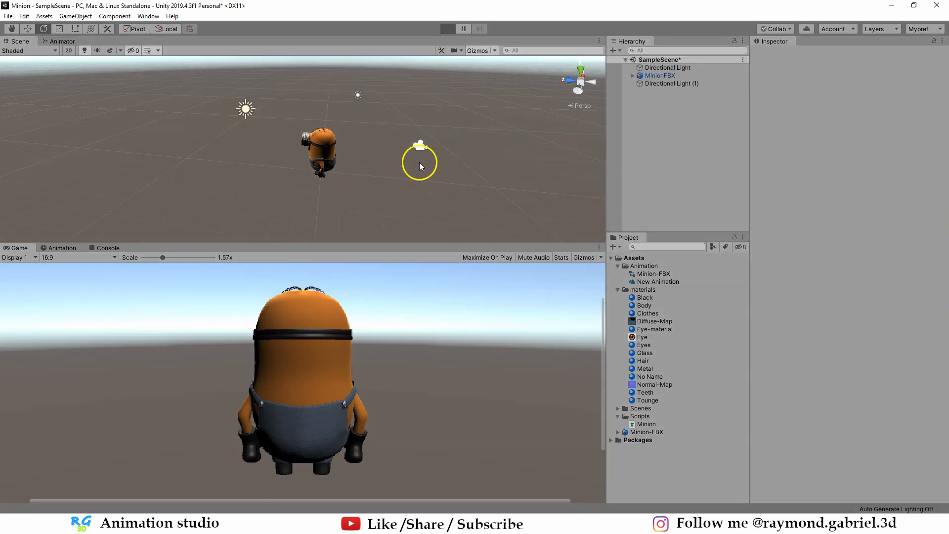
key("w")
key("w")
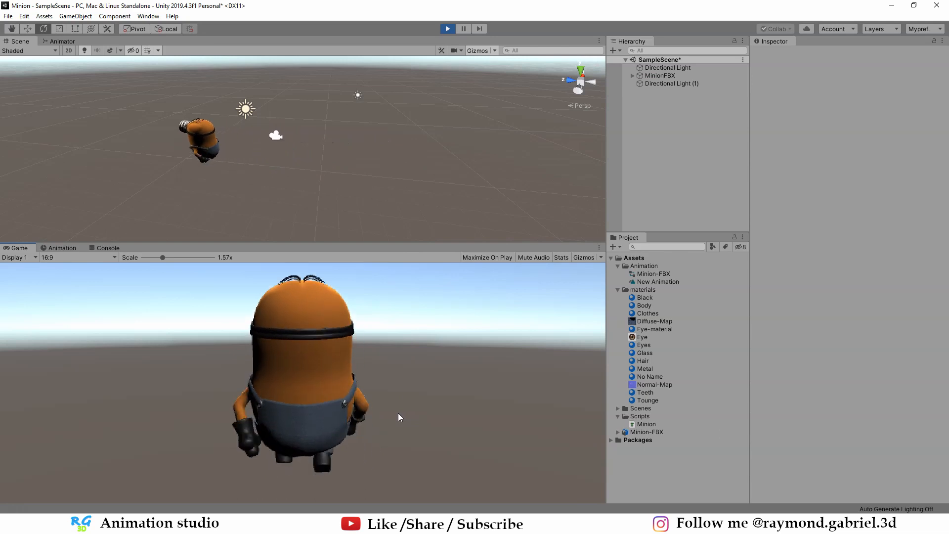
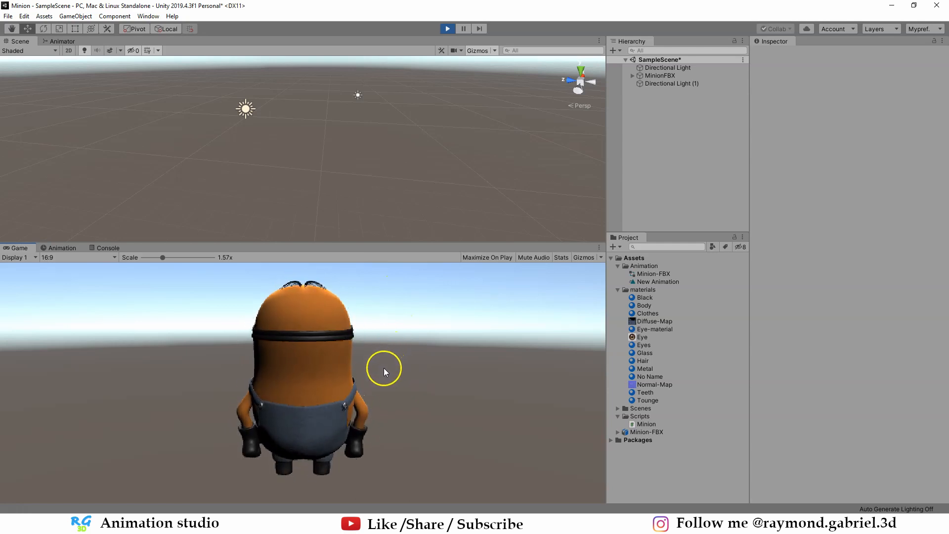
- In the Animator, disable Has Exit Time on the Armature|Idle to Armature|Walk transition and test walking in the game
left_click(62, 41)
scroll(384, 209, "up", 5)
left_click(361, 188)
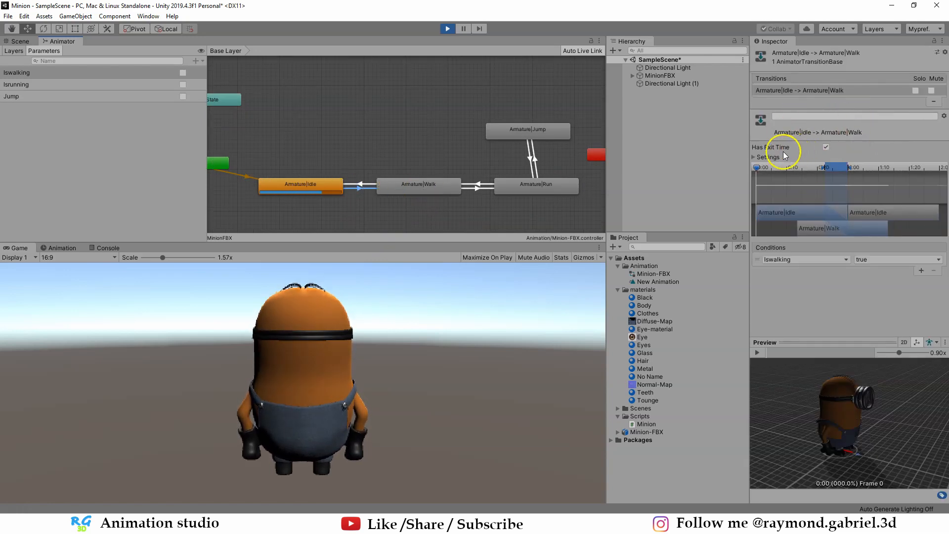
left_click(826, 147)
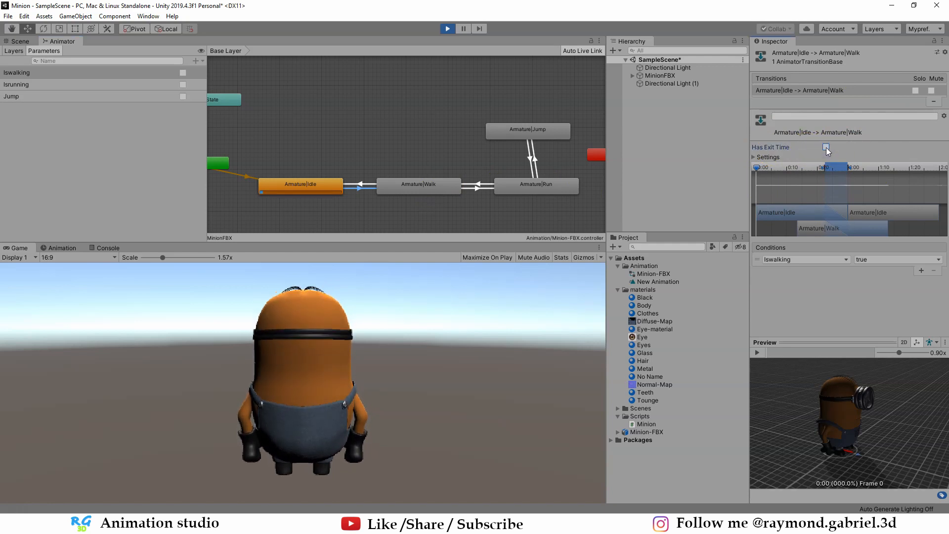
left_click(454, 370)
key("w")
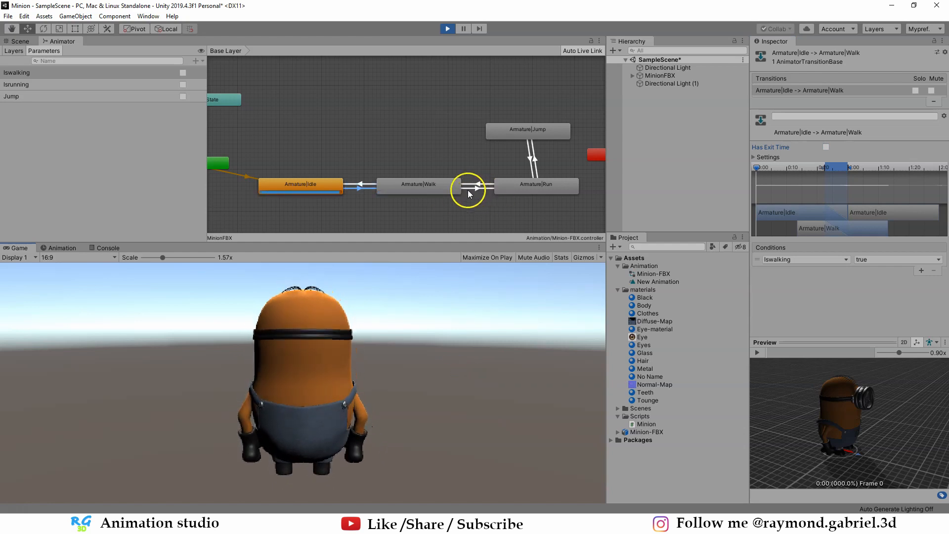
- Disable Has Exit Time on the Armature|Walk to Armature|Idle, Armature|Walk to Armature|Run, and Armature|Run to Armature|Walk transitions
left_click(369, 186)
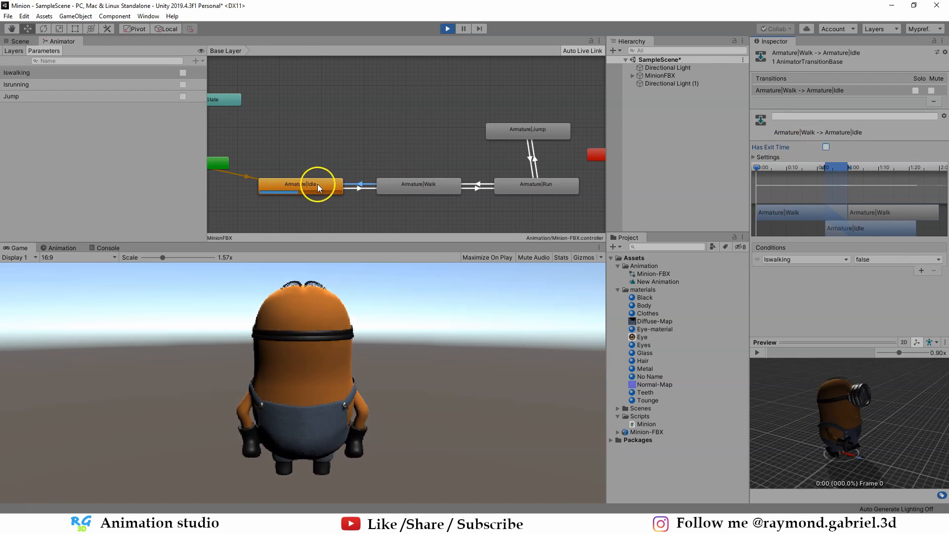
left_click(476, 188)
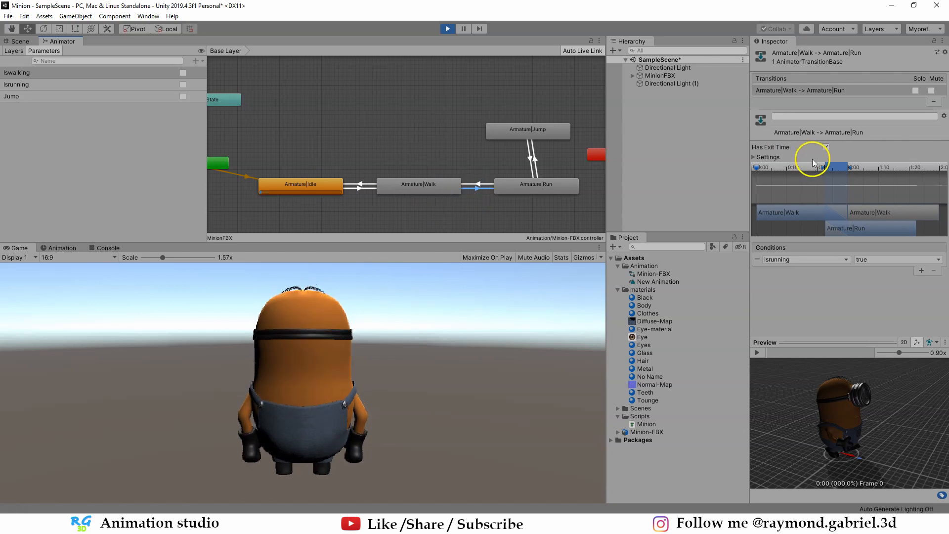
left_click(484, 183)
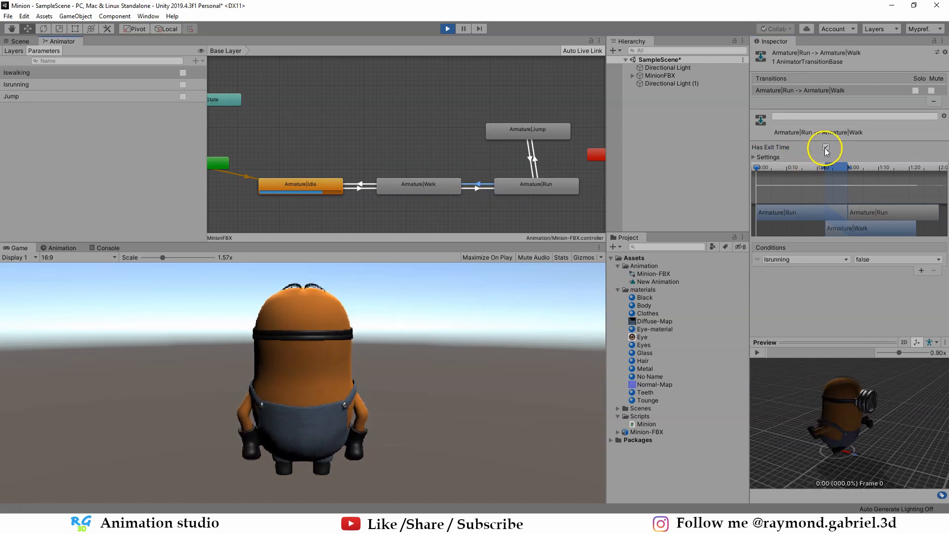
- Keep Has Exit Time enabled on the Armature|Jump to Armature|Run transition and test the jump in the running game
left_click(531, 173)
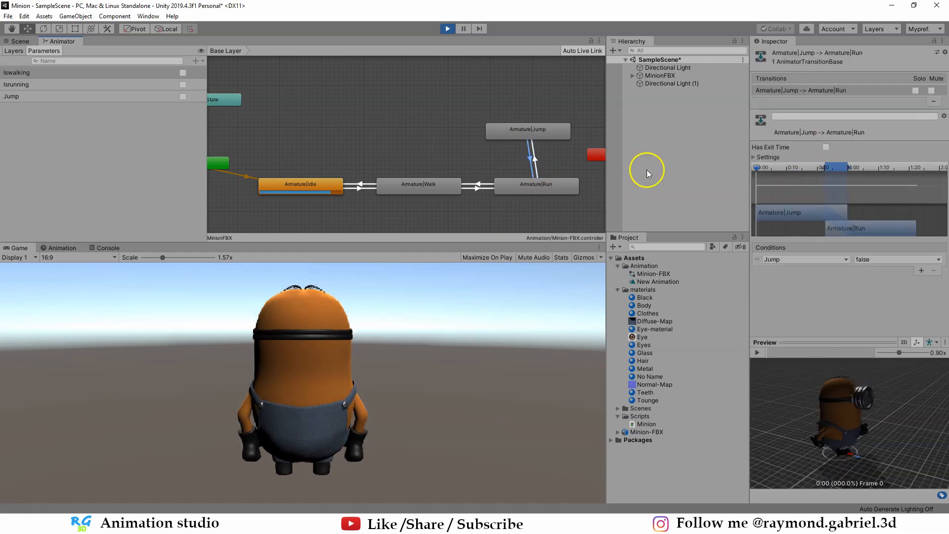
left_click(520, 134)
left_click(532, 156)
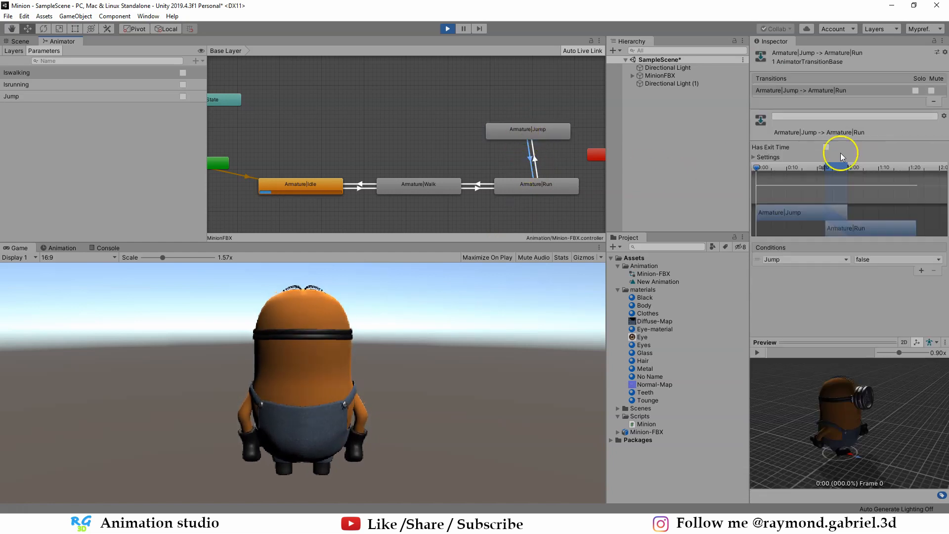
left_click(826, 147)
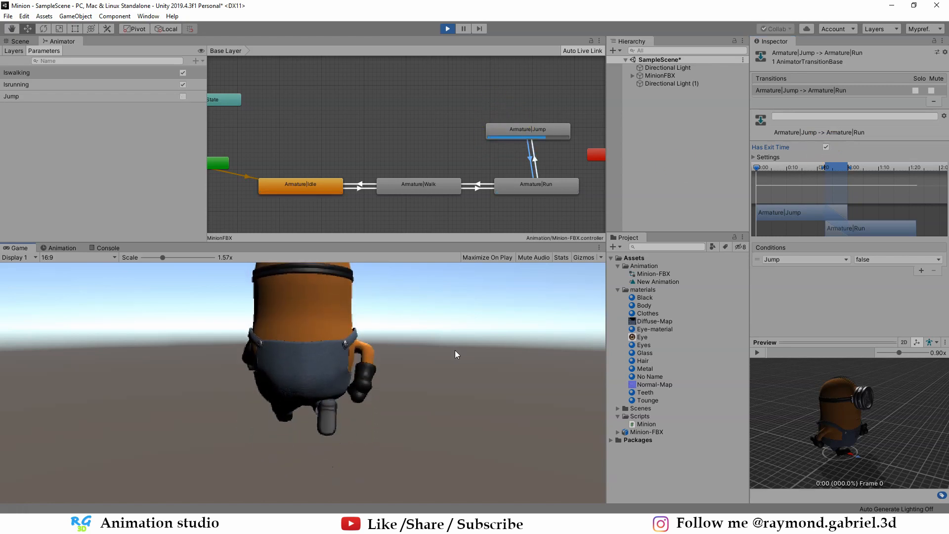
key("space")
left_click(423, 366)
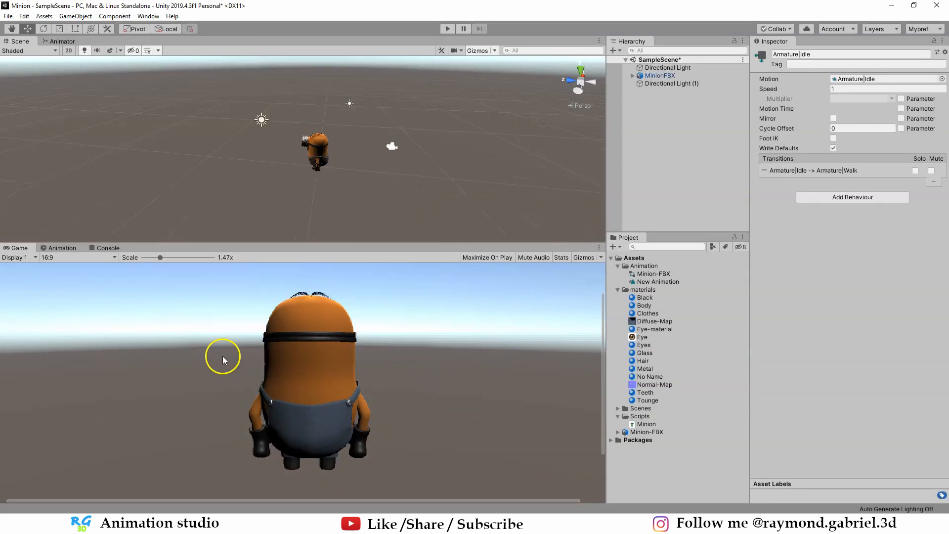
- Play-test the Minion moving forward and backward while watching its travel in the Scene view
left_click(448, 30)
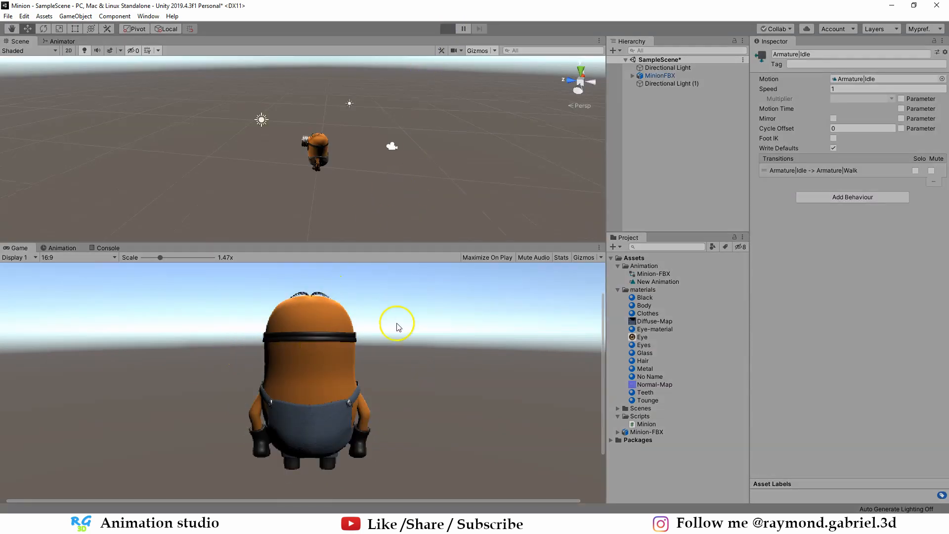
key("w")
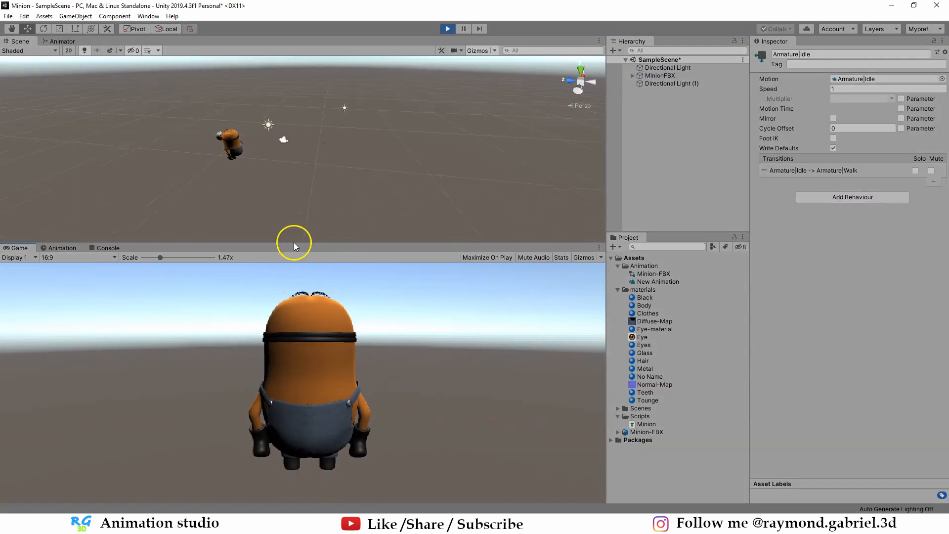
key("s")
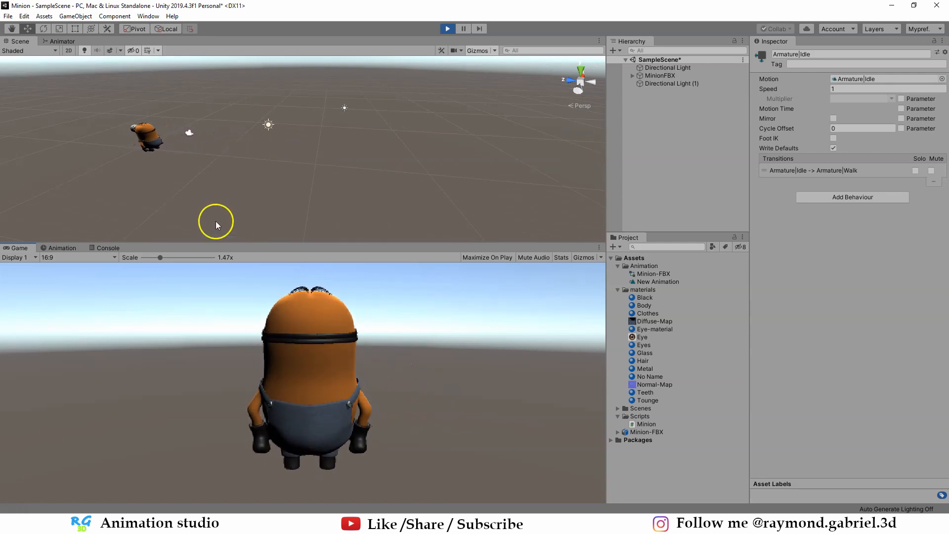
key("w")
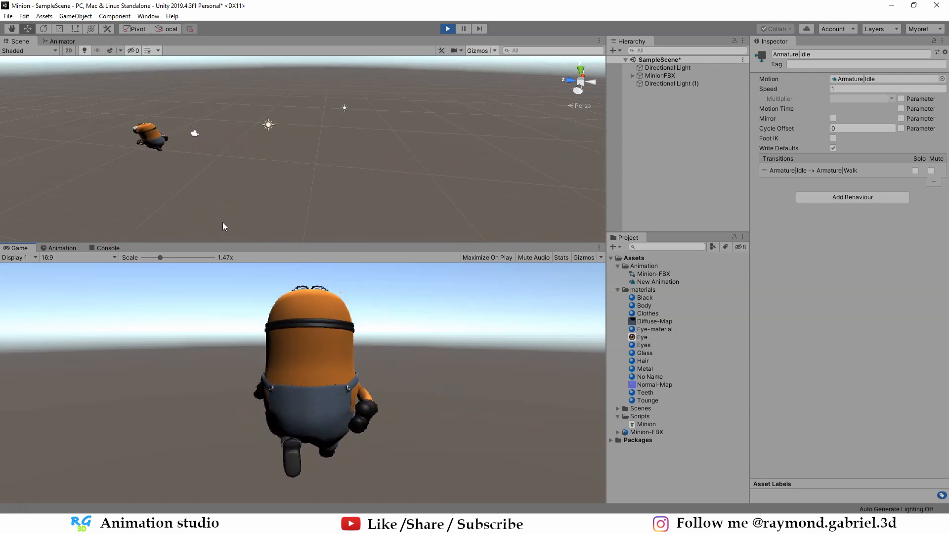
left_click(447, 29)
- In the Minion.cs script, add "_speed = 9.0f;" to the LeftShift key-down block after the Isrunning line
left_click(398, 150)
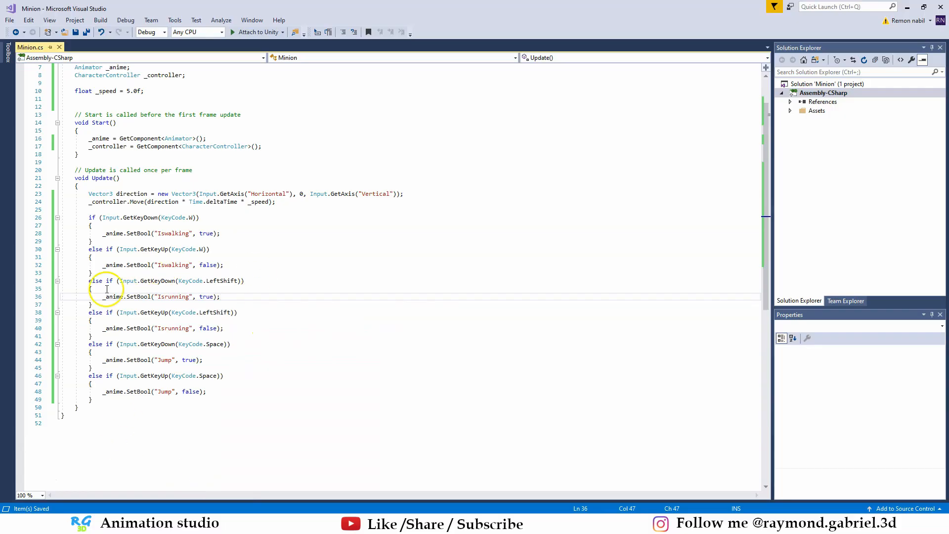
key("Return")
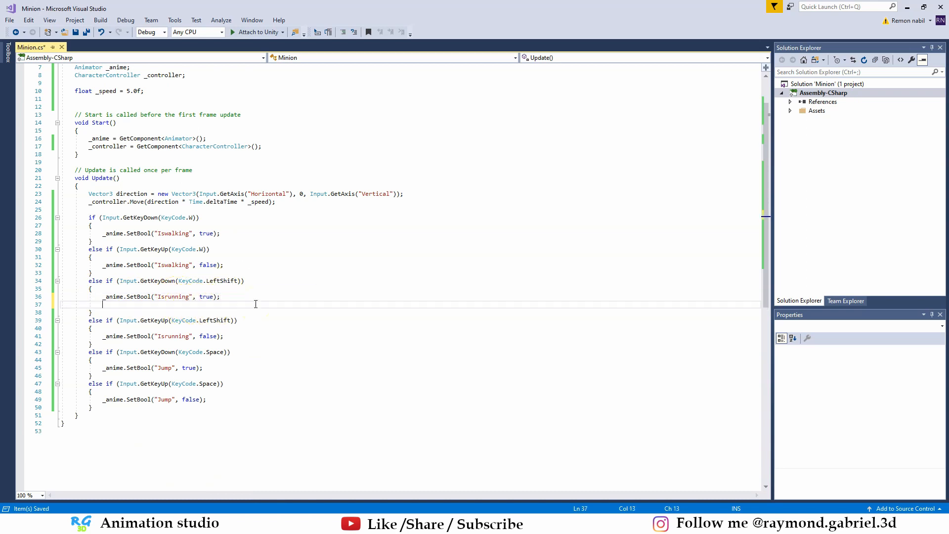
type("_speed = 9.0f;")
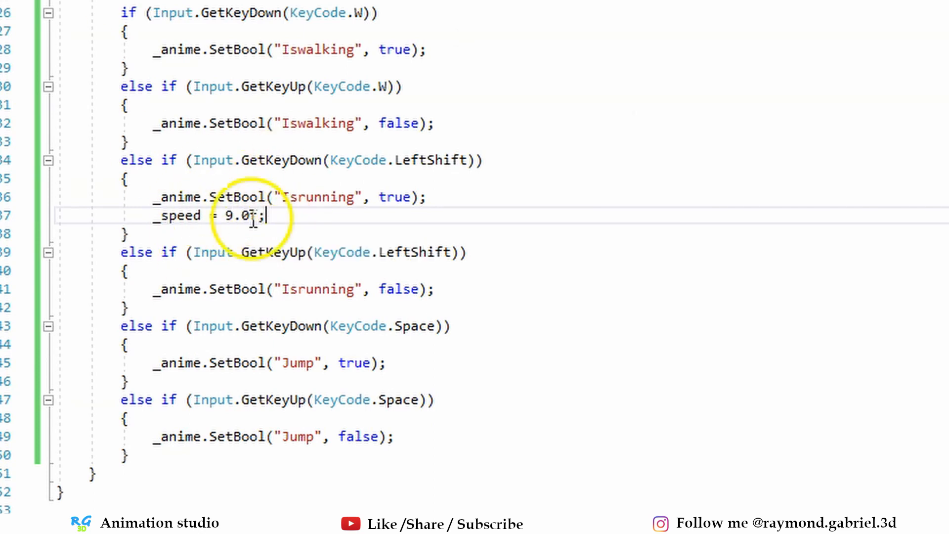
- Copy the speed line into the LeftShift key-up block, change its value to 5.0f, and save the script
left_click_drag(266, 217, 145, 214)
key("ctrl+c")
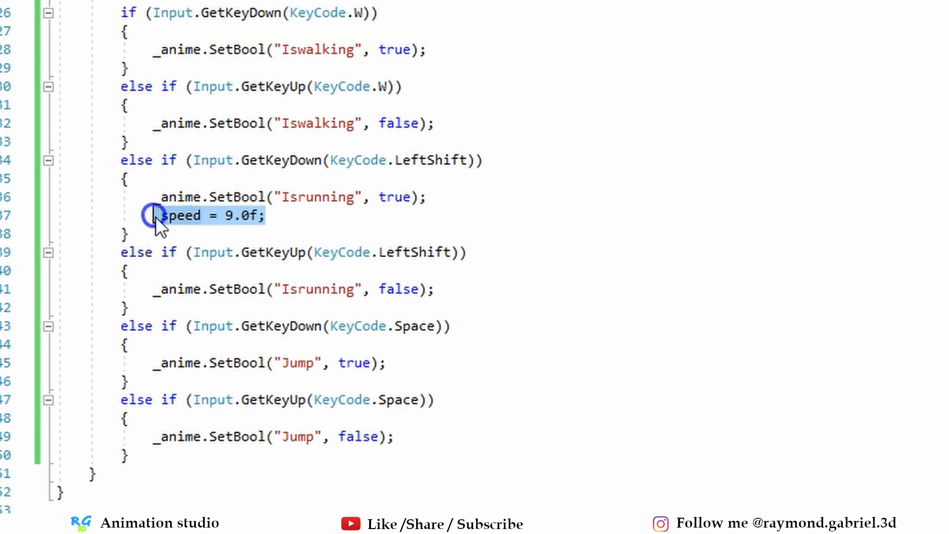
left_click(442, 291)
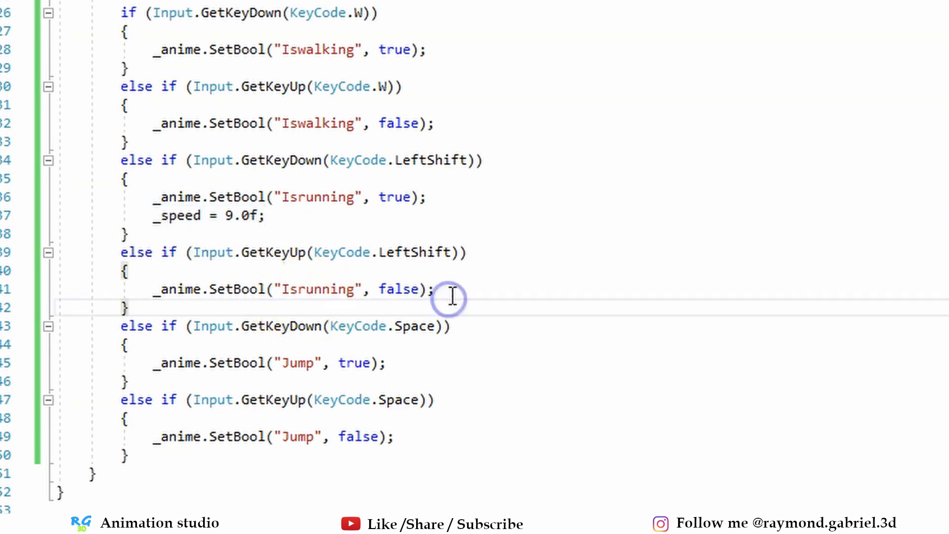
key("Return")
key("ctrl+v")
left_click_drag(233, 304, 220, 302)
type("5")
key("ctrl+s")
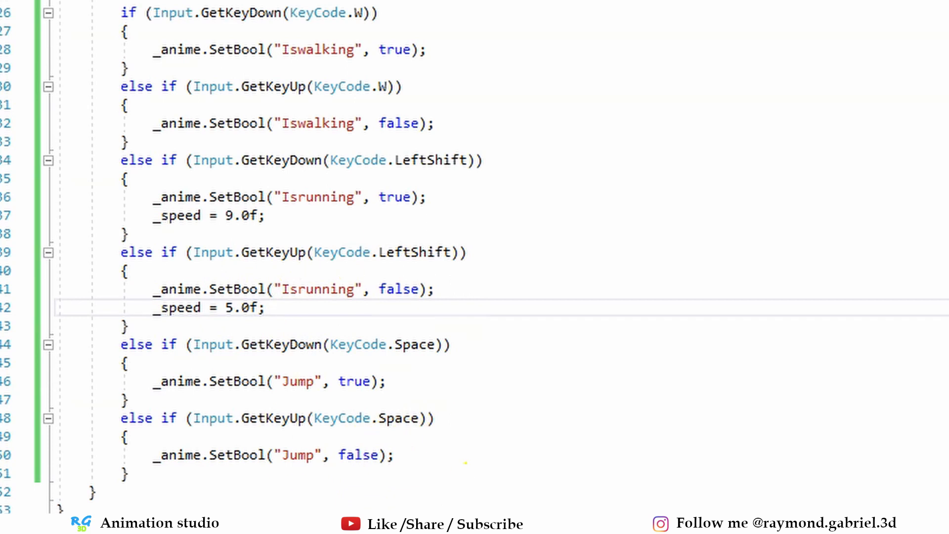
- Switch back to Unity and play-test the Minion's movement with the new running speed
key("alt+Tab")
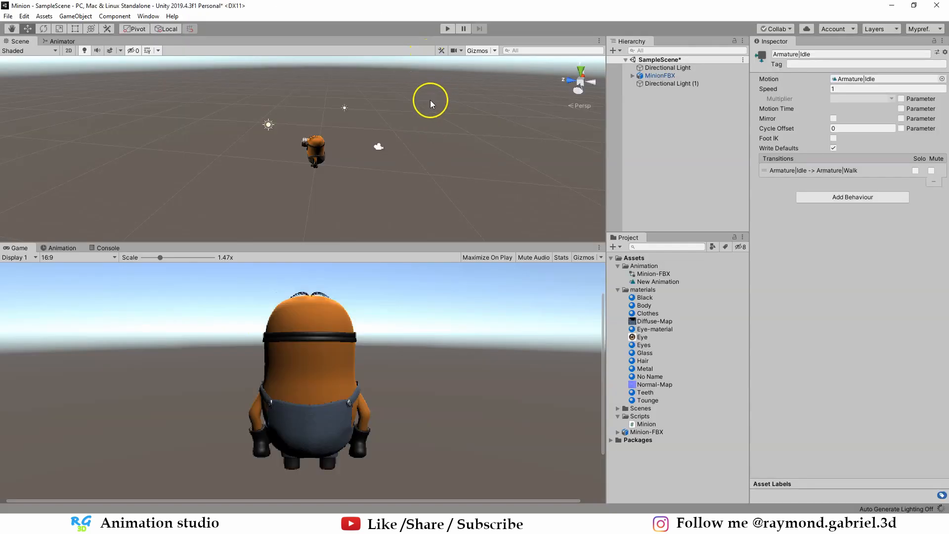
left_click(448, 28)
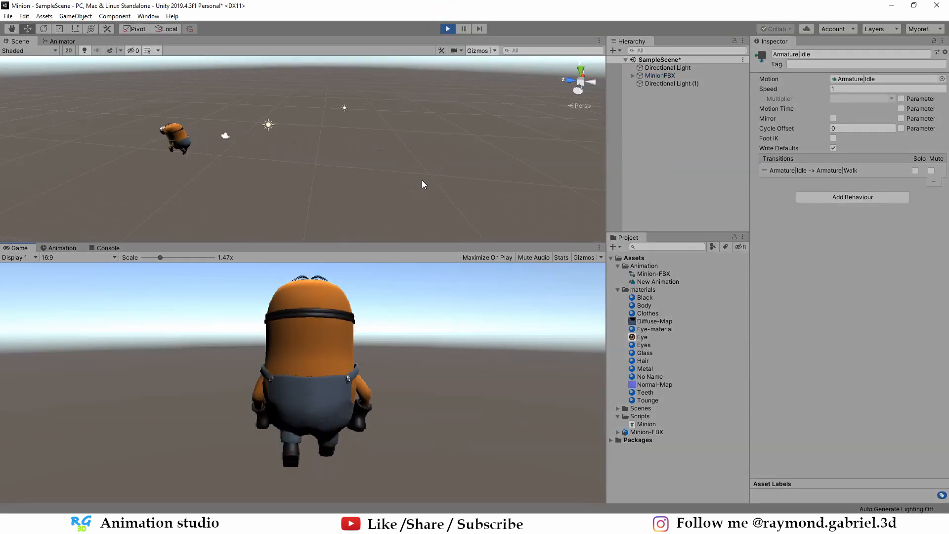
left_click(447, 29)
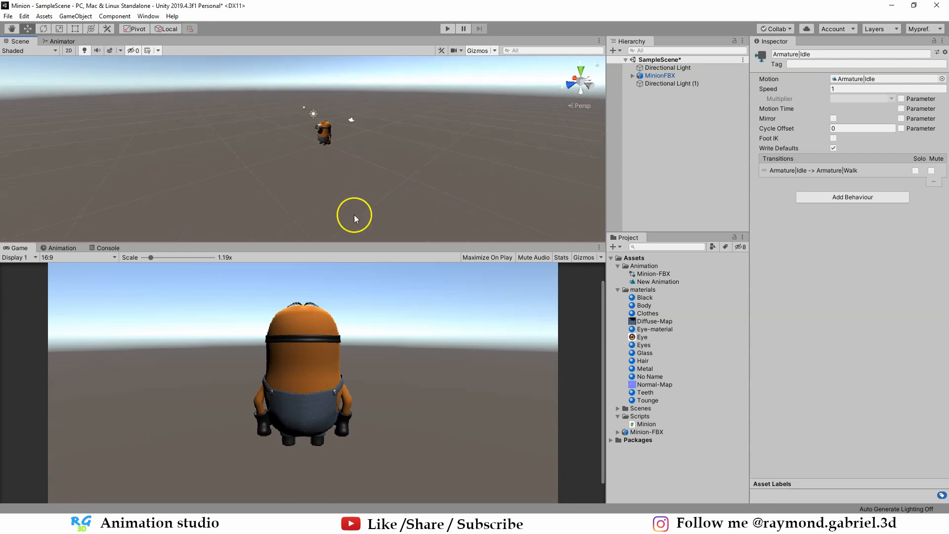
- Add a 3D Plane to the scene and set its position to 0, 0, 0
left_click(76, 16)
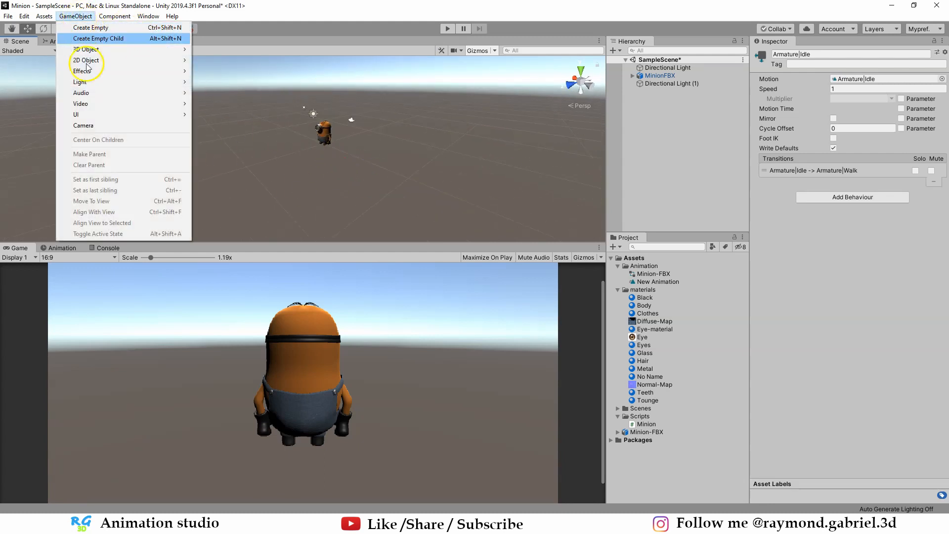
mouse_move(94, 50)
left_click(235, 94)
left_click(859, 92)
type("0")
key("Tab")
type("0")
key("Tab")
type("0")
- Set the Plane's X scale to 20 and enlarge it along Z to form a wide ground
left_click(811, 114)
type("10")
key("BackSpace")
key("BackSpace")
type("20")
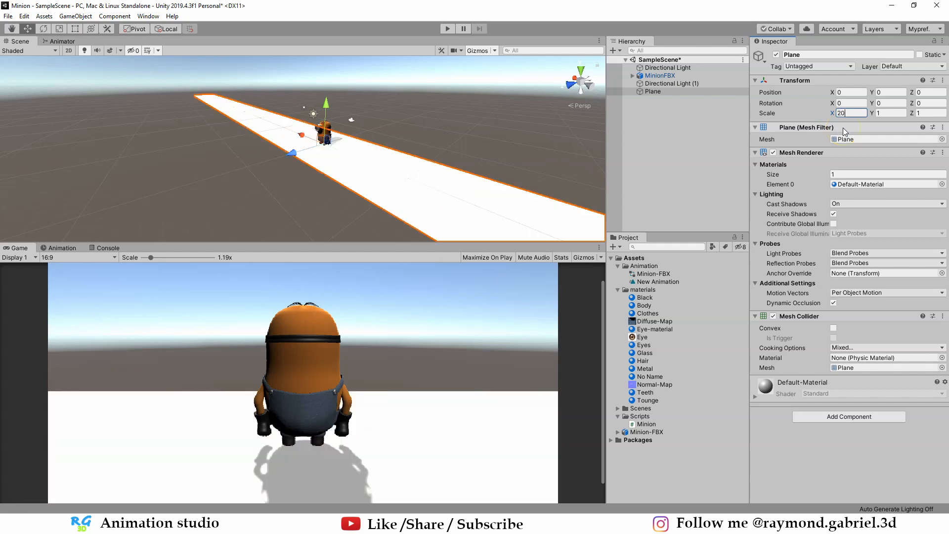
scroll(336, 170, "down", 3)
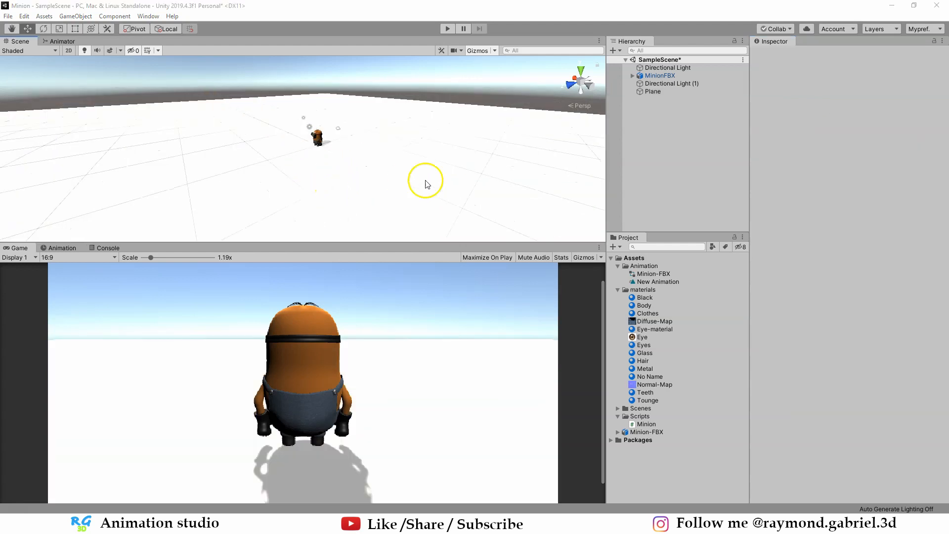
- Import the CityStreetAsphaltGenericCracked002 GLOSS and NRM textures from the Minion Textures folder into the project's materials folder
left_click(387, 190)
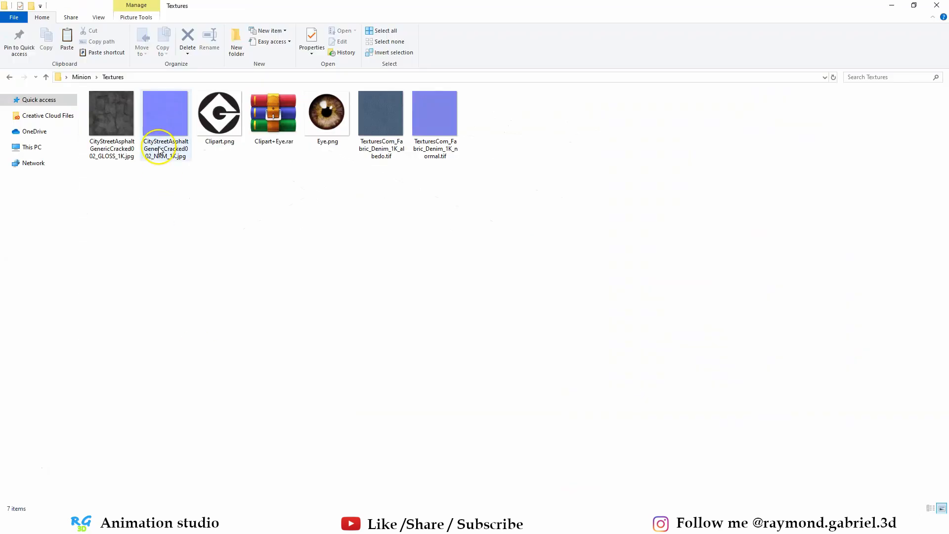
left_click_drag(173, 205, 102, 99)
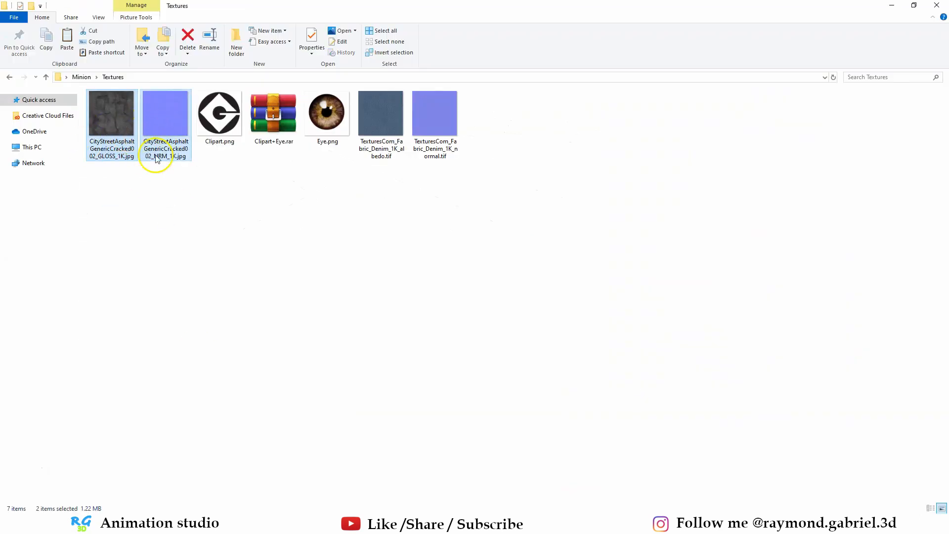
left_click_drag(104, 123, 648, 296)
- Create a new material named Asphalt in the materials folder
right_click(655, 297)
mouse_move(700, 41)
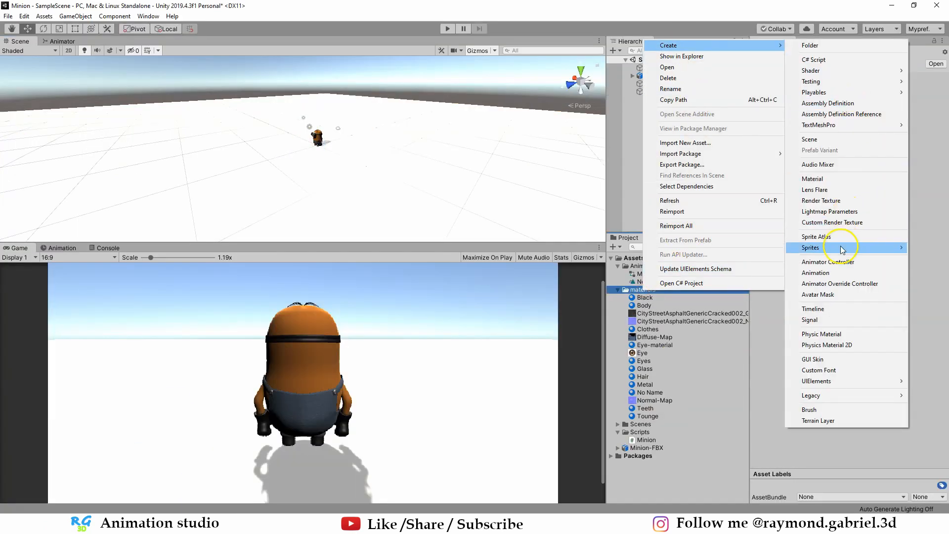
left_click(806, 176)
type("Asphal")
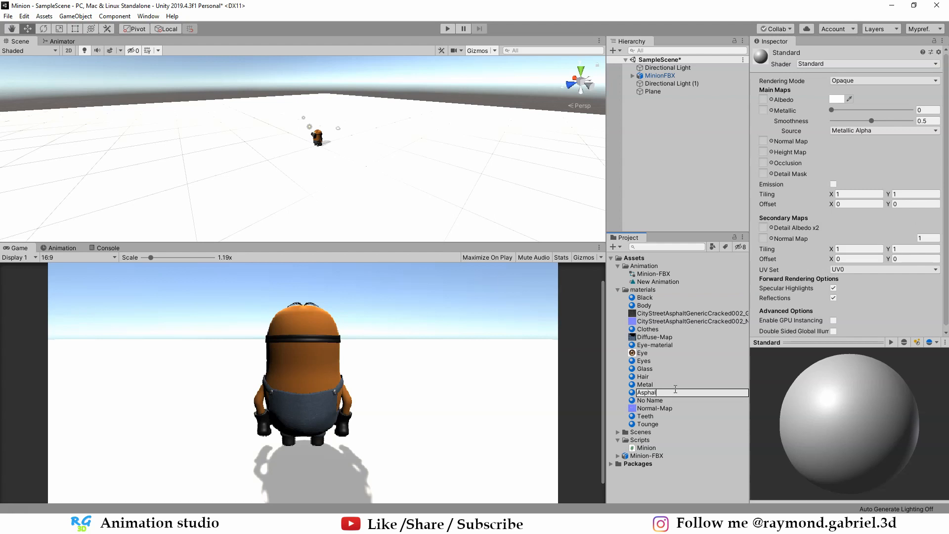
type("t")
key("Return")
- Assign the asphalt GLOSS texture to the Asphalt material's Albedo and the NRM texture to its Normal Map, fixing the normal map import
left_click_drag(650, 329, 814, 149)
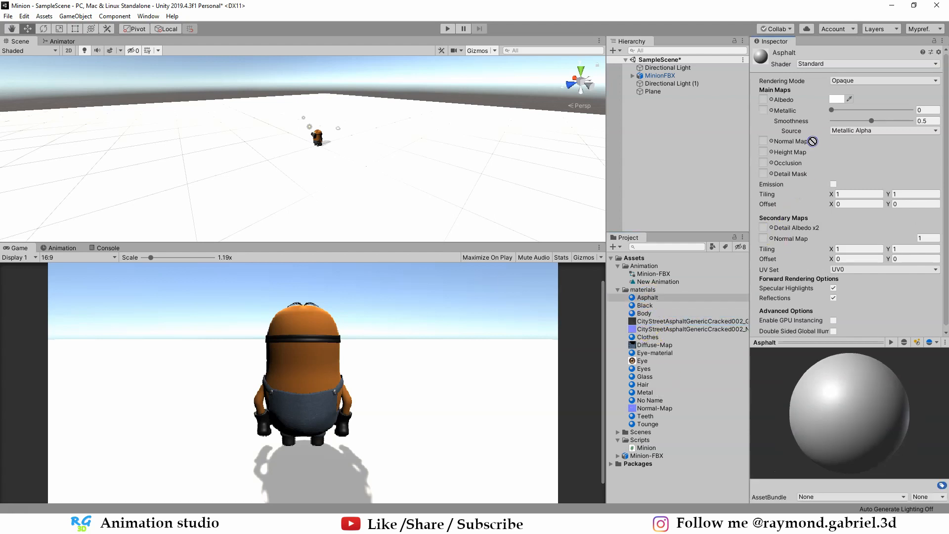
mouse_move(763, 97)
left_mouse_down()
mouse_move(692, 286)
mouse_move(770, 102)
left_mouse_up()
left_click_drag(662, 329, 766, 143)
left_click(923, 162)
- Apply the Asphalt material to the Plane and set its main X tiling to 5
left_click_drag(648, 298, 443, 206)
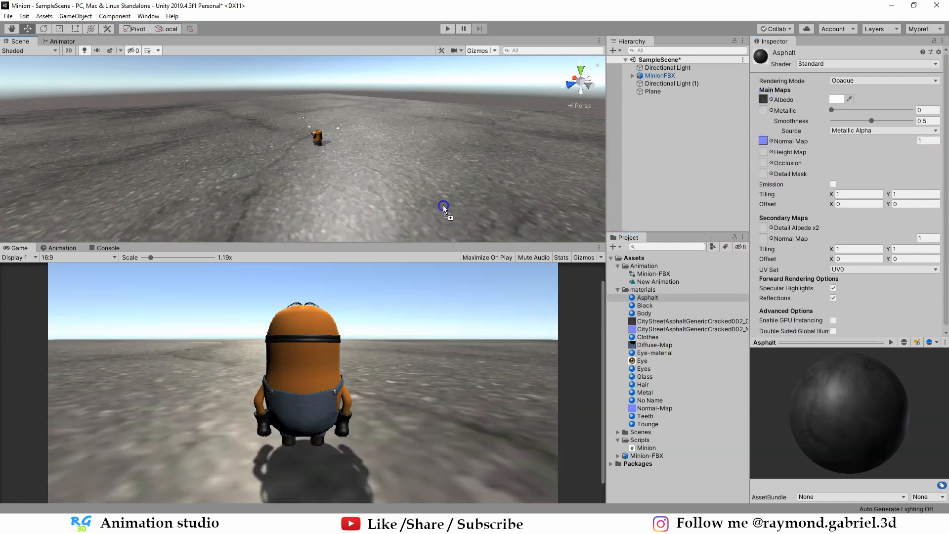
right_click_drag(359, 180, 306, 183)
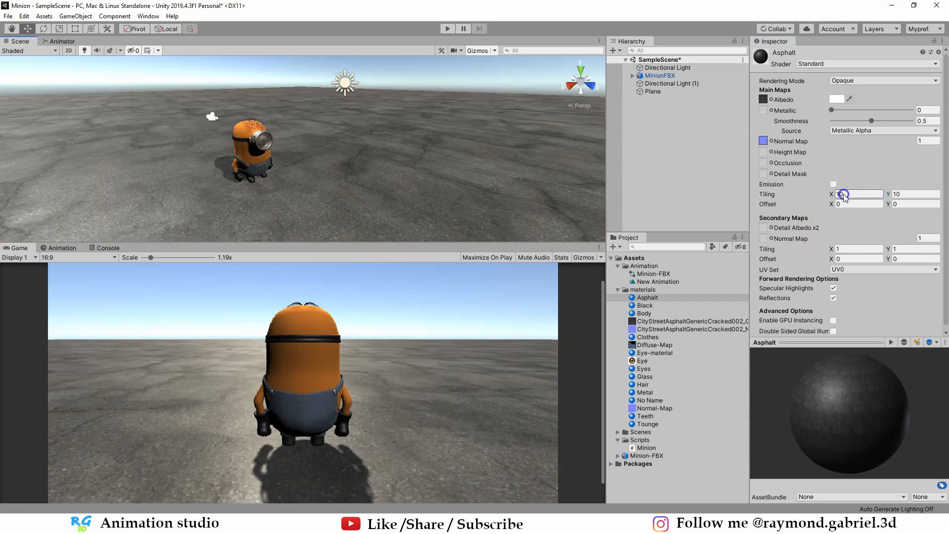
type("5")
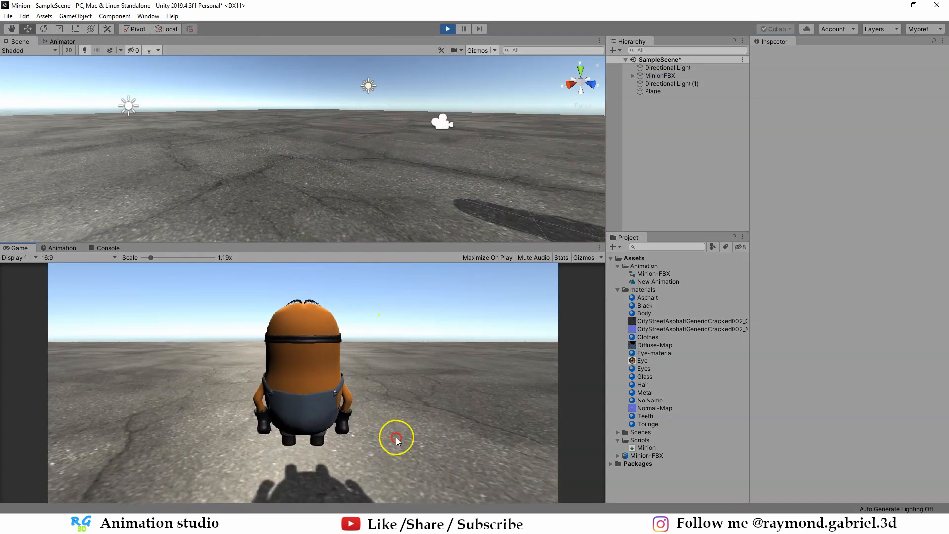
- Stop play mode and set the MinionFBX Character Controller's Center Y to 1.76
left_click(447, 29)
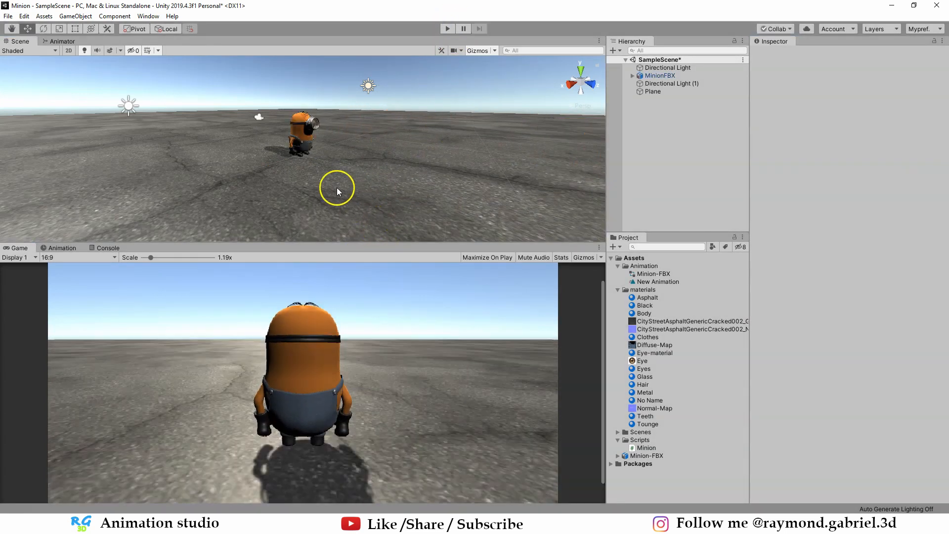
scroll(329, 156, "up", 5)
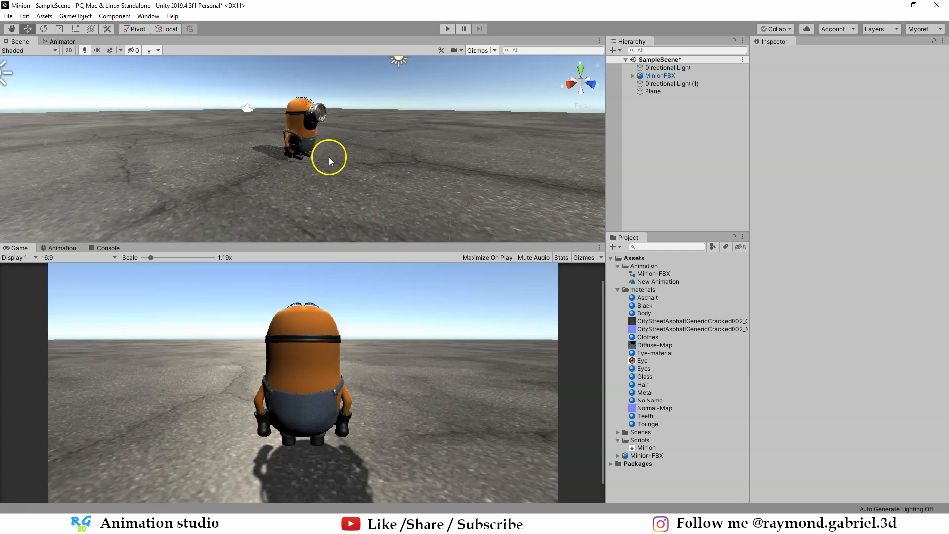
left_click(322, 144)
left_click_drag(322, 144, 324, 120, "alt")
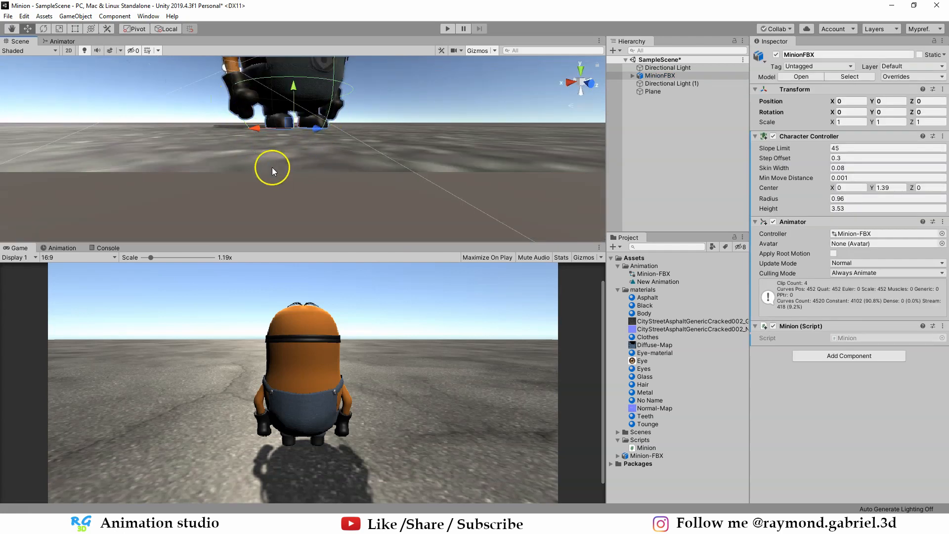
middle_click_drag(354, 145, 353, 169)
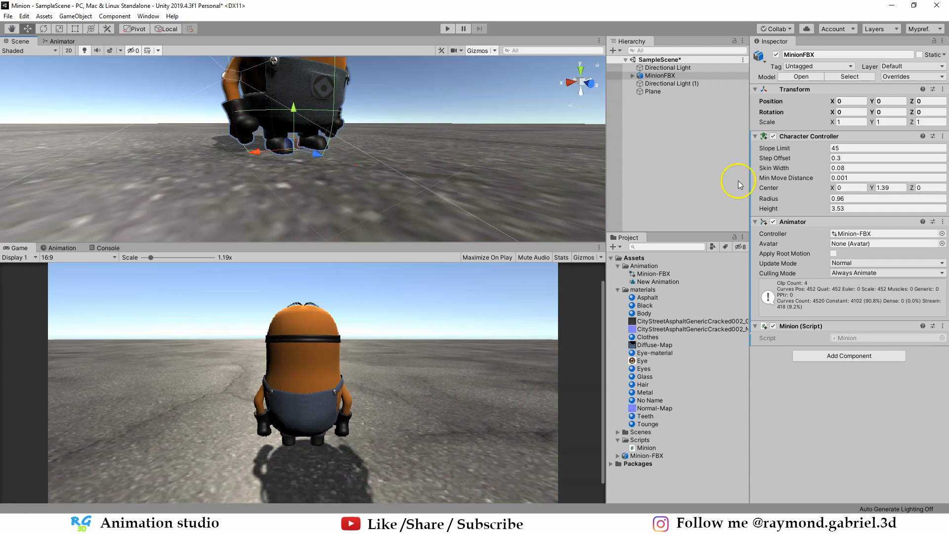
left_click_drag(873, 187, 880, 185)
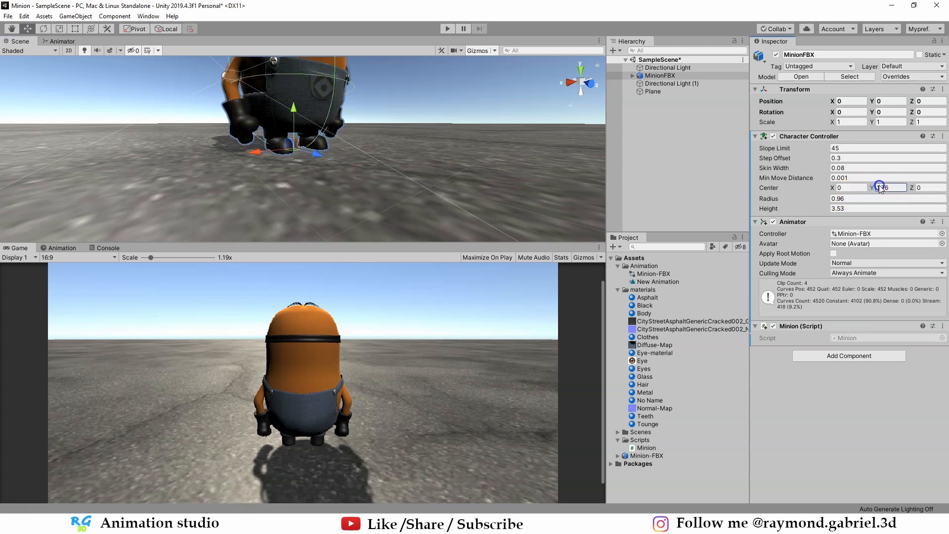
left_click_drag(443, 178, 370, 156, "alt")
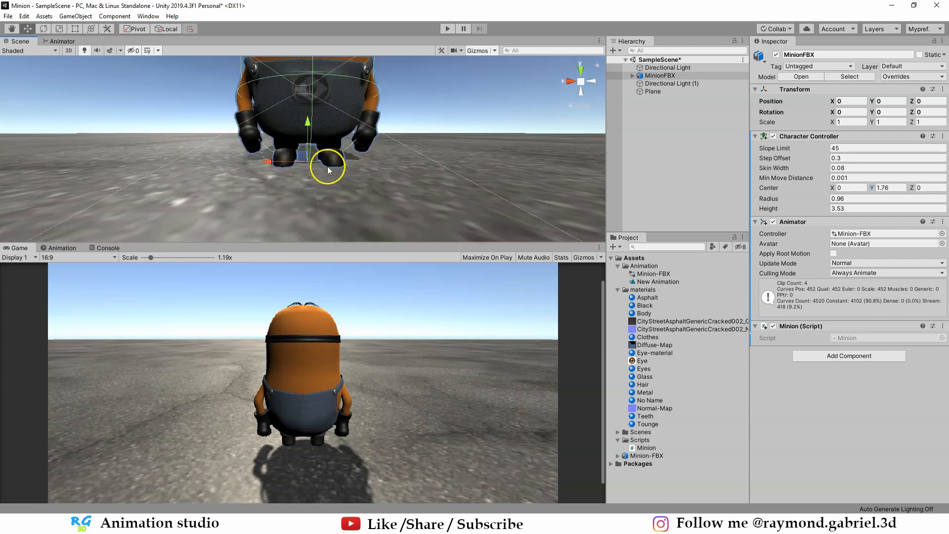
scroll(345, 186, "down", 5)
- Run the scene and test moving the Minion forward, sideways and backward, including a jump
left_click(446, 29)
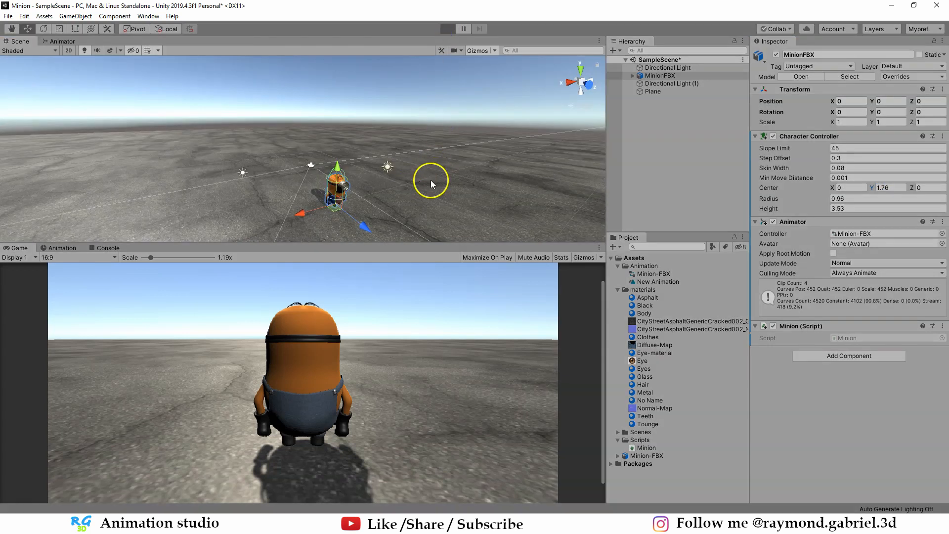
key("w")
left_click(464, 420)
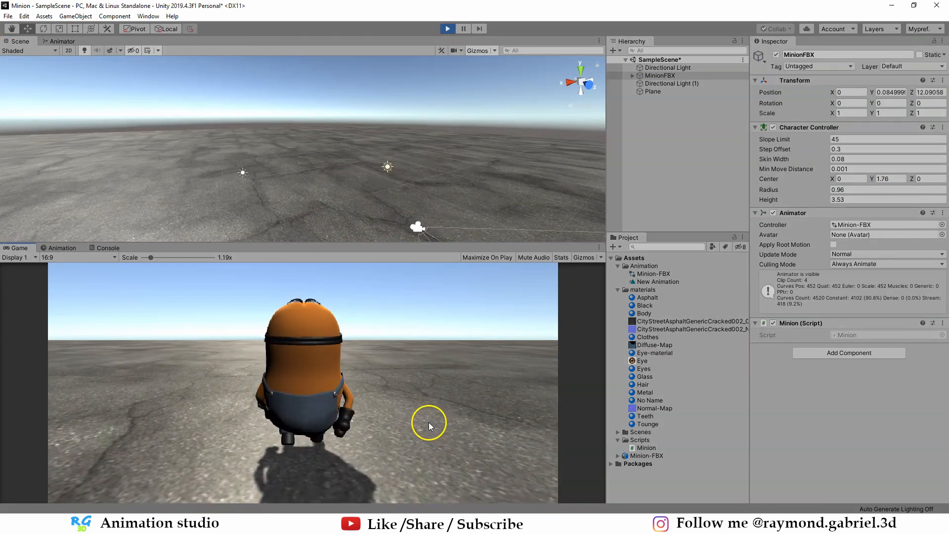
key("w")
key("a")
key("d")
left_click(384, 399)
key("space")
key("w")
key("a")
key("d")
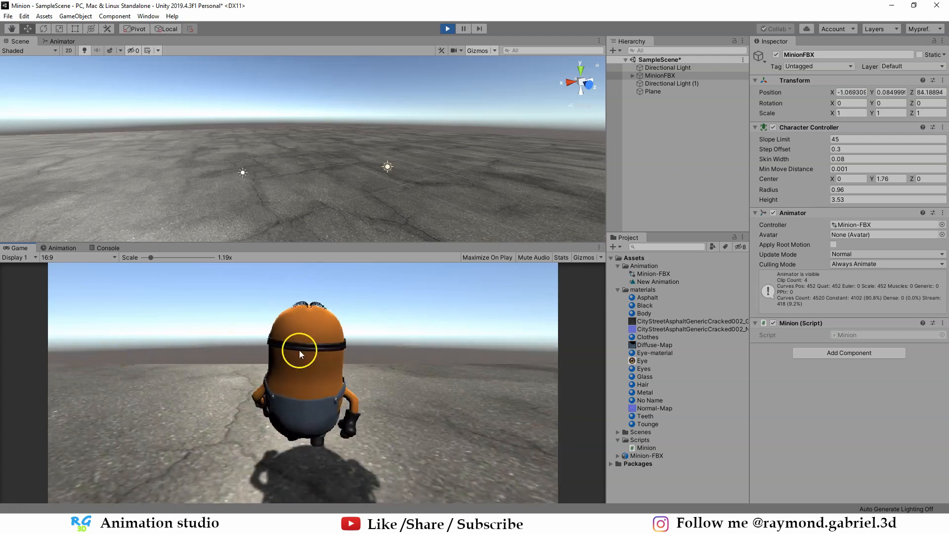
key("w")
key("a")
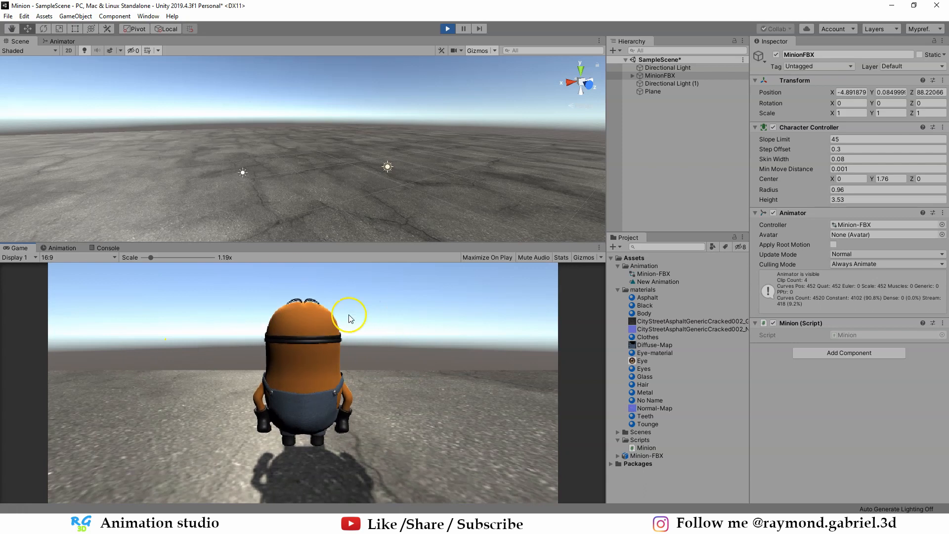
key("d")
key("s")
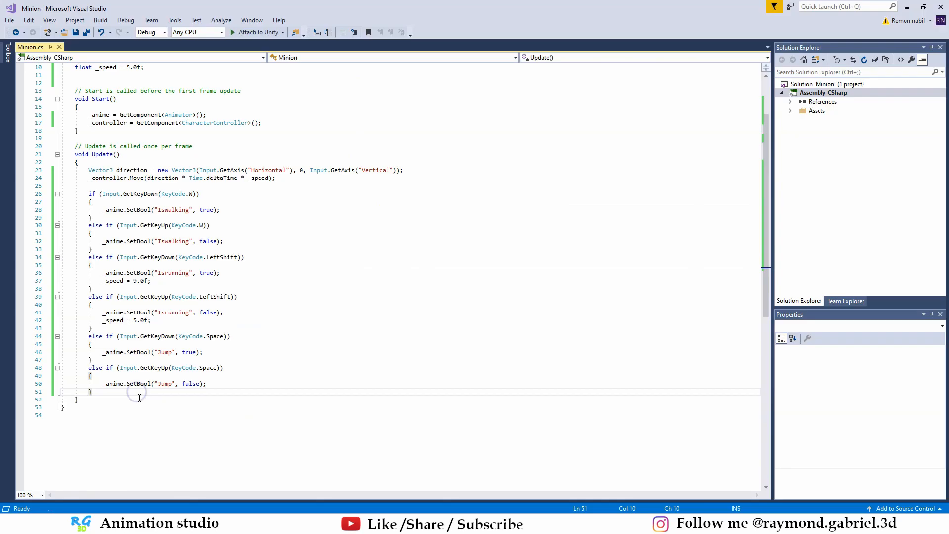
- At the end of Update in Minion.cs, copy transform.localEulerAngles into a Vector3 newrotation, add Input.GetAxis("Mouse X") to its y, and assign it back
key("Return")
key("Return")
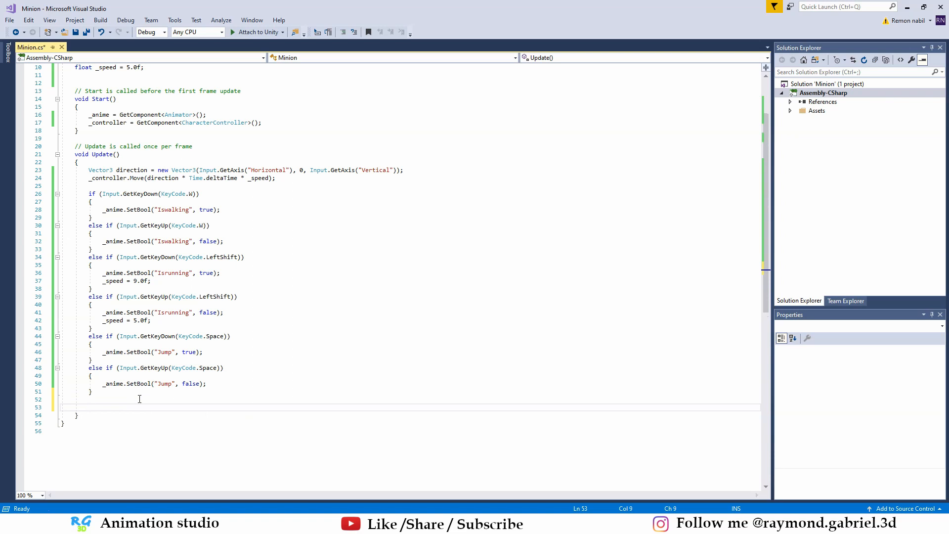
type("Vector3 newrotation = transform.localEulerAngles;         newrotation.y += Input.GetAxis(\"Mouse X\");         transform.localEulerAngles = newrotation;")
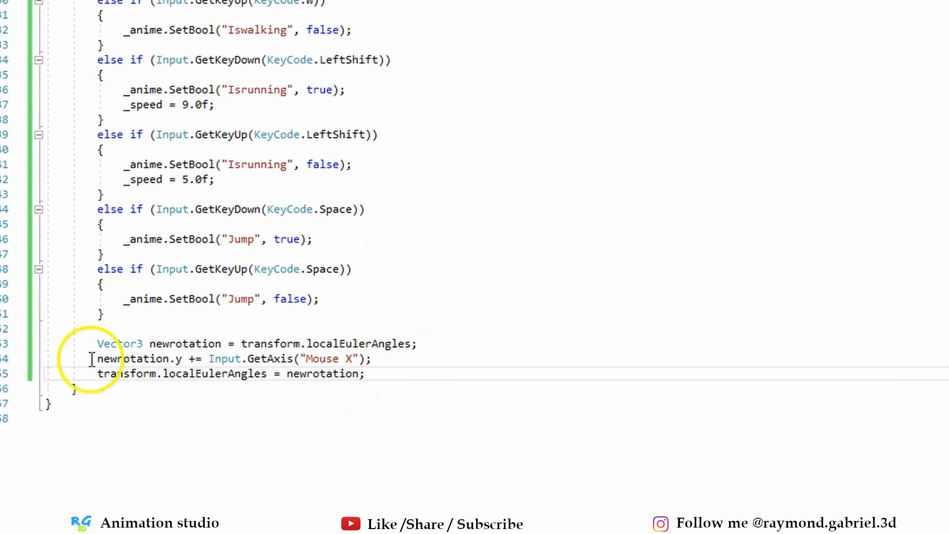
left_click_drag(88, 406, 239, 425)
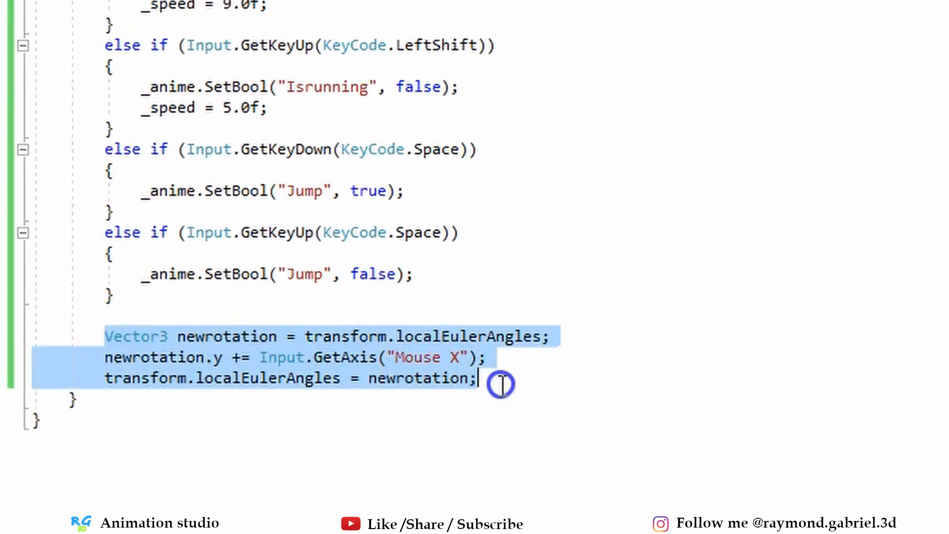
left_click(500, 384)
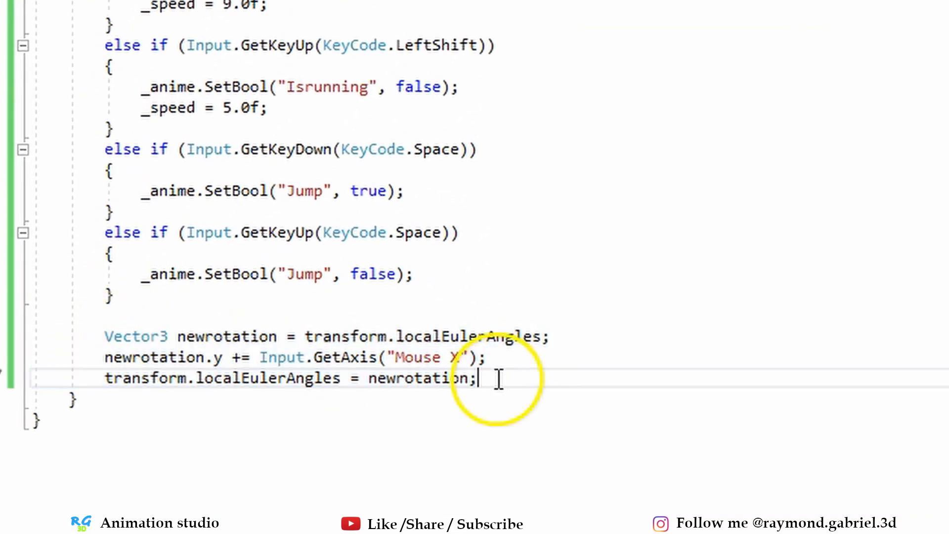
left_click_drag(505, 384, 531, 371)
left_click(192, 363)
left_click(537, 369)
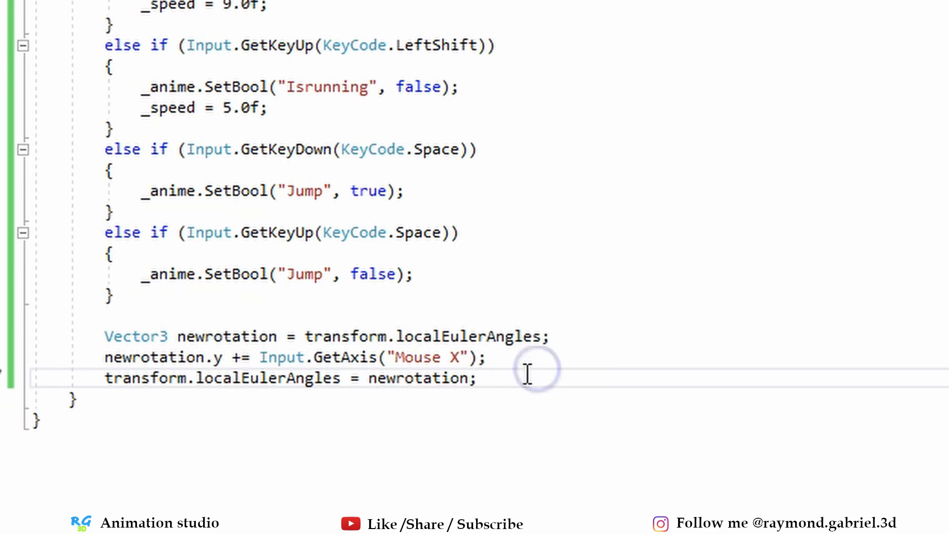
left_click_drag(86, 336, 527, 399)
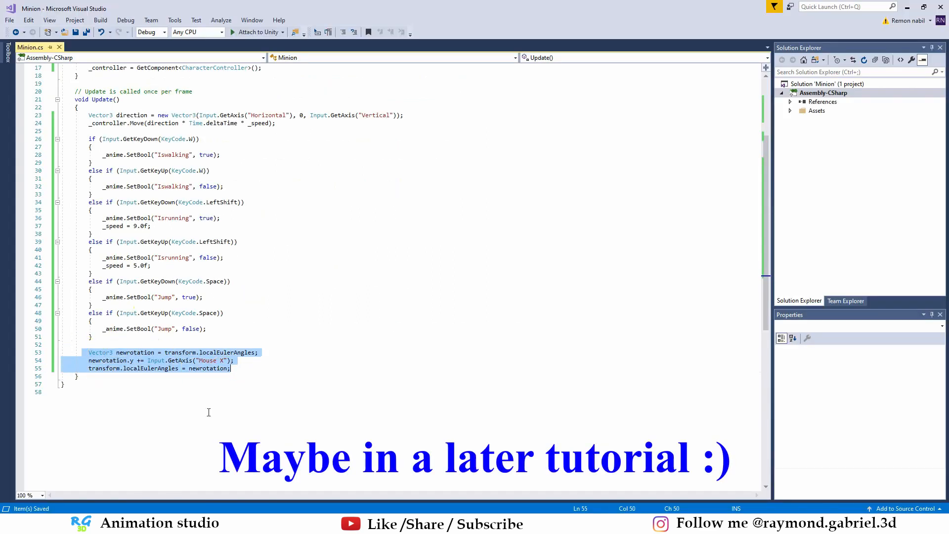
- Insert a new line after the direction vector declaration in Update
left_click(282, 116)
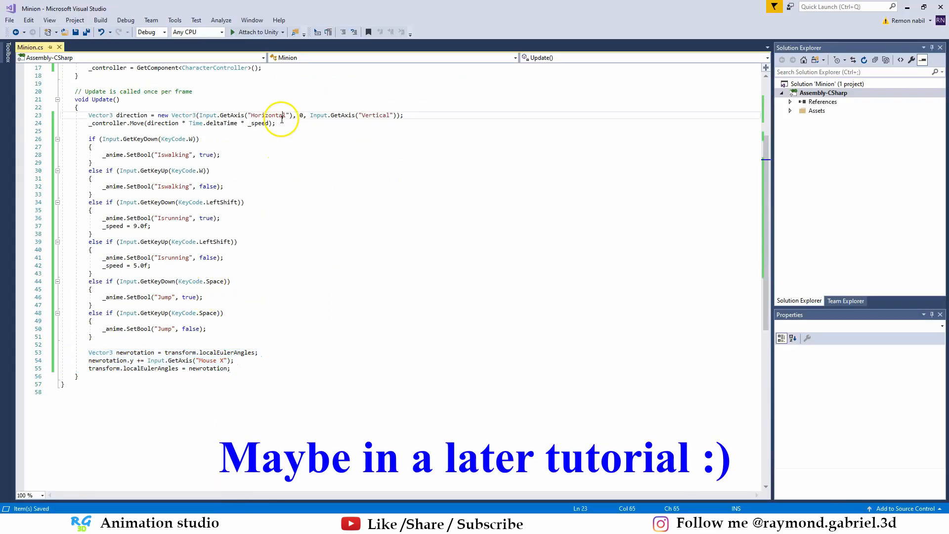
left_click(422, 116)
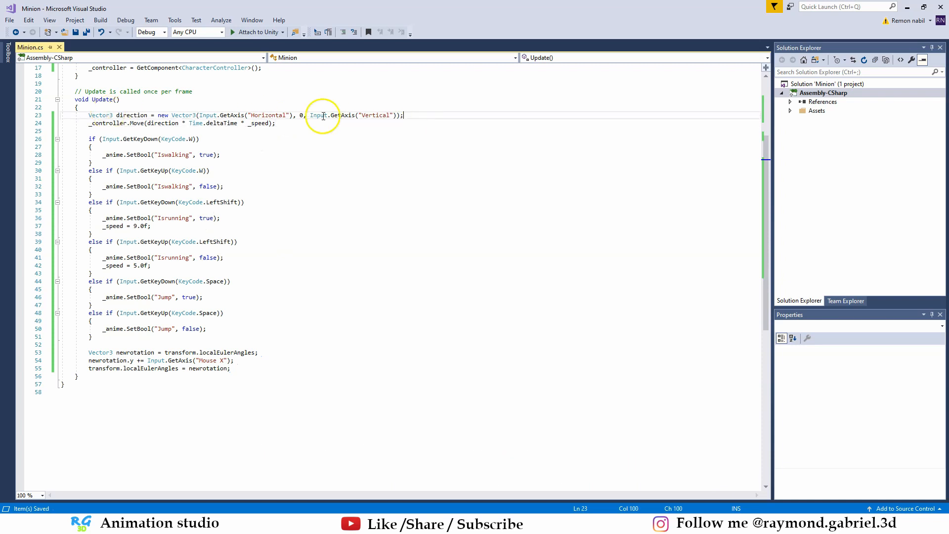
key("Return")
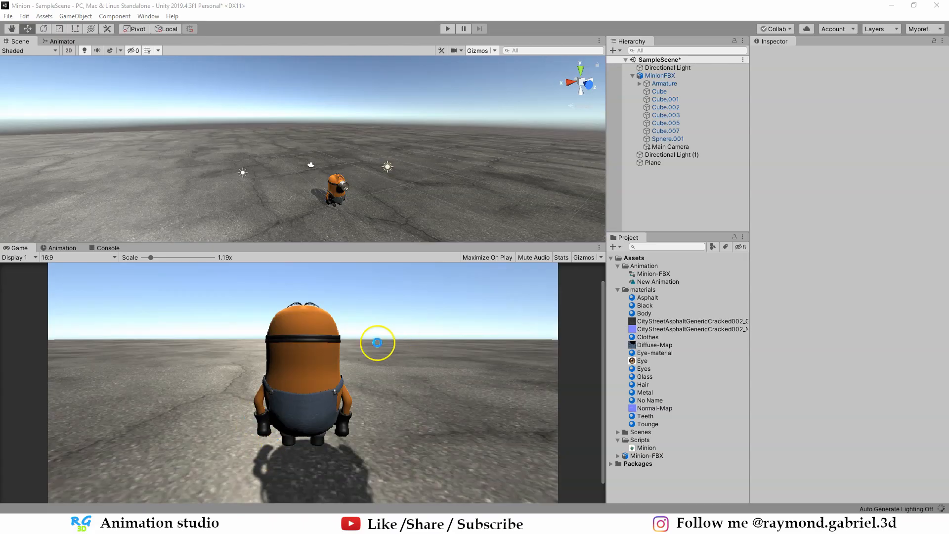
- Run the scene and test turning the Minion with the mouse while walking it forward
left_click(447, 29)
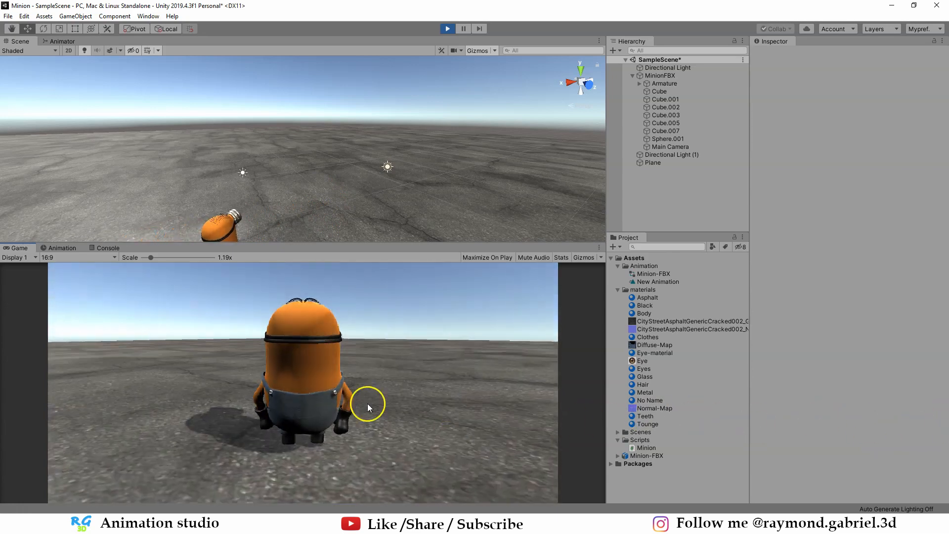
key("w")
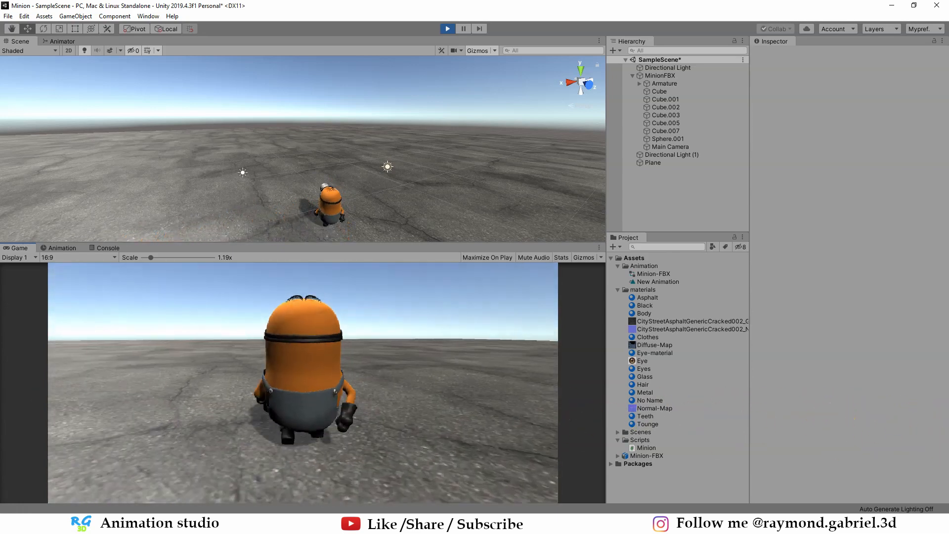